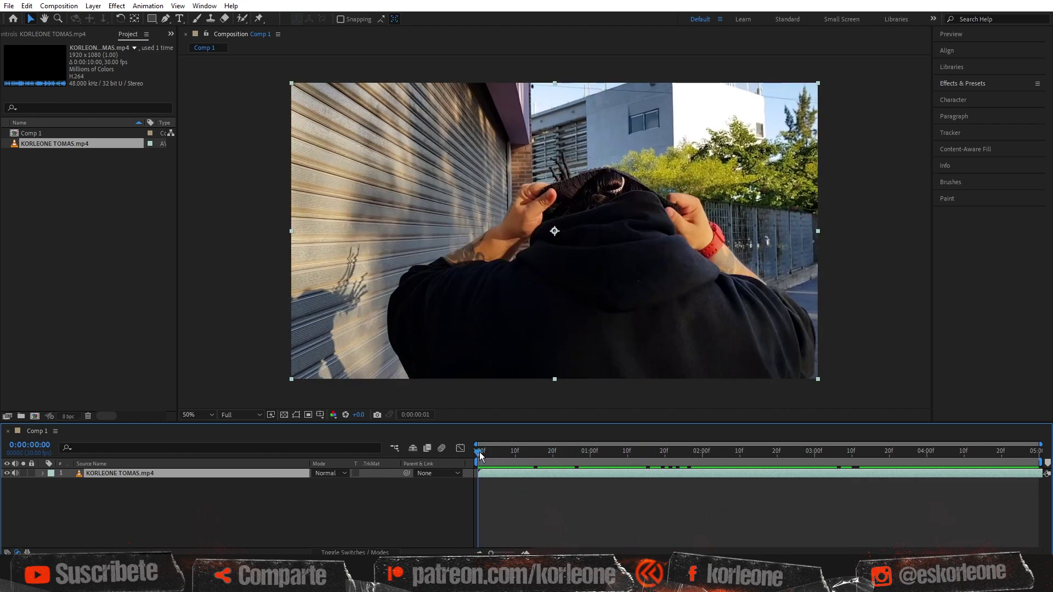
{"action": "left_click_drag", "start_coordinate": [1007, 470], "coordinate": [466, 491]}
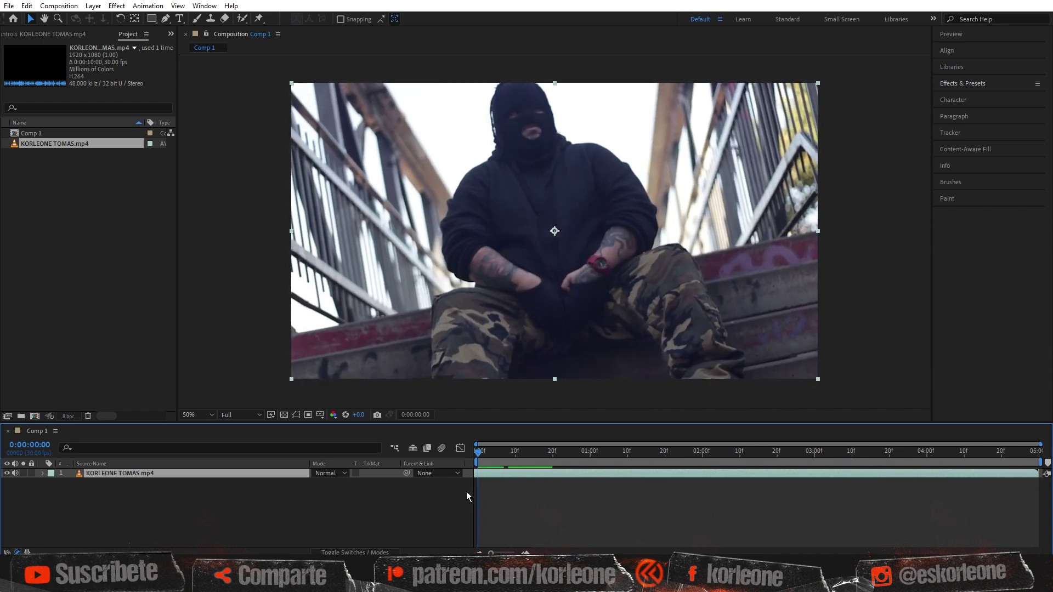
{"action": "mouse_move", "coordinate": [470, 450]}
{"action": "left_mouse_down"}
{"action": "mouse_move", "coordinate": [1035, 455]}
{"action": "mouse_move", "coordinate": [478, 453]}
{"action": "mouse_move", "coordinate": [761, 460]}
{"action": "mouse_move", "coordinate": [466, 463]}
{"action": "left_mouse_up"}
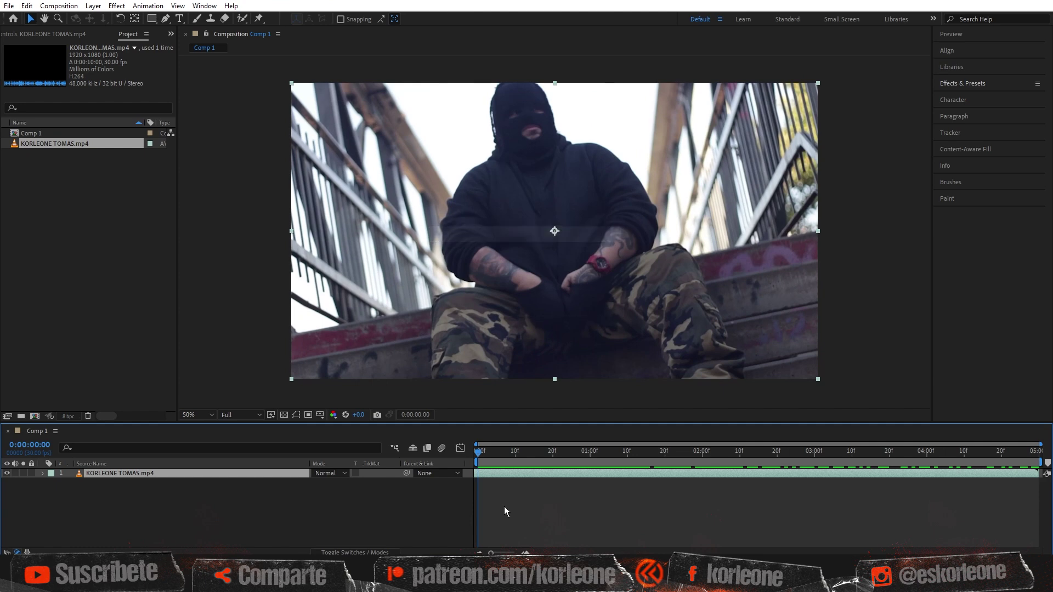
{"action": "left_click_drag", "start_coordinate": [481, 452], "coordinate": [643, 459]}
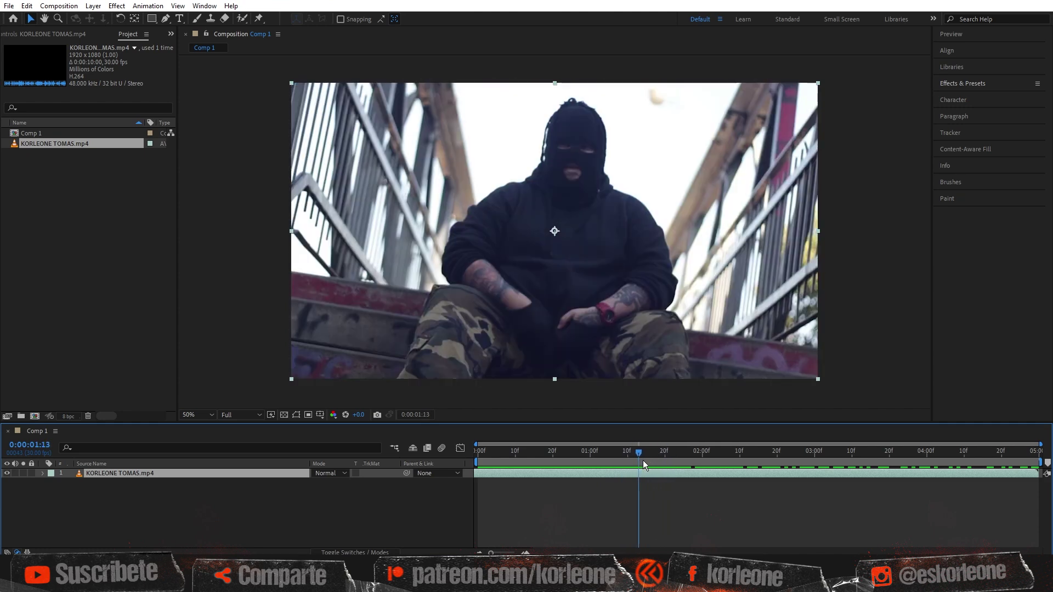
{"action": "key", "text": "Page_Down"}
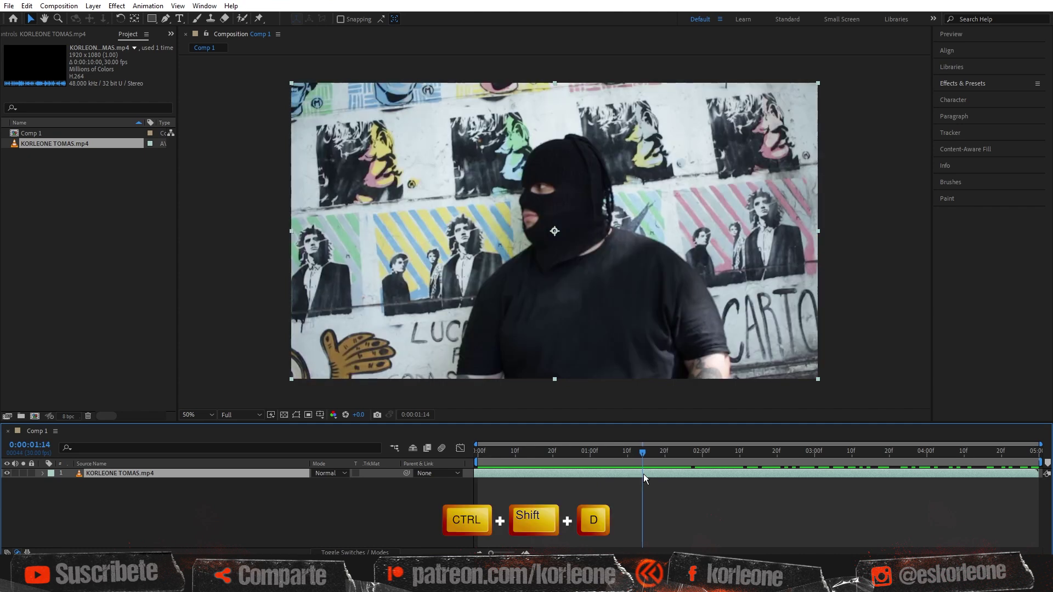
{"action": "key", "text": "ctrl+shift+d"}
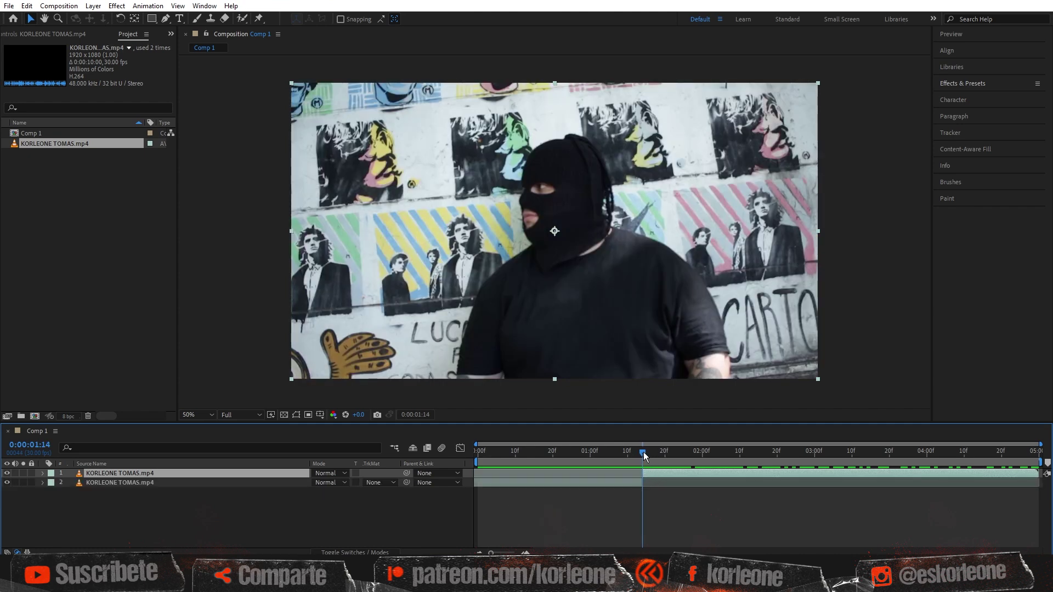
Split the later part of the clip at 0:00:02:25 and select all three clip layers
{"action": "left_click_drag", "start_coordinate": [645, 457], "coordinate": [798, 462]}
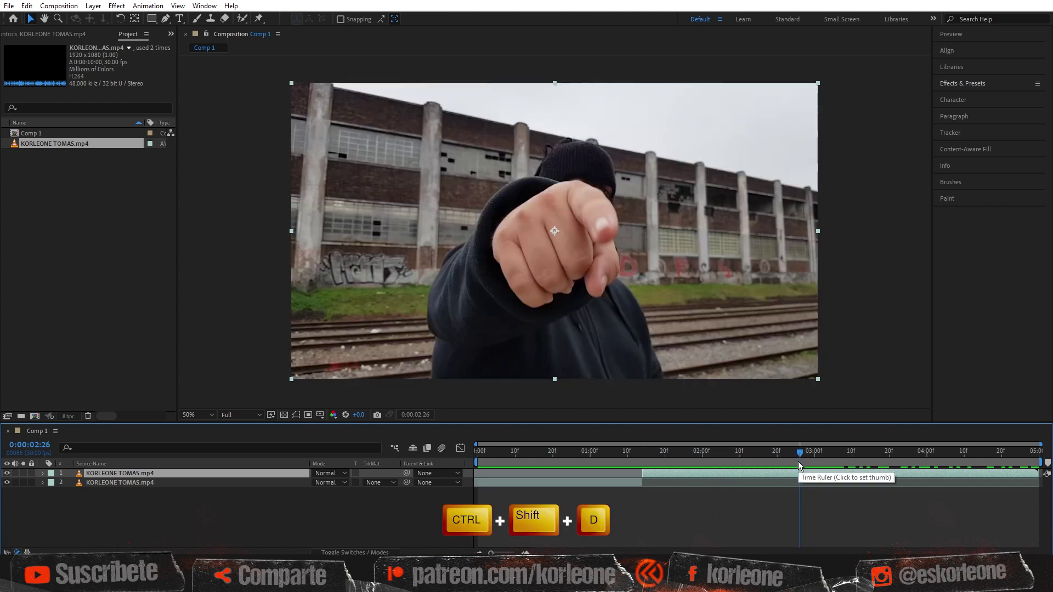
{"action": "key", "text": "ctrl+shift+d"}
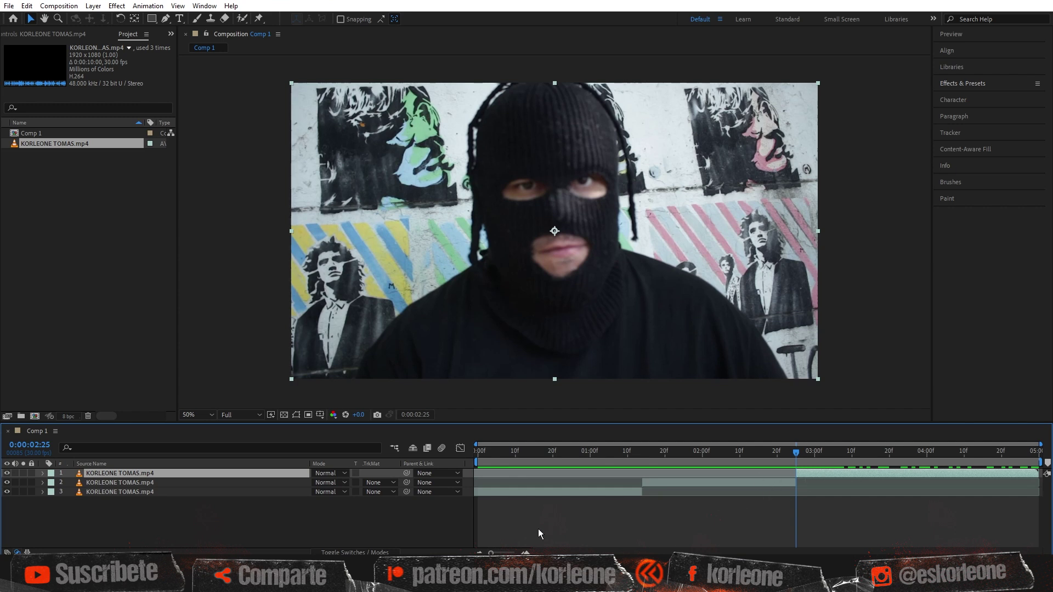
{"action": "left_click", "coordinate": [123, 492]}
{"action": "left_click", "coordinate": [119, 473], "text": "shift"}
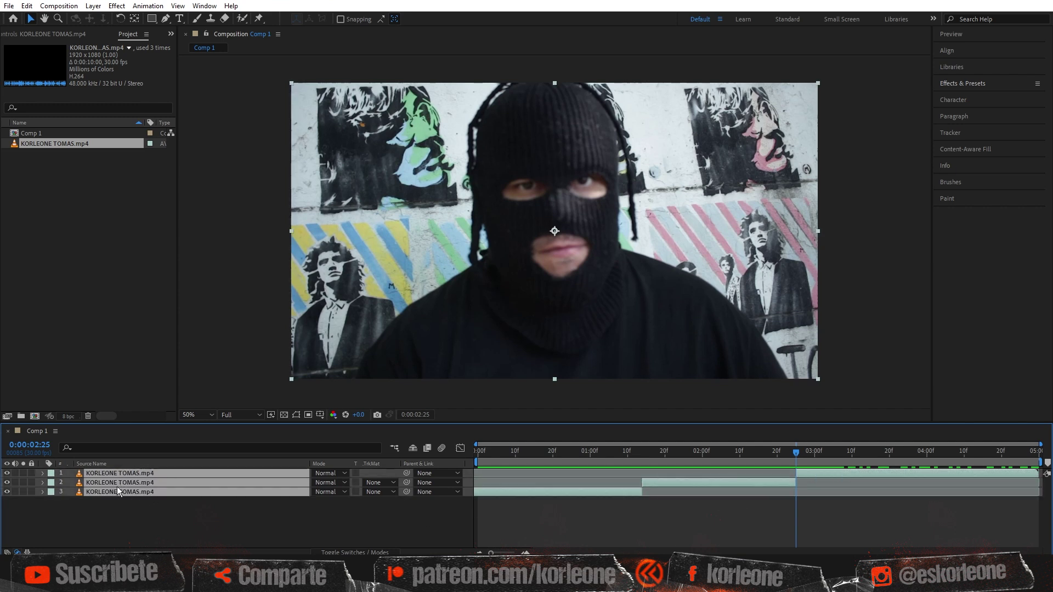
Review the separated shots and apply the Posterize Time effect to the middle clip
{"action": "left_click_drag", "start_coordinate": [762, 450], "coordinate": [518, 485]}
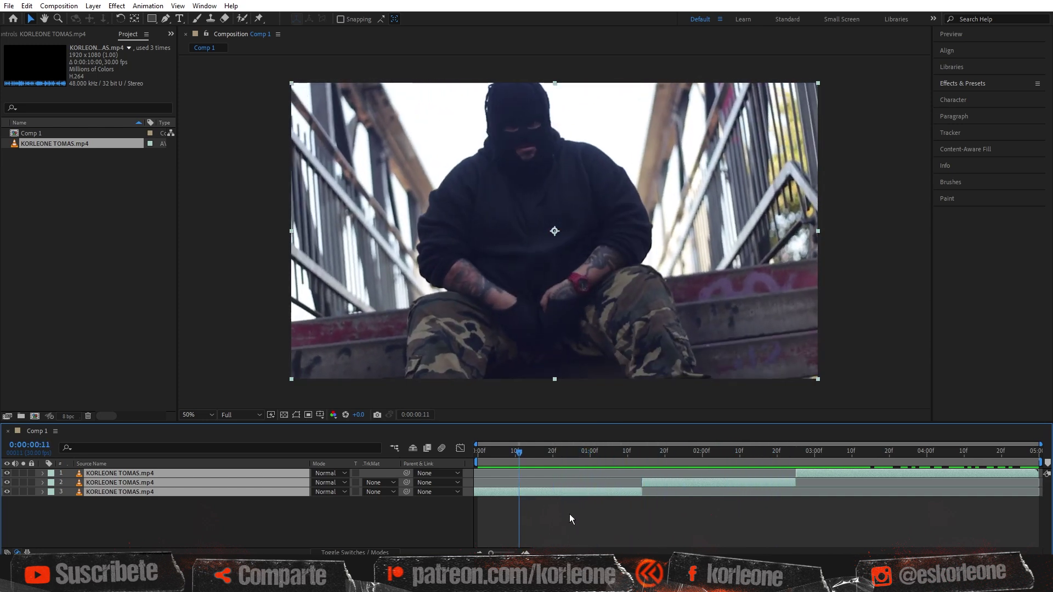
{"action": "left_click_drag", "start_coordinate": [525, 456], "coordinate": [743, 467]}
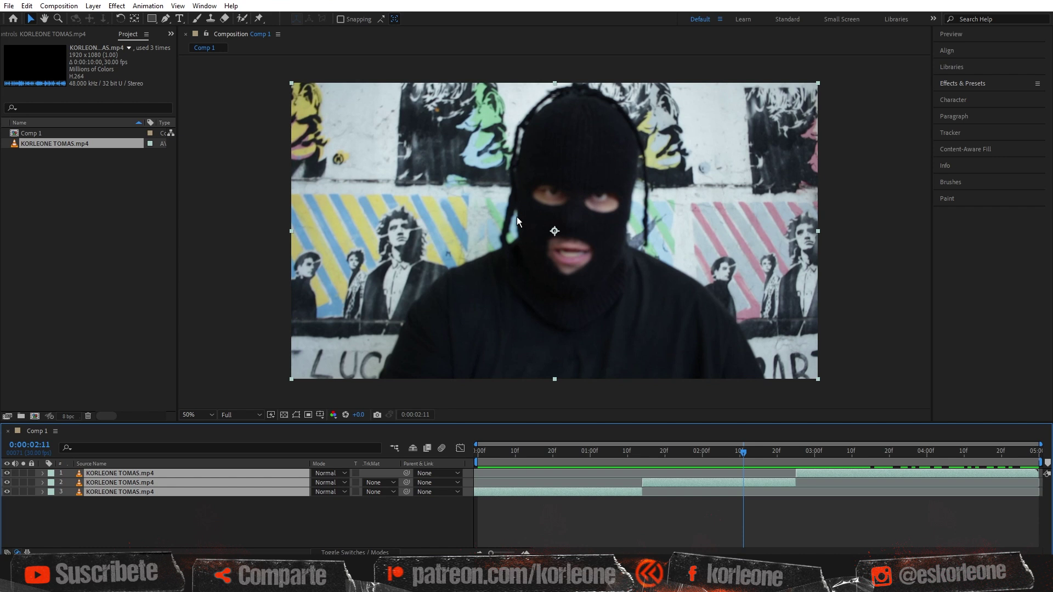
{"action": "left_click", "coordinate": [960, 84]}
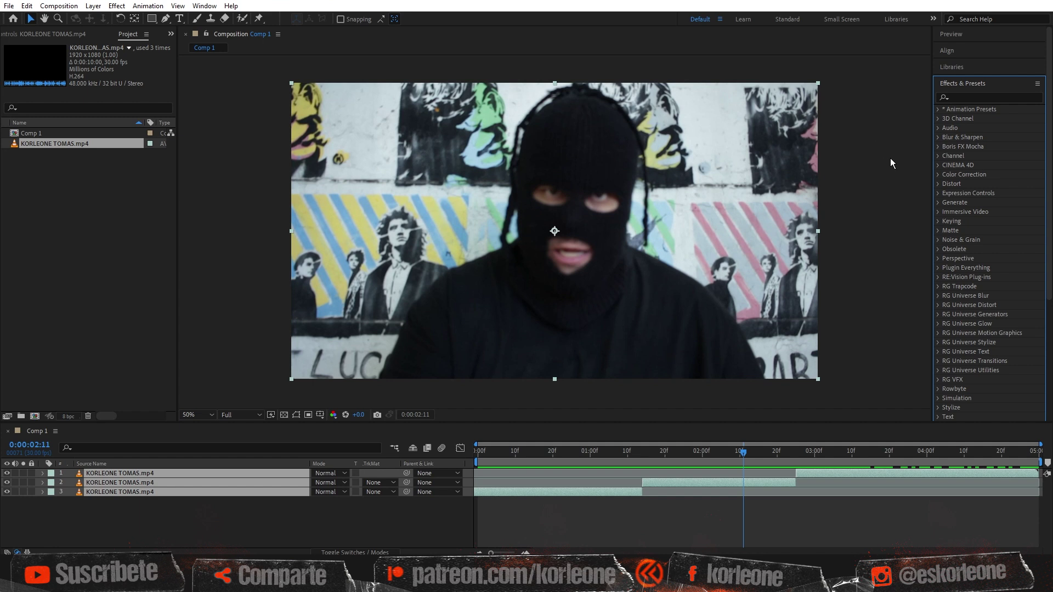
{"action": "left_click", "coordinate": [983, 96]}
{"action": "type", "text": "poster"}
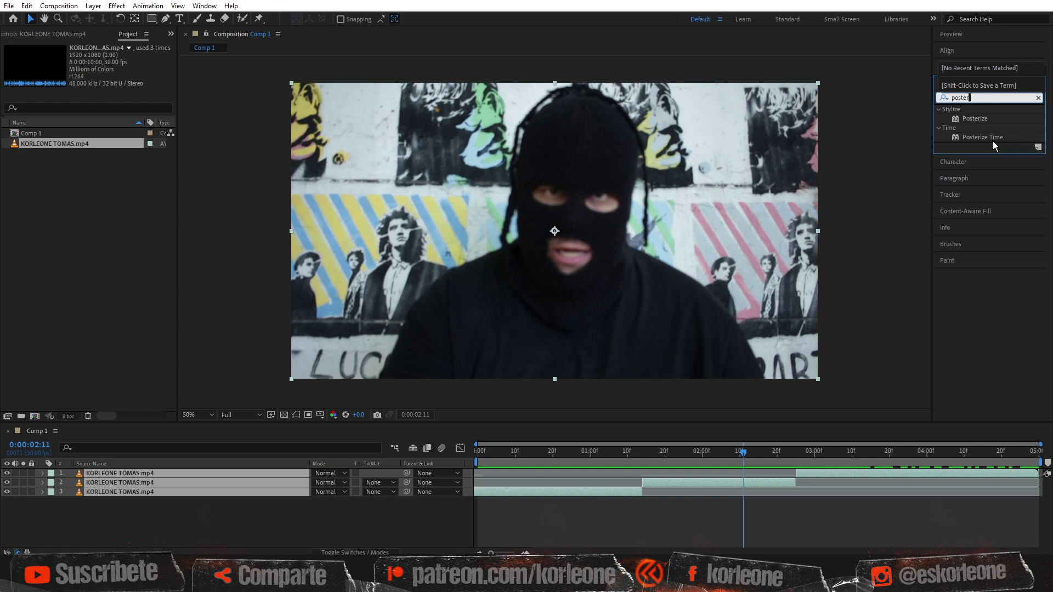
{"action": "left_click", "coordinate": [987, 137]}
{"action": "left_click_drag", "start_coordinate": [987, 137], "coordinate": [735, 483]}
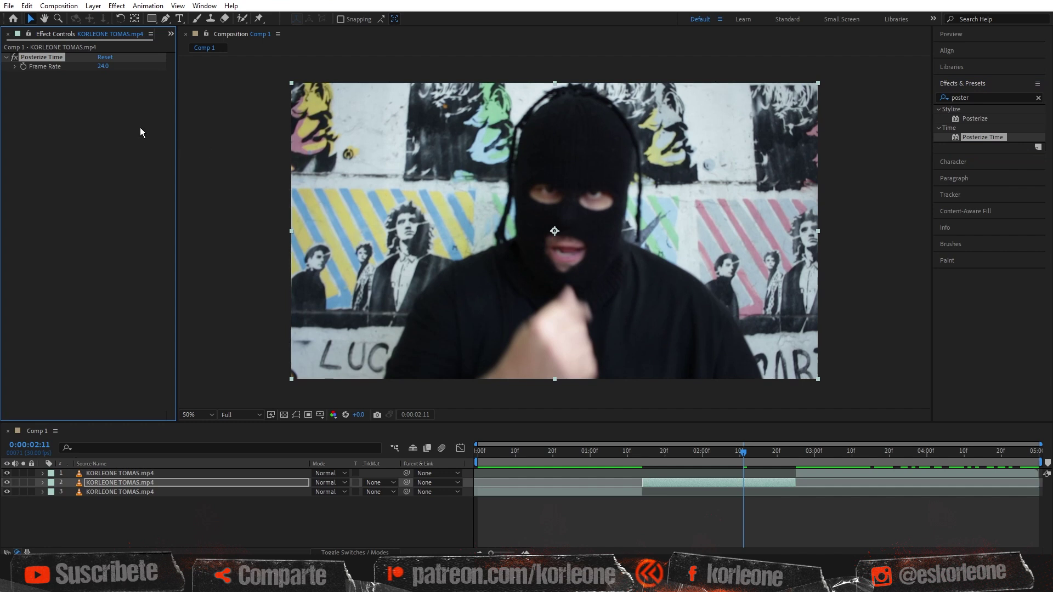
Set the Posterize Time frame rate to 8 and preview the middle clip's choppy motion
{"action": "left_click", "coordinate": [101, 66]}
{"action": "type", "text": "8"}
{"action": "key", "text": "Return"}
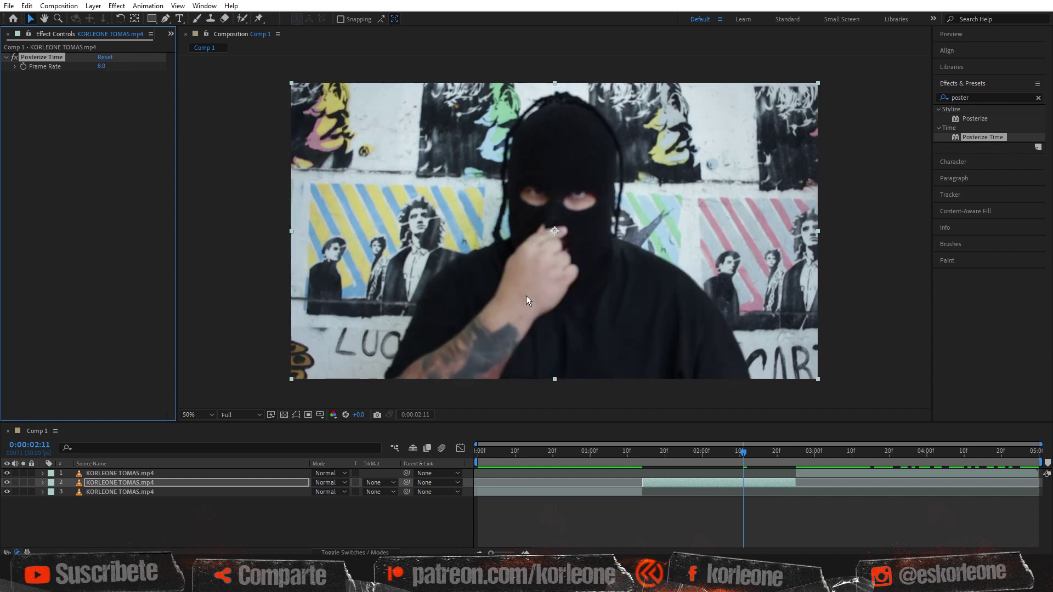
{"action": "left_click_drag", "start_coordinate": [661, 452], "coordinate": [751, 455]}
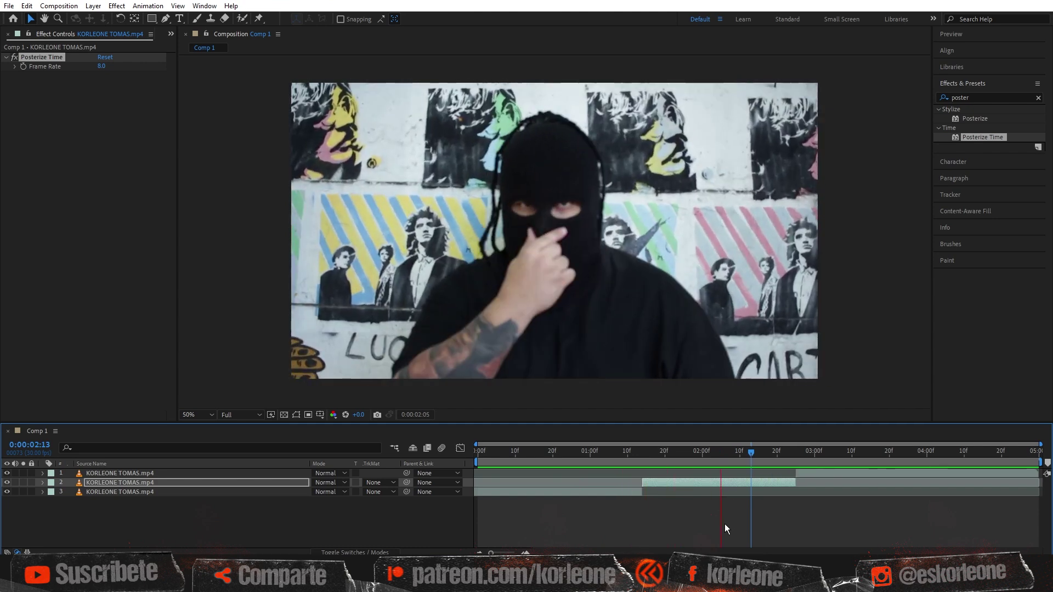
{"action": "left_click", "coordinate": [656, 455]}
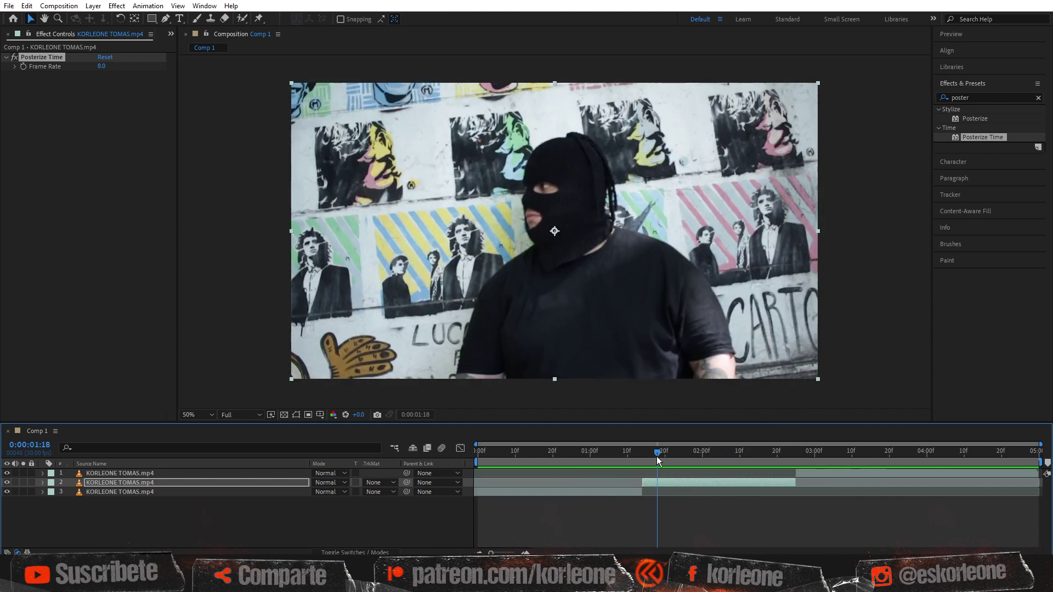
{"action": "key", "text": "space"}
{"action": "key", "text": "space"}
{"action": "left_click_drag", "start_coordinate": [657, 456], "coordinate": [689, 455]}
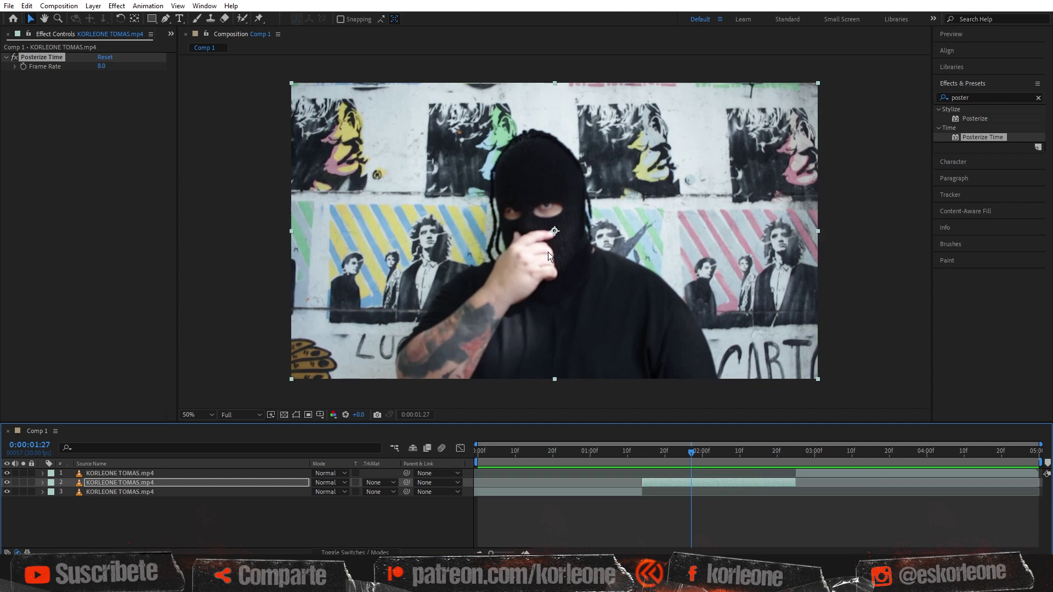
{"action": "left_click_drag", "start_coordinate": [650, 453], "coordinate": [700, 457]}
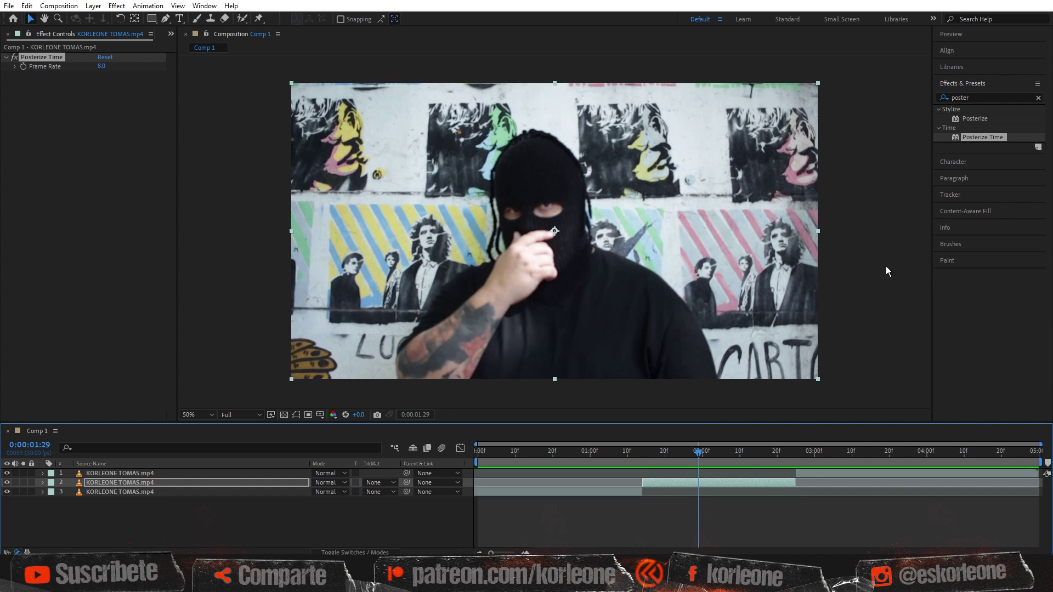
Find the CC Wide Time effect and apply it to the middle clip
{"action": "left_click", "coordinate": [979, 96]}
{"action": "type", "text": "wide ti"}
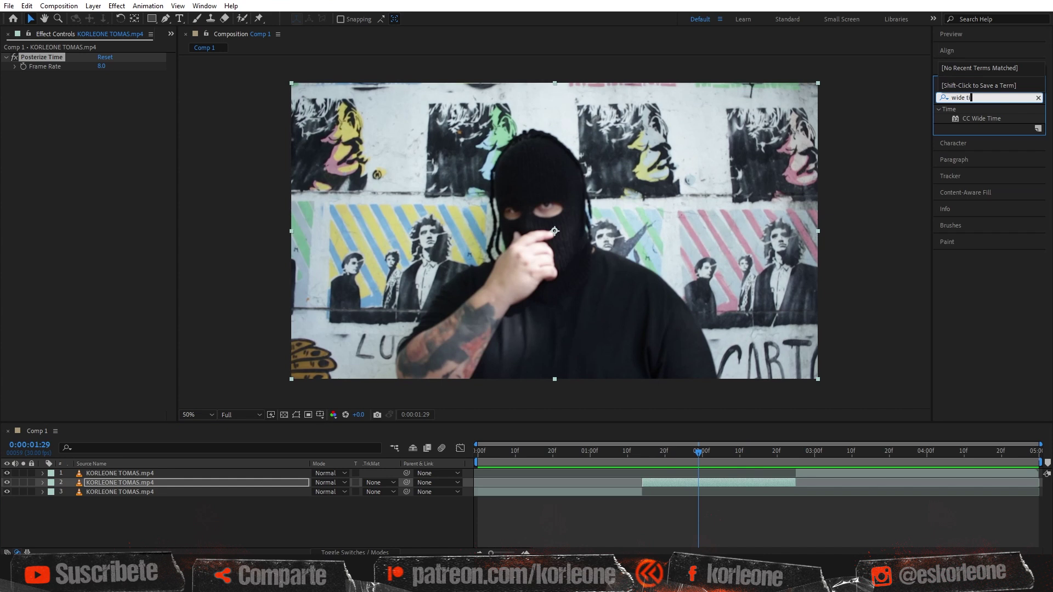
{"action": "left_click", "coordinate": [983, 120]}
{"action": "left_click_drag", "start_coordinate": [982, 120], "coordinate": [687, 482]}
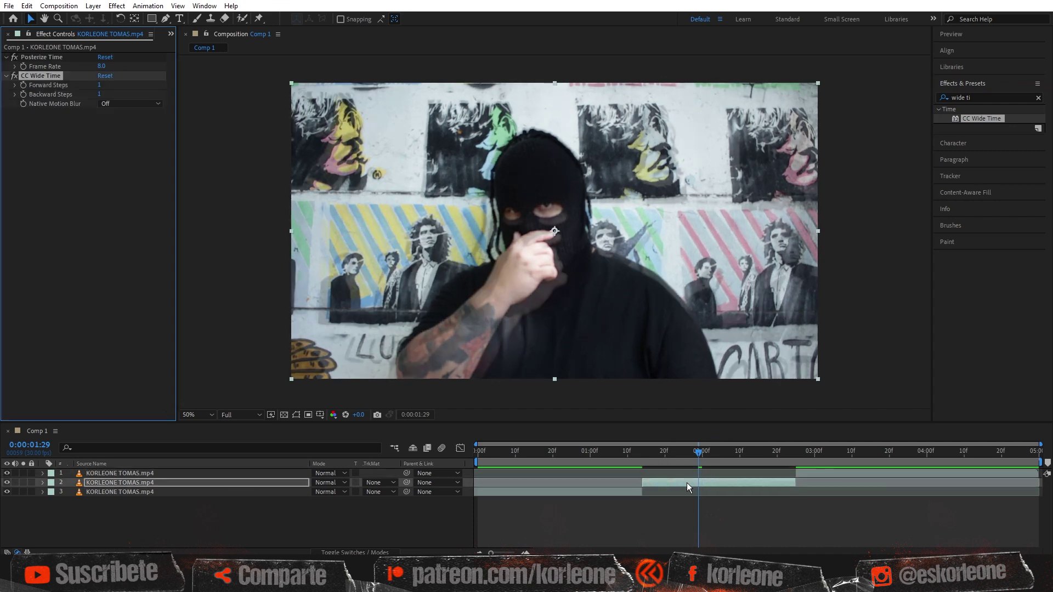
Set CC Wide Time's Backward Steps to 2 and play back the composition to check the transitions between clips
{"action": "left_click", "coordinate": [107, 95]}
{"action": "type", "text": "2"}
{"action": "key", "text": "Return"}
{"action": "left_click", "coordinate": [952, 34]}
{"action": "left_click", "coordinate": [987, 50]}
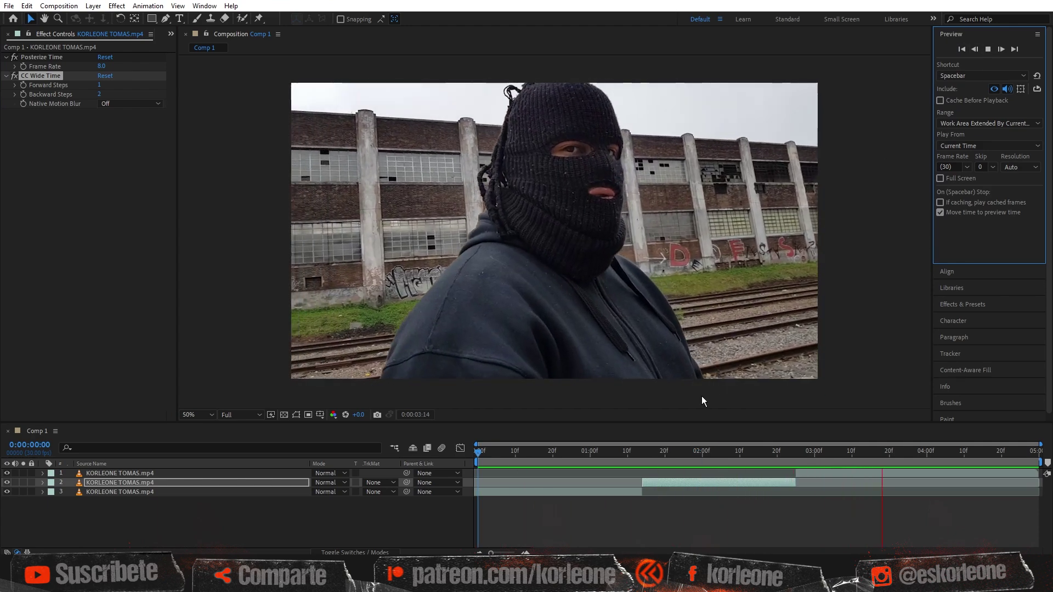
{"action": "left_click", "coordinate": [706, 450]}
{"action": "key", "text": "space"}
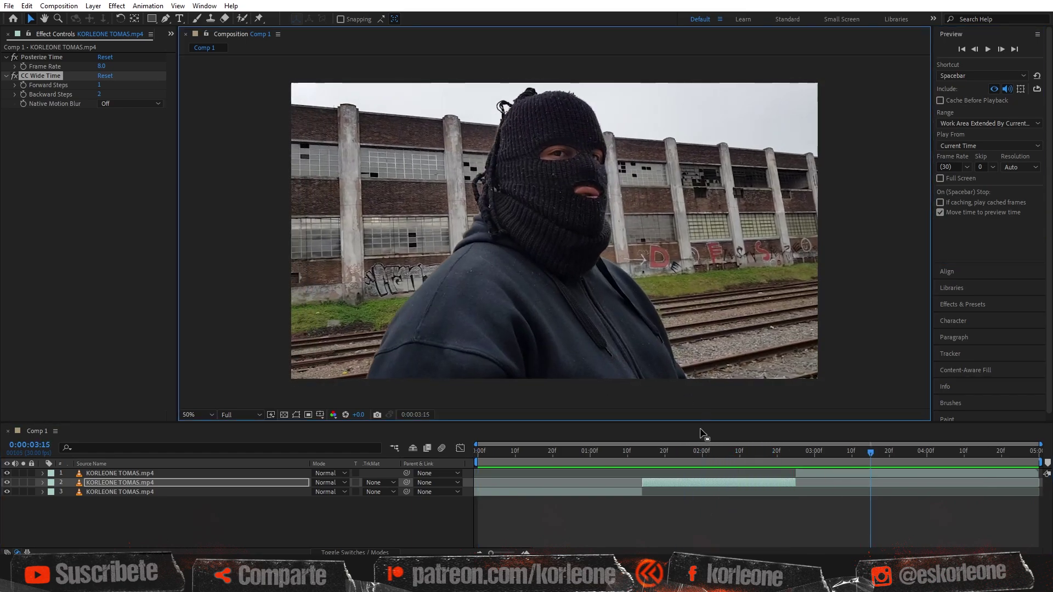
{"action": "left_click", "coordinate": [728, 453]}
{"action": "left_click_drag", "start_coordinate": [726, 453], "coordinate": [595, 470]}
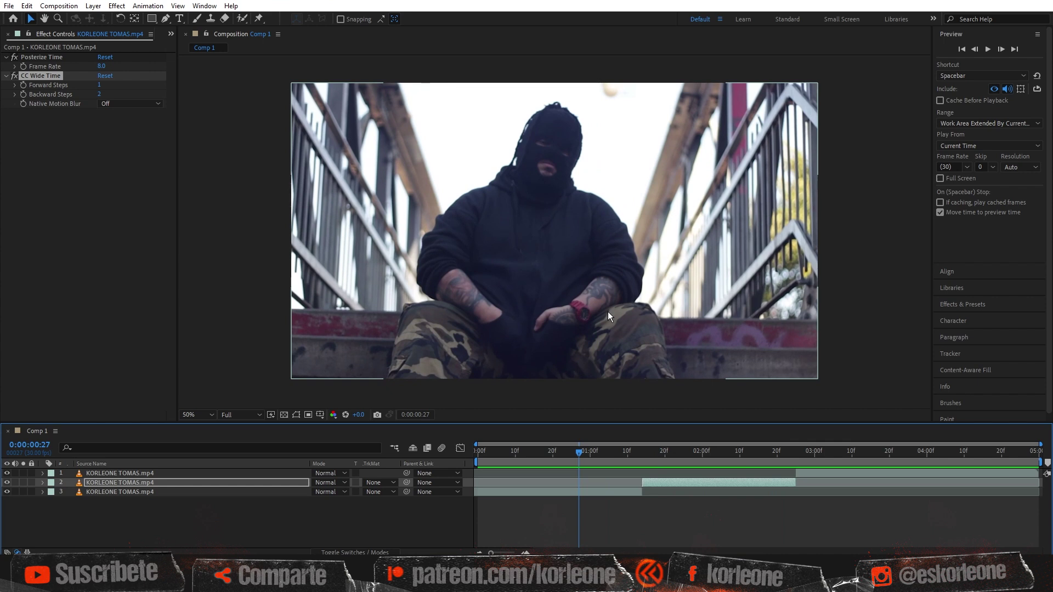
Add a new adjustment layer above the three clip layers
{"action": "left_click", "coordinate": [136, 473]}
{"action": "right_click", "coordinate": [163, 521]}
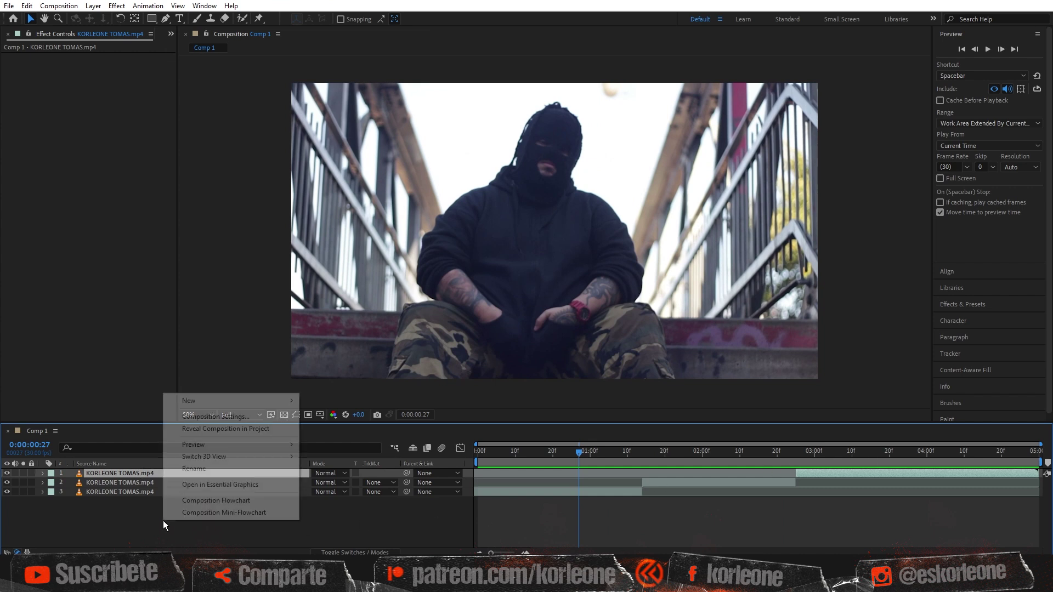
{"action": "mouse_move", "coordinate": [229, 403]}
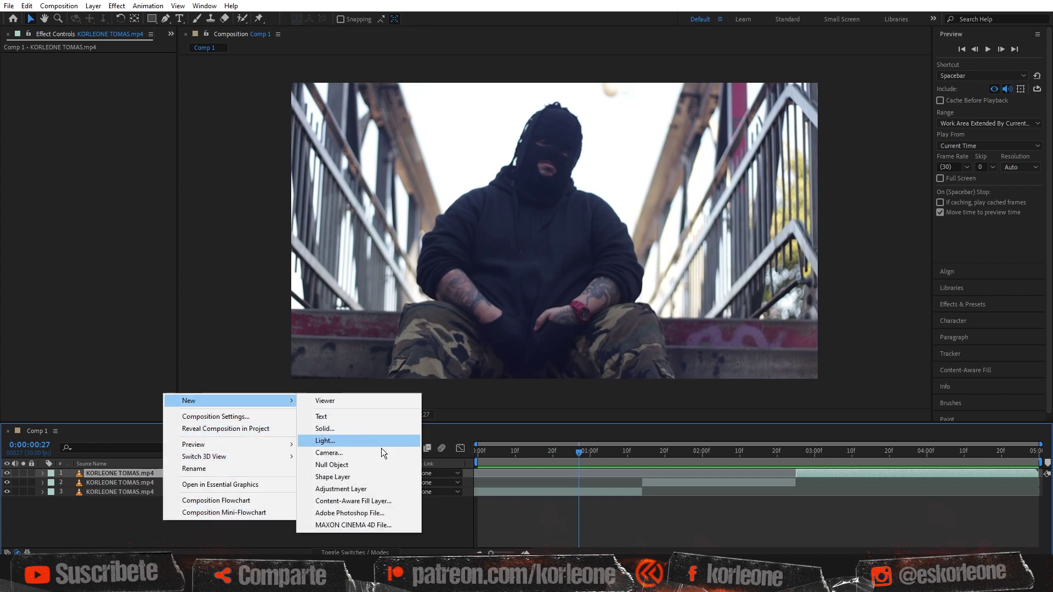
{"action": "left_click", "coordinate": [367, 487]}
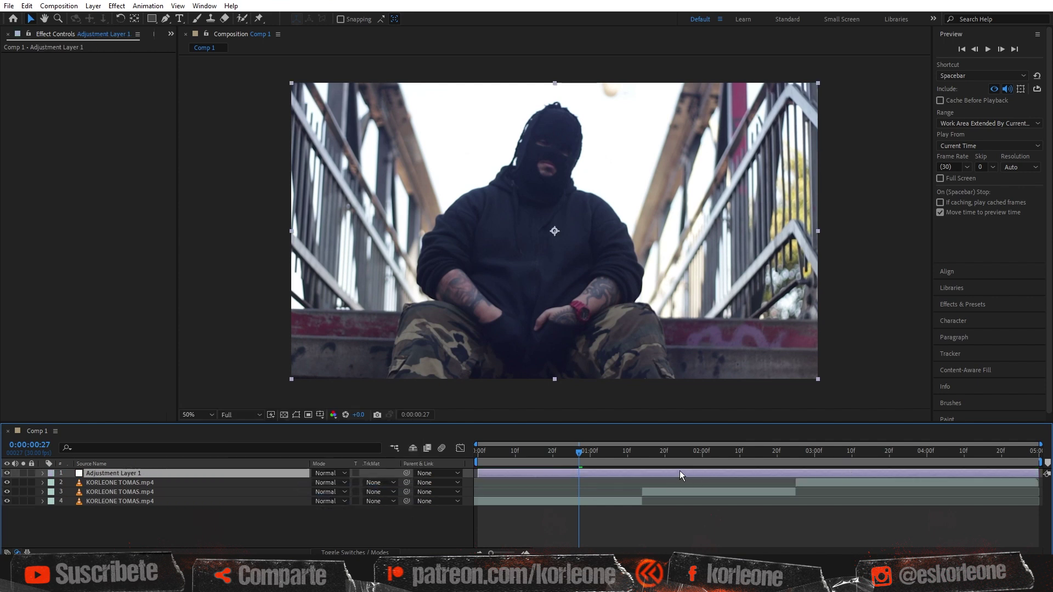
Find the Lumetri Color effect and apply it to the adjustment layer
{"action": "left_click", "coordinate": [957, 34]}
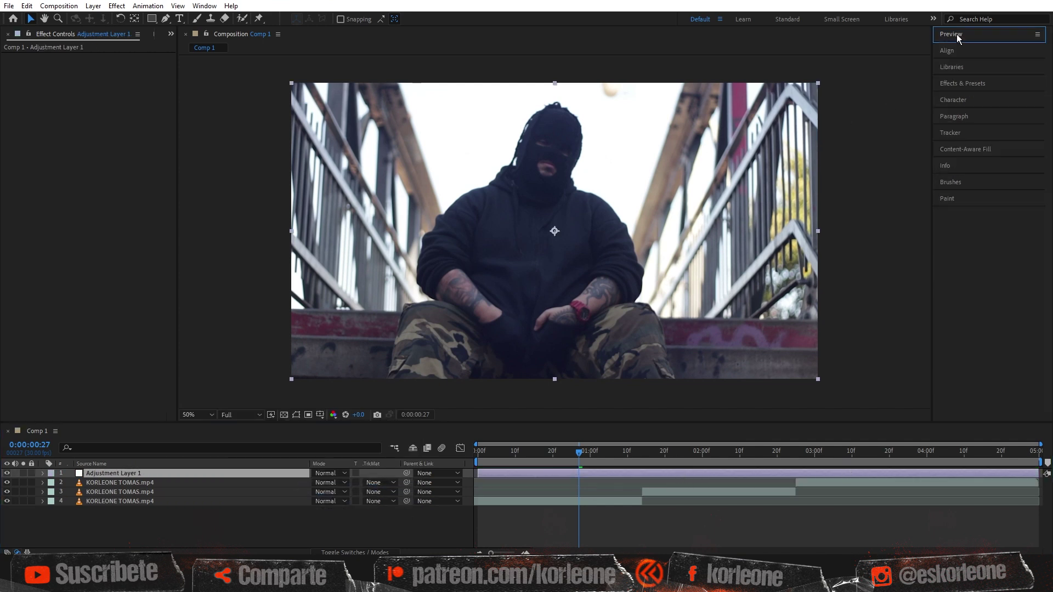
{"action": "left_click", "coordinate": [955, 83]}
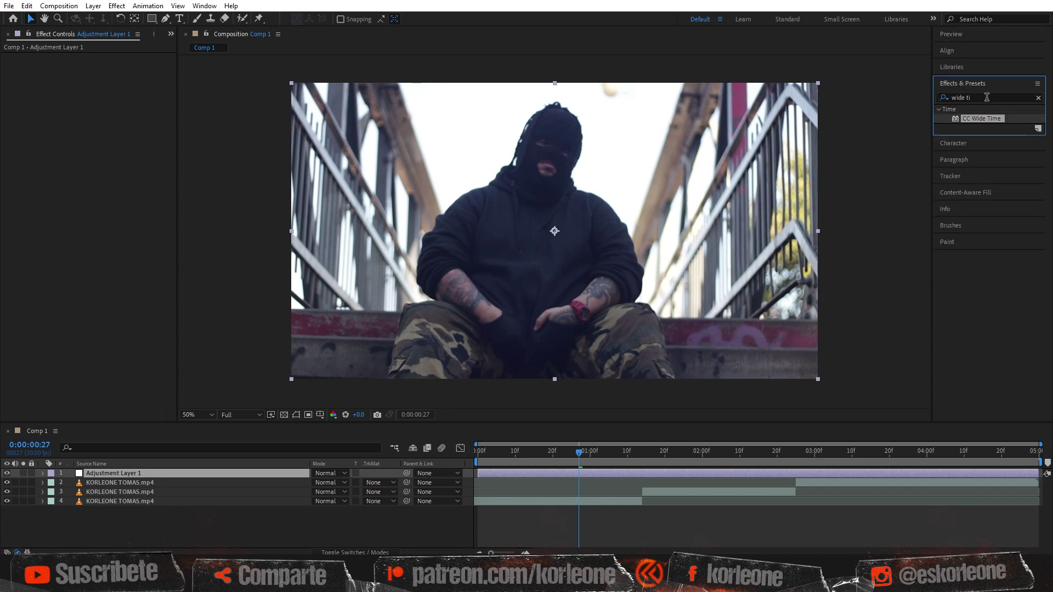
{"action": "left_click", "coordinate": [938, 97]}
{"action": "type", "text": "lumetr"}
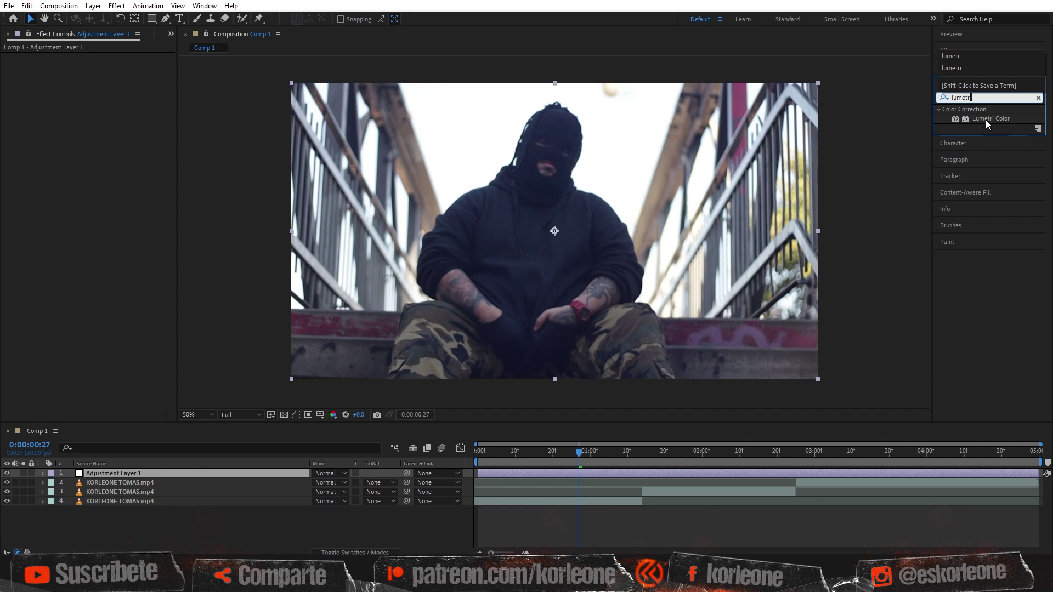
{"action": "left_click_drag", "start_coordinate": [985, 119], "coordinate": [690, 472]}
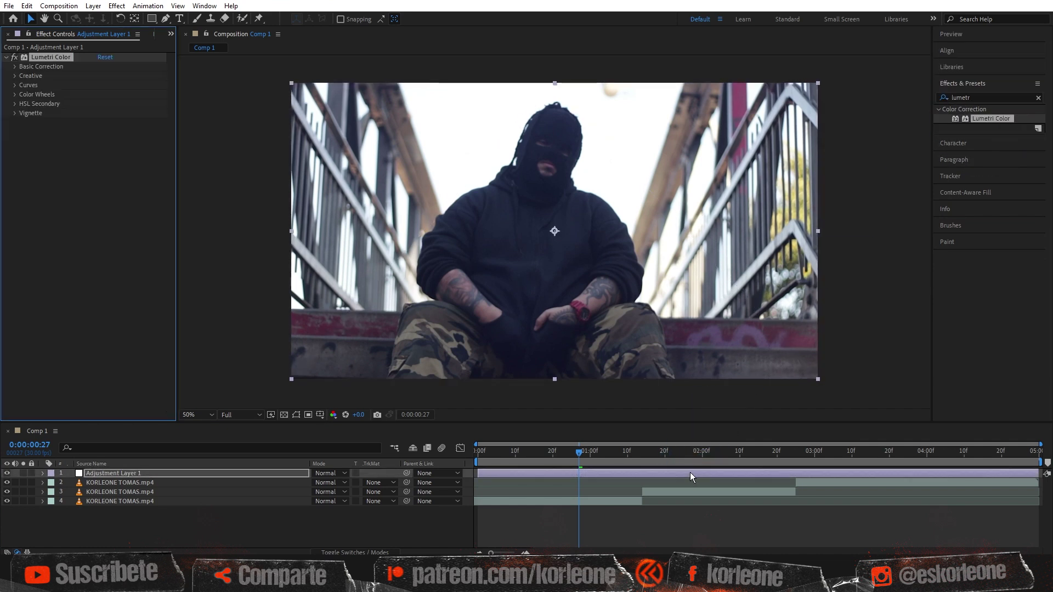
Set Lumetri Color's Temperature to 59 and Tint to -36, then compare the shots with and without the adjustment layer
{"action": "left_click", "coordinate": [16, 67]}
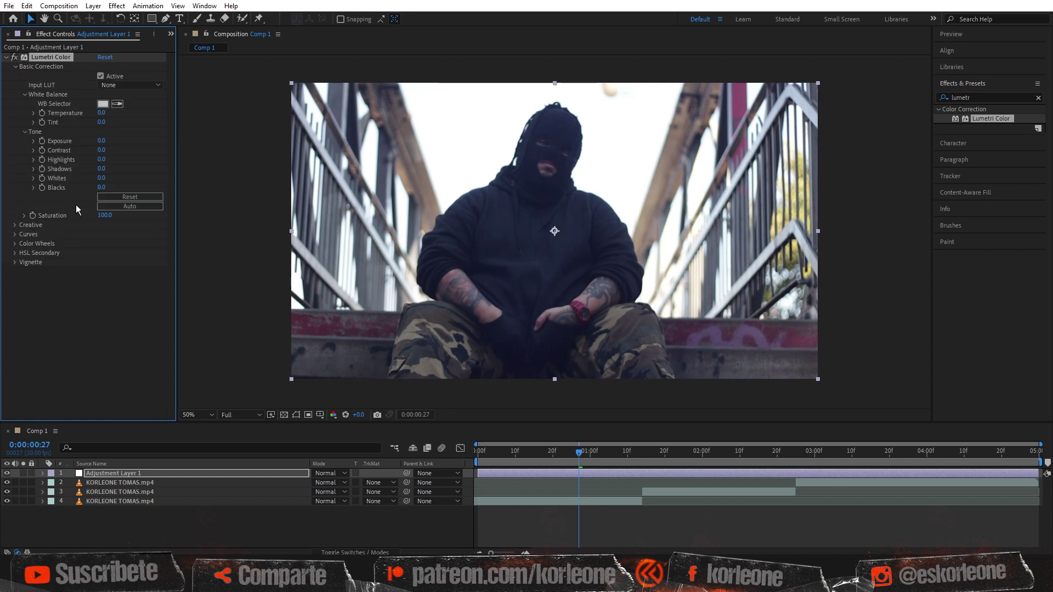
{"action": "left_click_drag", "start_coordinate": [107, 113], "coordinate": [142, 122]}
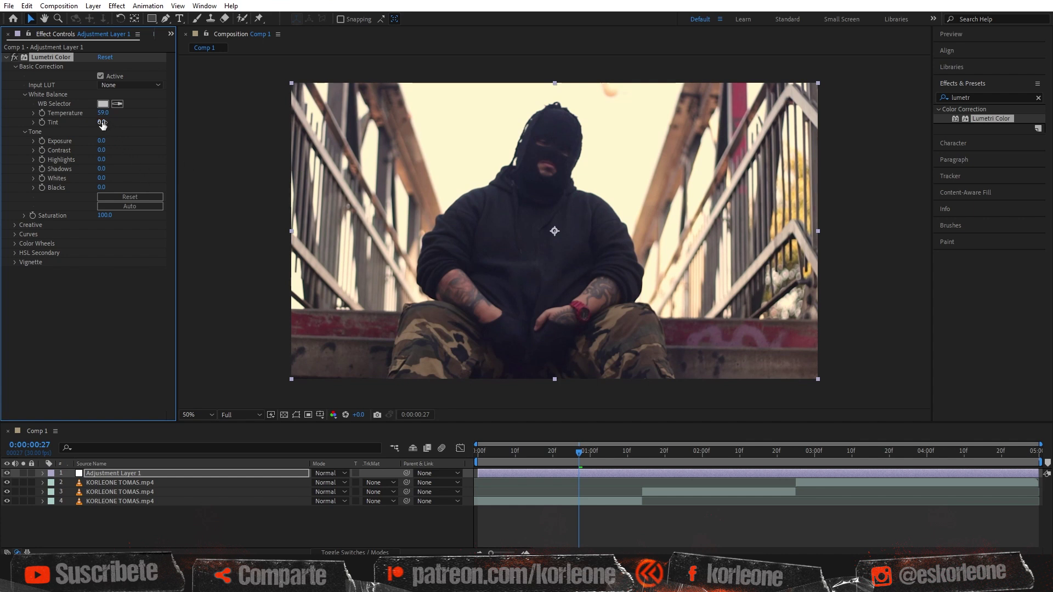
{"action": "left_click_drag", "start_coordinate": [90, 123], "coordinate": [82, 125]}
{"action": "left_click_drag", "start_coordinate": [664, 455], "coordinate": [868, 453]}
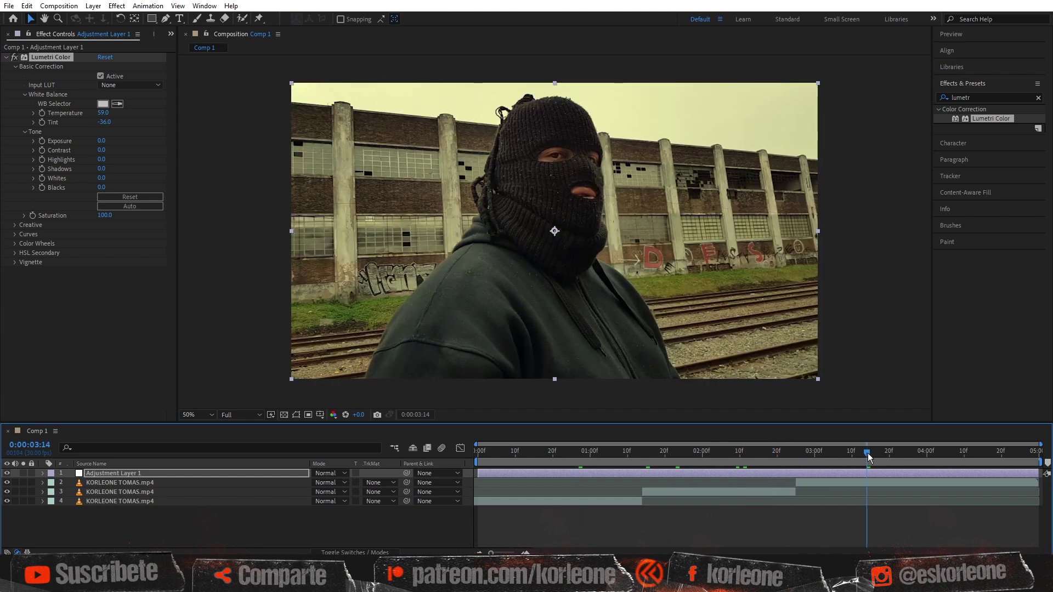
{"action": "left_click", "coordinate": [7, 473]}
{"action": "left_click", "coordinate": [7, 474]}
Set Lumetri Color's Contrast to -74 and Shadows to -6, and check the grade on the first clip
{"action": "left_click_drag", "start_coordinate": [103, 150], "coordinate": [67, 152]}
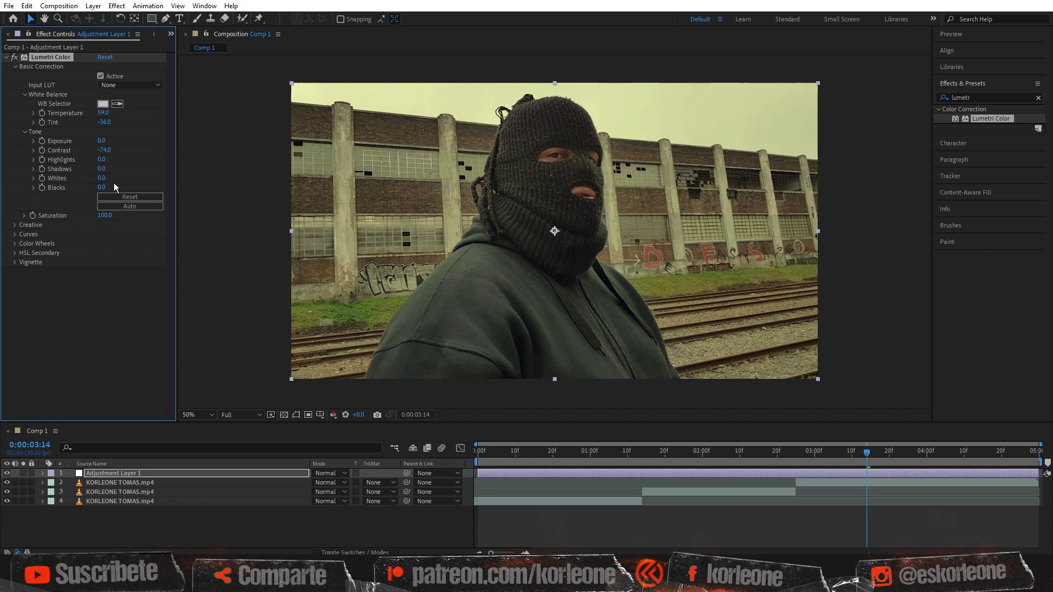
{"action": "mouse_move", "coordinate": [103, 170]}
{"action": "left_mouse_down"}
{"action": "mouse_move", "coordinate": [79, 172]}
{"action": "mouse_move", "coordinate": [124, 174]}
{"action": "mouse_move", "coordinate": [103, 177]}
{"action": "left_mouse_up"}
{"action": "left_click_drag", "start_coordinate": [537, 451], "coordinate": [583, 456]}
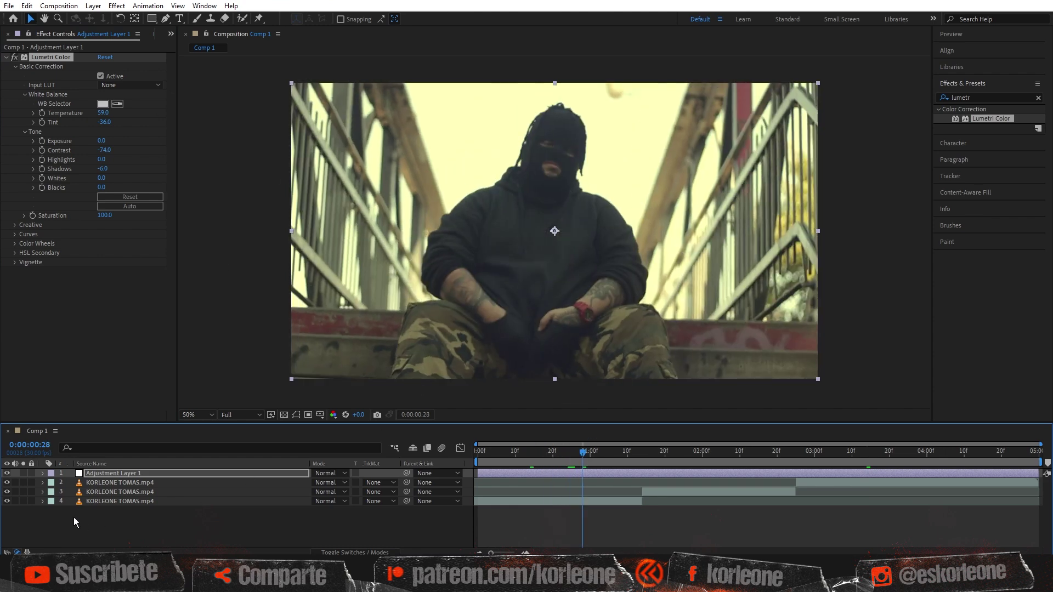
Compare the first shot with and without the adjustment layer, set Lumetri Color's Blacks to 1, and check the grade on the last shot
{"action": "left_click", "coordinate": [8, 473]}
{"action": "left_click", "coordinate": [7, 472]}
{"action": "mouse_move", "coordinate": [103, 188]}
{"action": "left_mouse_down"}
{"action": "mouse_move", "coordinate": [82, 187]}
{"action": "mouse_move", "coordinate": [116, 189]}
{"action": "mouse_move", "coordinate": [104, 189]}
{"action": "left_mouse_up"}
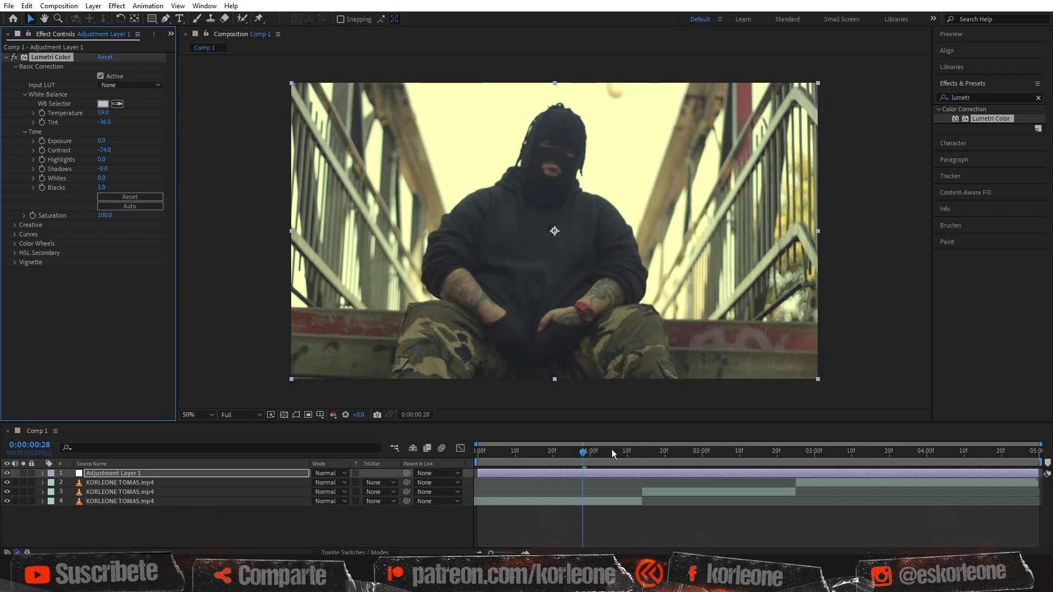
{"action": "left_click_drag", "start_coordinate": [655, 456], "coordinate": [897, 458]}
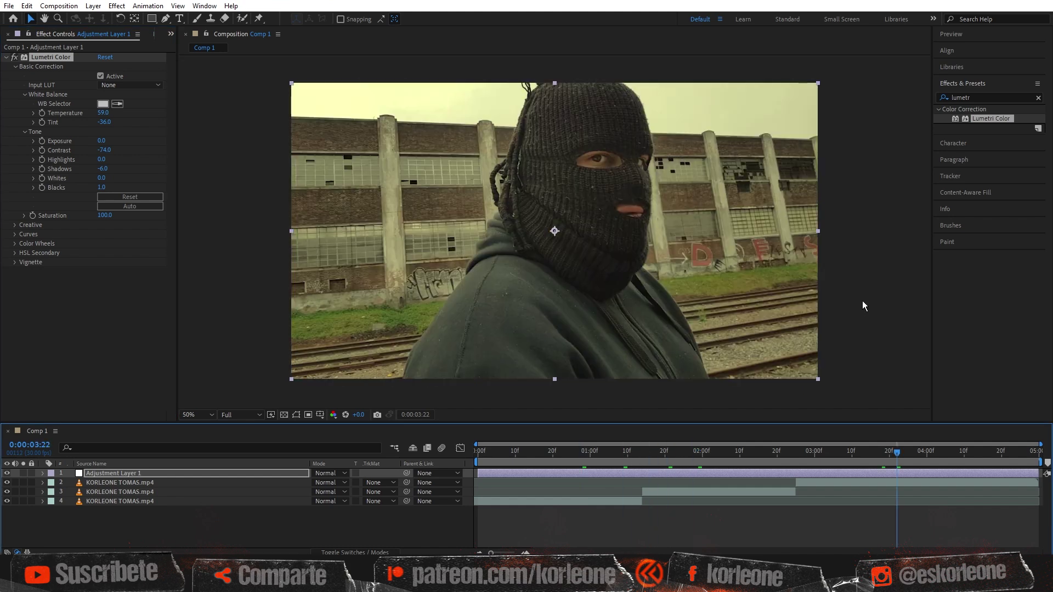
Play back the graded composition and return to the end of the first shot
{"action": "left_click", "coordinate": [950, 34]}
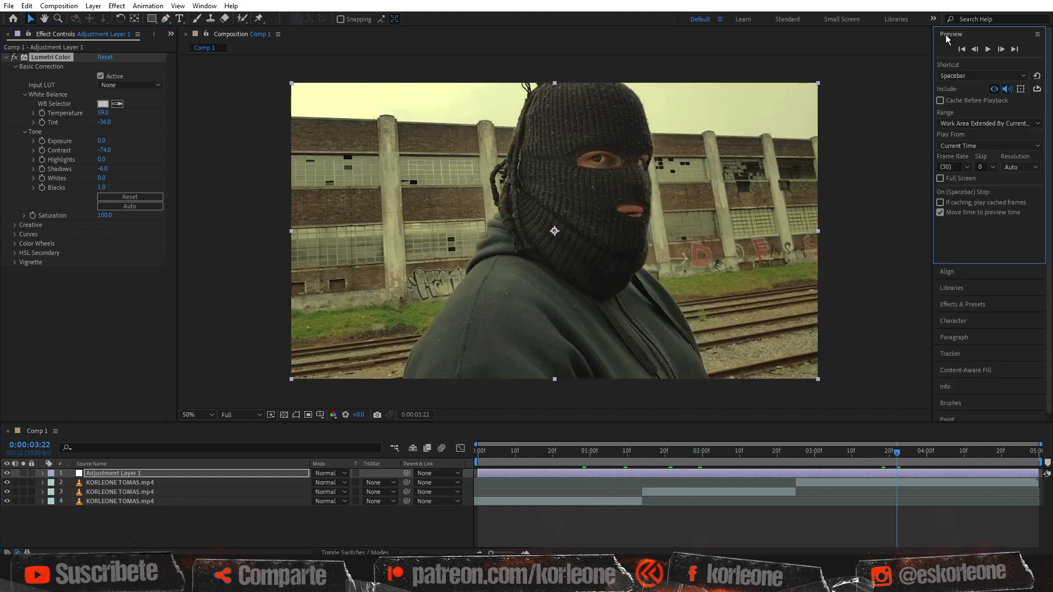
{"action": "left_click", "coordinate": [987, 50]}
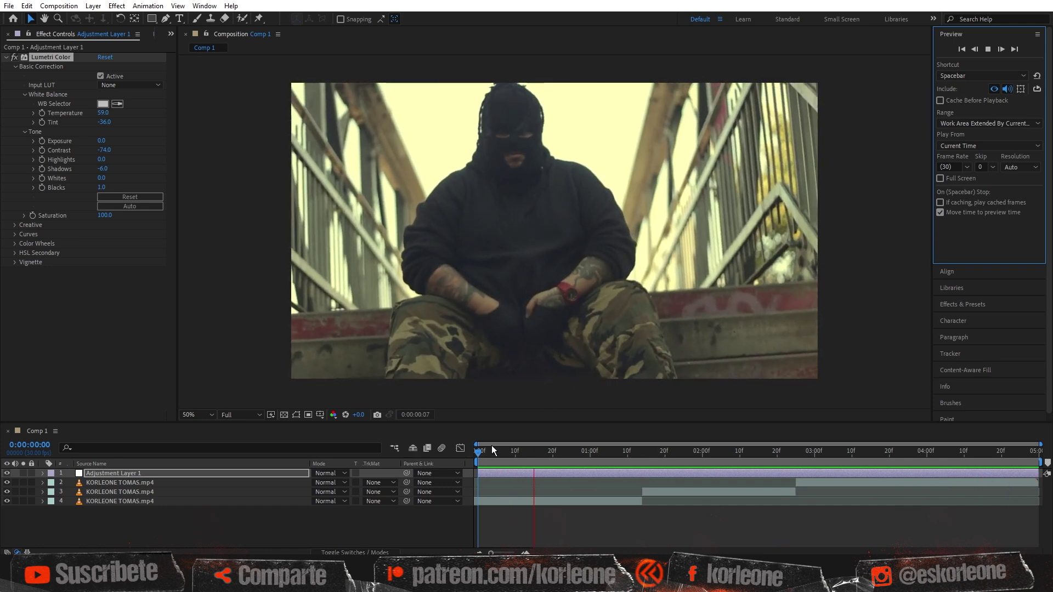
{"action": "left_click", "coordinate": [586, 452]}
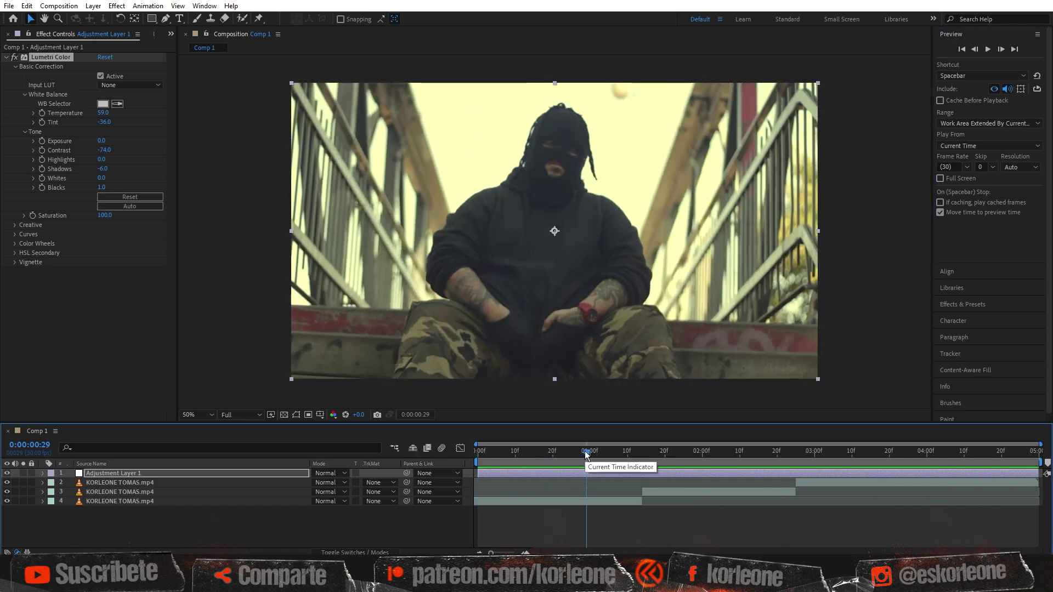
{"action": "left_click_drag", "start_coordinate": [585, 452], "coordinate": [634, 458]}
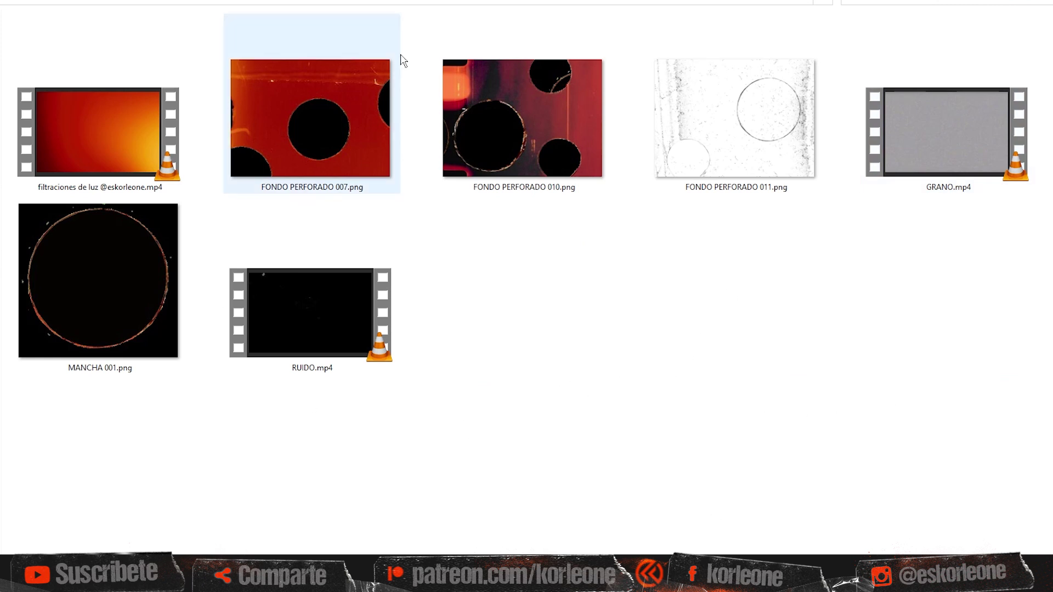
Switch to the file explorer and look over the overlay images and videos in the assets folder
{"action": "left_click_drag", "start_coordinate": [118, 437], "coordinate": [958, 133]}
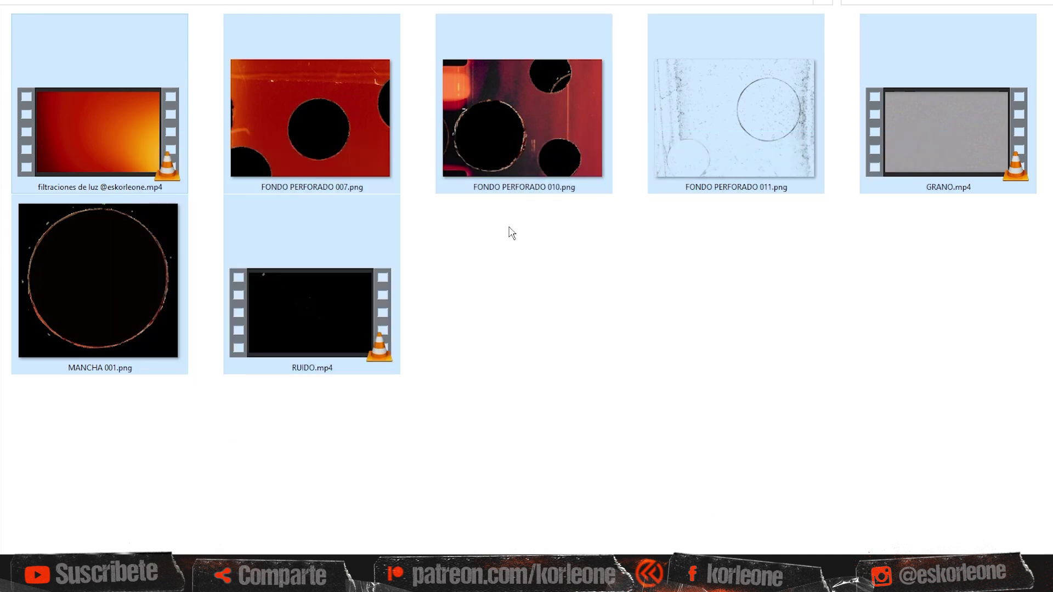
{"action": "left_click", "coordinate": [687, 274]}
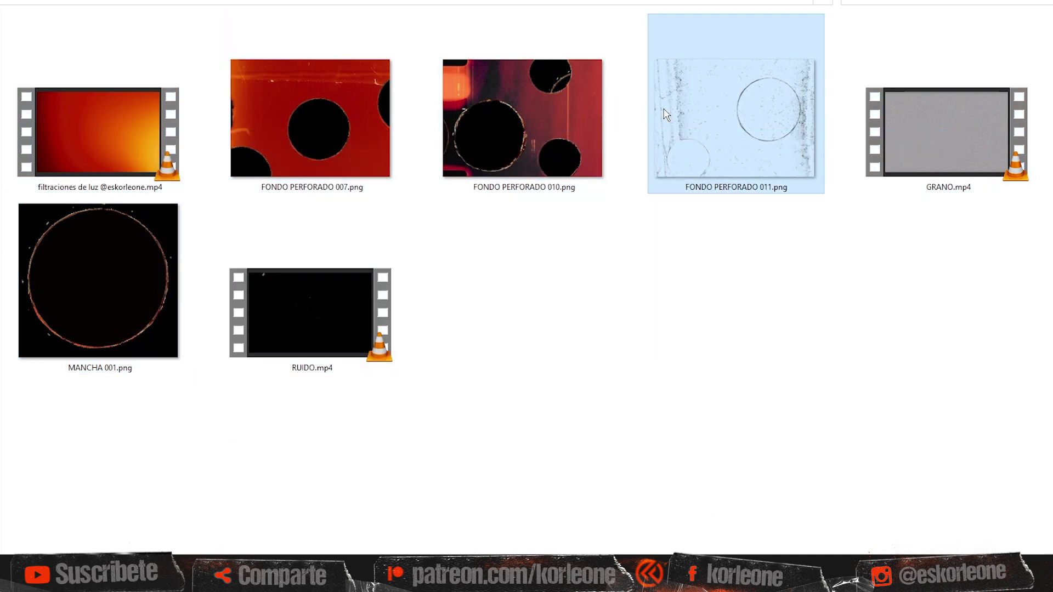
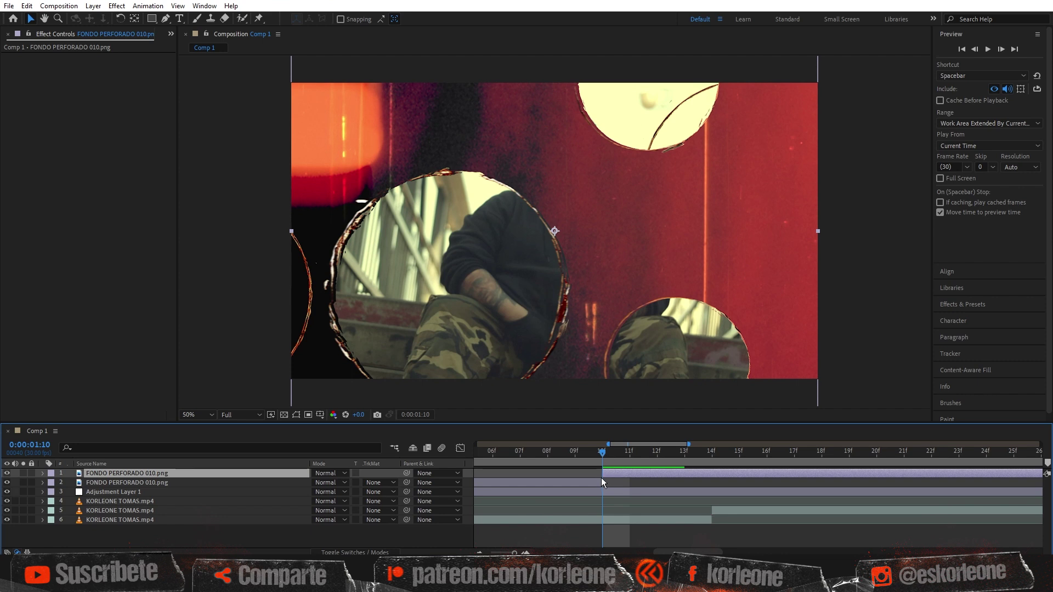
Trim the FONDO PERFORADO 010.png layer to run from 0:00:01:10 to 0:00:01:12, deleting the pieces before and after
{"action": "left_click", "coordinate": [592, 485]}
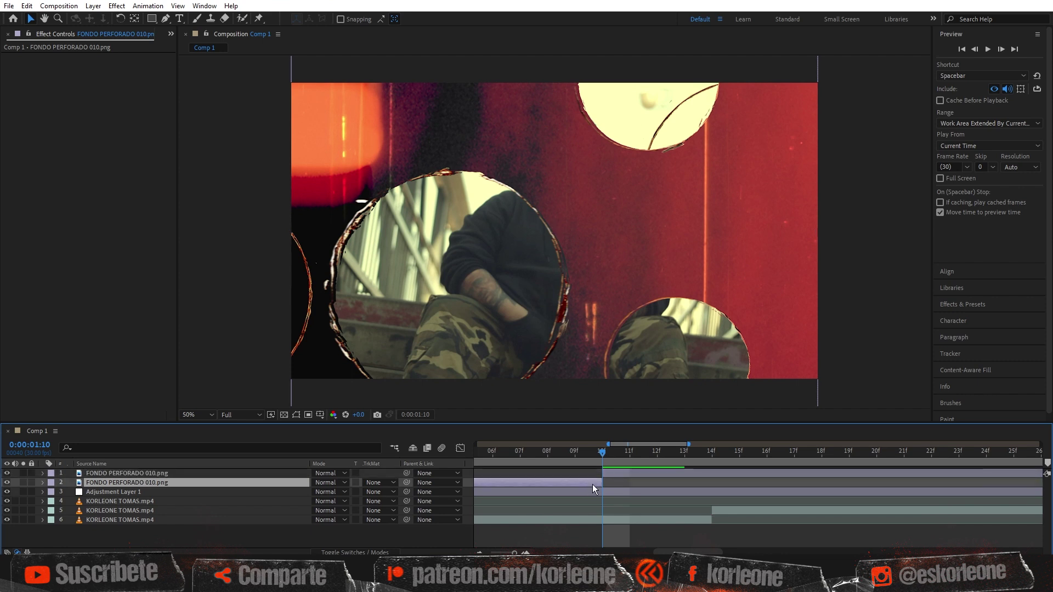
{"action": "key", "text": "Delete"}
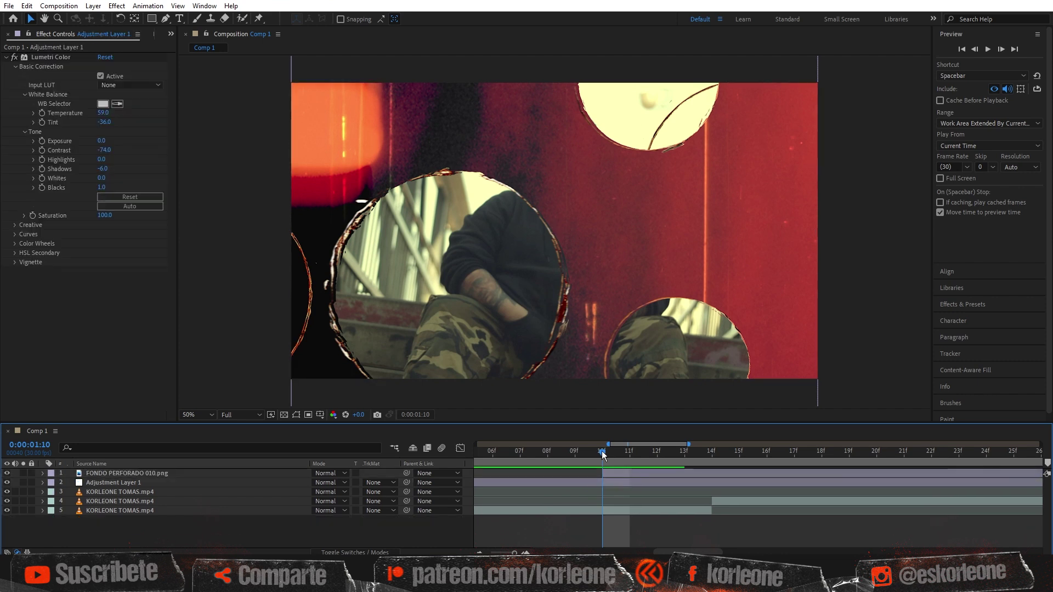
{"action": "left_click_drag", "start_coordinate": [601, 451], "coordinate": [647, 455]}
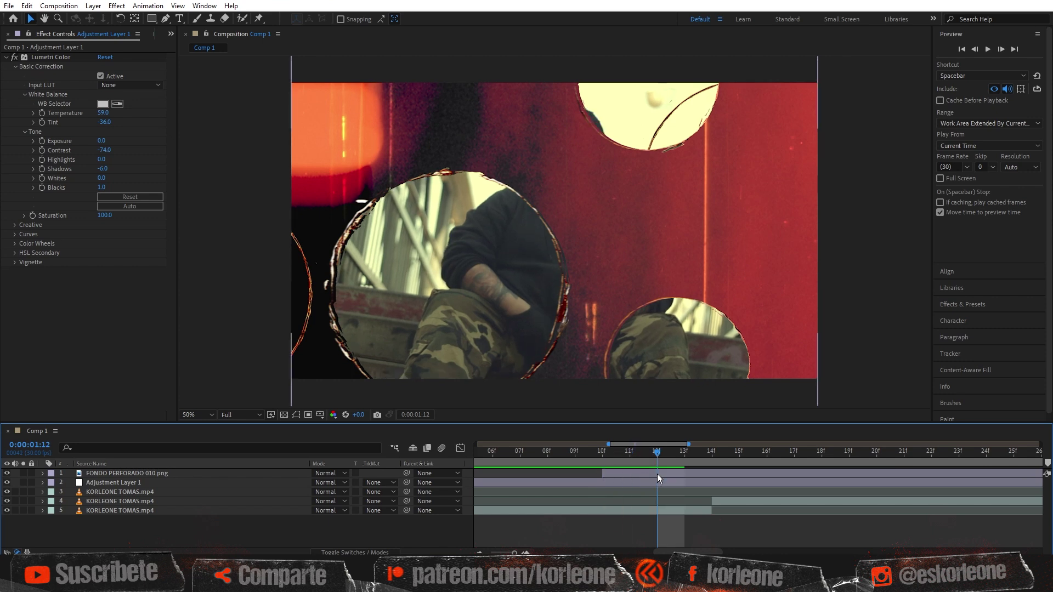
{"action": "left_click", "coordinate": [658, 475]}
{"action": "key", "text": "ctrl+shift+d"}
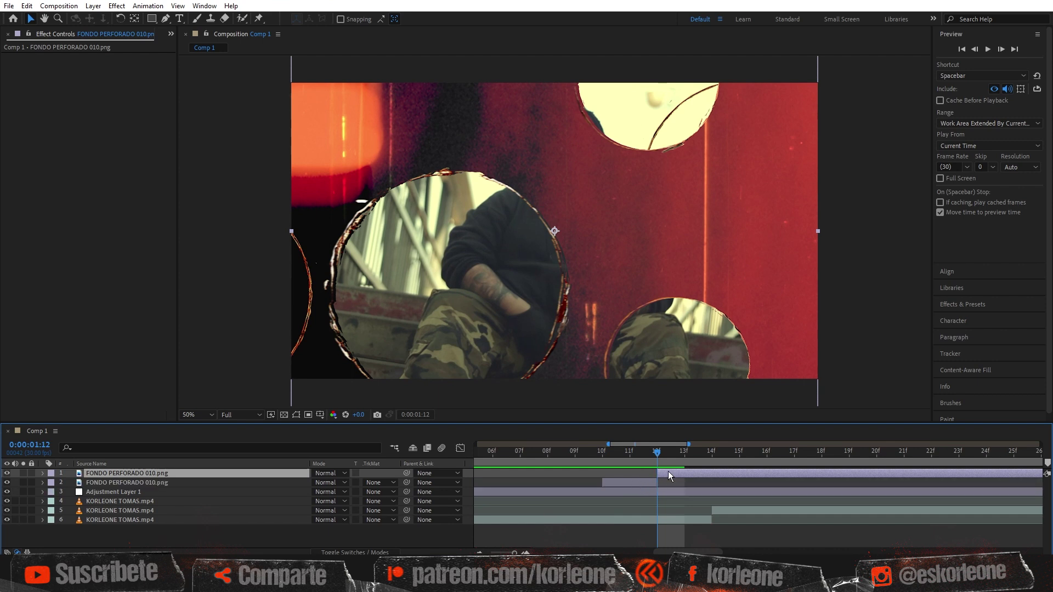
{"action": "key", "text": "Delete"}
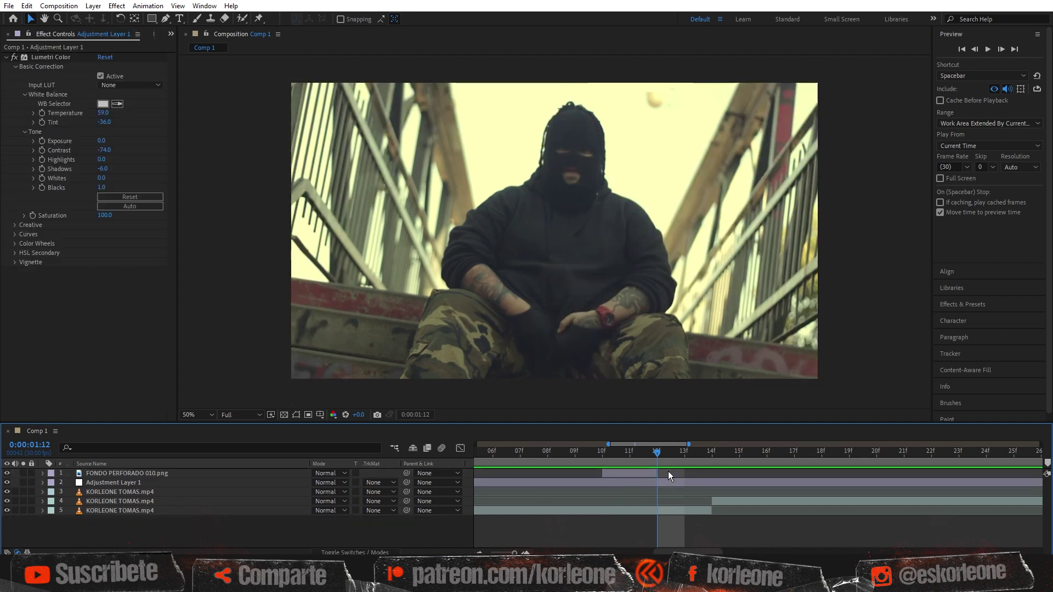
Duplicate the trimmed FONDO PERFORADO 010.png layer and place the copy directly after the original, starting at 0:00:01:12
{"action": "left_click_drag", "start_coordinate": [508, 553], "coordinate": [497, 553]}
{"action": "scroll", "coordinate": [688, 502], "scroll_direction": "up", "scroll_amount": 5}
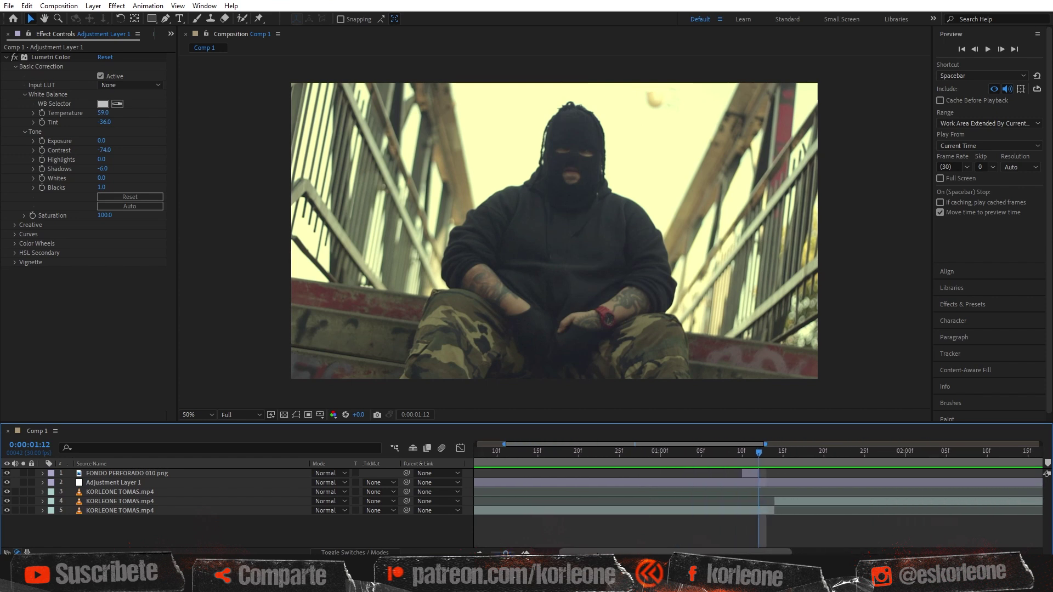
{"action": "left_click", "coordinate": [661, 473]}
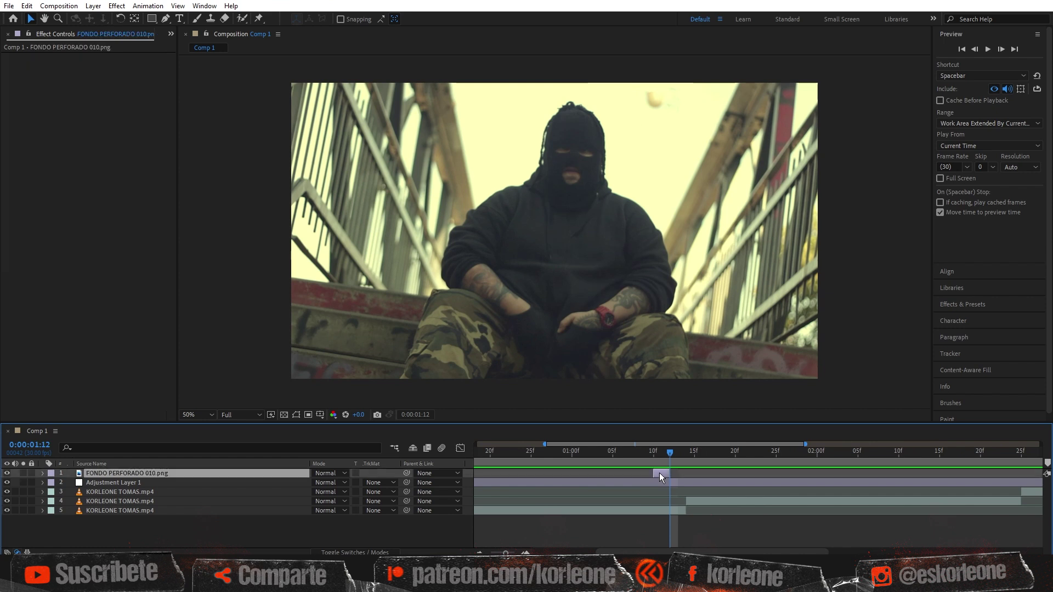
{"action": "left_click_drag", "start_coordinate": [670, 453], "coordinate": [663, 453]}
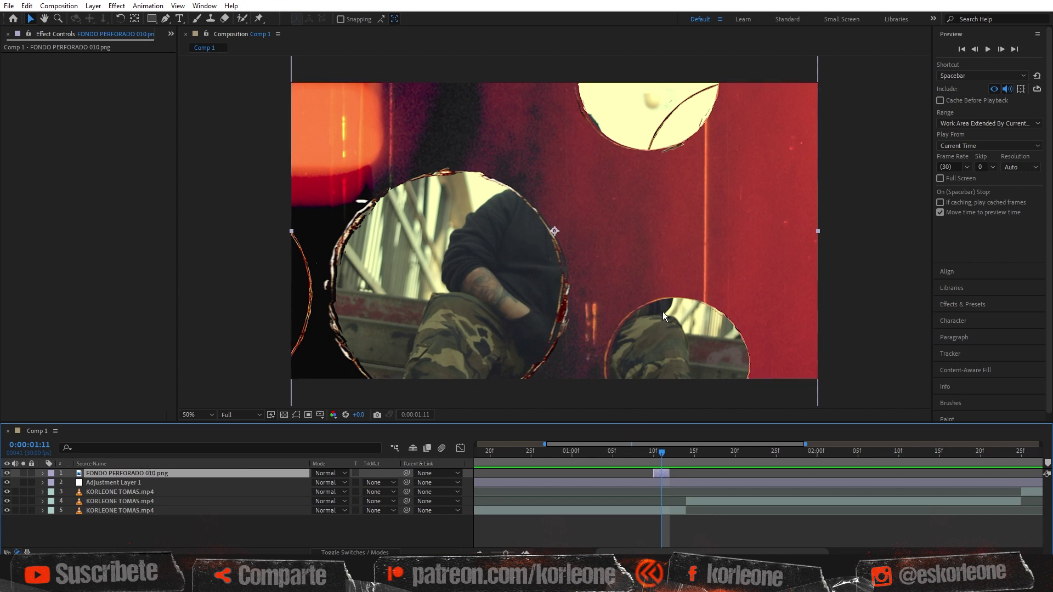
{"action": "left_click", "coordinate": [28, 7]}
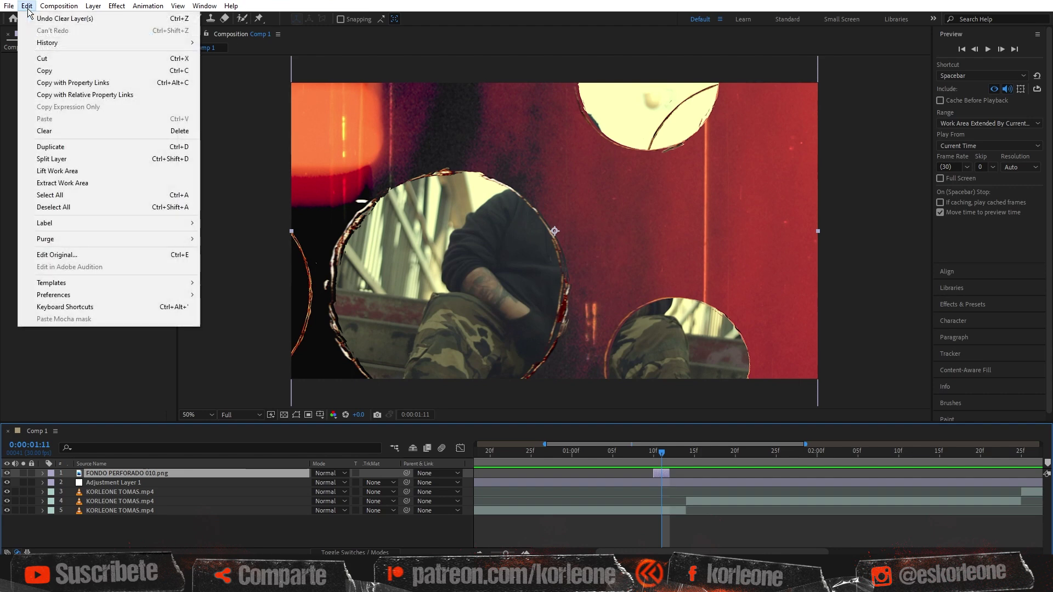
{"action": "left_click", "coordinate": [143, 147]}
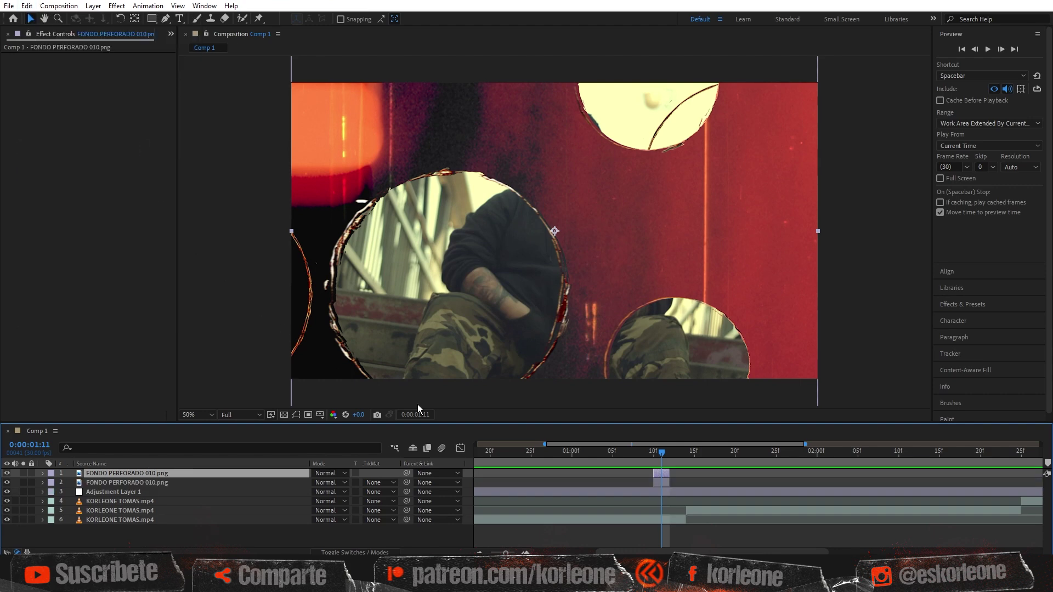
{"action": "left_click_drag", "start_coordinate": [662, 476], "coordinate": [678, 477]}
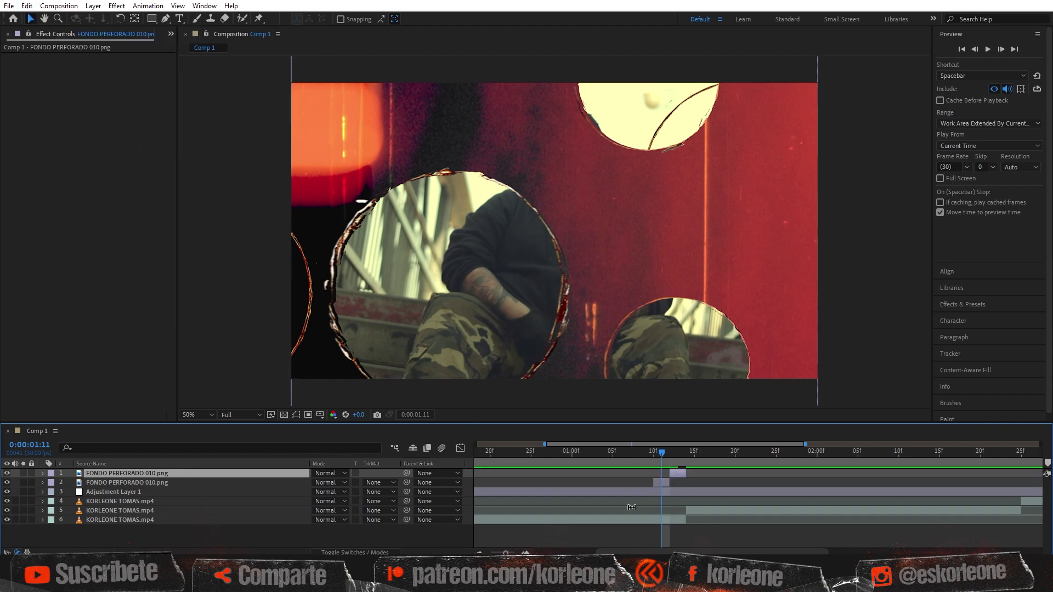
Shift the copied overlay downward at 0:00:01:13 until its top edge sits just above the top of the frame
{"action": "key", "text": "equal"}
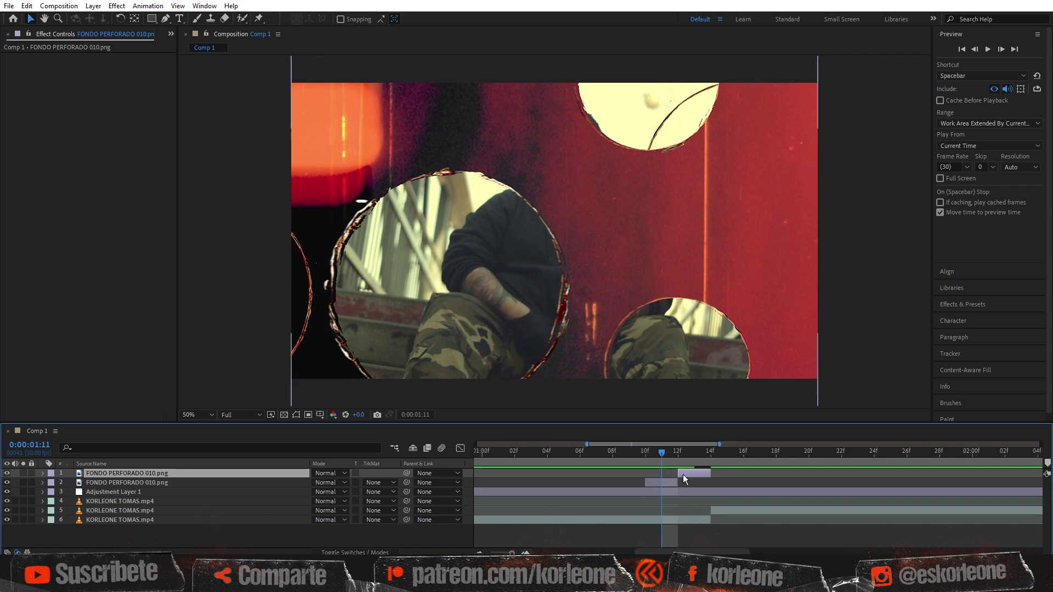
{"action": "left_click", "coordinate": [694, 453]}
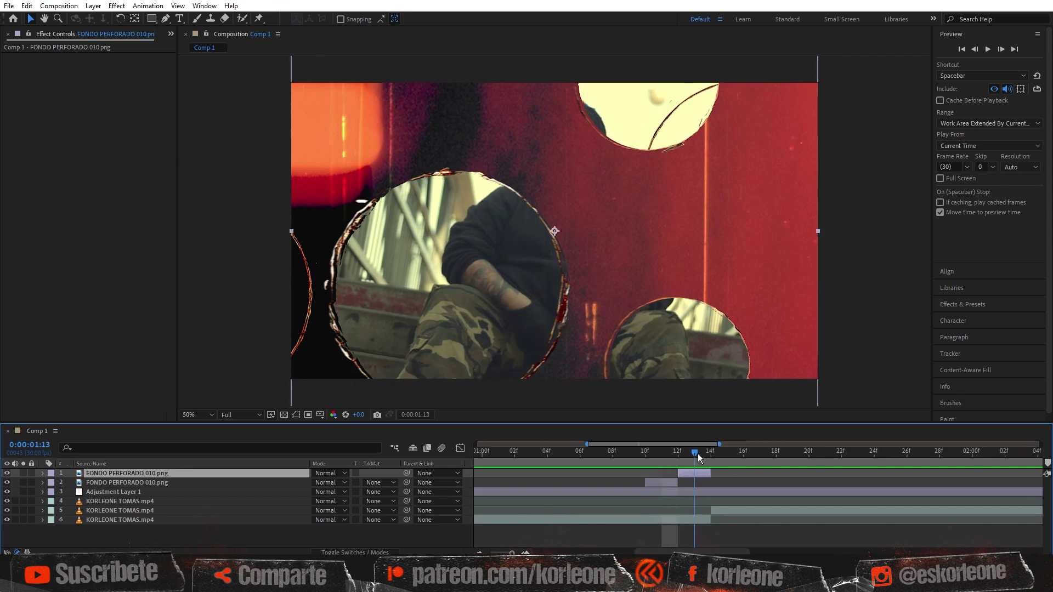
{"action": "left_click_drag", "start_coordinate": [772, 370], "coordinate": [772, 327]}
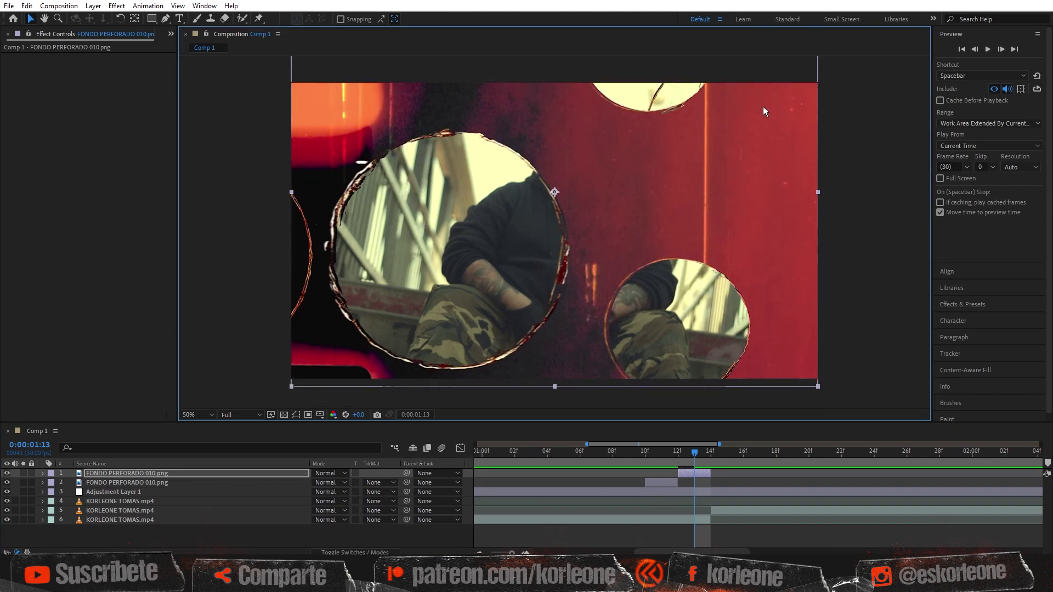
{"action": "left_click_drag", "start_coordinate": [766, 145], "coordinate": [767, 188]}
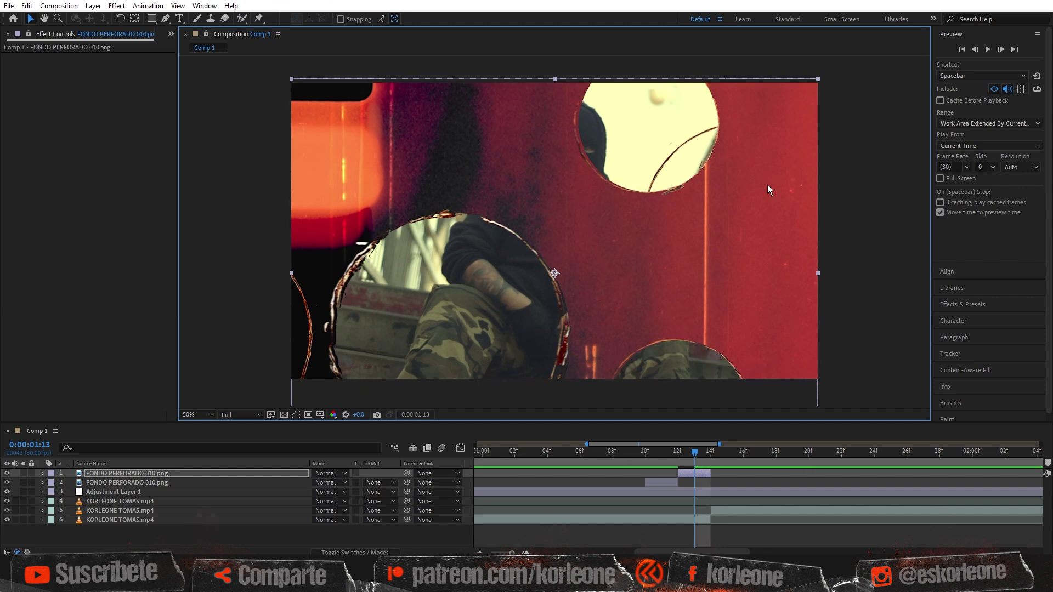
Find the Invert effect and apply it to the copied FONDO PERFORADO 010.png layer
{"action": "left_click", "coordinate": [953, 34]}
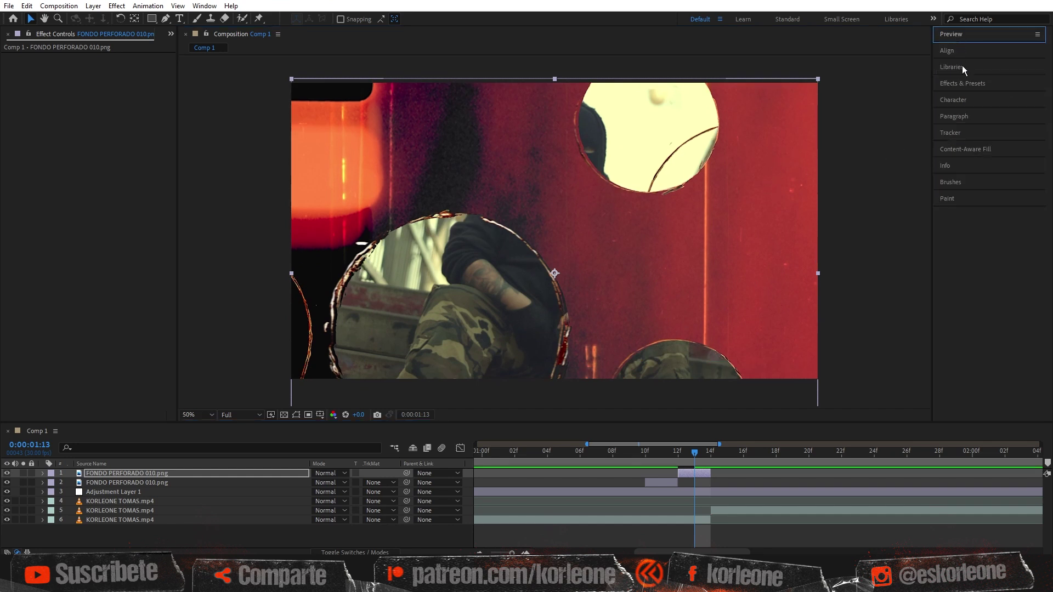
{"action": "left_click", "coordinate": [965, 85]}
{"action": "left_click_drag", "start_coordinate": [980, 94], "coordinate": [934, 94]}
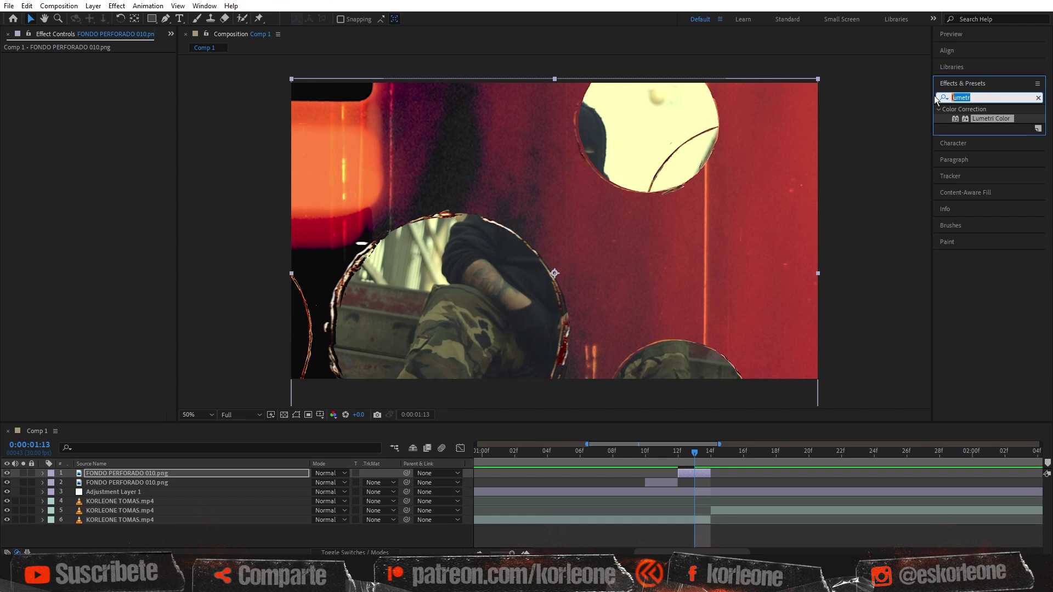
{"action": "type", "text": "invert"}
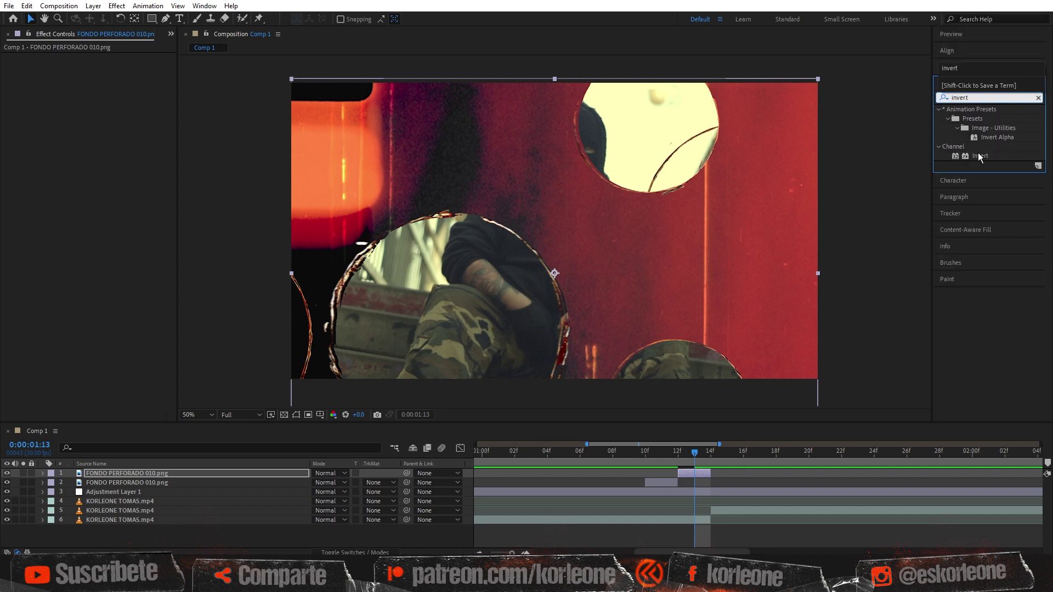
{"action": "left_click", "coordinate": [979, 158]}
{"action": "left_click_drag", "start_coordinate": [979, 157], "coordinate": [696, 472]}
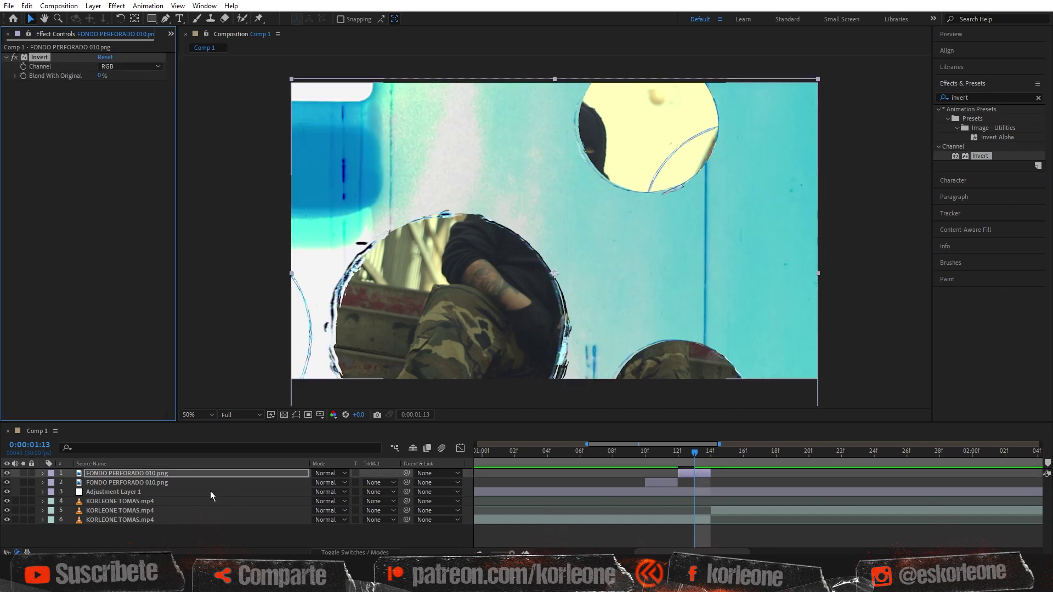
Move both FONDO PERFORADO 010.png layers four frames earlier so the first one starts at 0:00:01:06
{"action": "left_click", "coordinate": [171, 484], "text": "shift"}
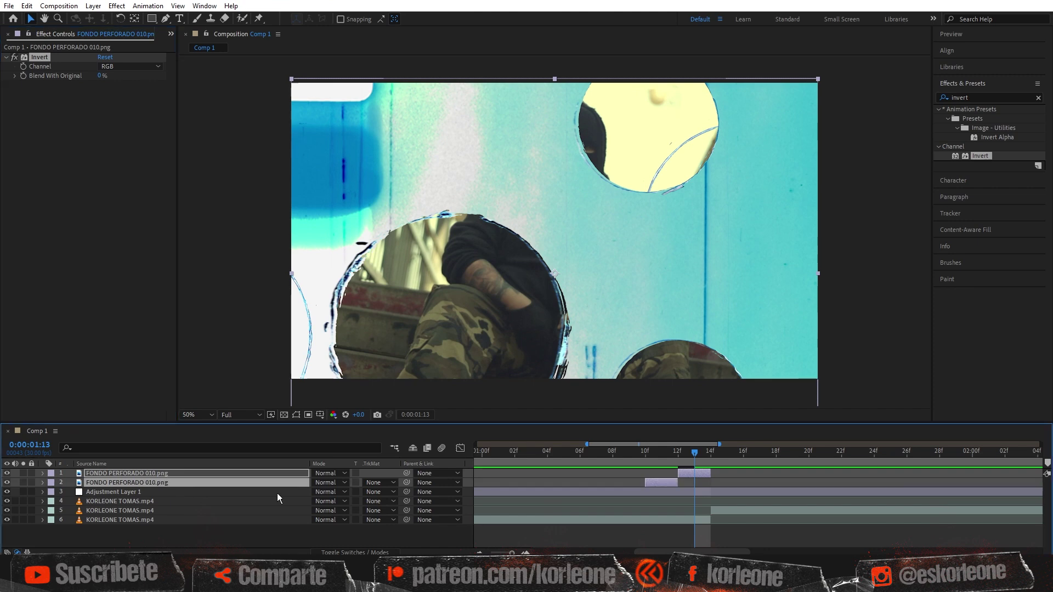
{"action": "left_click_drag", "start_coordinate": [669, 481], "coordinate": [630, 454]}
{"action": "left_click", "coordinate": [652, 471]}
Duplicate the inverted FONDO PERFORADO 010.png layer and place the new copy directly after it, starting at 0:00:01:10
{"action": "left_click", "coordinate": [636, 471]}
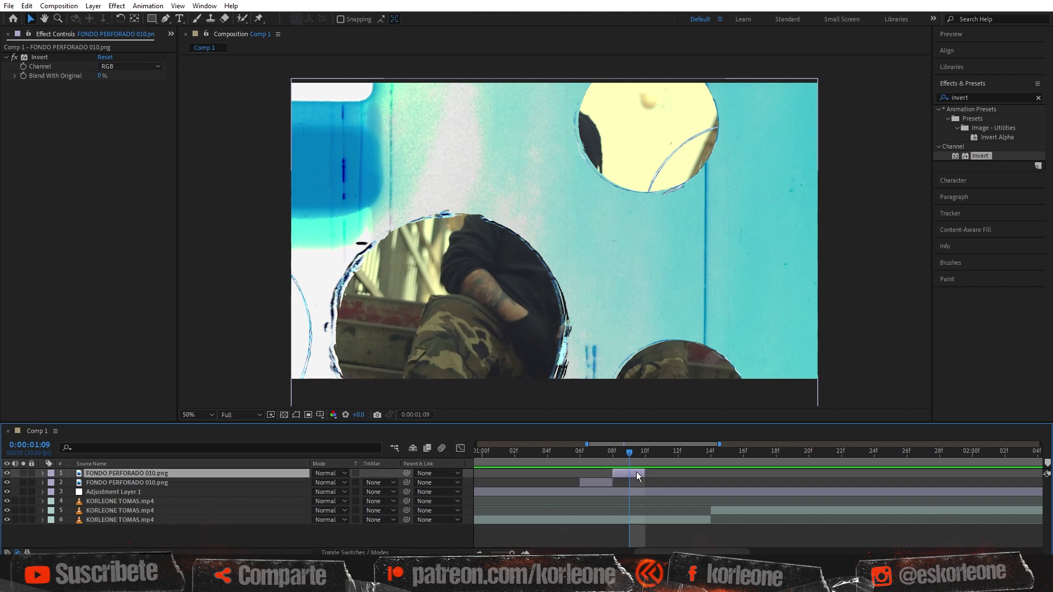
{"action": "left_click", "coordinate": [26, 5]}
{"action": "left_click", "coordinate": [82, 146]}
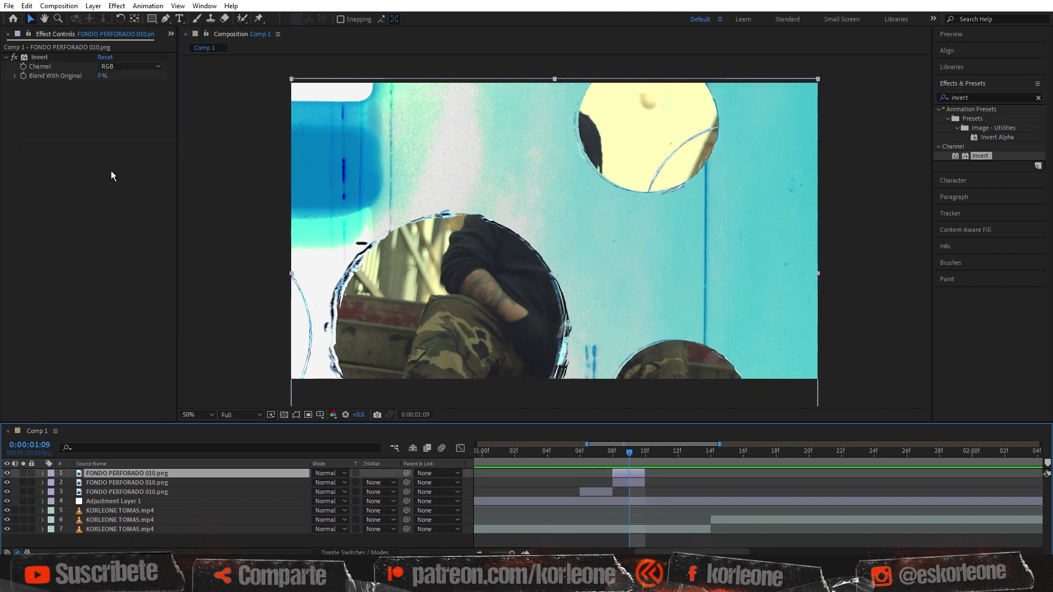
{"action": "left_click_drag", "start_coordinate": [634, 475], "coordinate": [660, 472]}
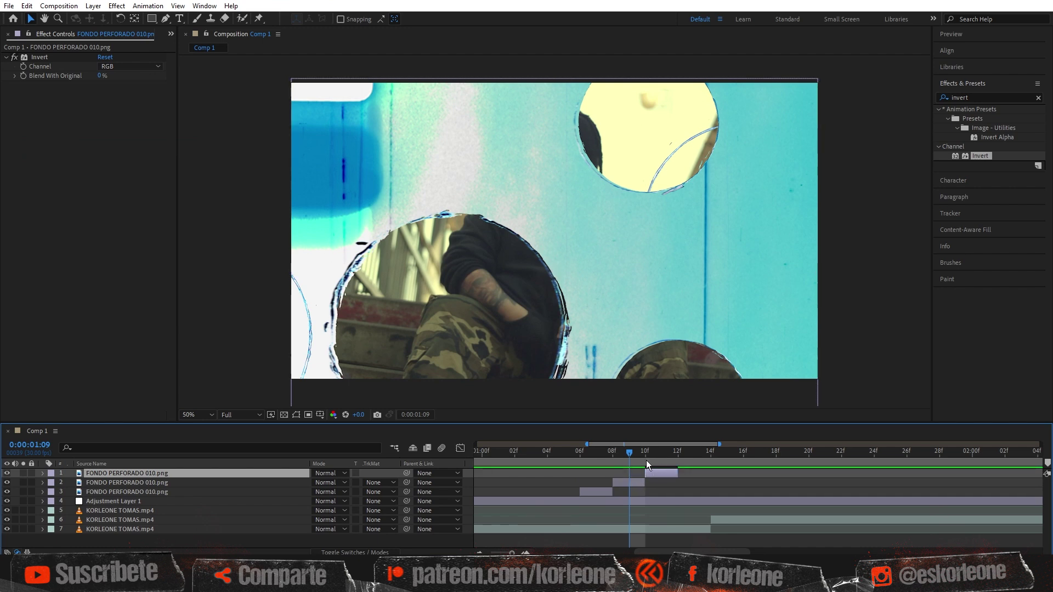
Remove the Invert effect from the third FONDO PERFORADO 010.png copy at 0:00:01:11
{"action": "left_click", "coordinate": [664, 453]}
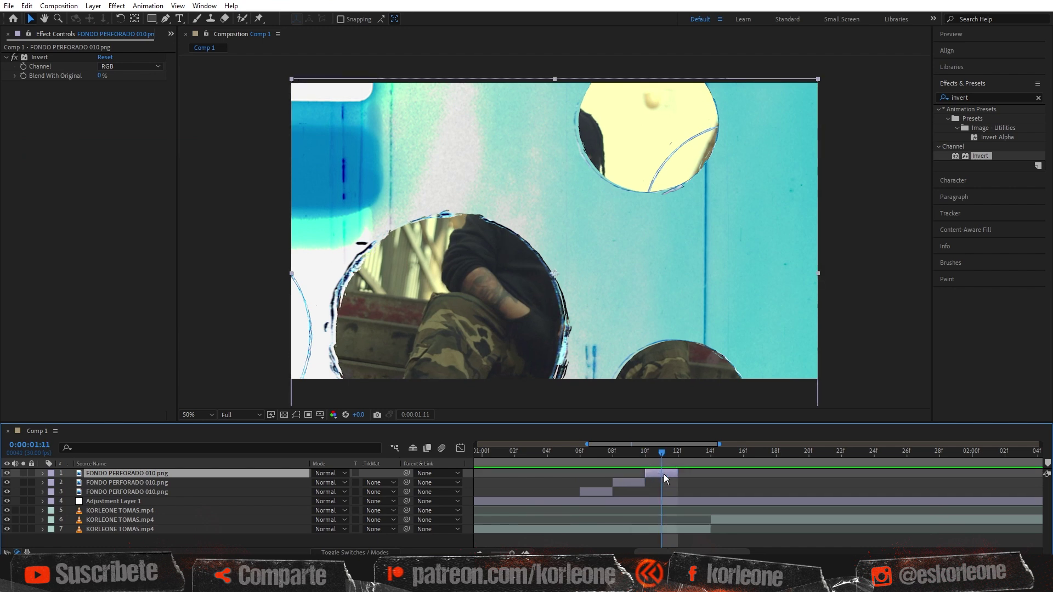
{"action": "left_click", "coordinate": [46, 61]}
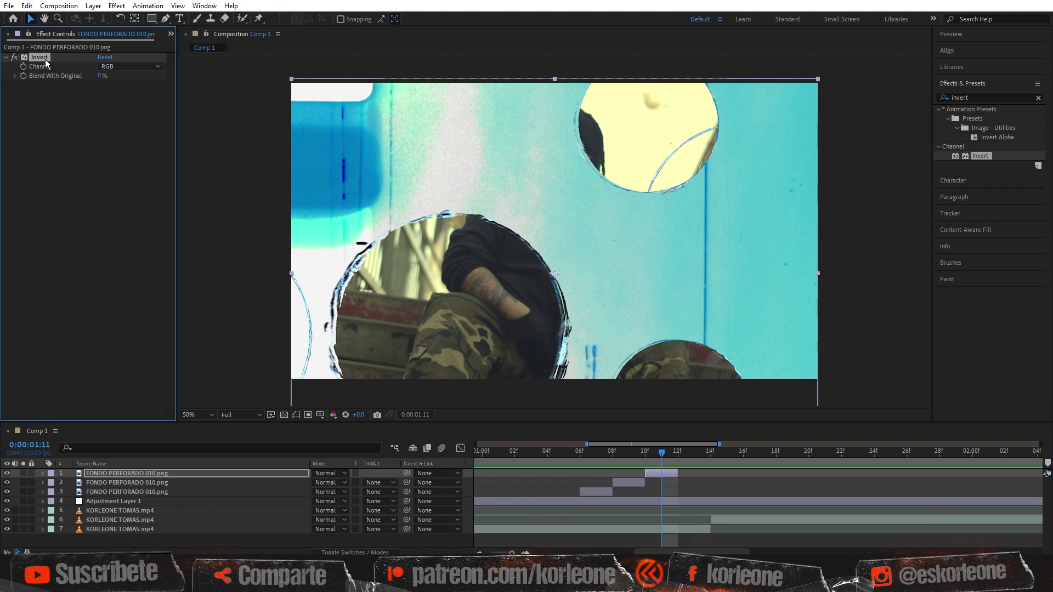
{"action": "key", "text": "Delete"}
{"action": "left_click", "coordinate": [606, 311]}
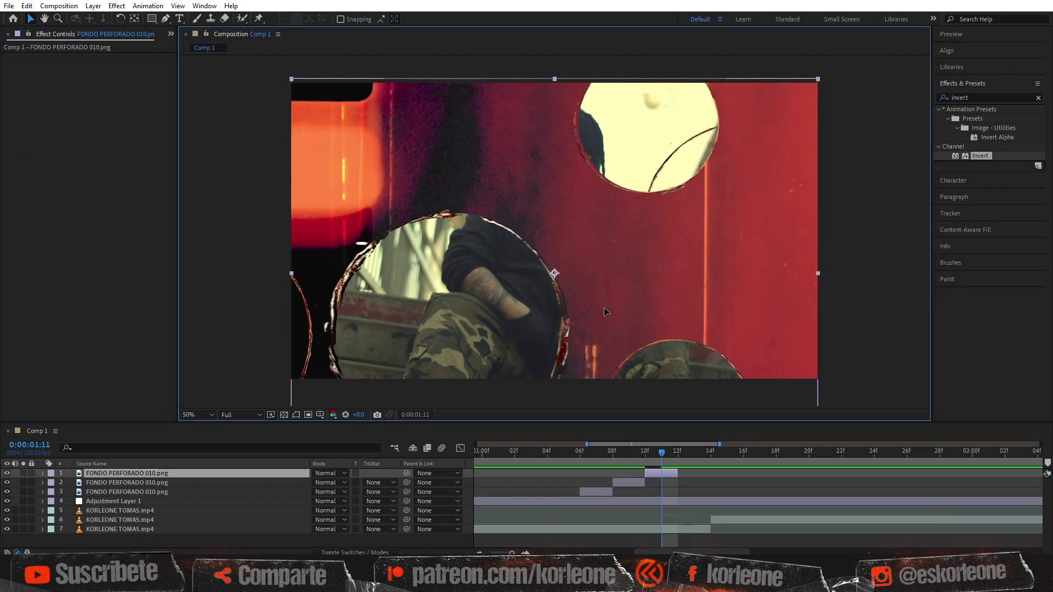
Shift the third FONDO PERFORADO 010.png copy straight up in the frame until its whole large hole shows the seated figure's torso
{"action": "key", "text": "shift+Up"}
{"action": "key", "text": "shift+Up"}
{"action": "key", "text": "shift+Up"}
{"action": "key", "text": "shift+Up"}
{"action": "key", "text": "shift+Up"}
{"action": "key", "text": "shift+Up"}
{"action": "key", "text": "shift+Up"}
{"action": "key", "text": "shift+Up"}
{"action": "key", "text": "shift+Up"}
{"action": "key", "text": "shift+Up"}
{"action": "key", "text": "shift+Up"}
{"action": "key", "text": "shift+Up"}
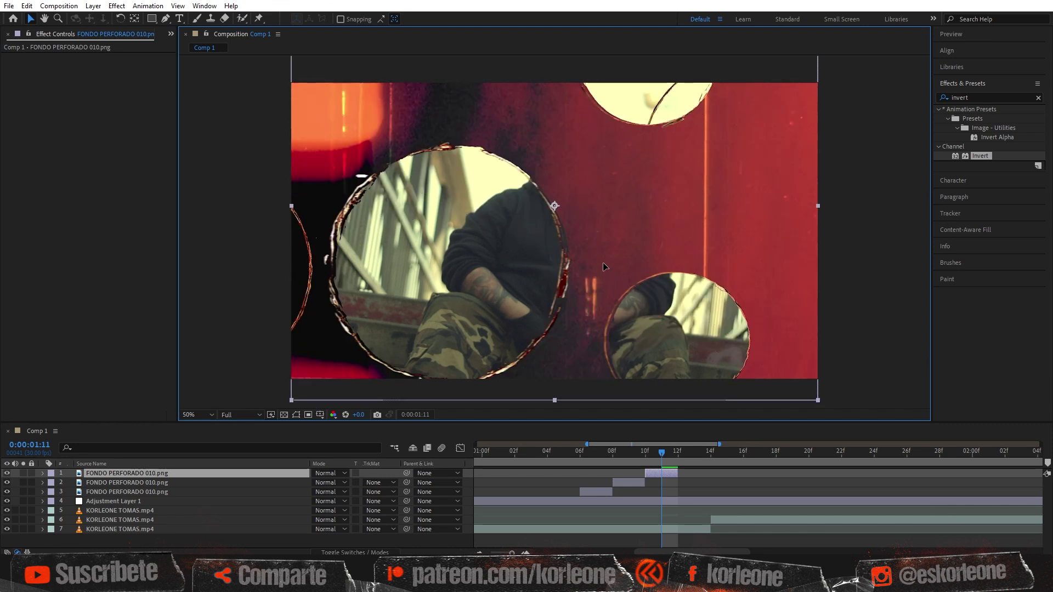
{"action": "key", "text": "shift+Up"}
{"action": "key", "text": "shift+Up"}
{"action": "key", "text": "shift+Up"}
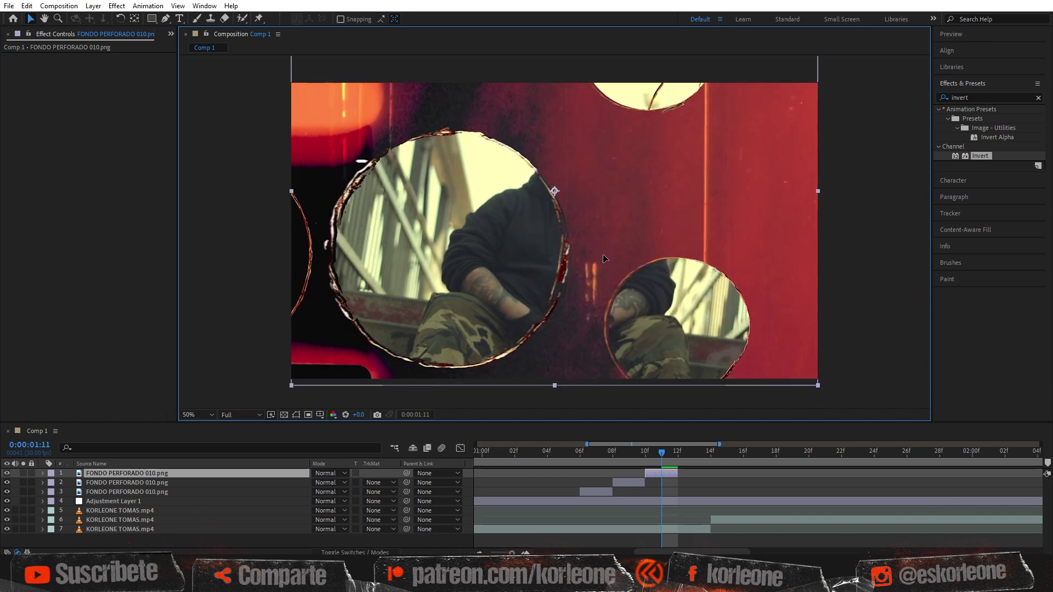
{"action": "key", "text": "shift+Up"}
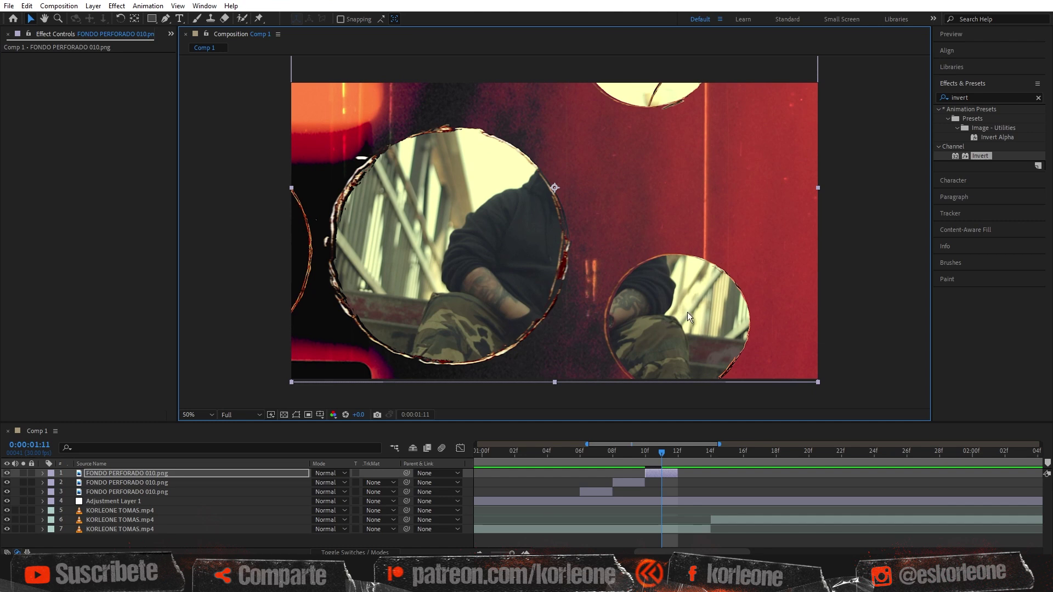
Add MANCHA 001.png as the top layer, centred in the frame, and trim its start to 0:00:01:12
{"action": "mouse_move", "coordinate": [661, 451]}
{"action": "left_mouse_down"}
{"action": "mouse_move", "coordinate": [571, 451]}
{"action": "mouse_move", "coordinate": [679, 449]}
{"action": "mouse_move", "coordinate": [568, 452]}
{"action": "mouse_move", "coordinate": [676, 460]}
{"action": "left_mouse_up"}
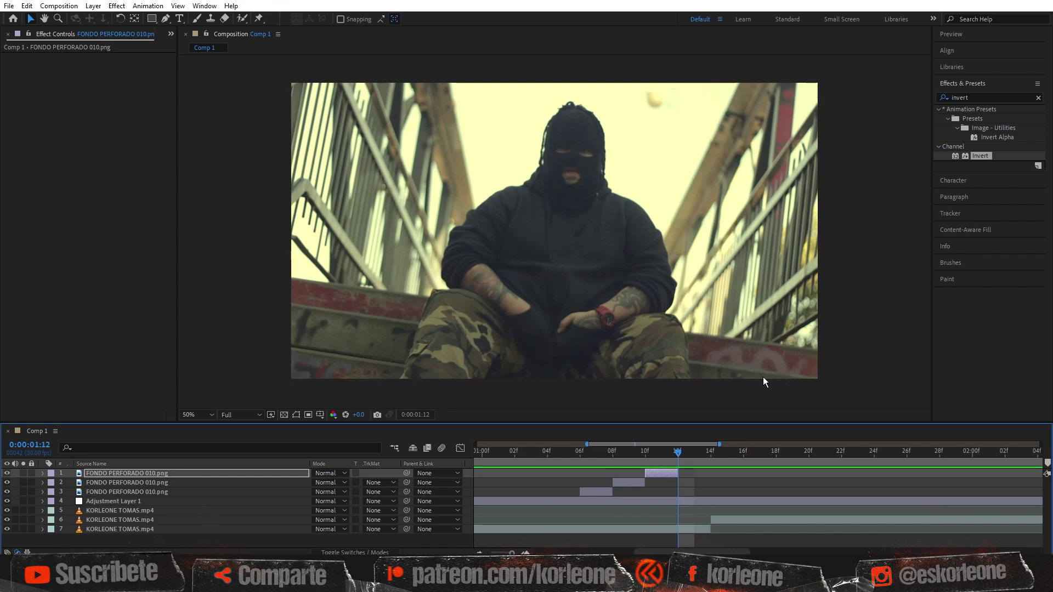
{"action": "left_click_drag", "start_coordinate": [335, 552], "coordinate": [572, 283]}
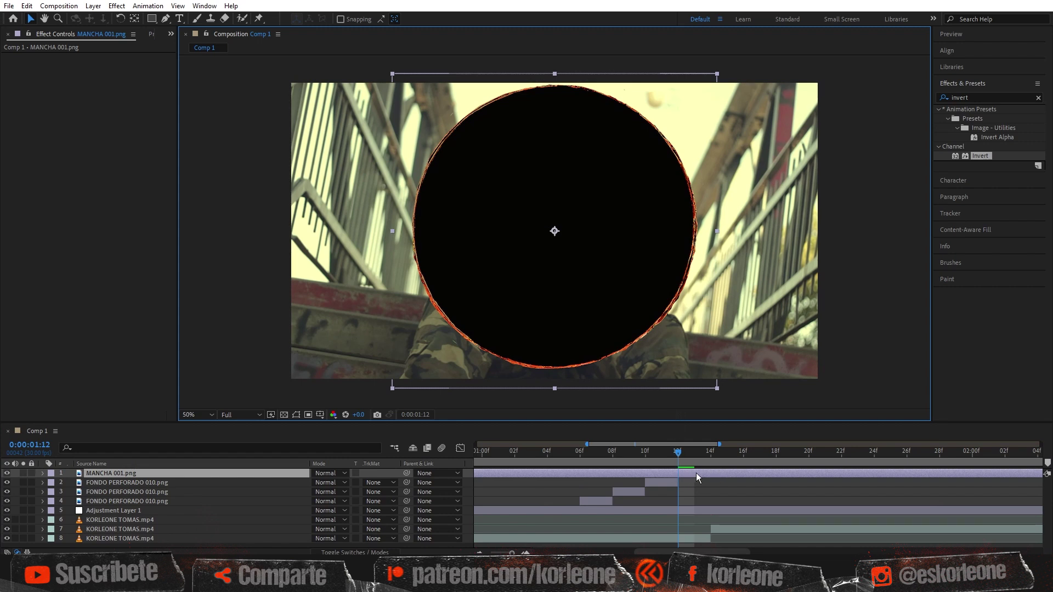
{"action": "key", "text": "ctrl+shift+d"}
{"action": "left_click", "coordinate": [666, 483]}
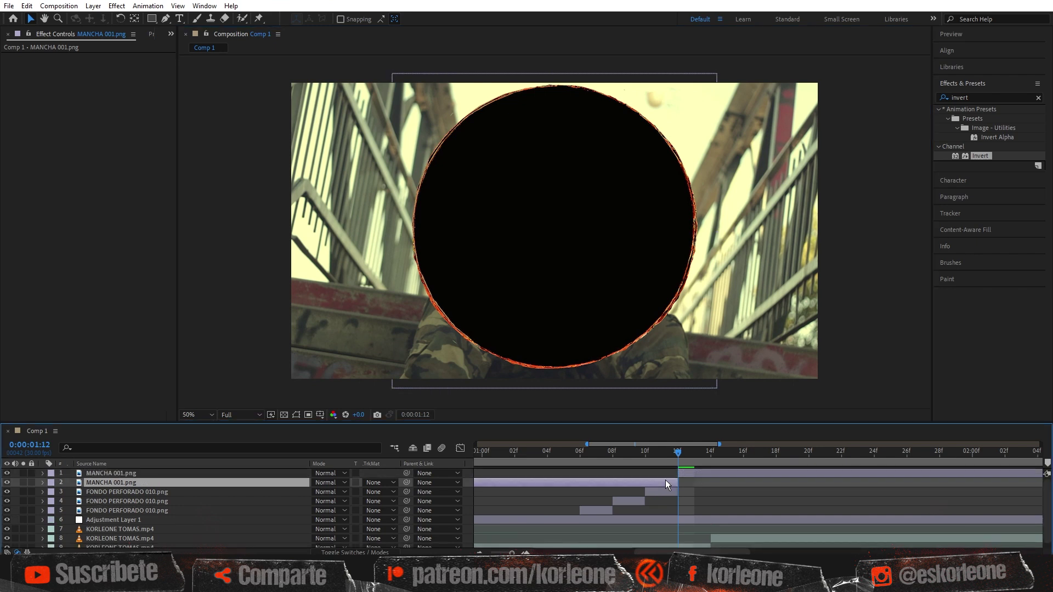
{"action": "key", "text": "Delete"}
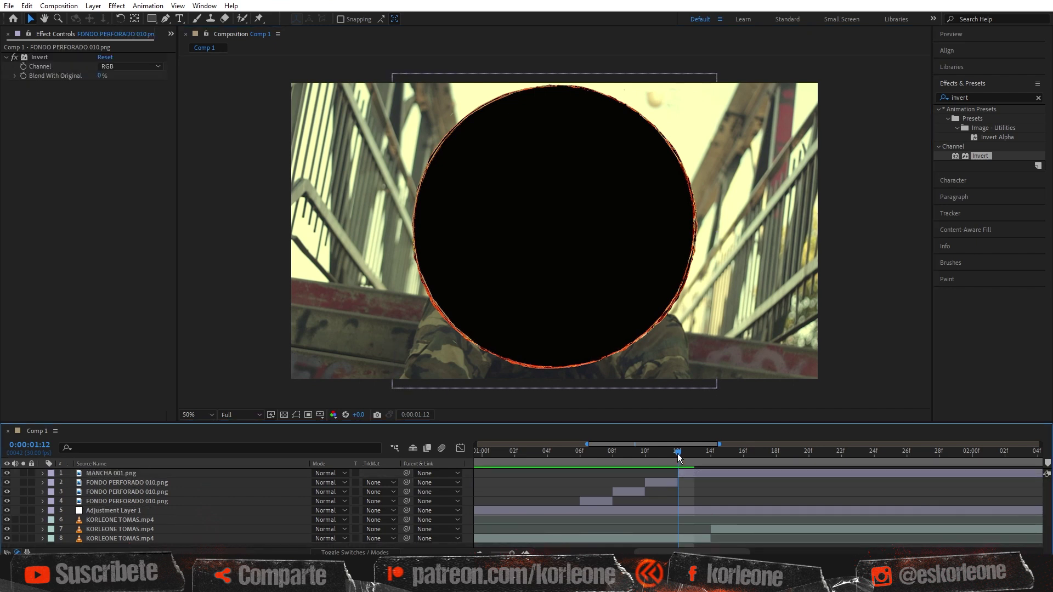
Trim the end of the MANCHA 001.png layer at 0:00:01:14, removing the remainder
{"action": "left_click_drag", "start_coordinate": [678, 453], "coordinate": [704, 456]}
{"action": "left_click", "coordinate": [715, 472]}
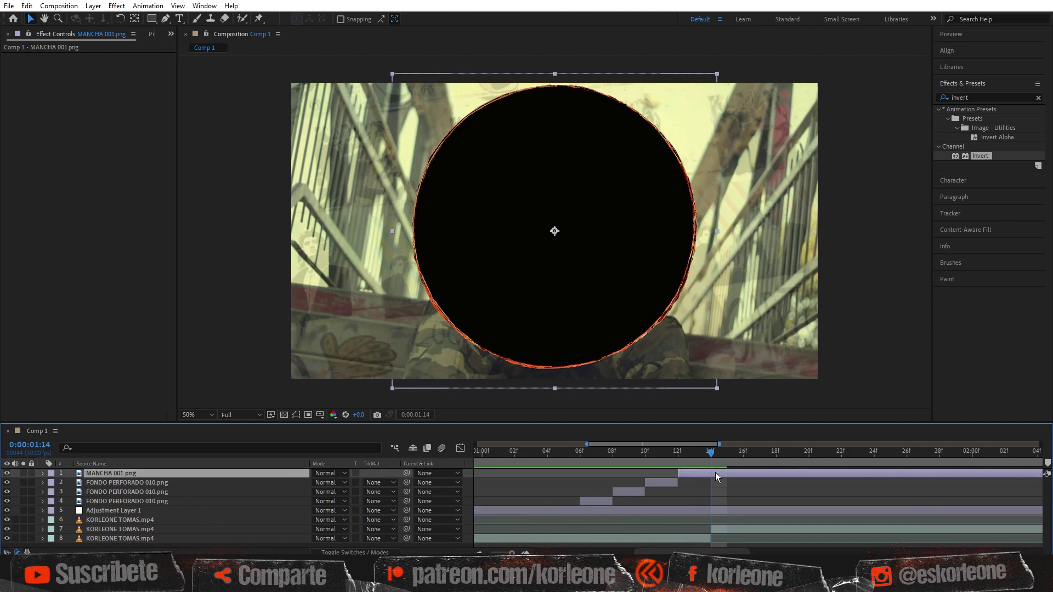
{"action": "key", "text": "ctrl+shift+d"}
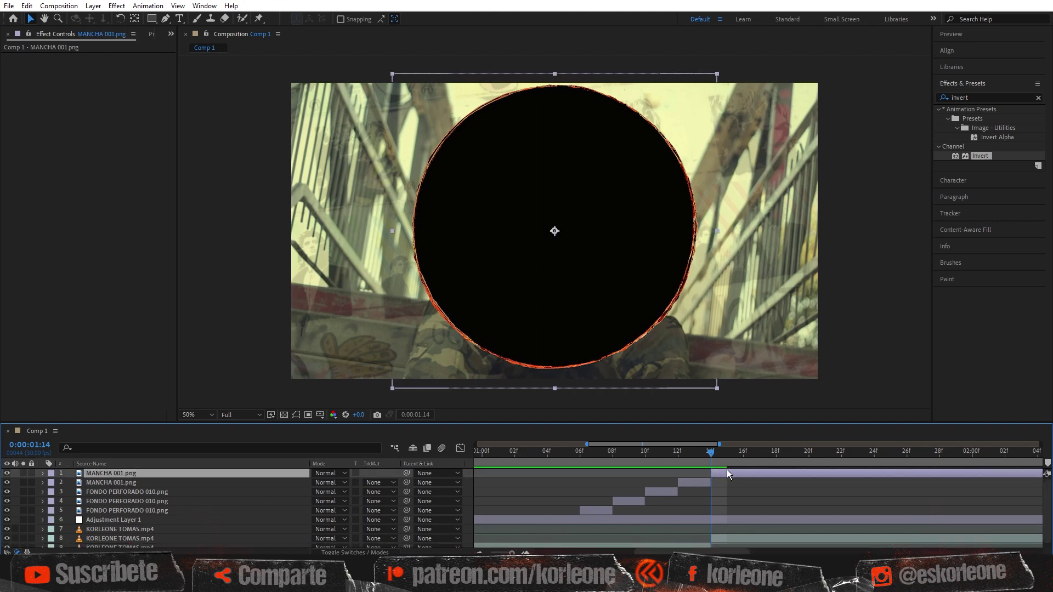
{"action": "key", "text": "Delete"}
Scale the MANCHA 001.png circle down proportionally around its centre to roughly two thirds of its size
{"action": "left_click", "coordinate": [696, 451]}
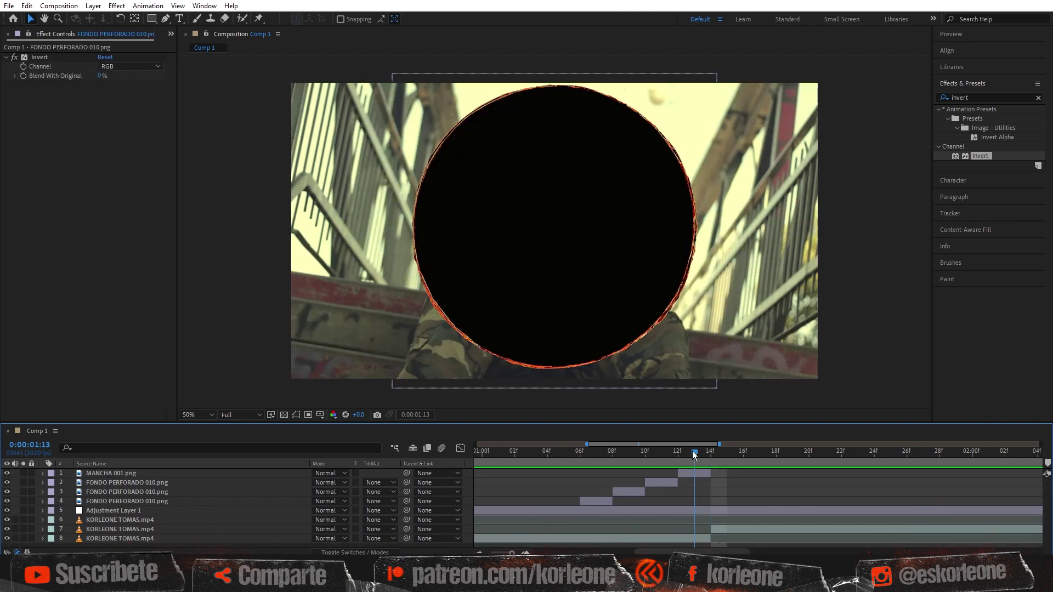
{"action": "left_click", "coordinate": [700, 473]}
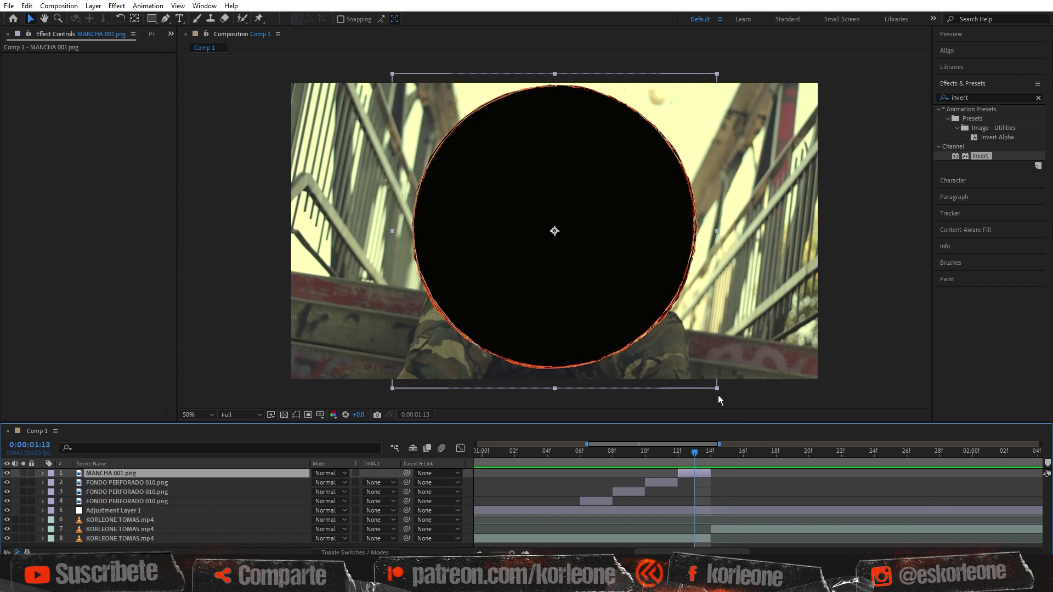
{"action": "left_click_drag", "start_coordinate": [717, 389], "coordinate": [660, 347]}
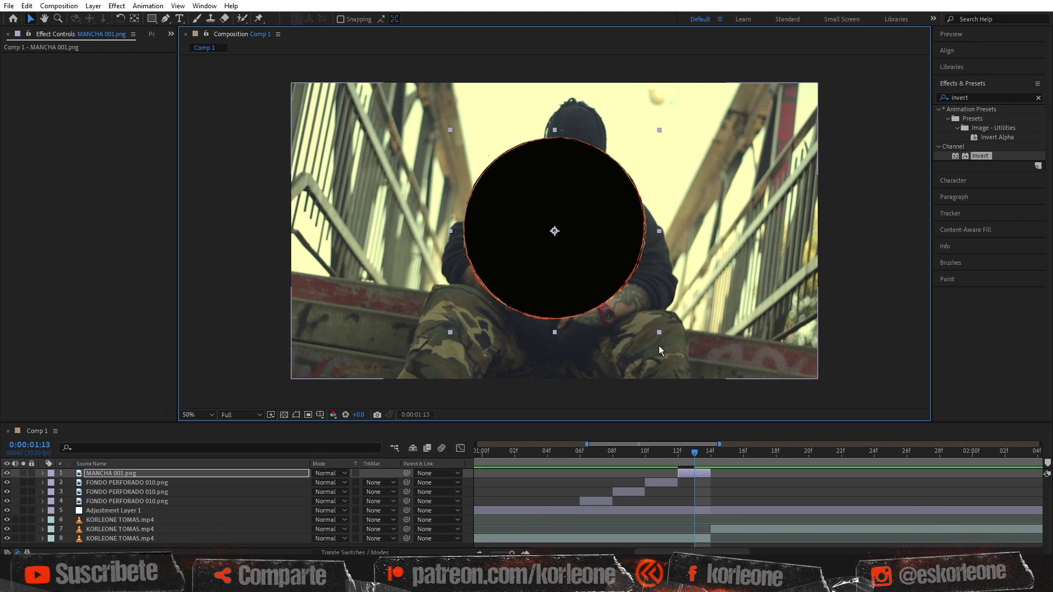
Duplicate the MANCHA 001.png layer, start the copy at 0:00:01:14 and move its circle to the lower-right area of the frame
{"action": "mouse_move", "coordinate": [693, 455]}
{"action": "left_mouse_down"}
{"action": "mouse_move", "coordinate": [670, 452]}
{"action": "mouse_move", "coordinate": [709, 456]}
{"action": "left_mouse_up"}
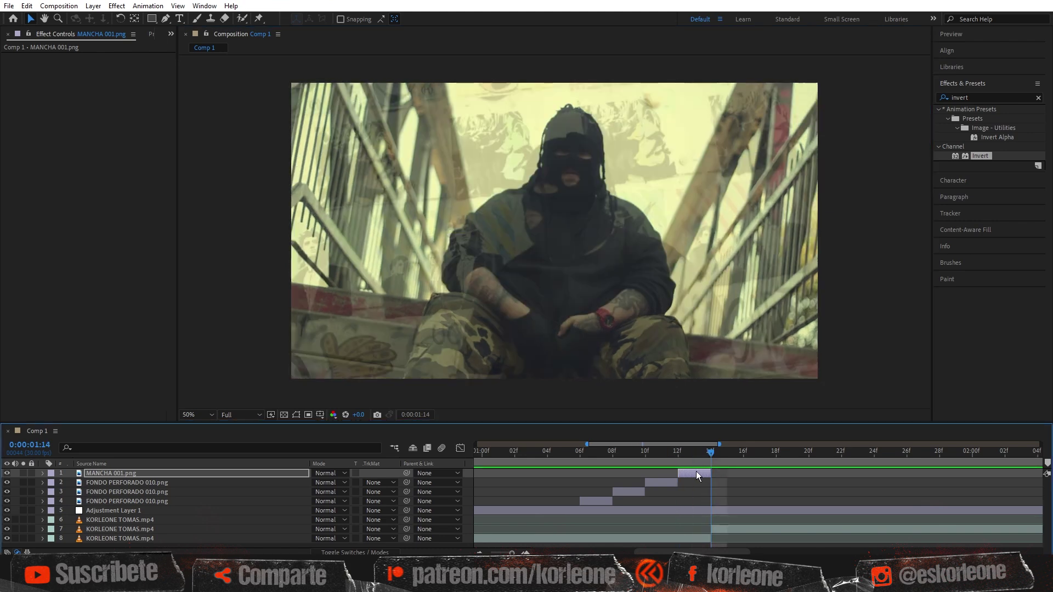
{"action": "left_click", "coordinate": [696, 475]}
{"action": "left_click", "coordinate": [26, 6]}
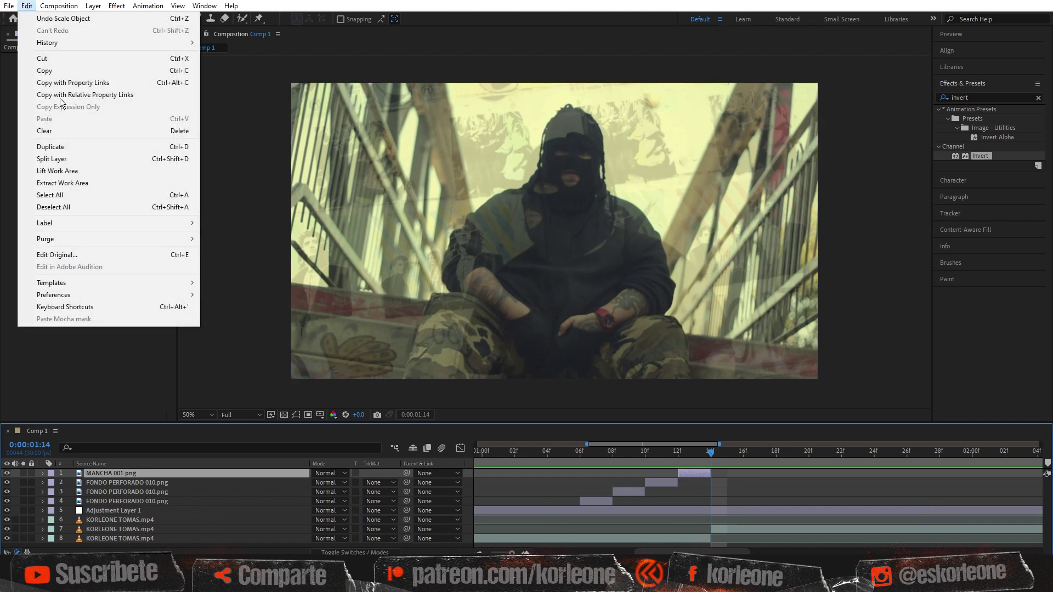
{"action": "left_click", "coordinate": [160, 147]}
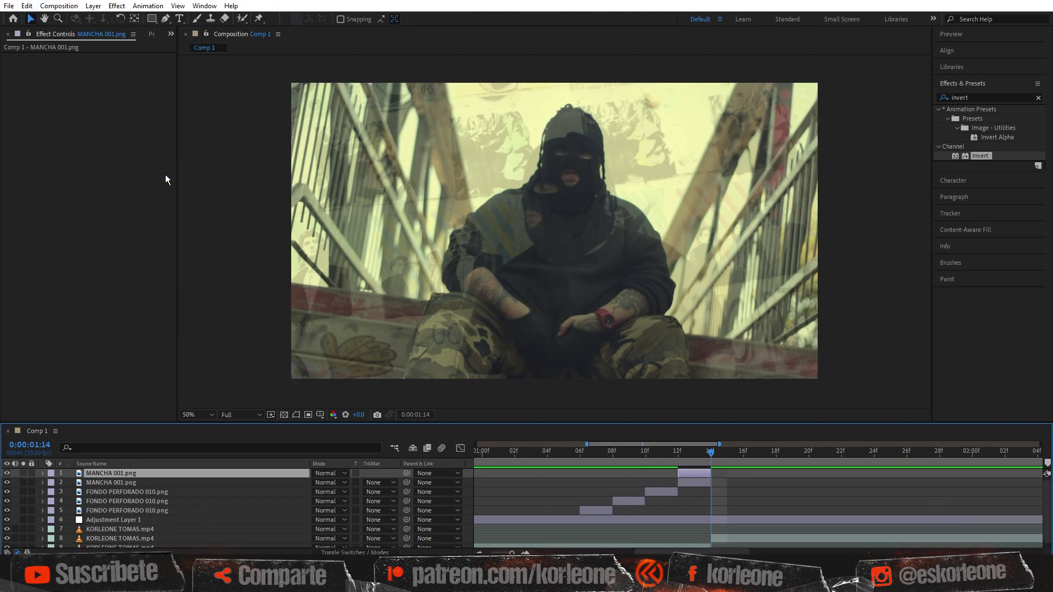
{"action": "left_click_drag", "start_coordinate": [694, 473], "coordinate": [725, 453]}
{"action": "left_click_drag", "start_coordinate": [540, 187], "coordinate": [697, 305]}
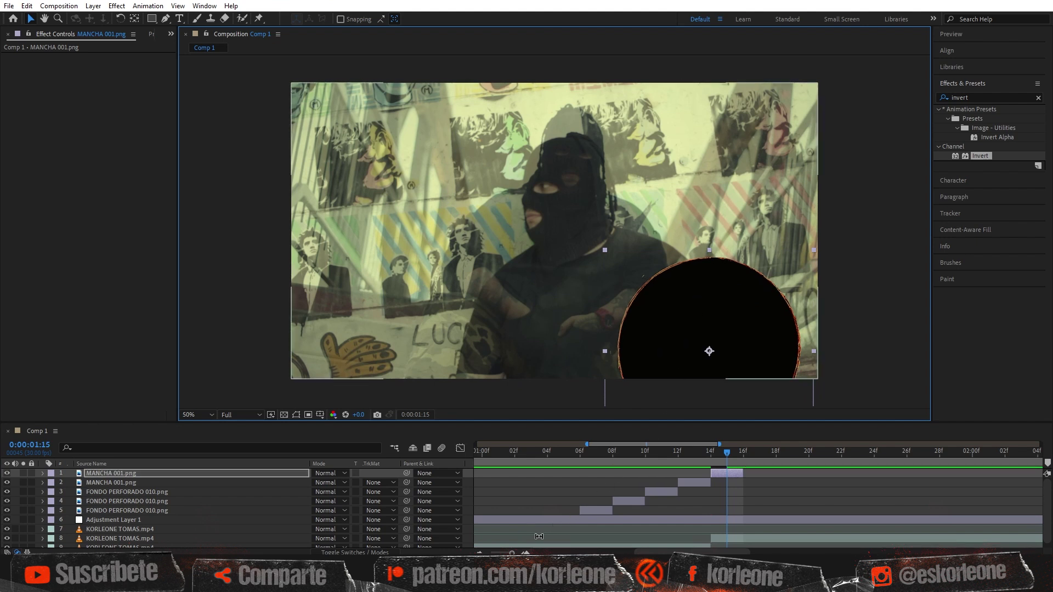
Play back the overlay sequence from about 0:00:01:00 to check the flashing transition between the two shots
{"action": "scroll", "coordinate": [617, 475], "scroll_direction": "left", "scroll_amount": 2}
{"action": "key", "text": "minus"}
{"action": "key", "text": "minus"}
{"action": "key", "text": "minus"}
{"action": "key", "text": "minus"}
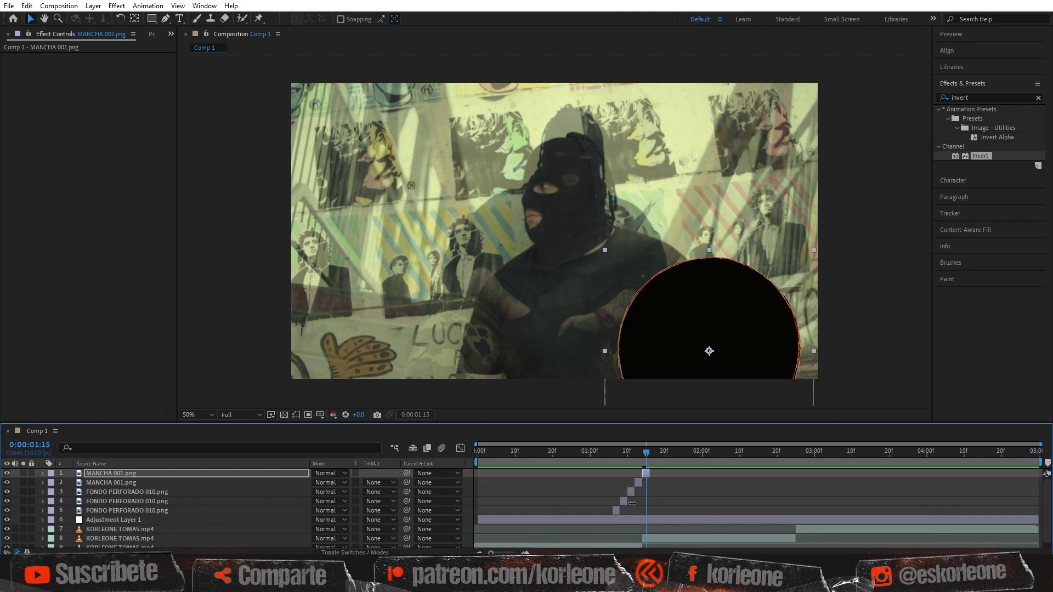
{"action": "mouse_move", "coordinate": [615, 456]}
{"action": "left_mouse_down"}
{"action": "mouse_move", "coordinate": [647, 455]}
{"action": "mouse_move", "coordinate": [598, 453]}
{"action": "left_mouse_up"}
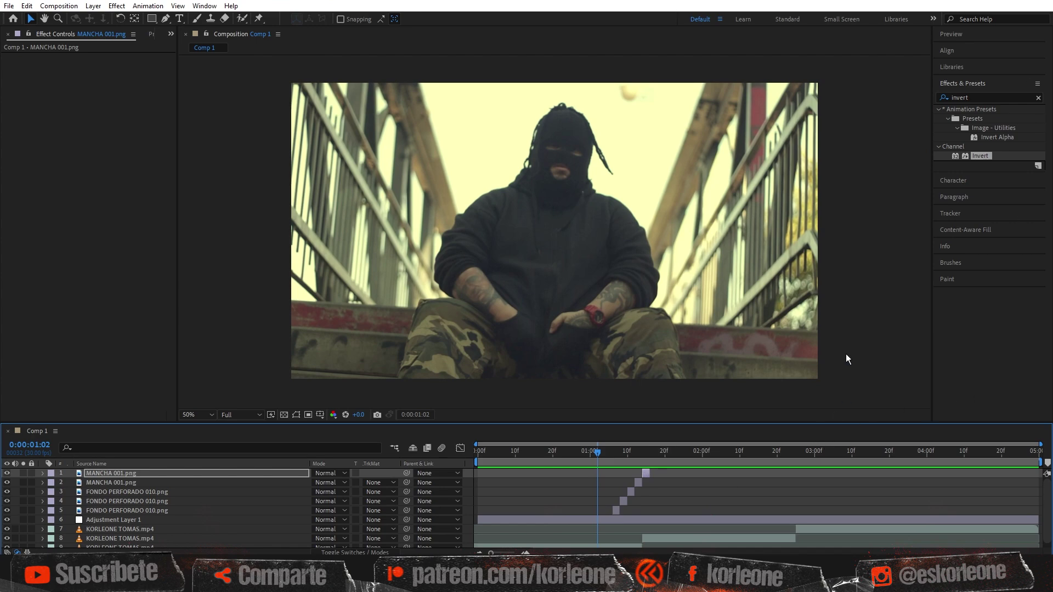
{"action": "key", "text": "space"}
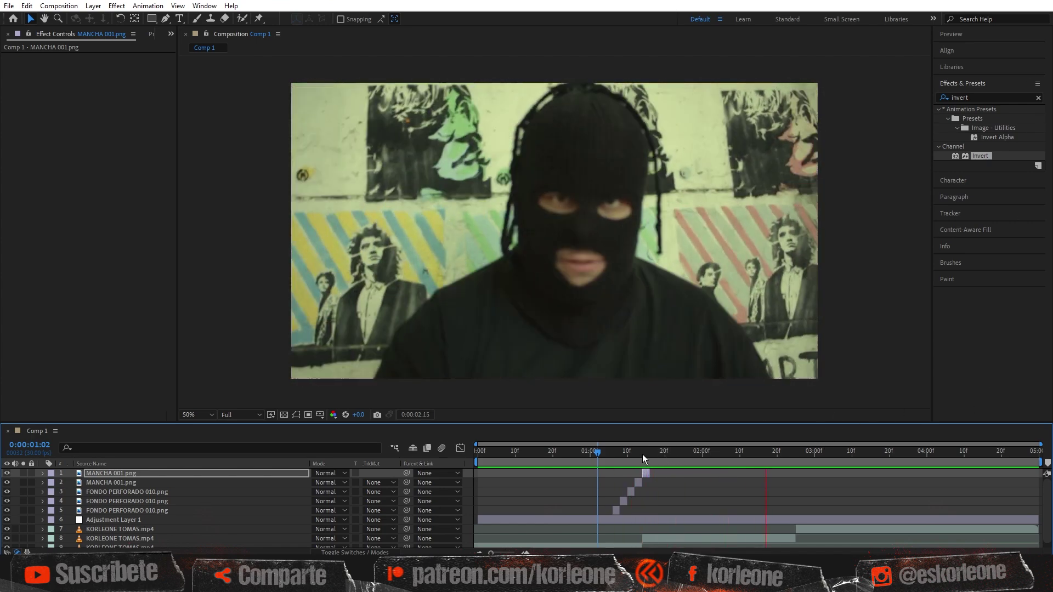
{"action": "left_click", "coordinate": [590, 454]}
{"action": "key", "text": "space"}
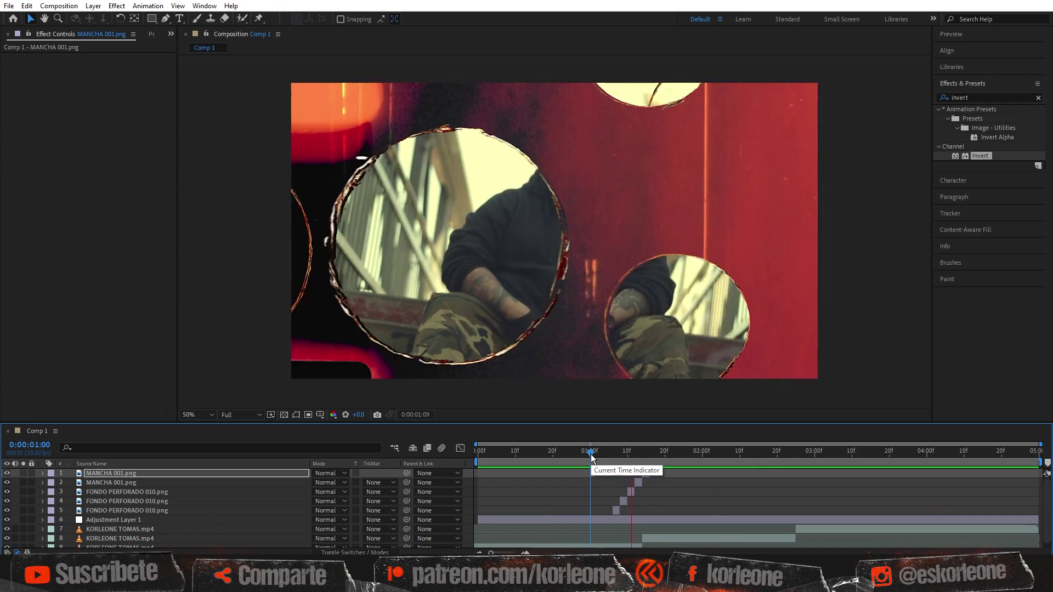
{"action": "mouse_move", "coordinate": [599, 456]}
{"action": "left_mouse_down"}
{"action": "mouse_move", "coordinate": [654, 460]}
{"action": "mouse_move", "coordinate": [593, 460]}
{"action": "left_mouse_up"}
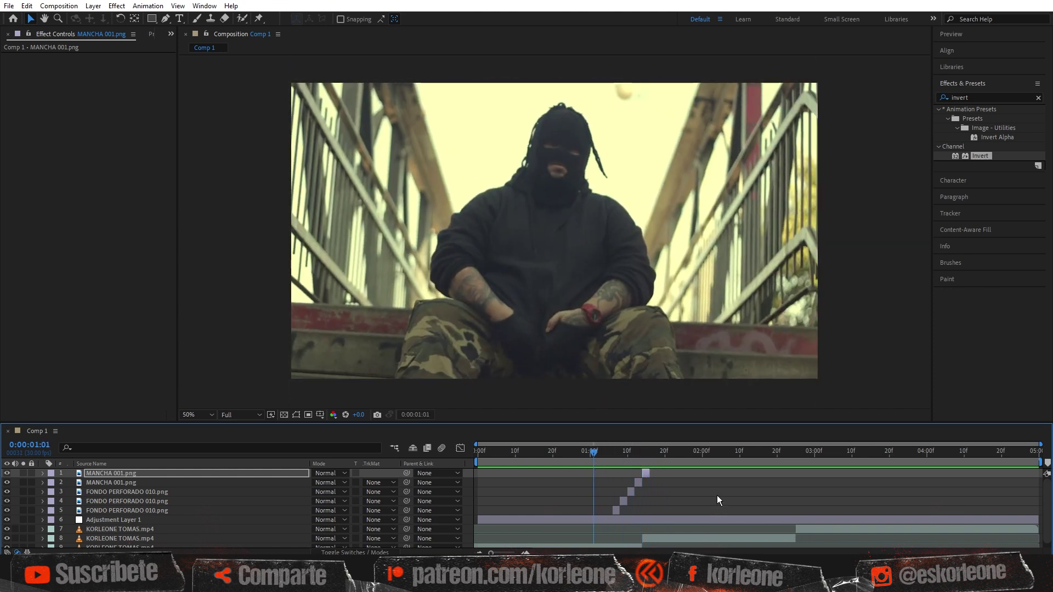
{"action": "key", "text": "space"}
{"action": "left_click", "coordinate": [627, 454]}
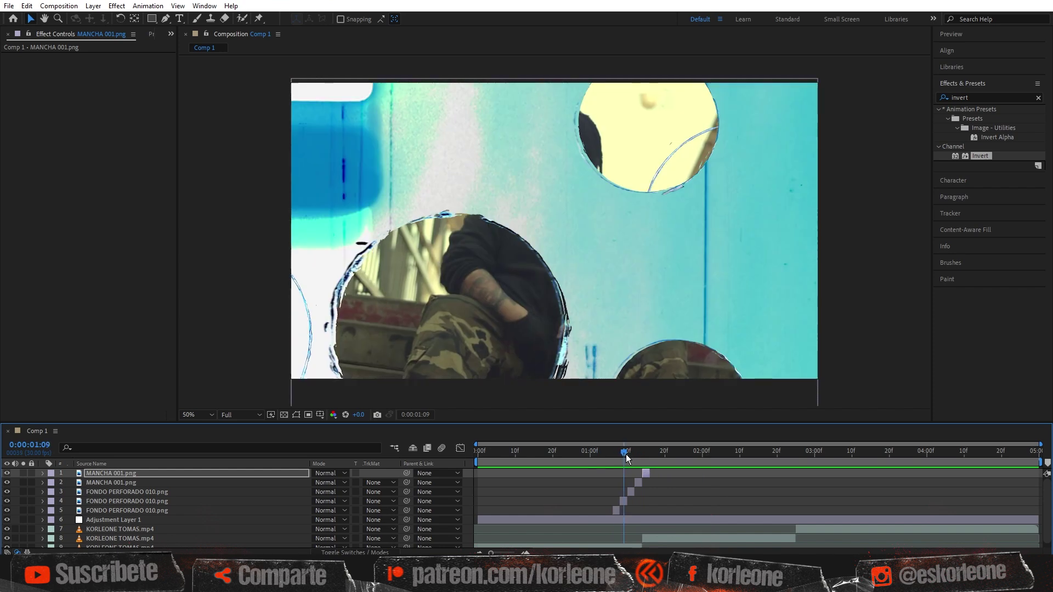
Add FONDO PERFORADO 011.png as the top layer and trim its start to 0:00:01:16, directly after the last MANCHA 001.png layer
{"action": "left_click_drag", "start_coordinate": [626, 454], "coordinate": [654, 456]}
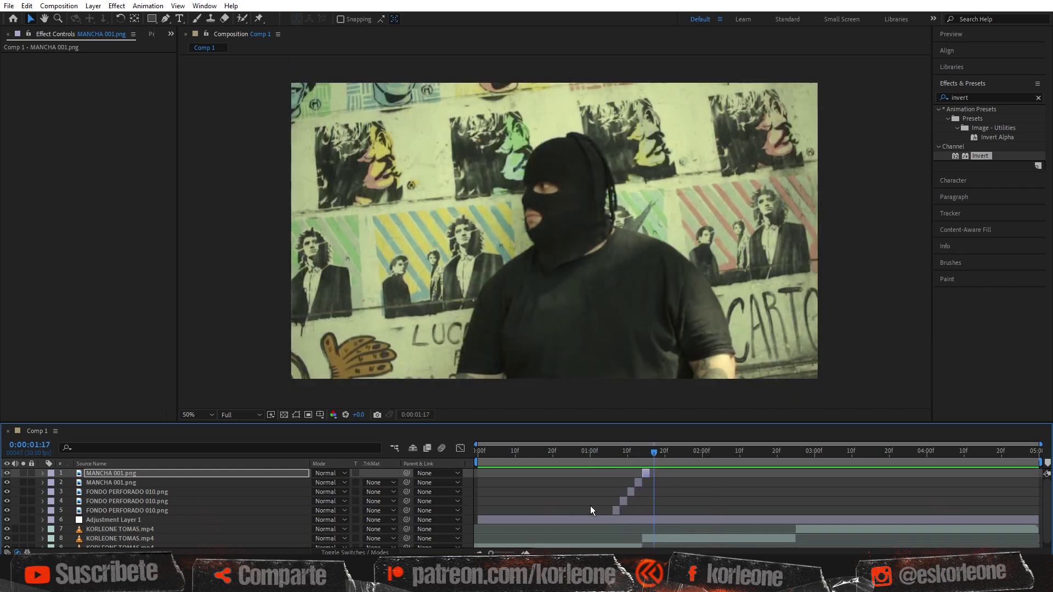
{"action": "scroll", "coordinate": [758, 497], "scroll_direction": "up", "scroll_amount": 5}
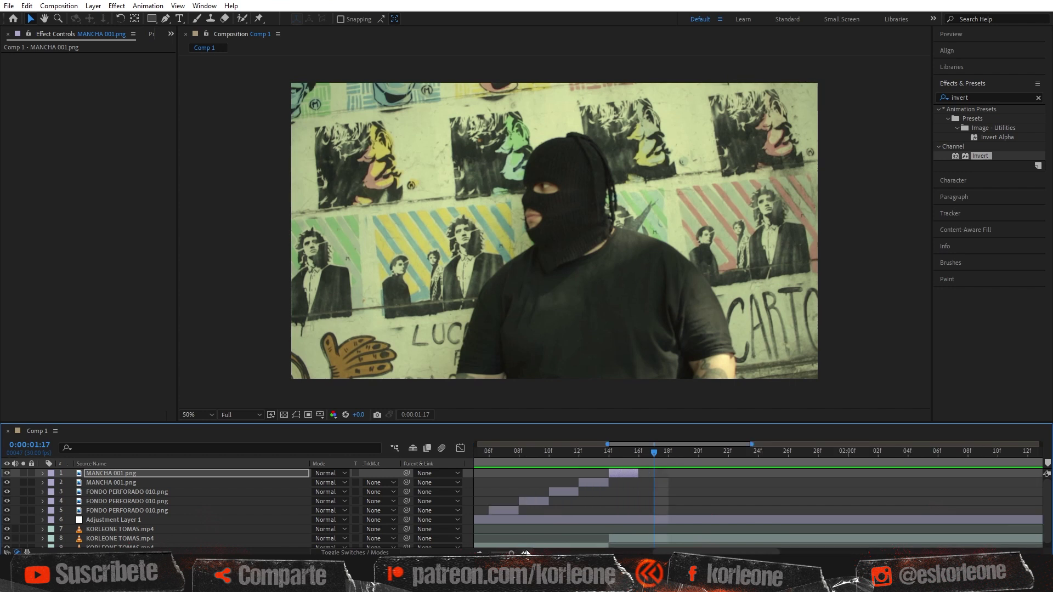
{"action": "left_click_drag", "start_coordinate": [337, 540], "coordinate": [606, 302]}
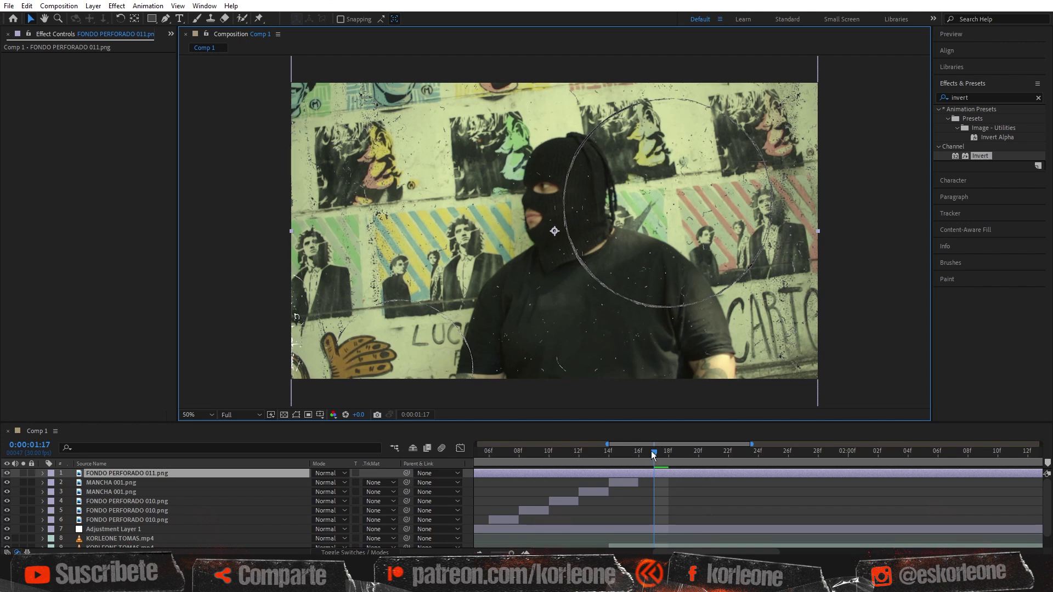
{"action": "left_click_drag", "start_coordinate": [654, 454], "coordinate": [638, 454]}
{"action": "key", "text": "ctrl+shift+d"}
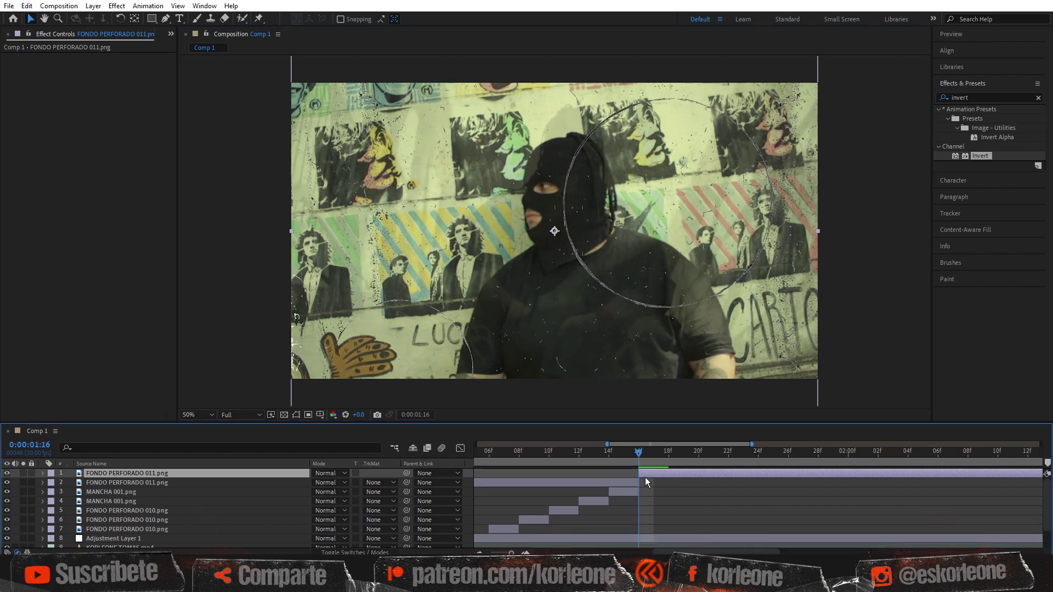
{"action": "left_click", "coordinate": [635, 481]}
{"action": "key", "text": "Delete"}
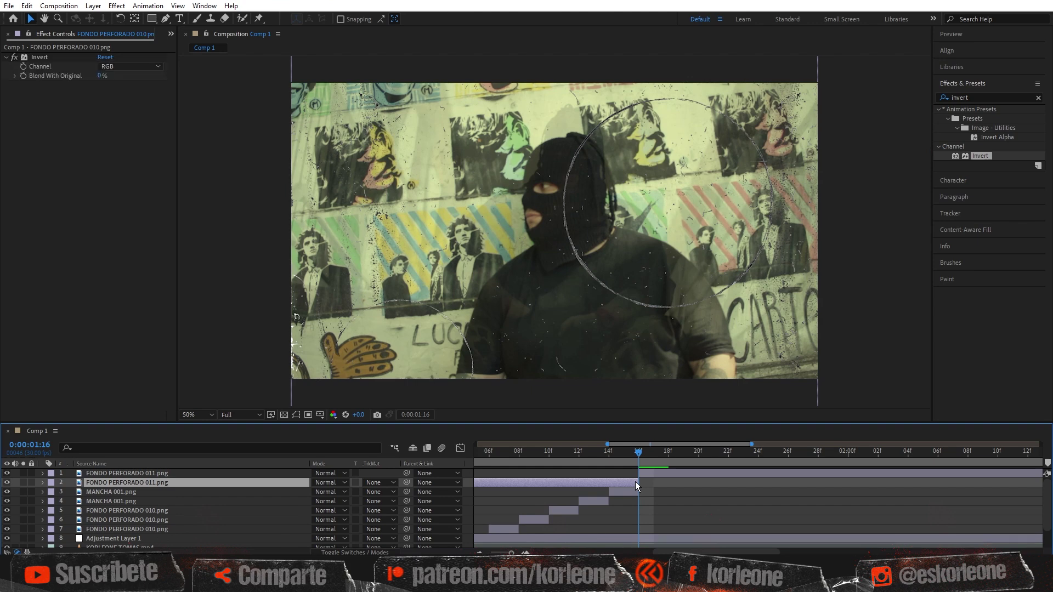
Trim the end of the FONDO PERFORADO 011.png layer at 0:00:01:18, removing the remainder
{"action": "left_click_drag", "start_coordinate": [641, 451], "coordinate": [669, 452]}
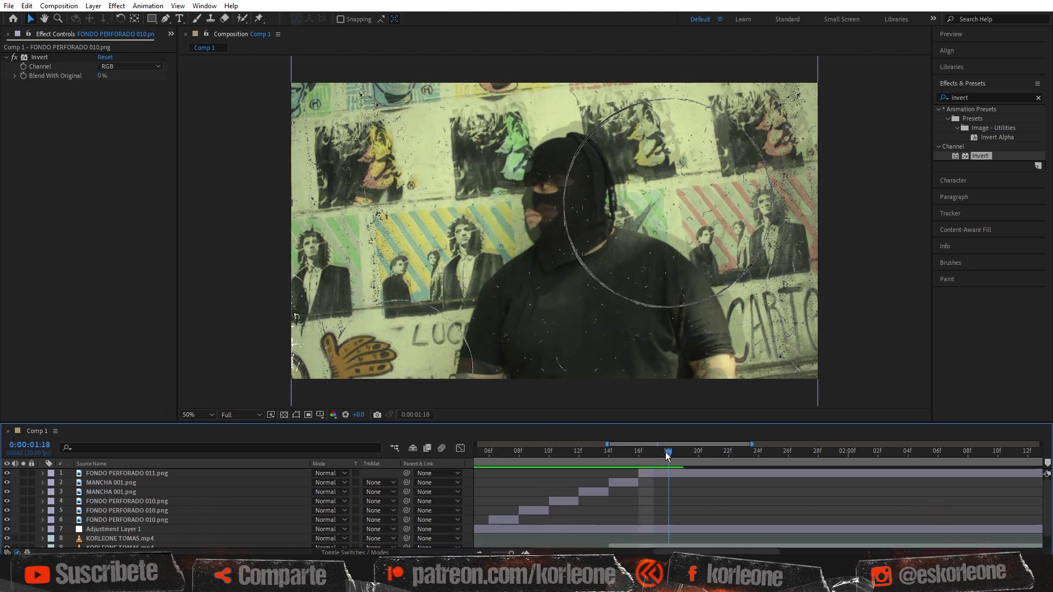
{"action": "key", "text": "ctrl+shift+d"}
{"action": "left_click", "coordinate": [679, 472]}
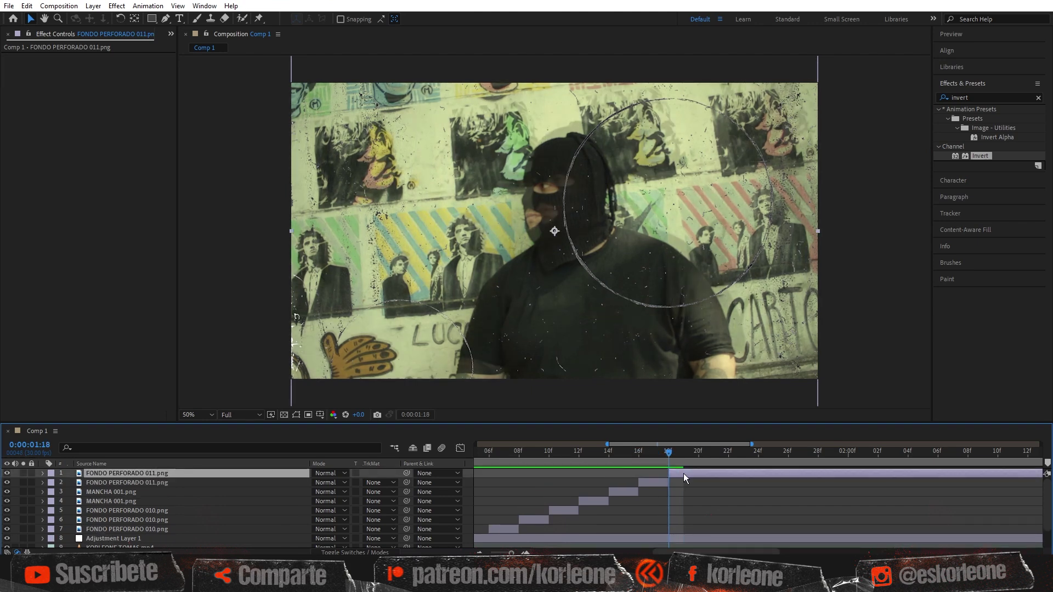
{"action": "key", "text": "Delete"}
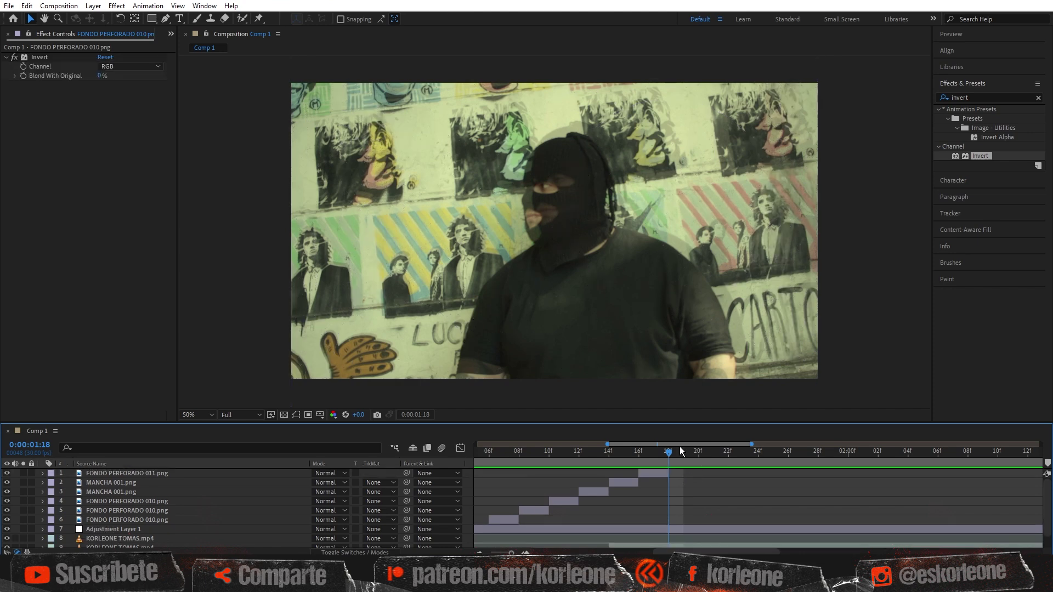
Duplicate the FONDO PERFORADO 011.png layer, start the copy at 0:00:01:18 and shift its image upward in the frame
{"action": "left_click_drag", "start_coordinate": [669, 451], "coordinate": [656, 449]}
{"action": "left_click", "coordinate": [657, 474]}
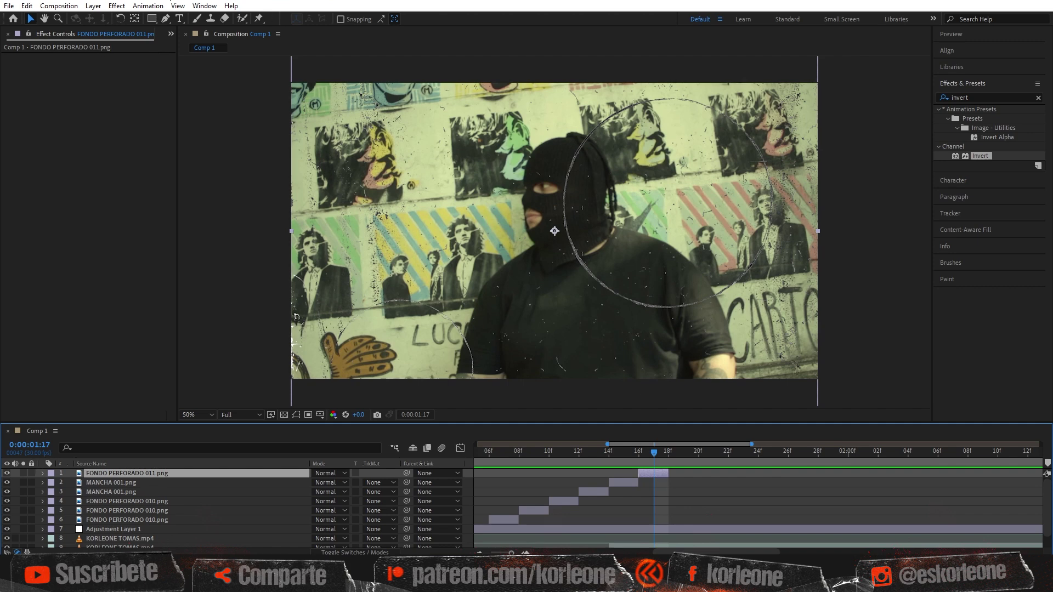
{"action": "left_click", "coordinate": [27, 6]}
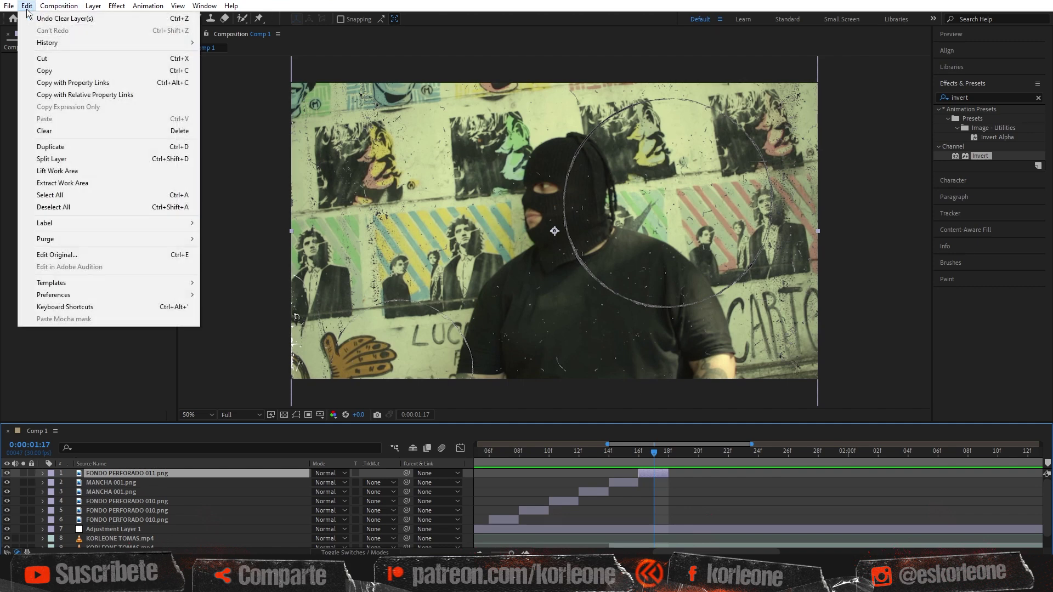
{"action": "left_click", "coordinate": [82, 146]}
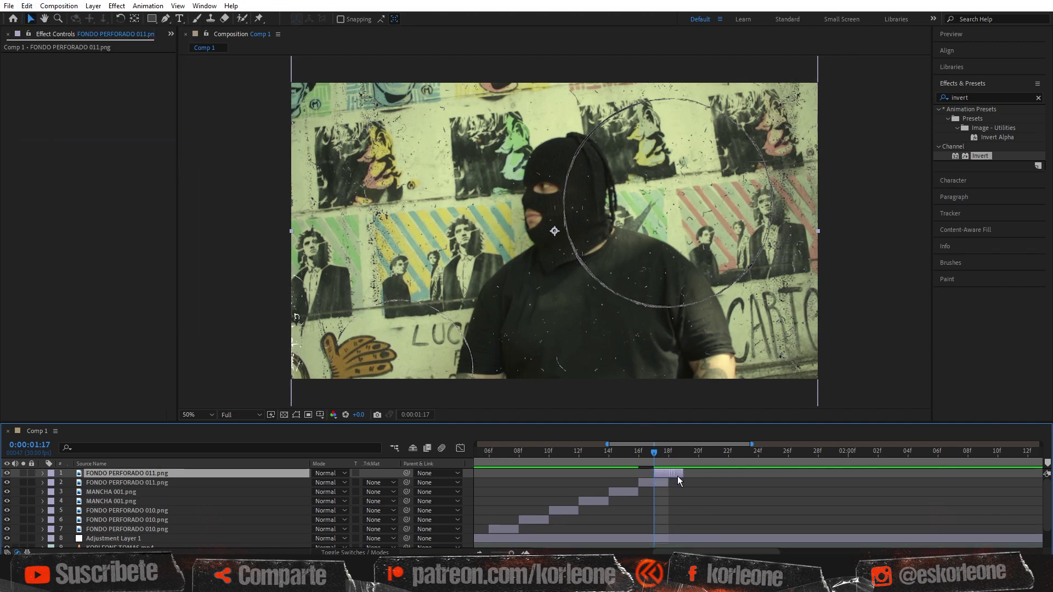
{"action": "left_click_drag", "start_coordinate": [679, 481], "coordinate": [686, 453]}
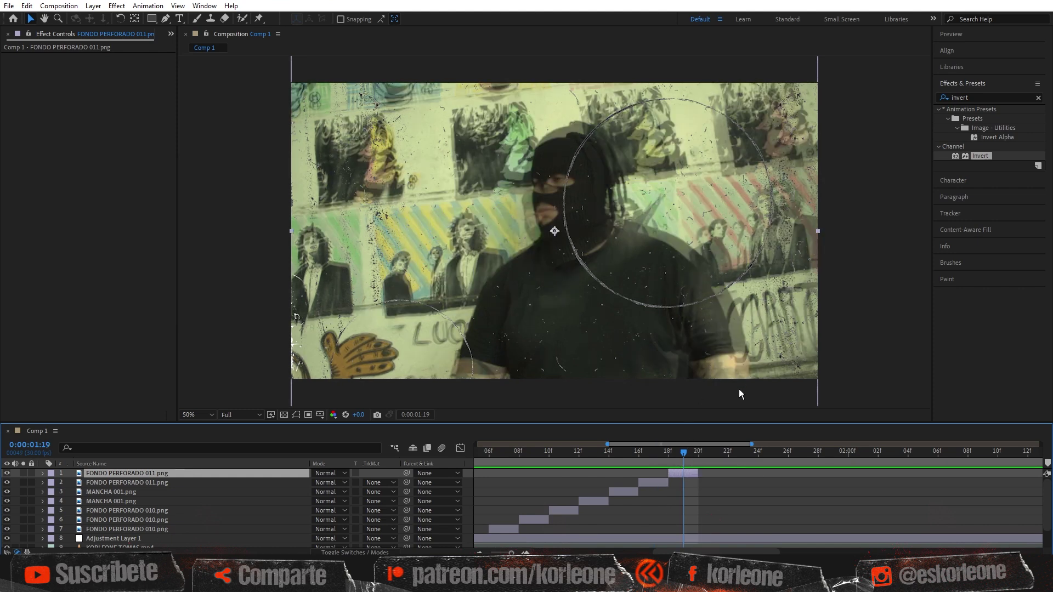
{"action": "left_click_drag", "start_coordinate": [741, 393], "coordinate": [736, 353]}
{"action": "key", "text": "Return"}
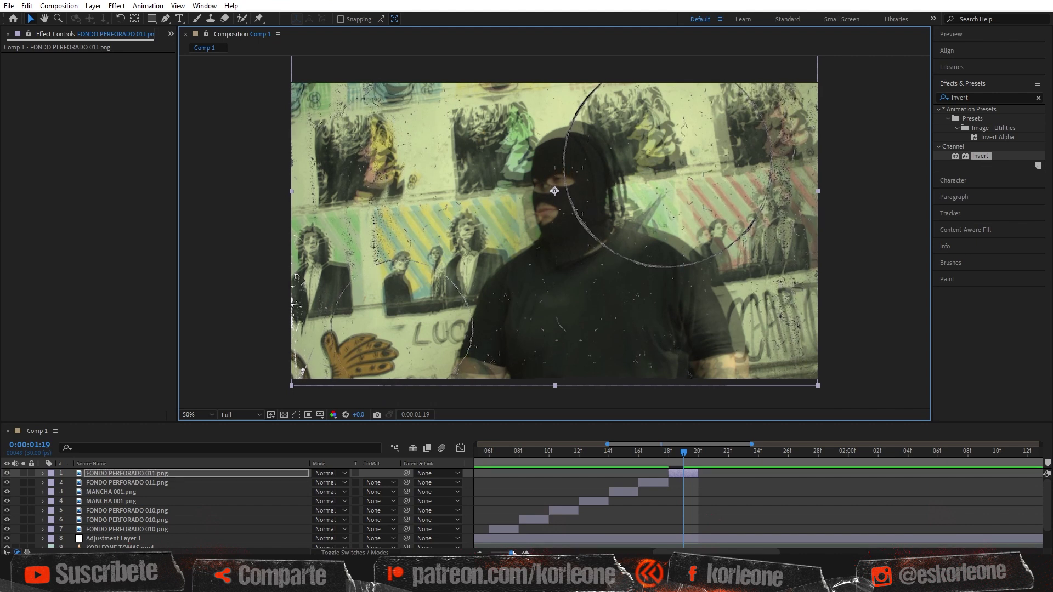
Play back the overlay sequence from about 0:00:01:00 and scrub to 0:00:01:18 to check the last perforated-film flashes
{"action": "key", "text": "minus"}
{"action": "key", "text": "minus"}
{"action": "key", "text": "minus"}
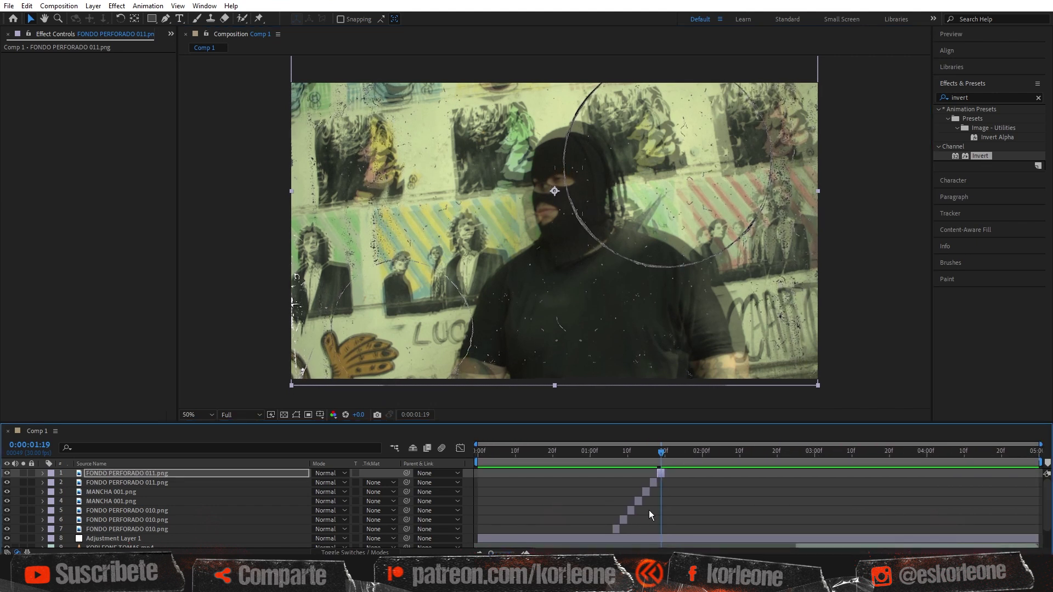
{"action": "key", "text": "space"}
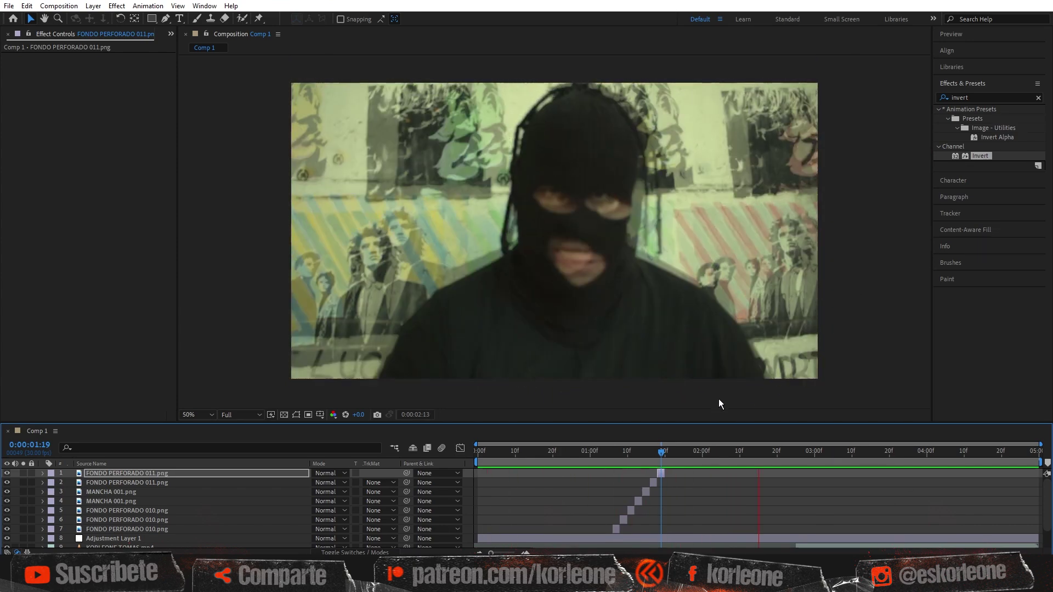
{"action": "left_click", "coordinate": [600, 450]}
{"action": "key", "text": "space"}
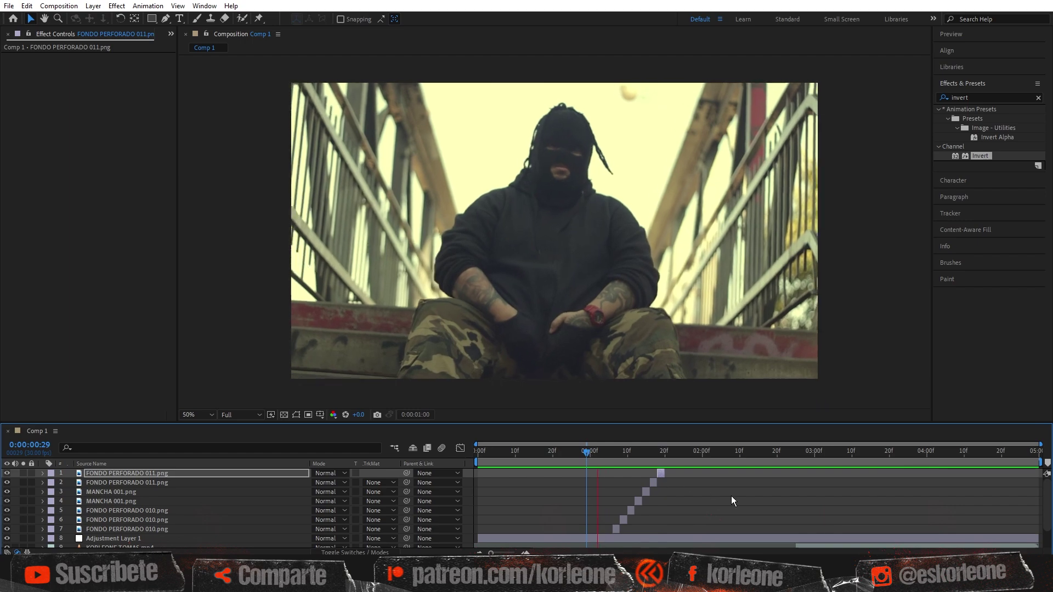
{"action": "left_click_drag", "start_coordinate": [619, 451], "coordinate": [658, 451]}
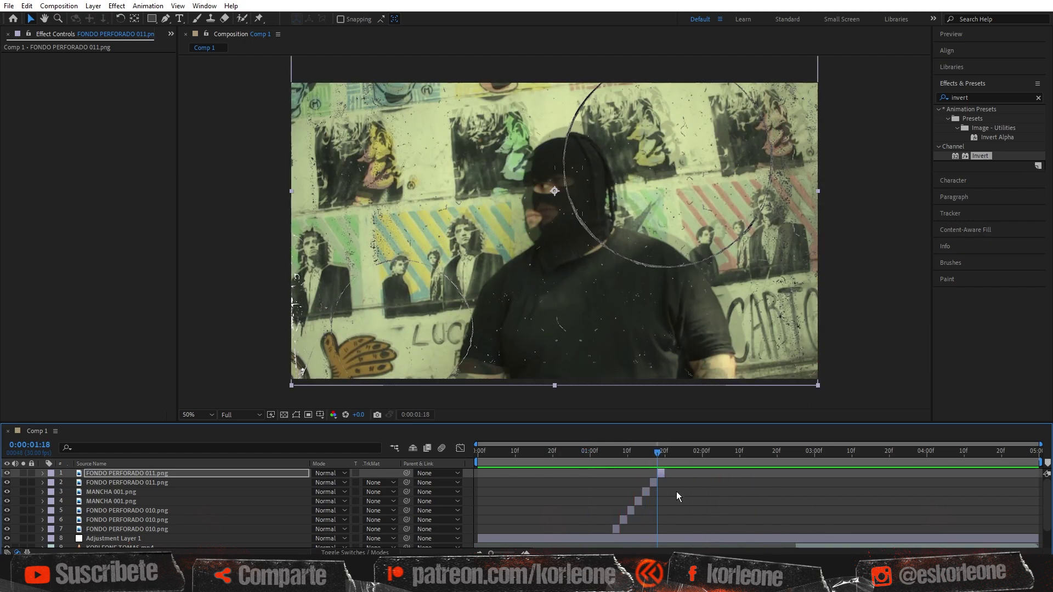
Duplicate the later MANCHA 001.png layer and move the copy to start at 0:00:01:19, overlapping the last FONDO PERFORADO 011.png layer
{"action": "scroll", "coordinate": [676, 491], "scroll_direction": "up", "scroll_amount": 4}
{"action": "left_click_drag", "start_coordinate": [697, 553], "coordinate": [681, 553]}
{"action": "left_click_drag", "start_coordinate": [613, 455], "coordinate": [649, 463]}
{"action": "left_click", "coordinate": [651, 494]}
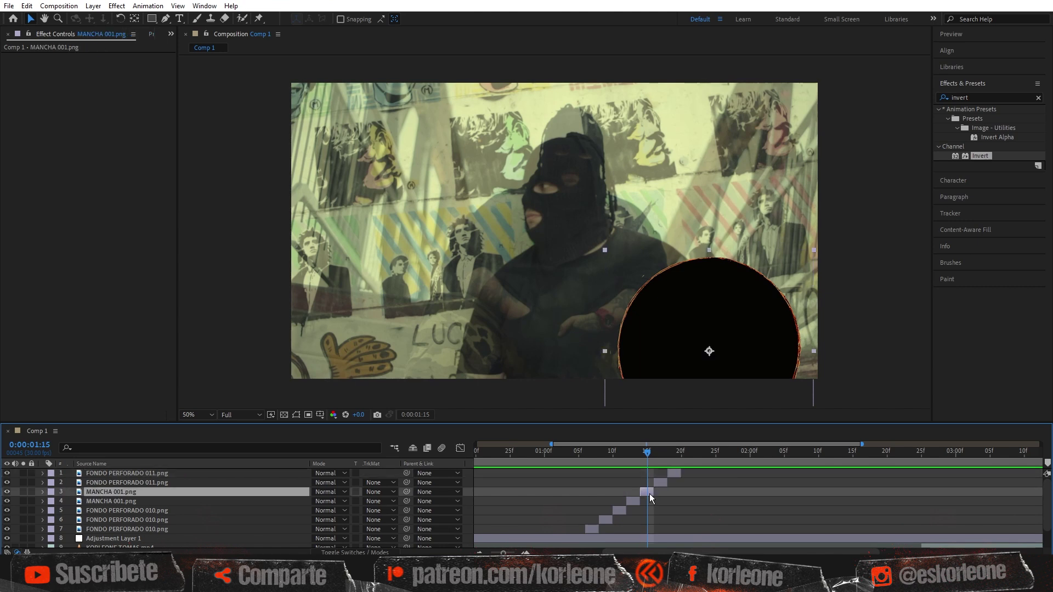
{"action": "left_click", "coordinate": [26, 5]}
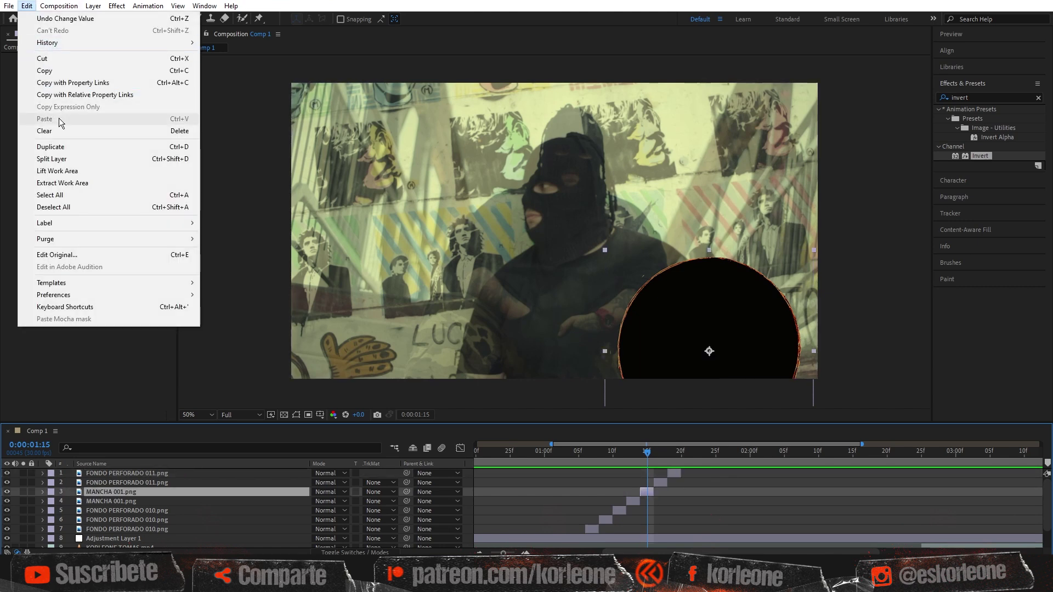
{"action": "left_click", "coordinate": [175, 147]}
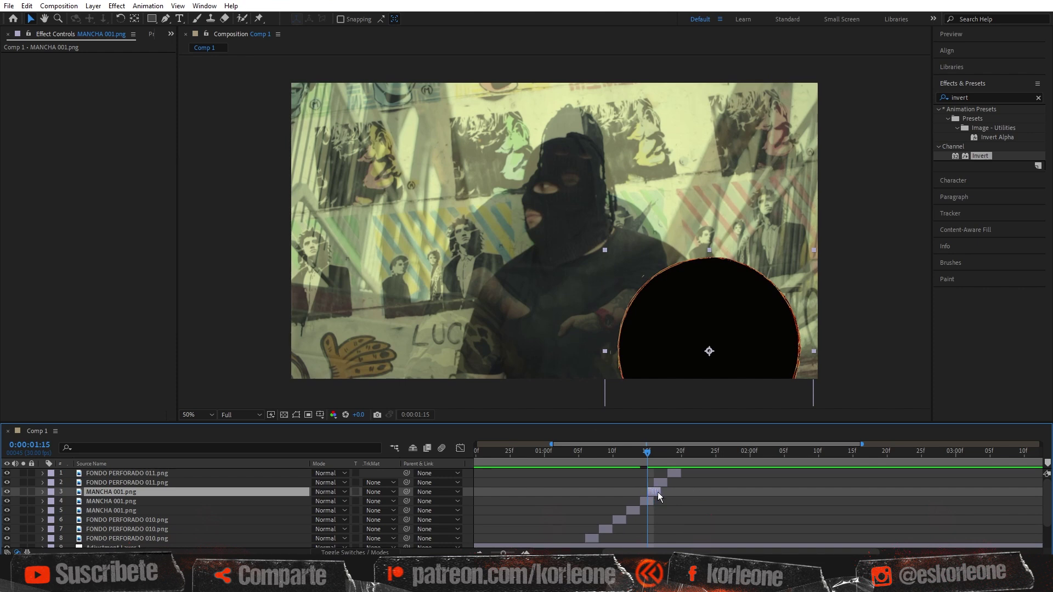
{"action": "left_click_drag", "start_coordinate": [659, 496], "coordinate": [690, 488]}
{"action": "left_click", "coordinate": [673, 454]}
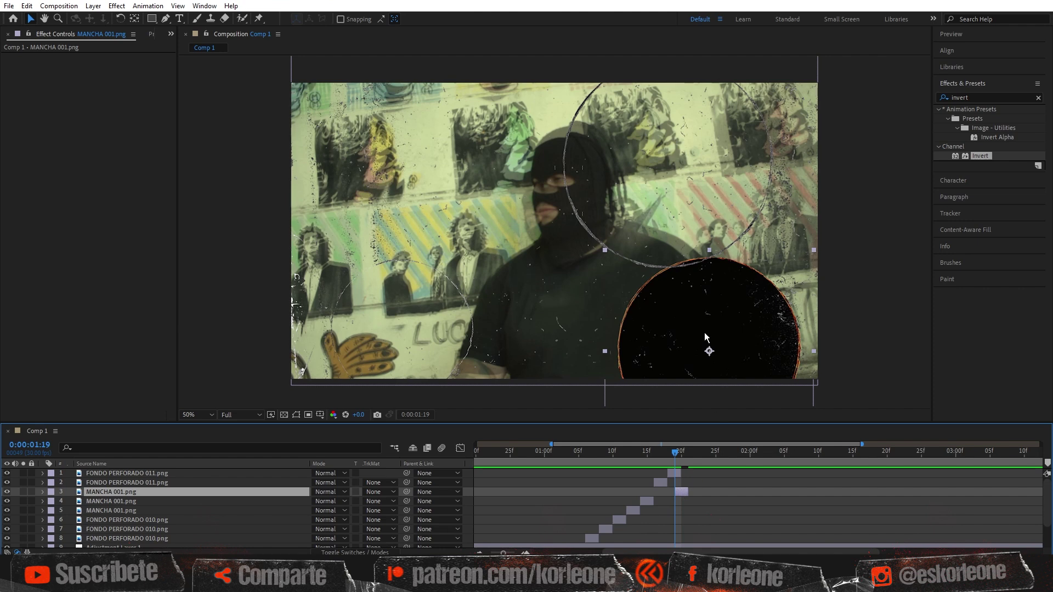
Play back and scrub the transition between about 0:00:01:00 and 0:00:01:26, and look over the layer stack
{"action": "left_click_drag", "start_coordinate": [508, 554], "coordinate": [480, 554]}
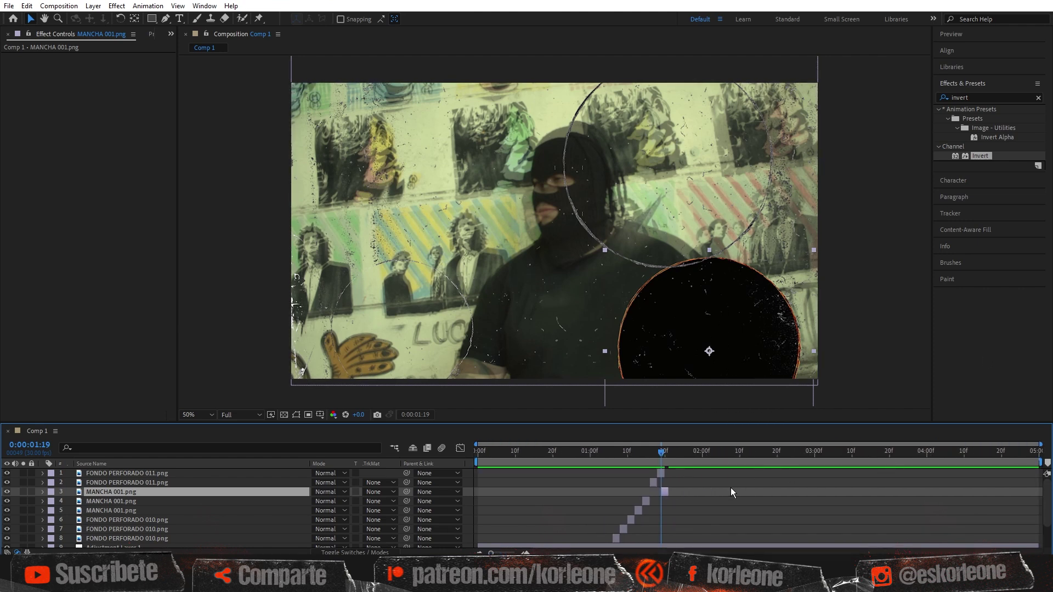
{"action": "key", "text": "space"}
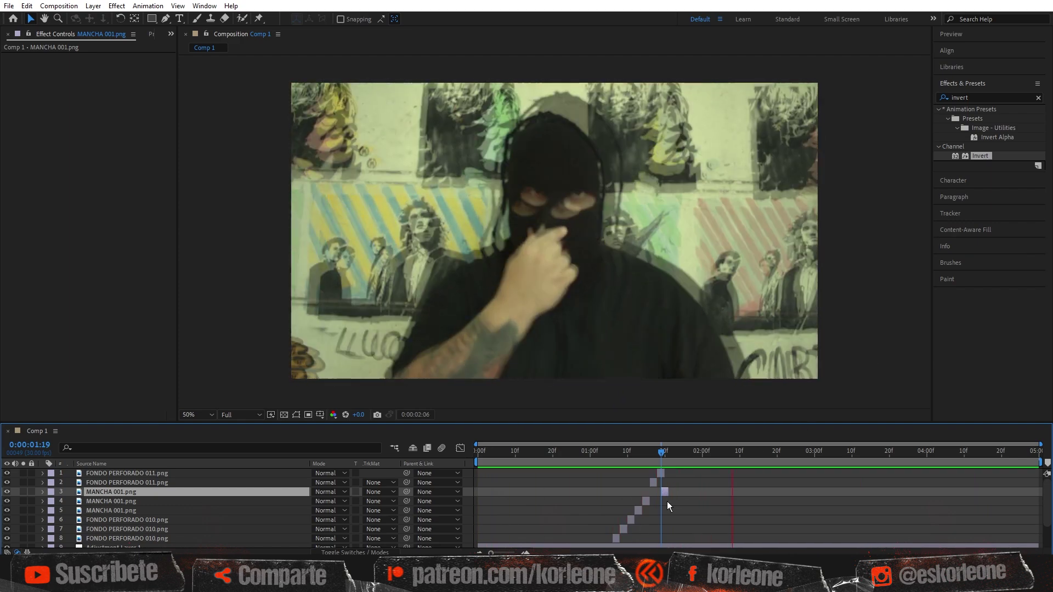
{"action": "left_click_drag", "start_coordinate": [591, 460], "coordinate": [672, 462]}
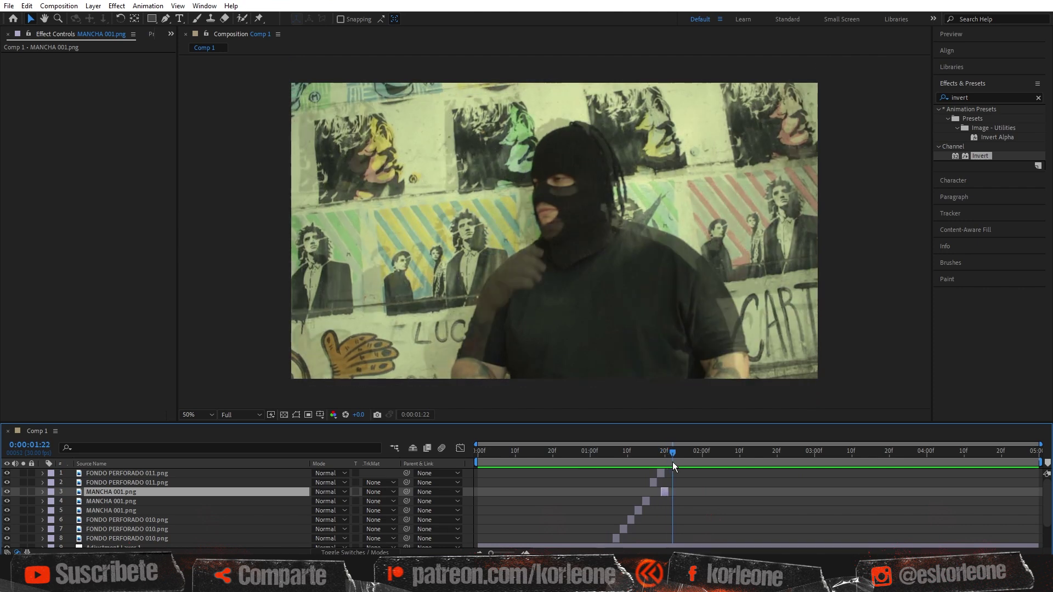
{"action": "left_click", "coordinate": [623, 450]}
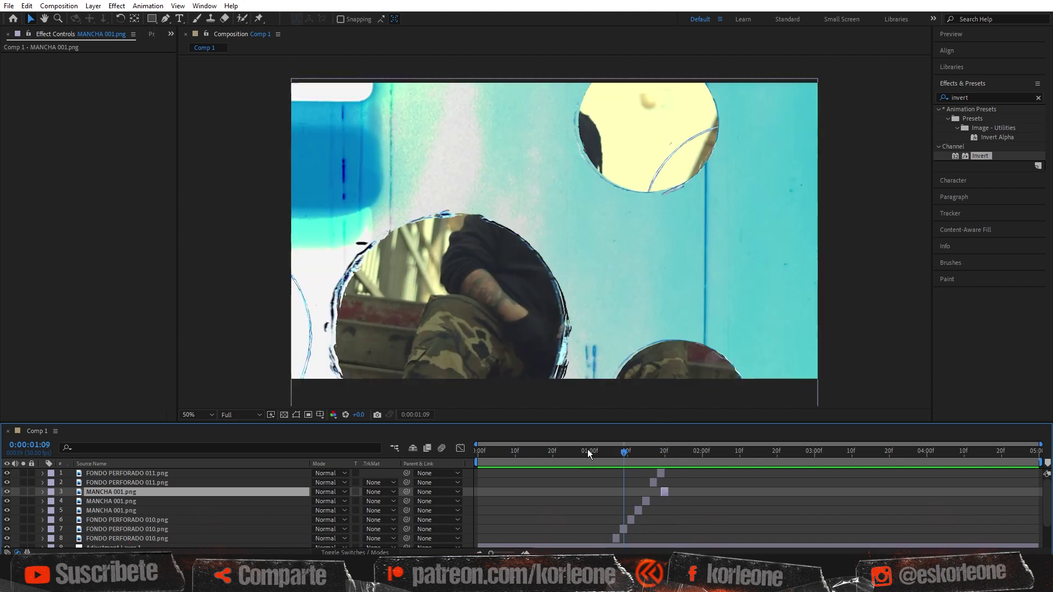
{"action": "left_click_drag", "start_coordinate": [588, 449], "coordinate": [687, 466]}
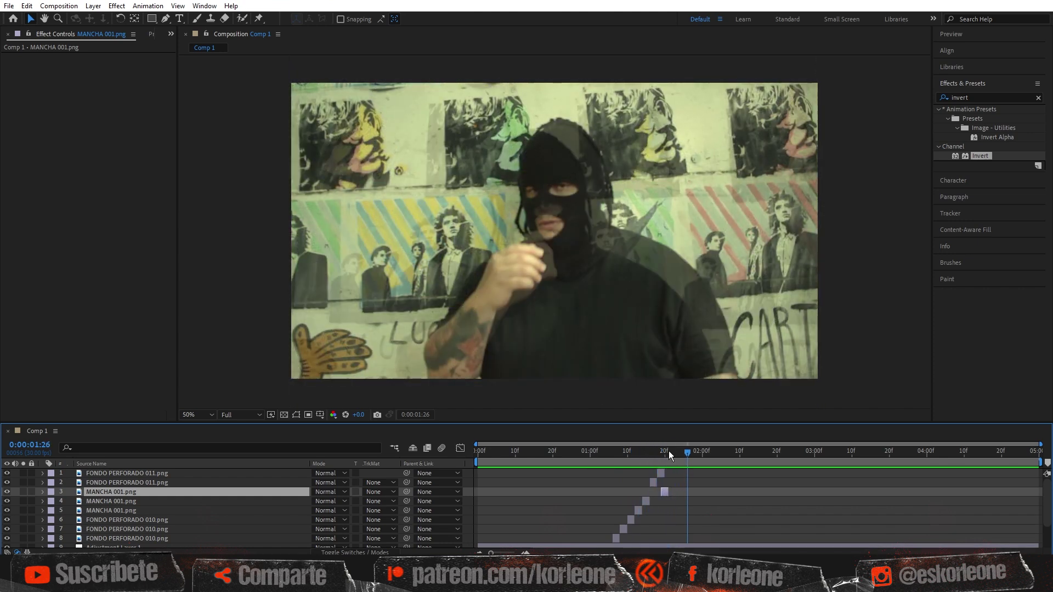
{"action": "left_click", "coordinate": [634, 451]}
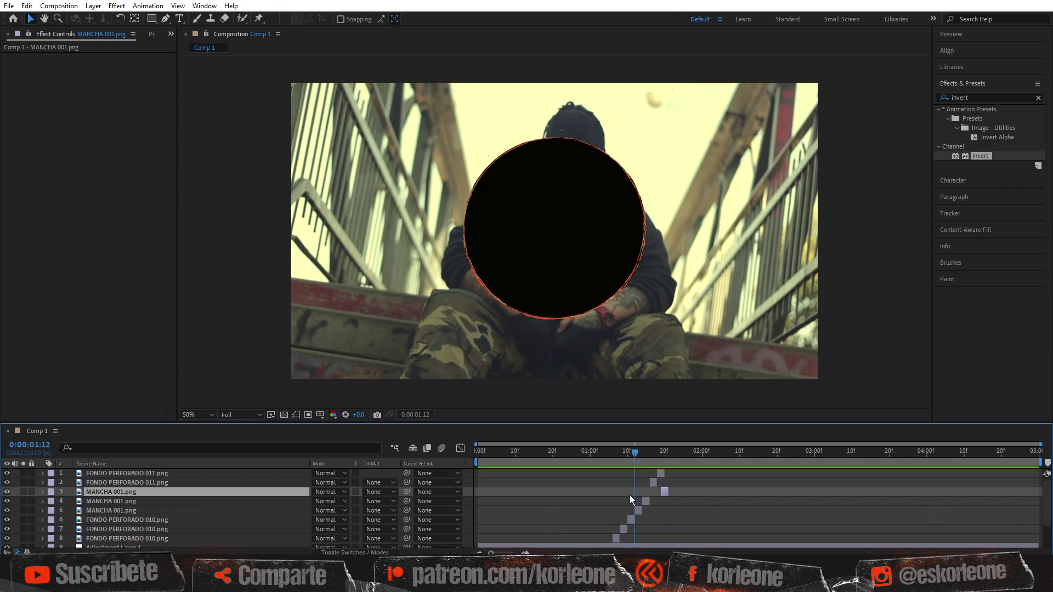
{"action": "scroll", "coordinate": [647, 505], "scroll_direction": "down", "scroll_amount": 3}
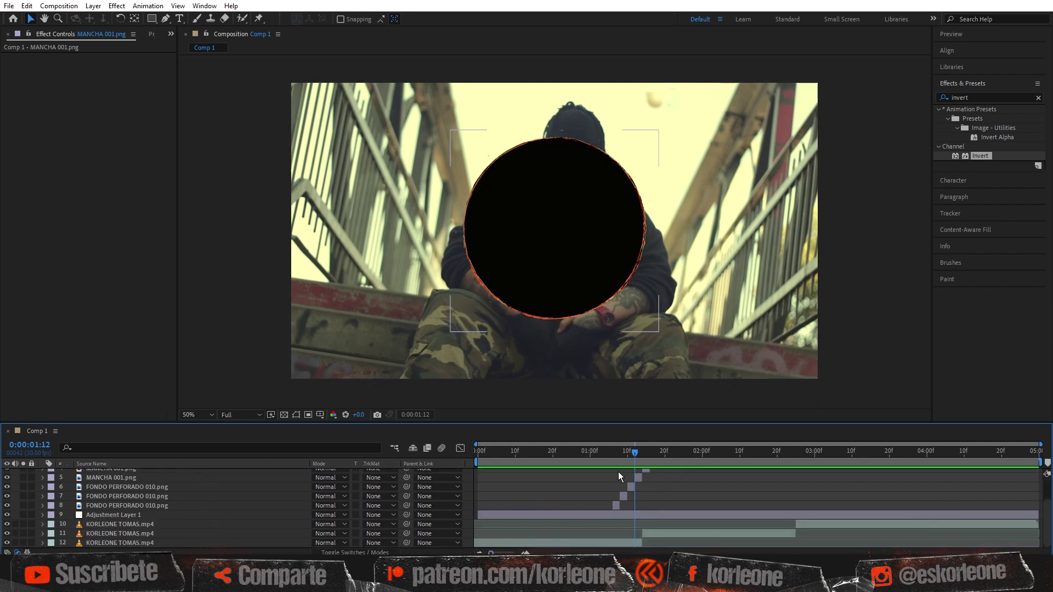
{"action": "scroll", "coordinate": [657, 500], "scroll_direction": "up", "scroll_amount": 3}
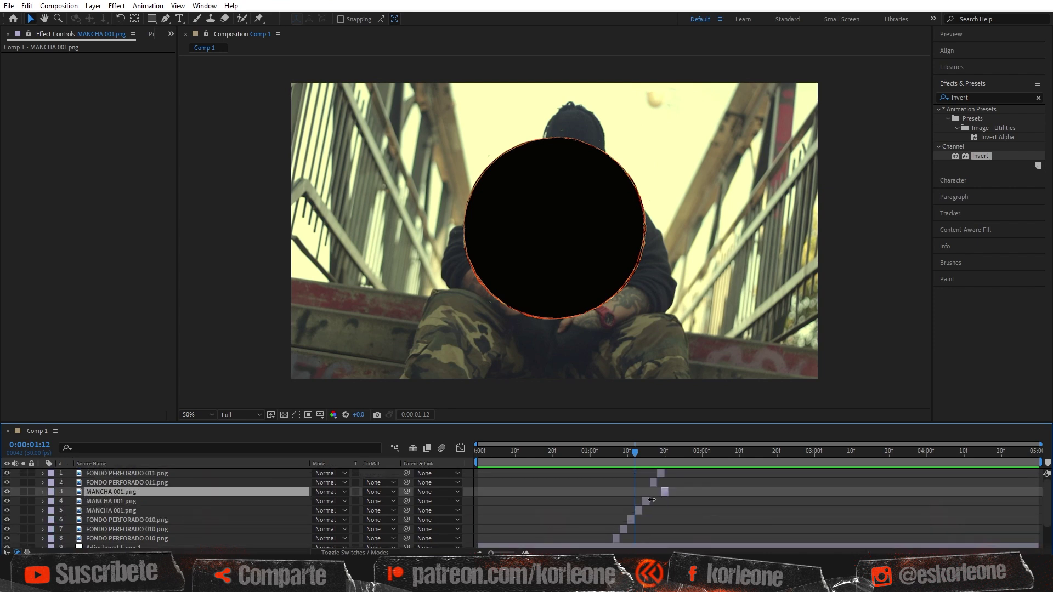
{"action": "left_click", "coordinate": [329, 519]}
{"action": "left_click_drag", "start_coordinate": [465, 406], "coordinate": [564, 285]}
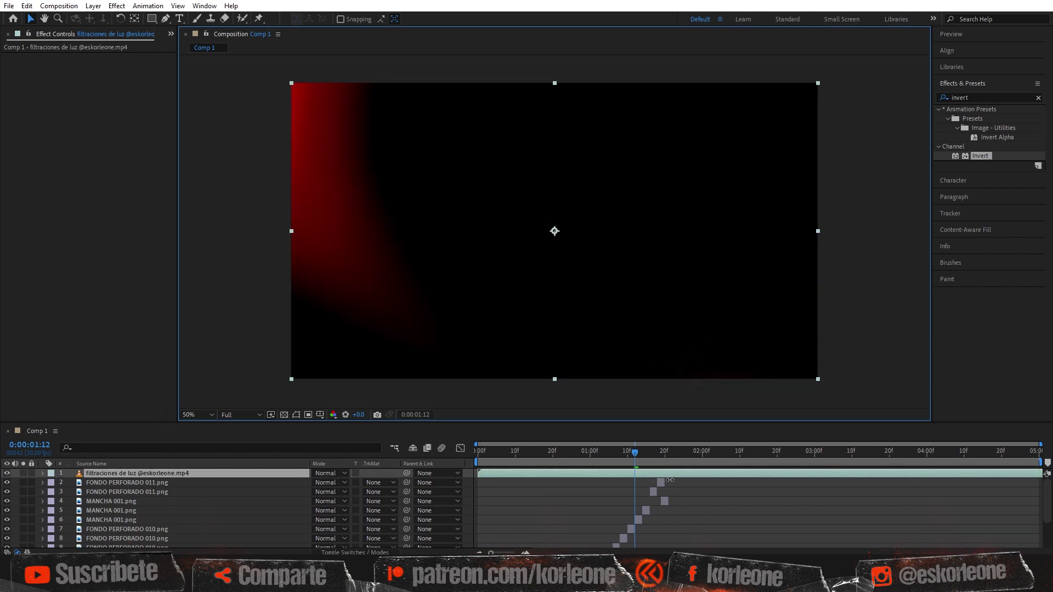
{"action": "left_click_drag", "start_coordinate": [614, 456], "coordinate": [518, 455]}
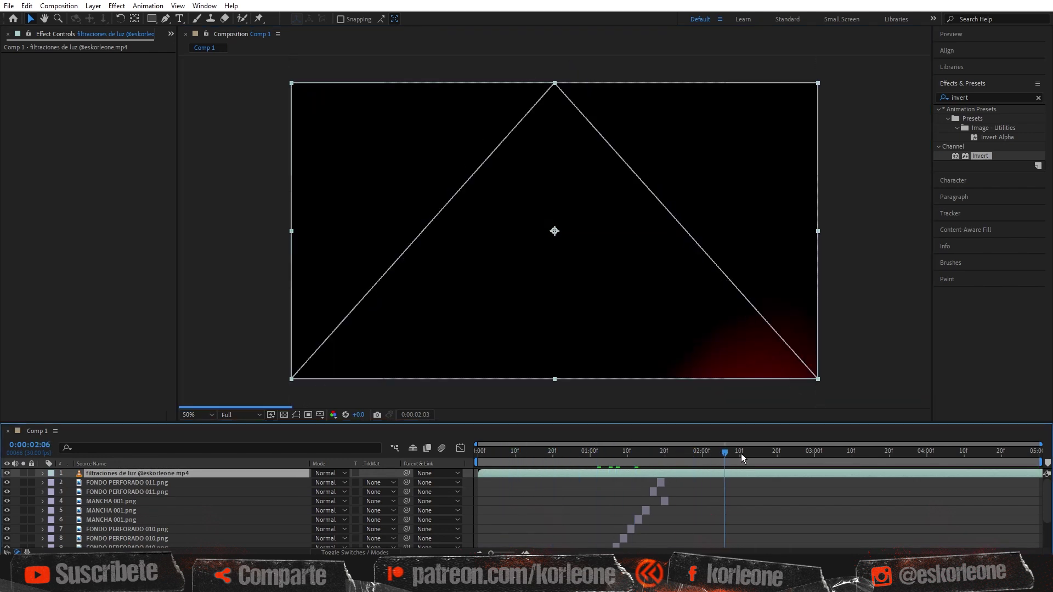
{"action": "left_click_drag", "start_coordinate": [741, 453], "coordinate": [687, 447]}
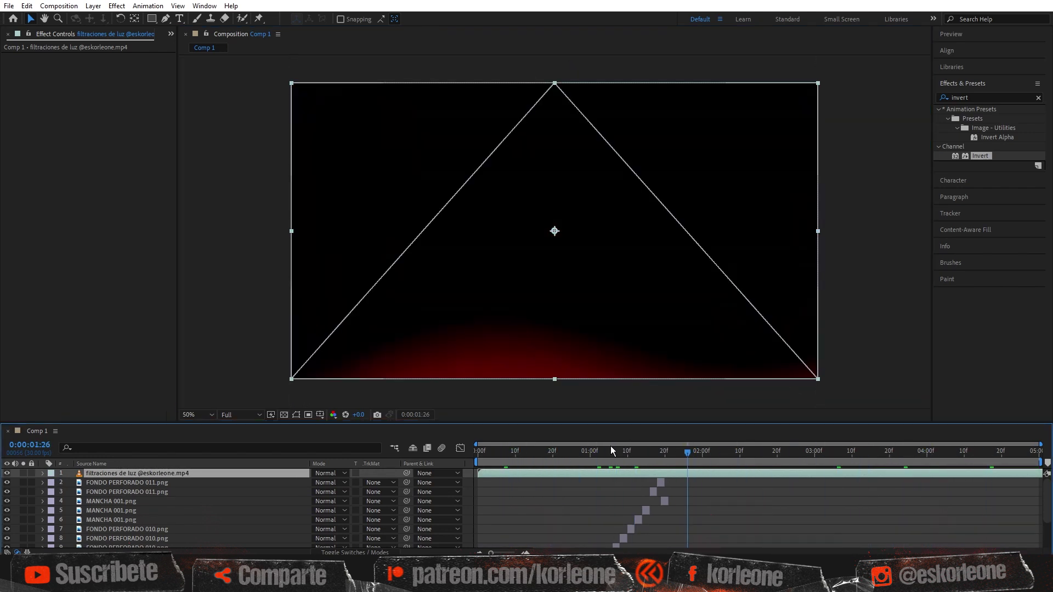
{"action": "left_click_drag", "start_coordinate": [481, 446], "coordinate": [727, 433]}
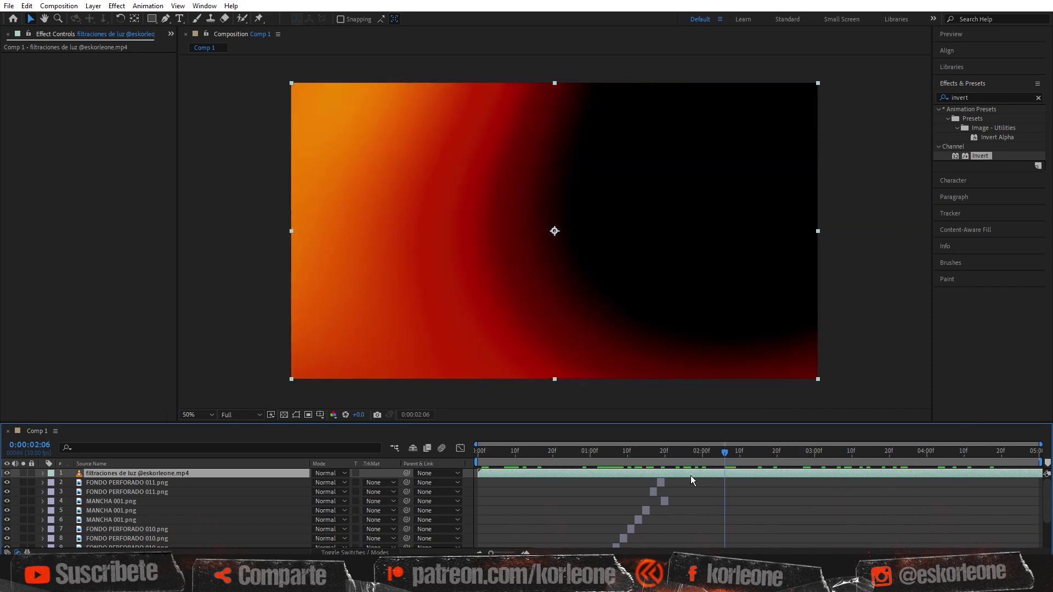
{"action": "left_click_drag", "start_coordinate": [725, 453], "coordinate": [629, 458]}
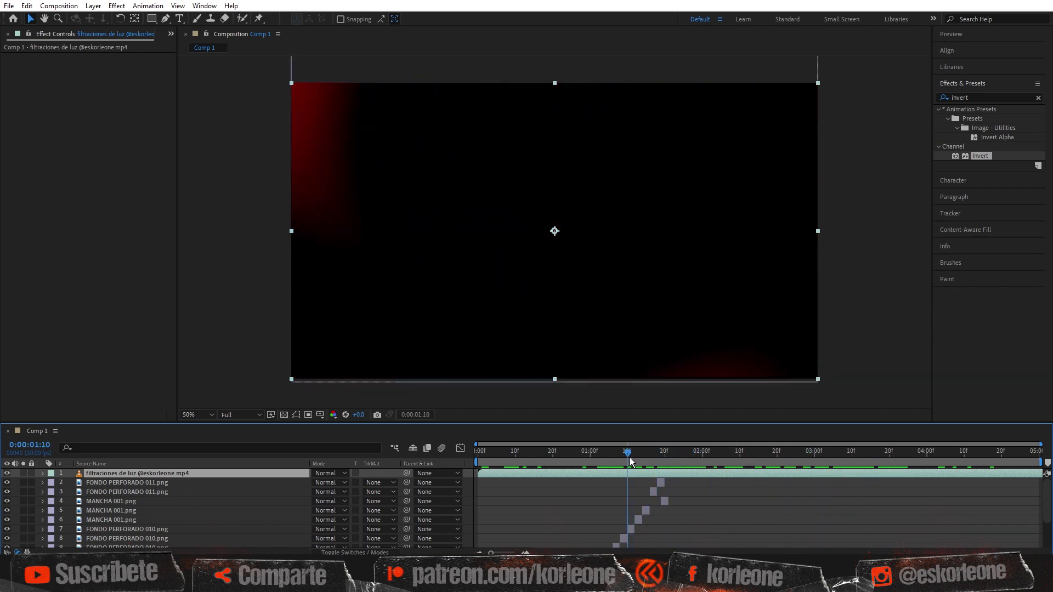
{"action": "right_click", "coordinate": [604, 472]}
{"action": "mouse_move", "coordinate": [653, 219]}
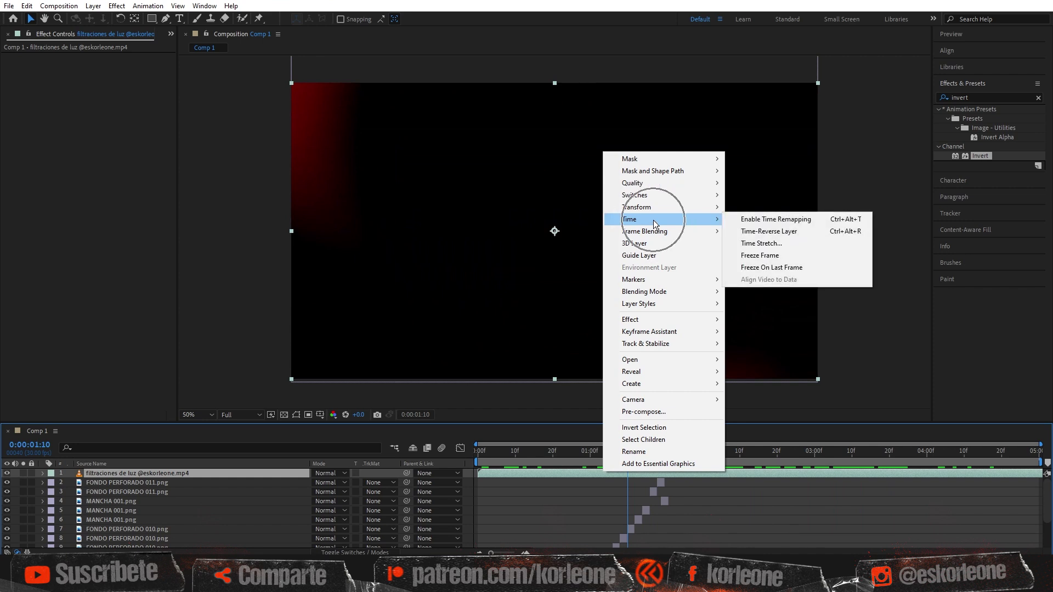
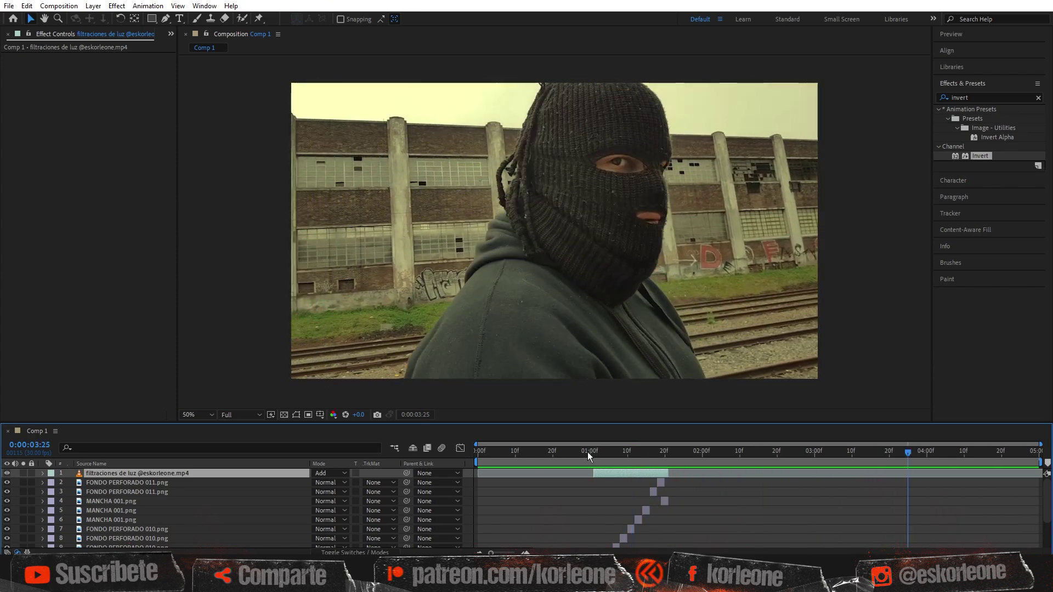
Enlarge the timeline area and move the third KORLEONE TOMAS.mp4 clip earlier to start at about 0:00:02:08, overlapping the second clip
{"action": "left_click", "coordinate": [807, 463]}
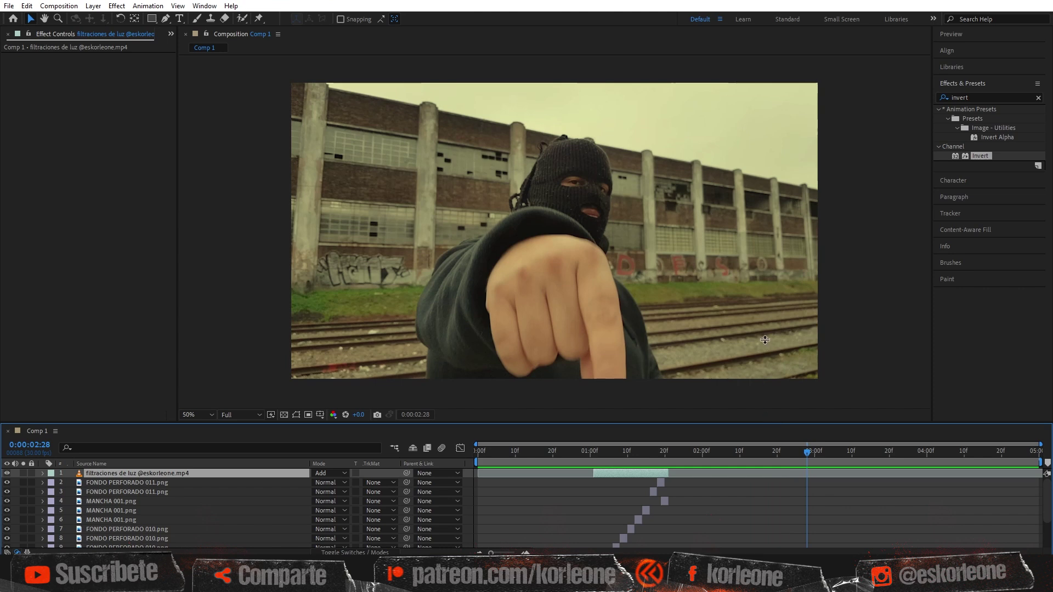
{"action": "left_click_drag", "start_coordinate": [765, 340], "coordinate": [766, 340]}
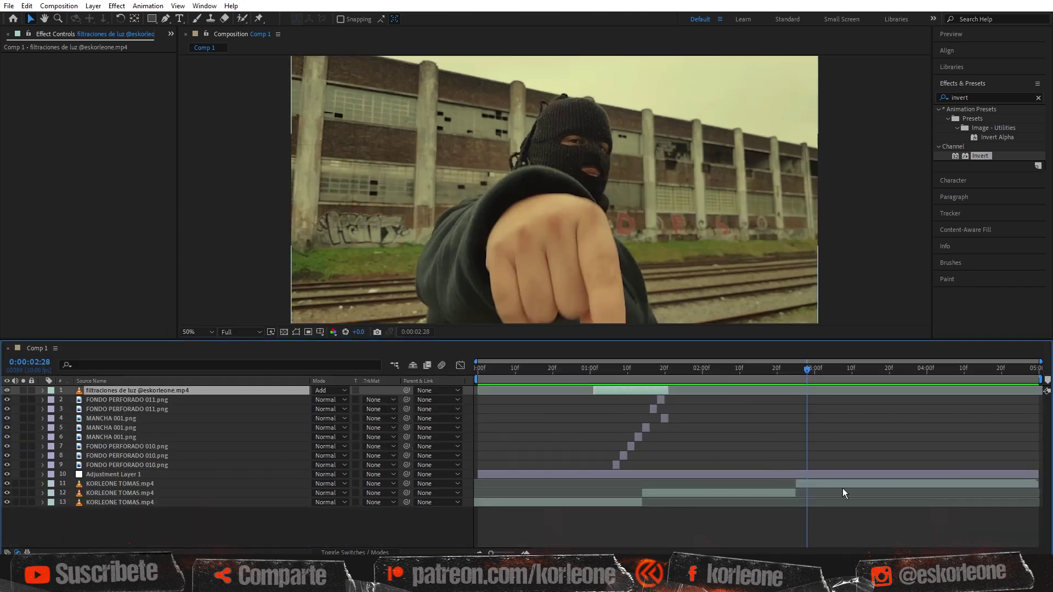
{"action": "left_click", "coordinate": [789, 370]}
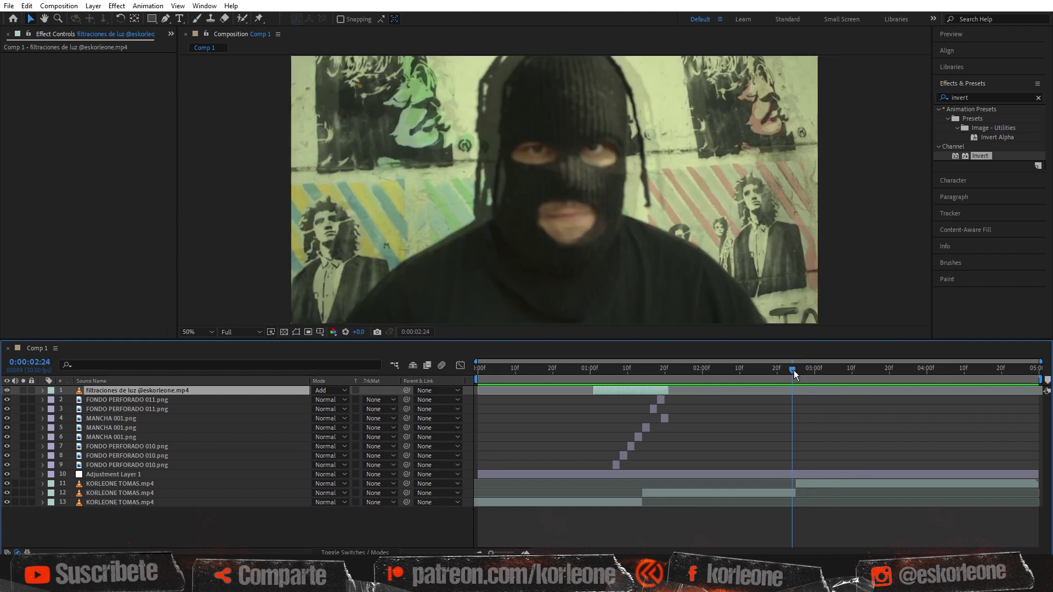
{"action": "left_click", "coordinate": [795, 371]}
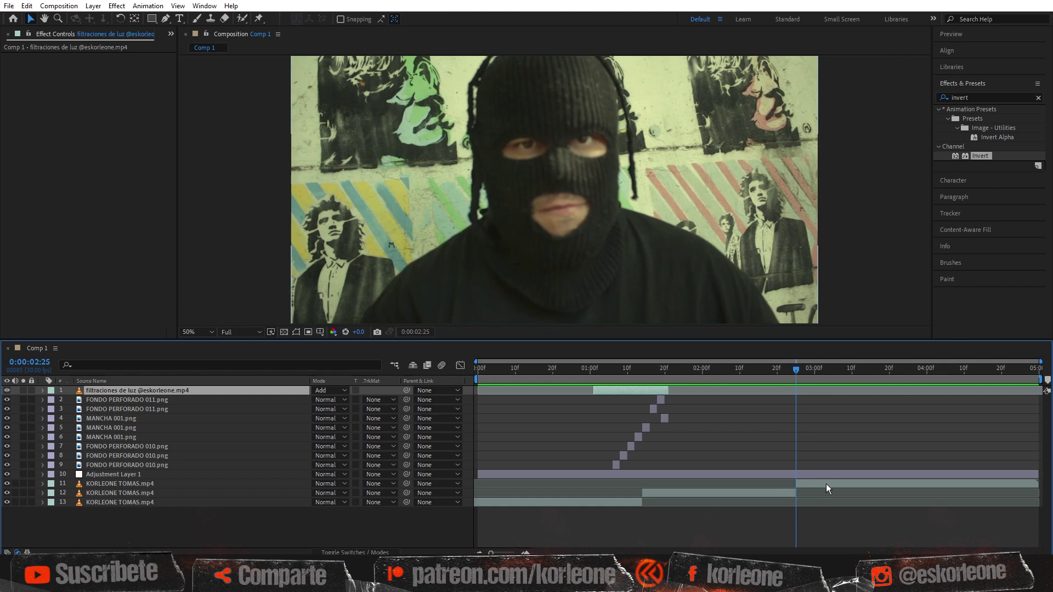
{"action": "left_click_drag", "start_coordinate": [826, 485], "coordinate": [762, 486]}
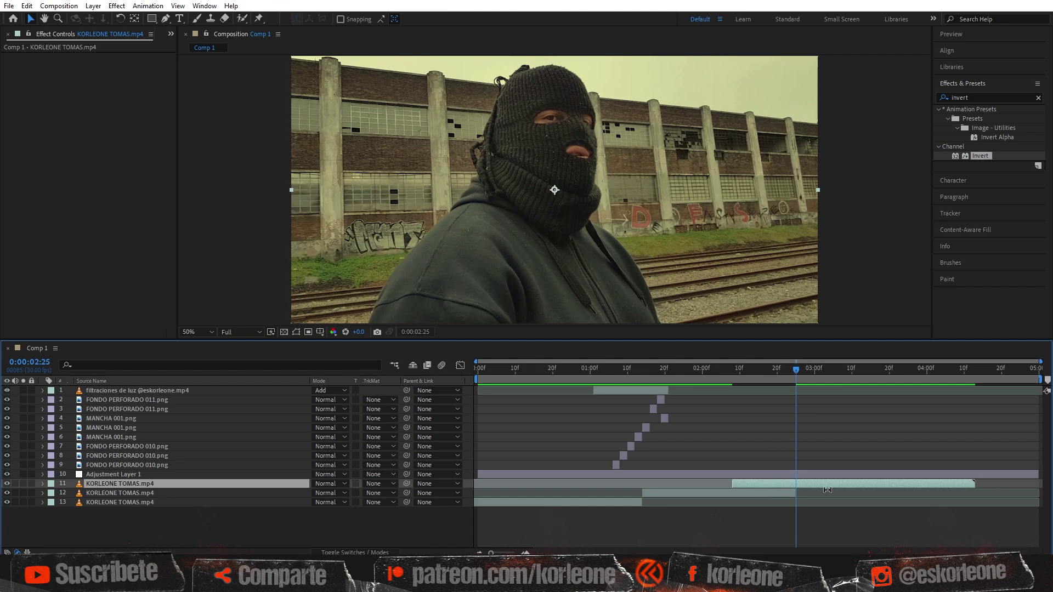
{"action": "left_click", "coordinate": [766, 491], "text": "shift"}
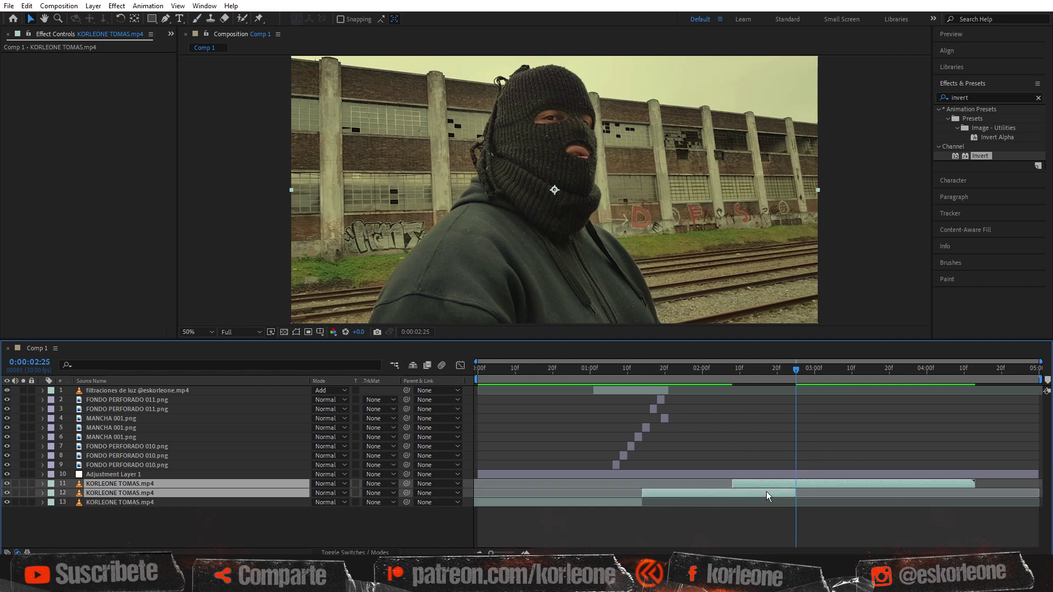
{"action": "left_click", "coordinate": [767, 485]}
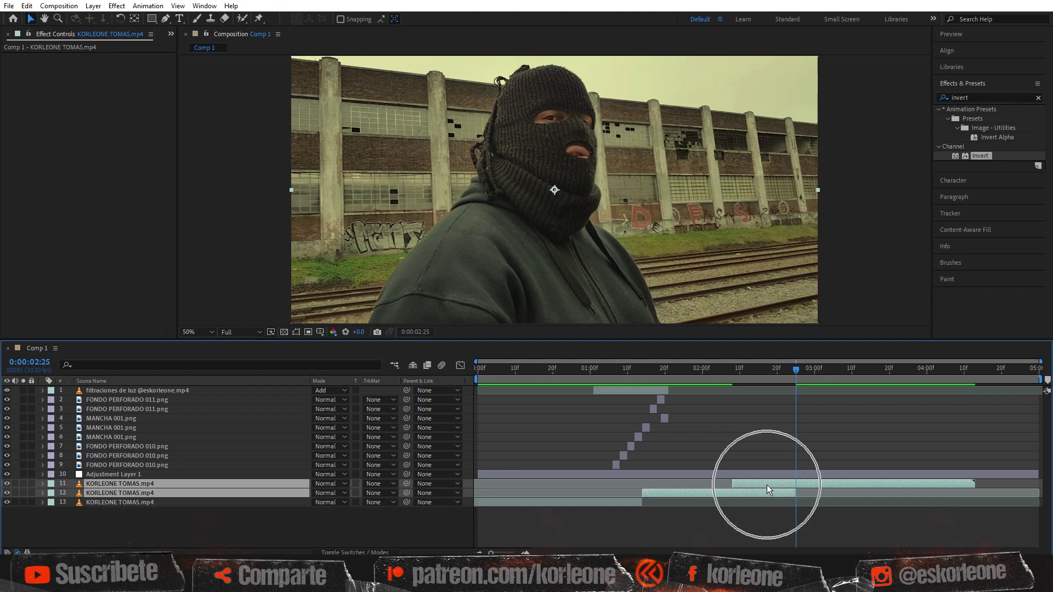
{"action": "left_click", "coordinate": [785, 510]}
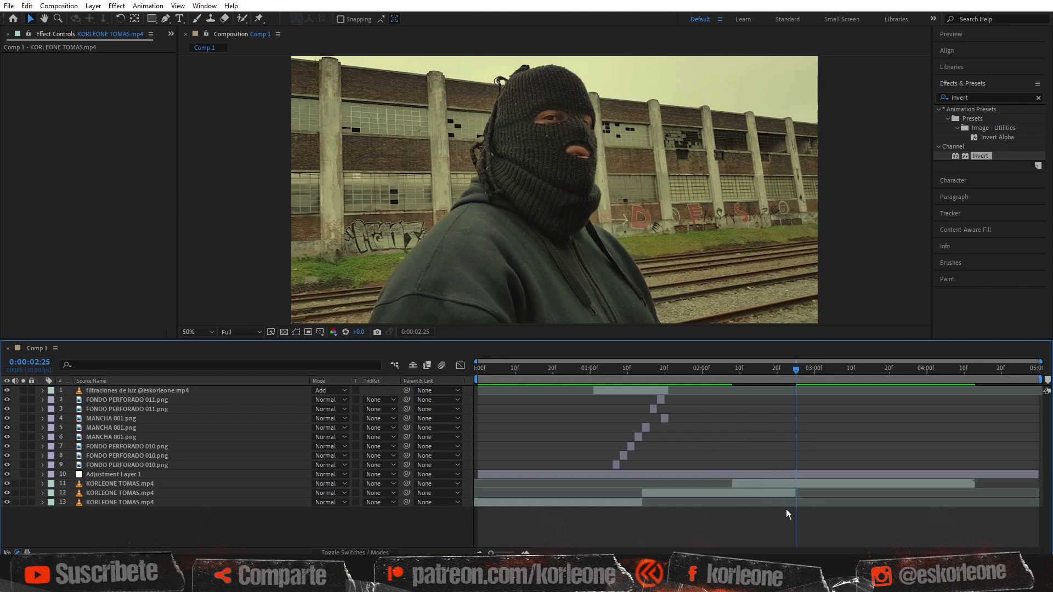
{"action": "left_click", "coordinate": [804, 484]}
{"action": "left_click", "coordinate": [809, 483]}
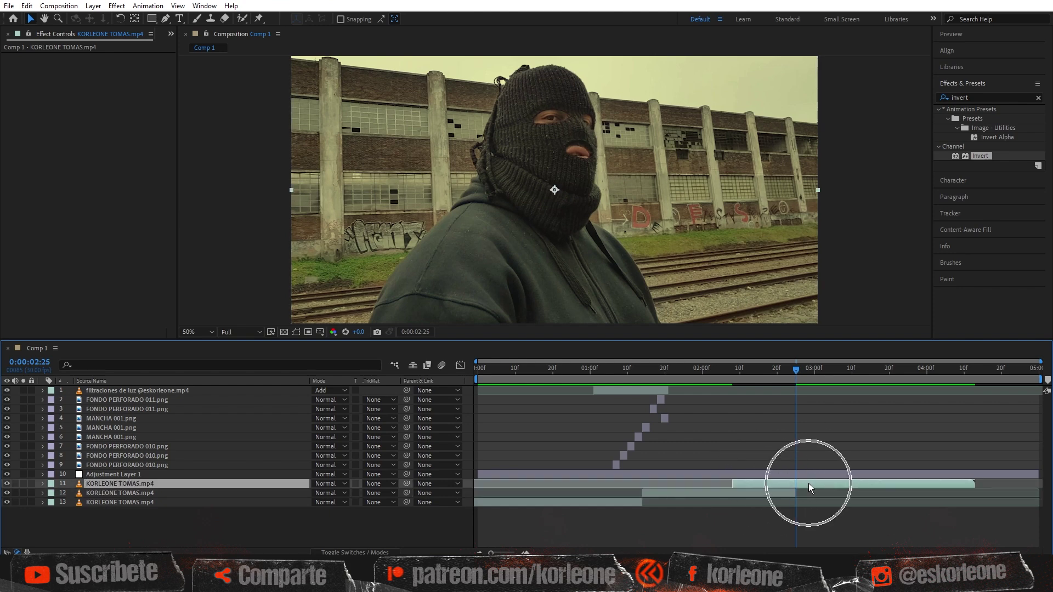
{"action": "key", "text": "ctrl+shift+d"}
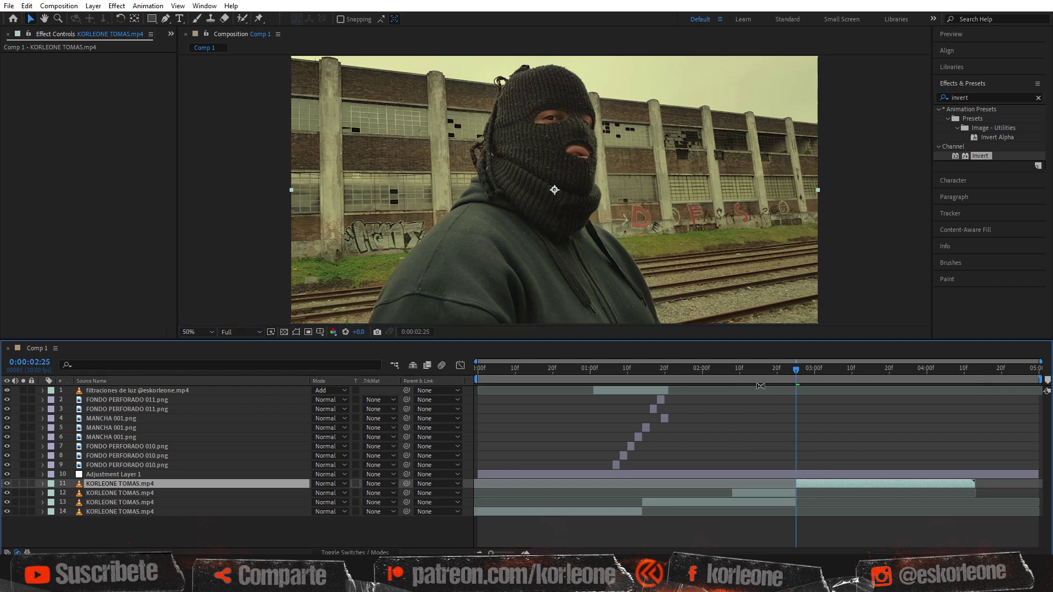
Set the current time to 0:00:02:14 within the overlapping clip segment and add MANCHA 001.png as the top layer
{"action": "left_click_drag", "start_coordinate": [735, 375], "coordinate": [753, 377]}
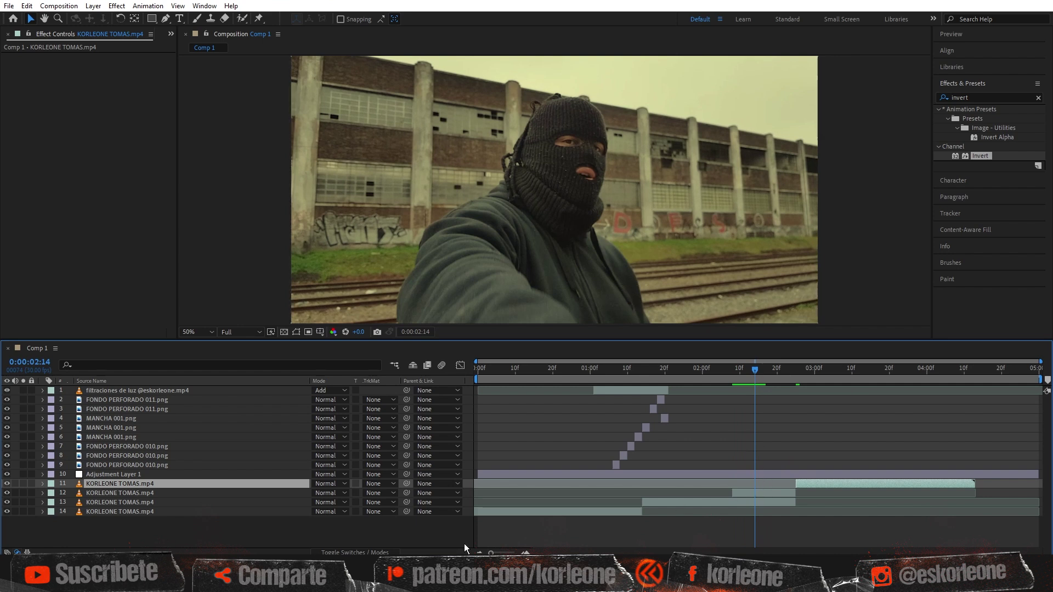
{"action": "left_click_drag", "start_coordinate": [340, 549], "coordinate": [602, 235]}
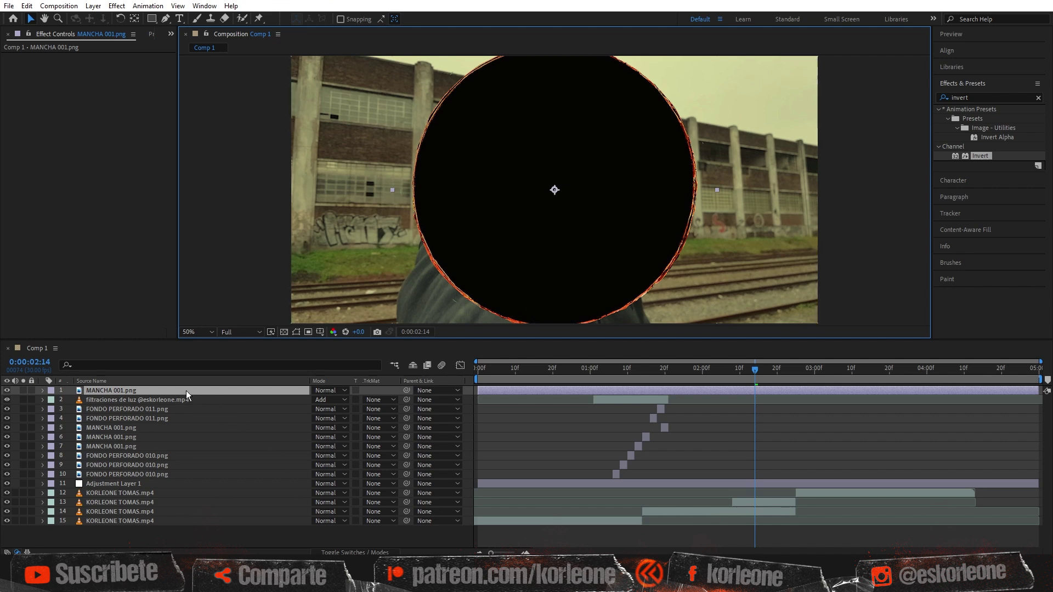
Place MANCHA 001.png directly above the overlapping KORLEONE TOMAS.mp4 segment and trim it to that segment's span, 0:00:02:08 to 0:00:02:25
{"action": "left_click_drag", "start_coordinate": [186, 391], "coordinate": [193, 499]}
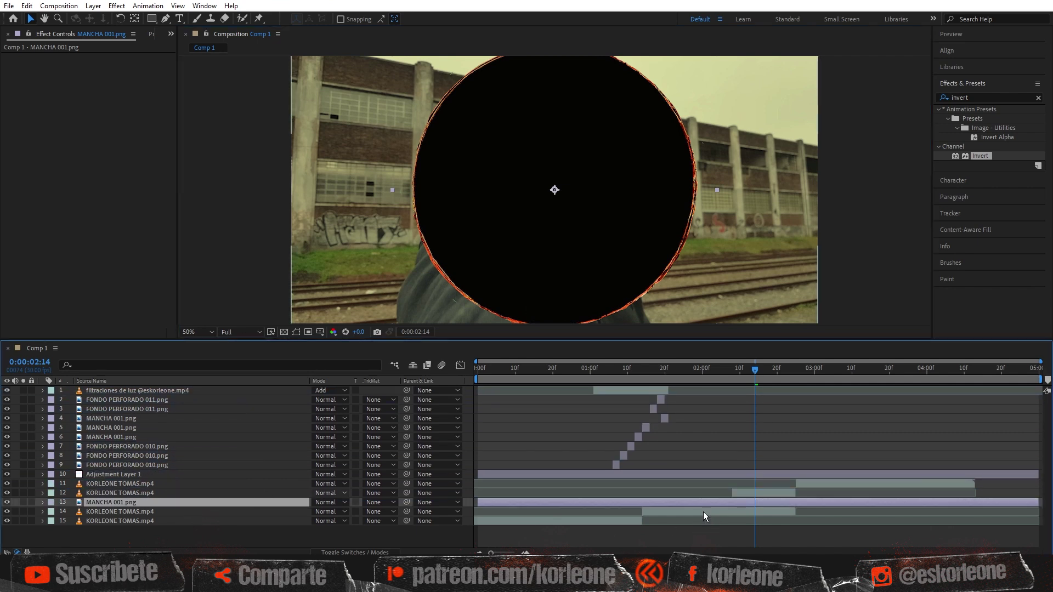
{"action": "left_click_drag", "start_coordinate": [120, 499], "coordinate": [122, 491]}
{"action": "left_click", "coordinate": [761, 493]}
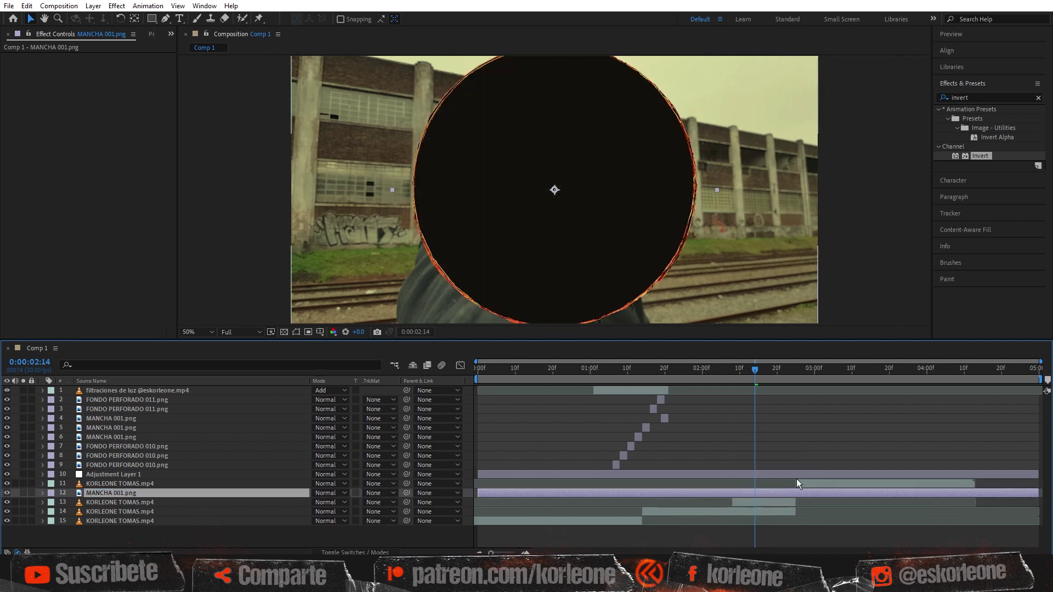
{"action": "left_click_drag", "start_coordinate": [477, 493], "coordinate": [734, 497]}
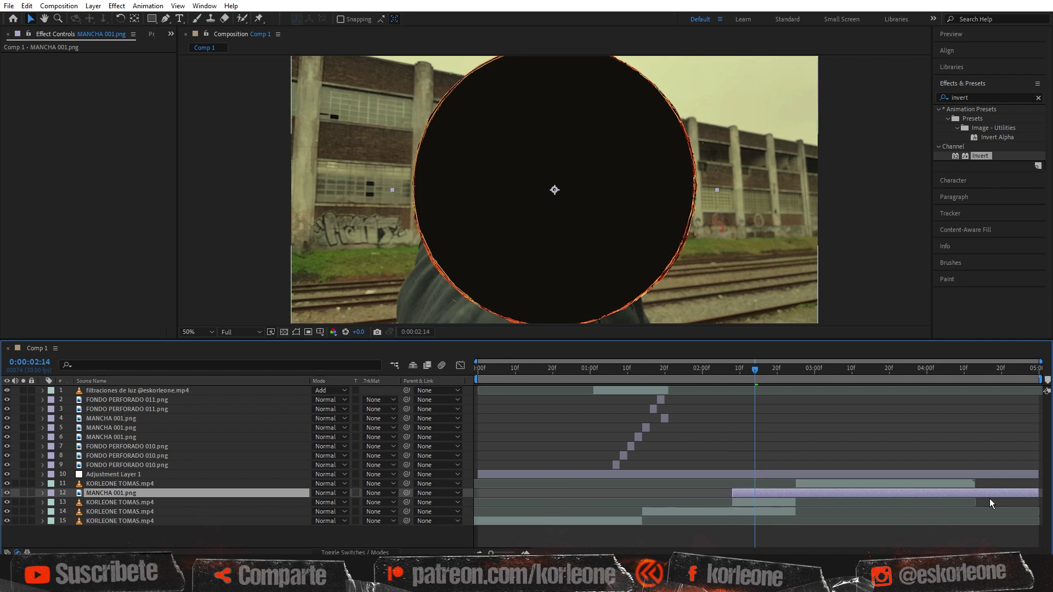
{"action": "left_click_drag", "start_coordinate": [1038, 492], "coordinate": [796, 507]}
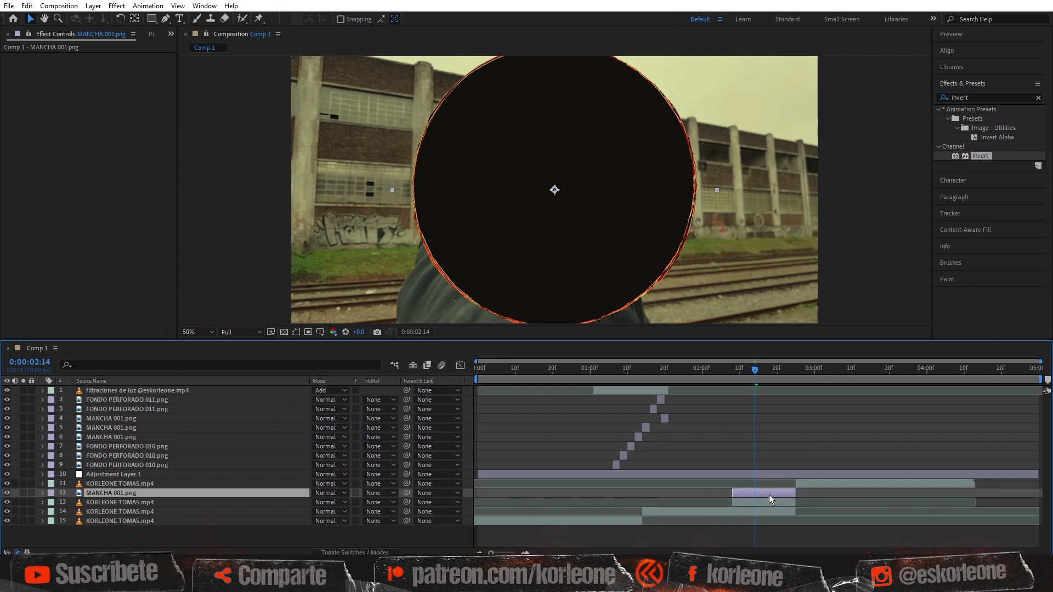
Scale MANCHA 001.png down to a small circle over the face and use it as the overlapping clip segment's alpha matte
{"action": "left_click", "coordinate": [717, 190]}
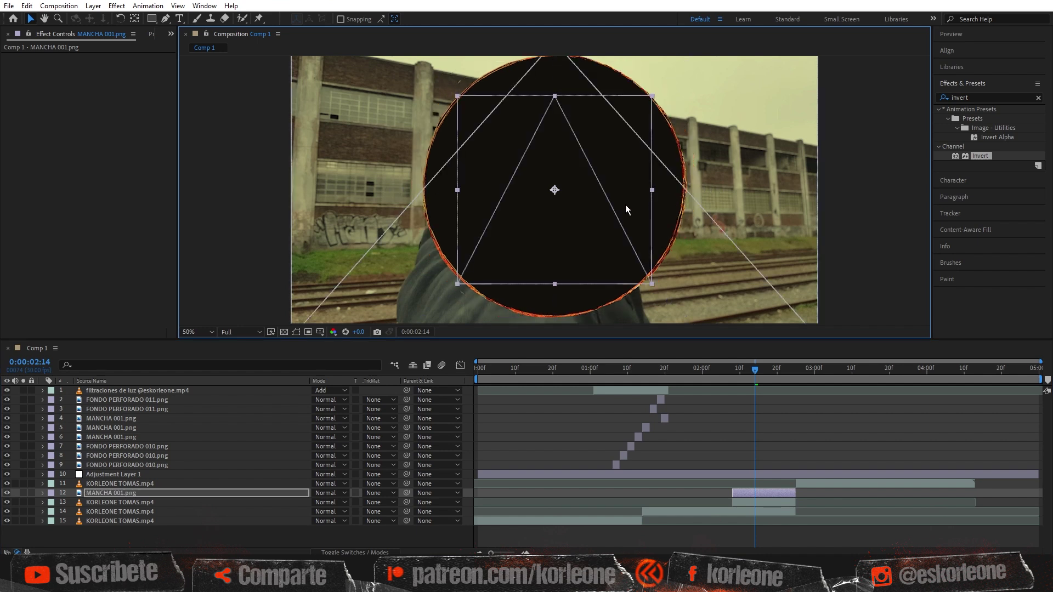
{"action": "left_click_drag", "start_coordinate": [626, 205], "coordinate": [601, 206]}
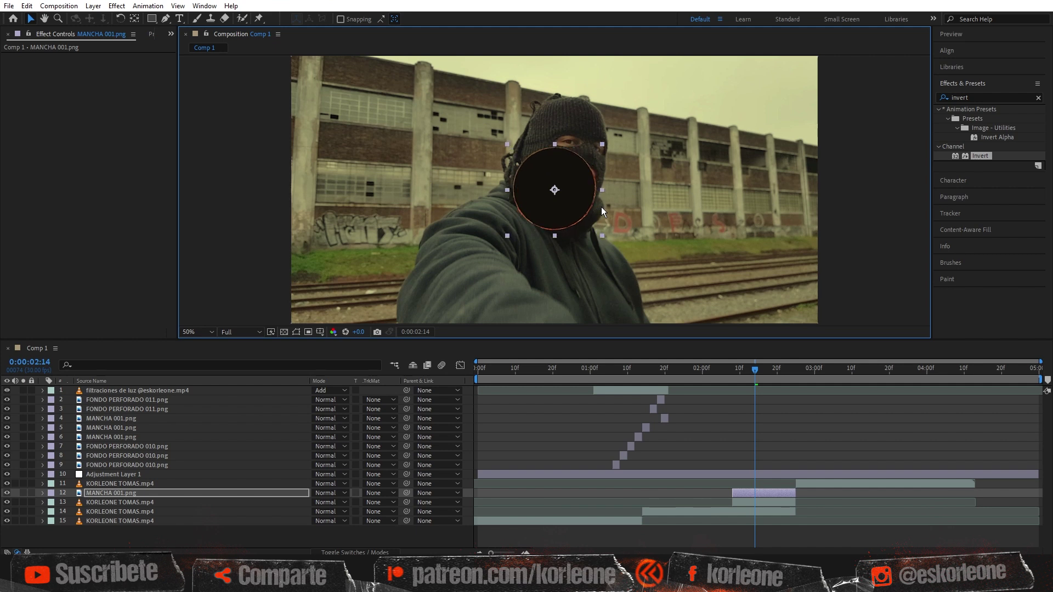
{"action": "left_click", "coordinate": [759, 500]}
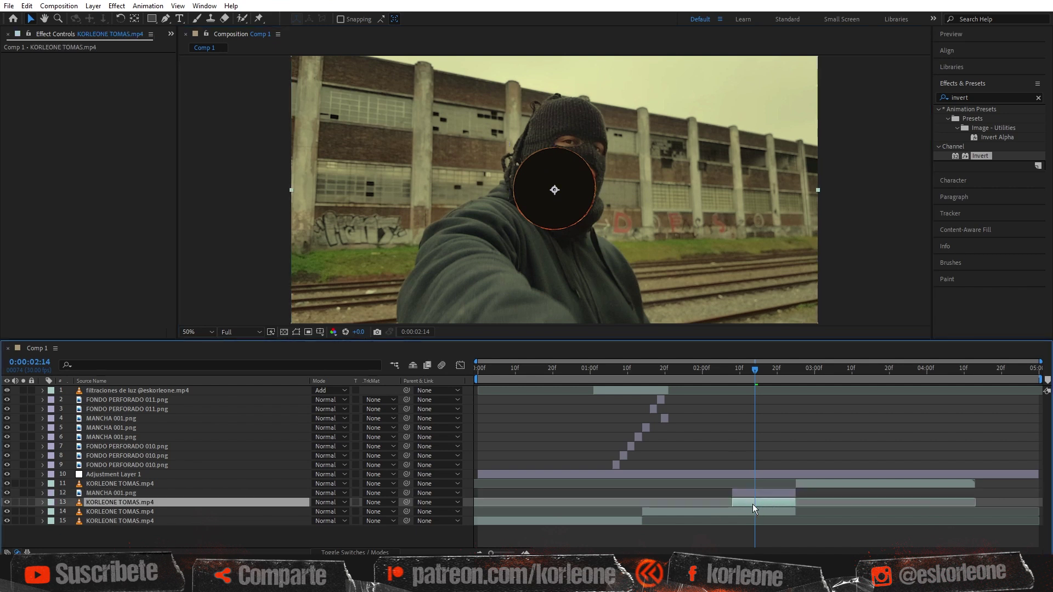
{"action": "left_click", "coordinate": [754, 503]}
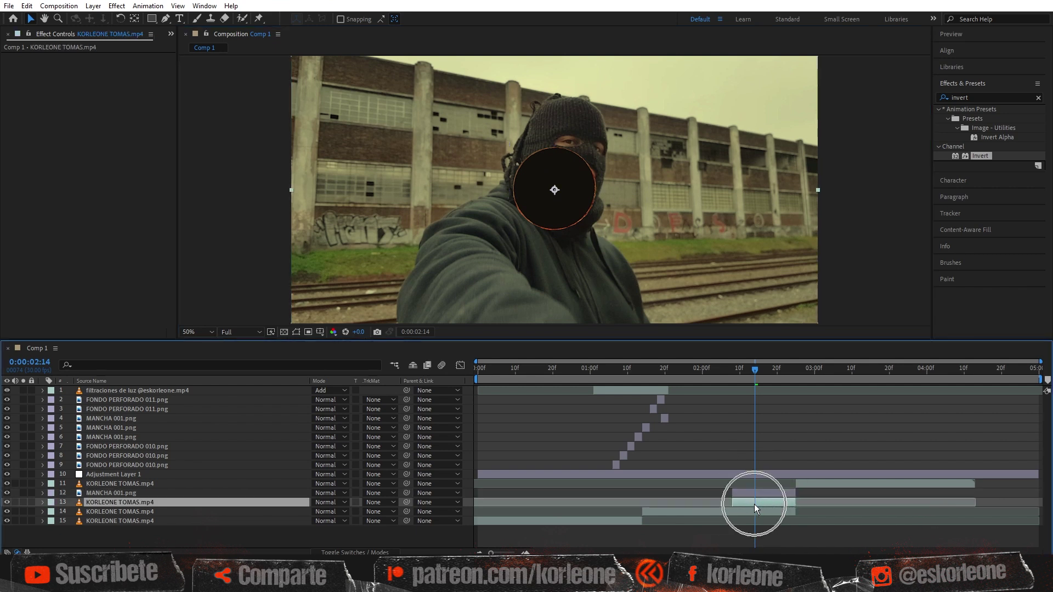
{"action": "left_click", "coordinate": [377, 502]}
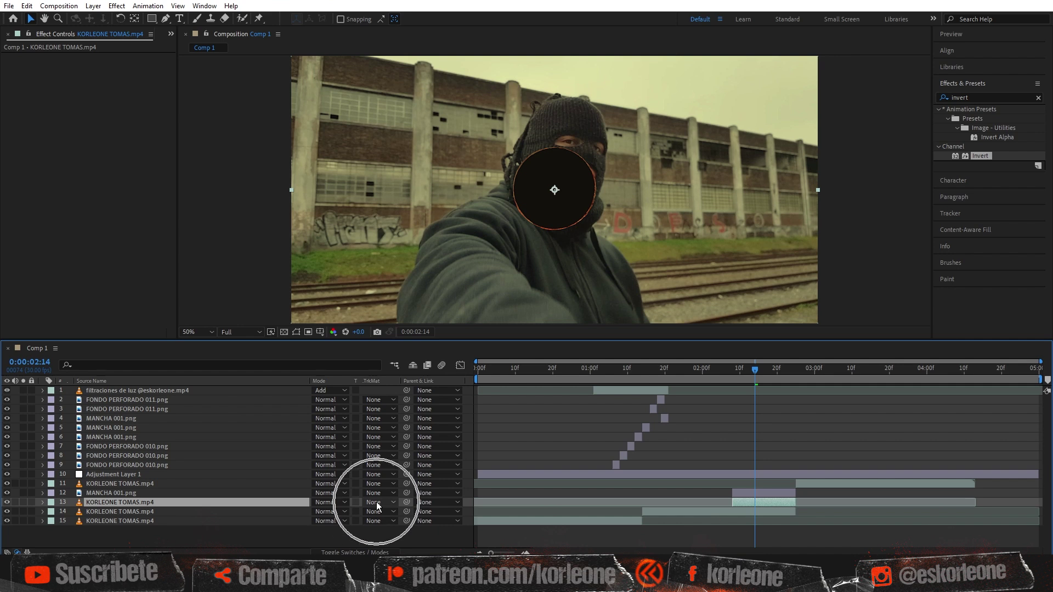
{"action": "left_click", "coordinate": [376, 503]}
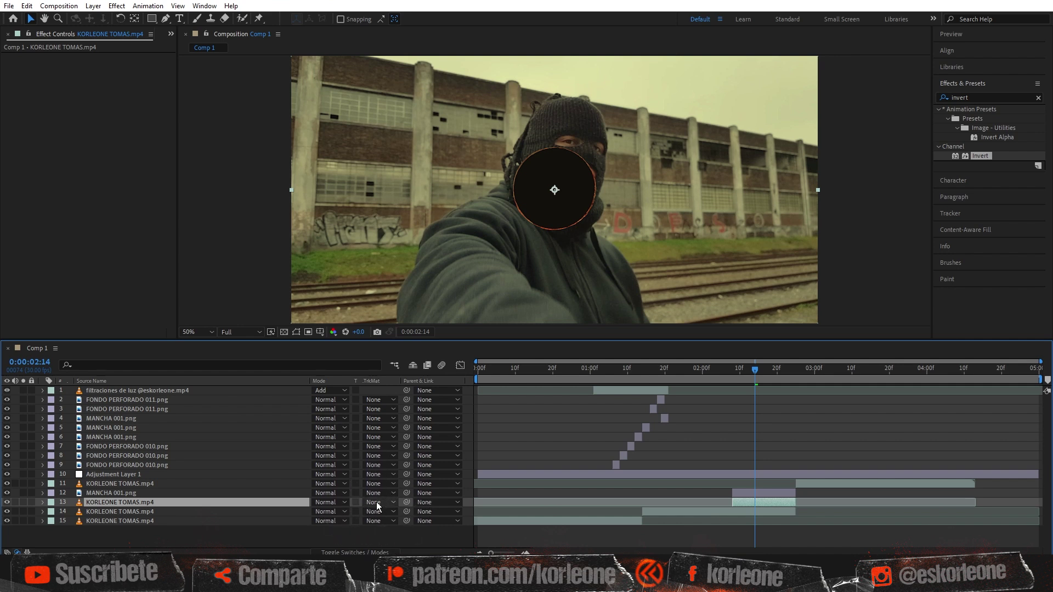
{"action": "left_click", "coordinate": [377, 503]}
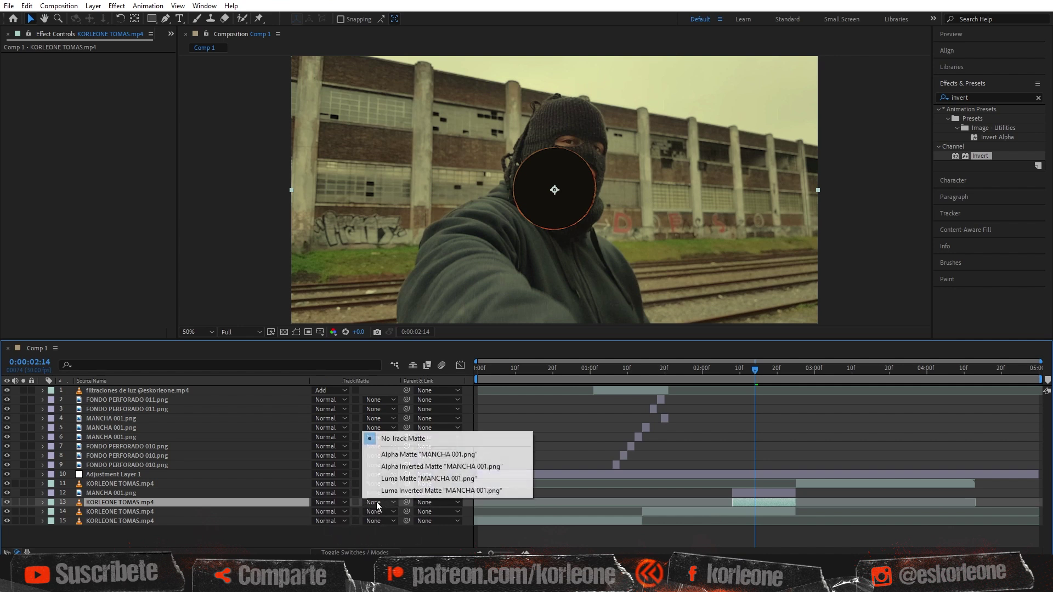
{"action": "left_click", "coordinate": [398, 455]}
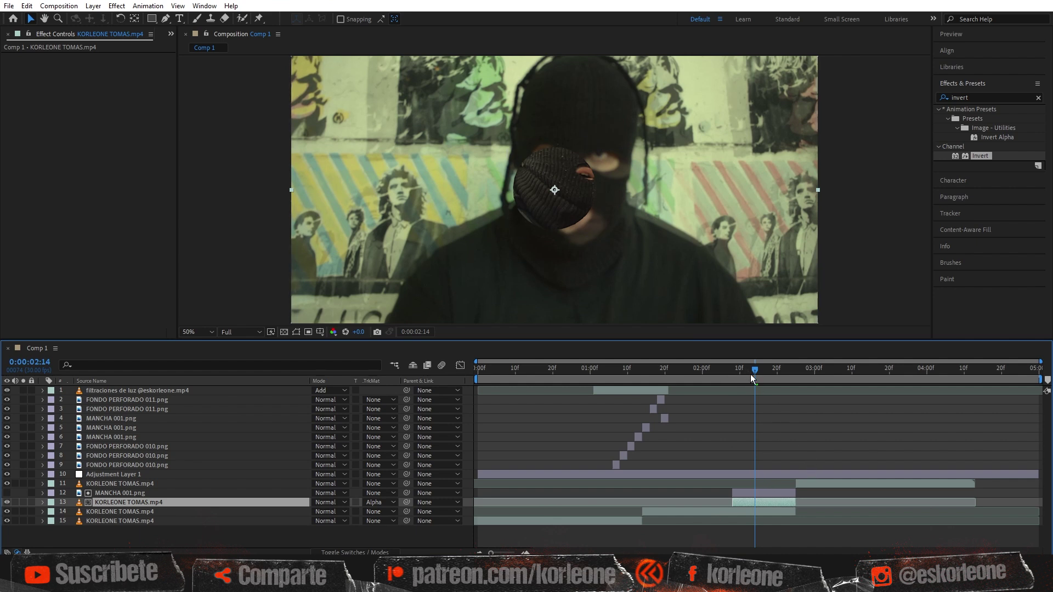
{"action": "left_click_drag", "start_coordinate": [732, 370], "coordinate": [754, 379]}
Duplicate the MANCHA 001.png matte layer
{"action": "left_click", "coordinate": [762, 494]}
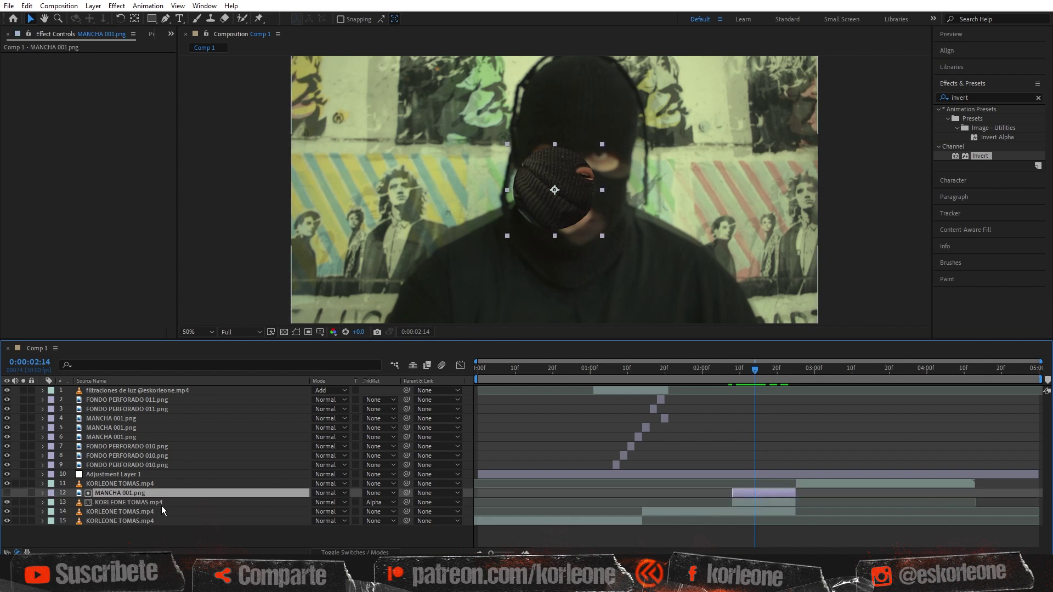
{"action": "left_click", "coordinate": [112, 494]}
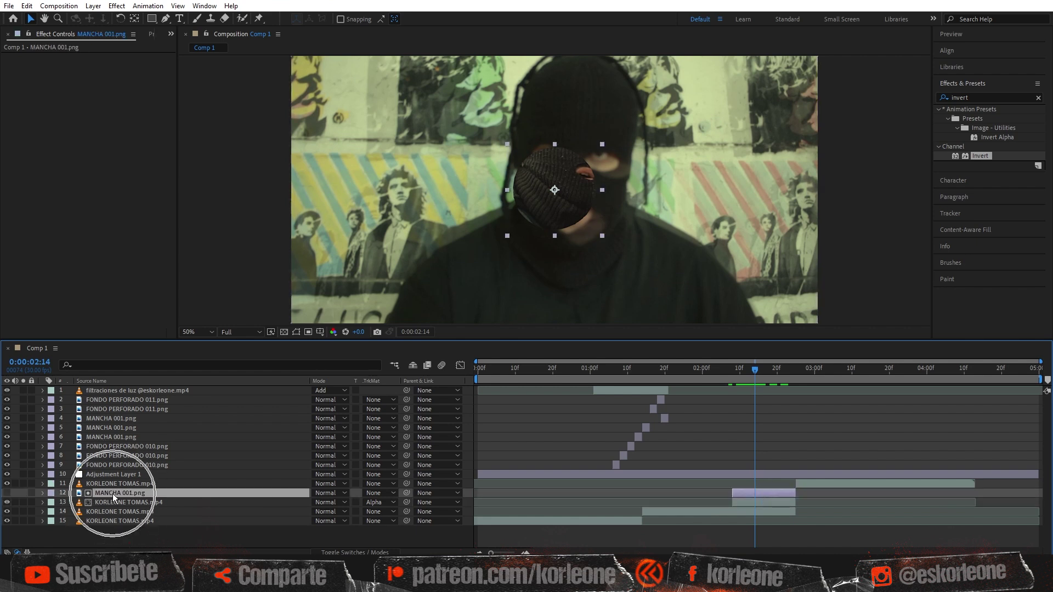
{"action": "left_click", "coordinate": [7, 498]}
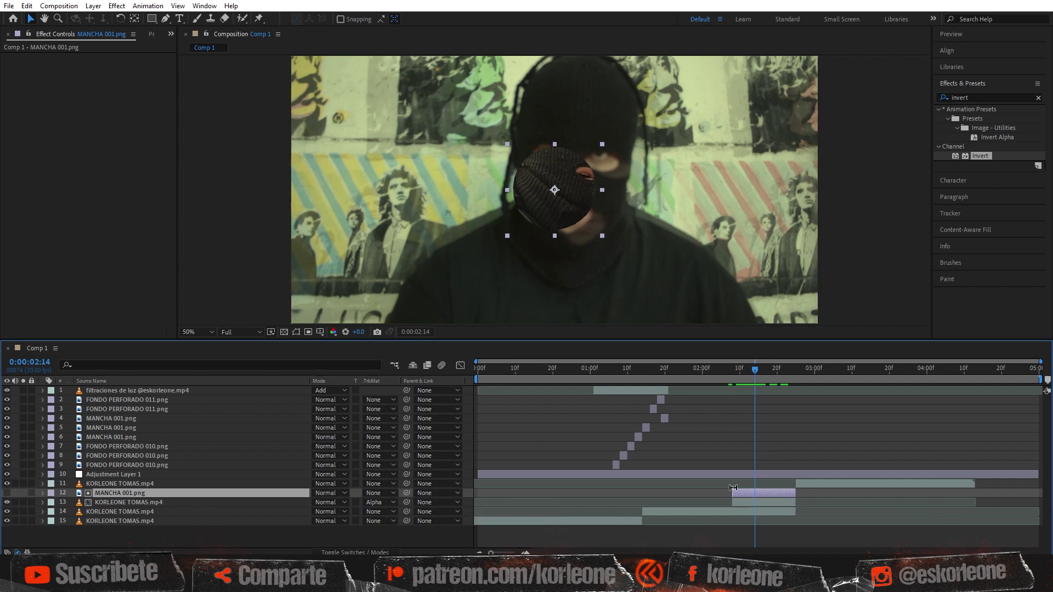
{"action": "left_click", "coordinate": [28, 6]}
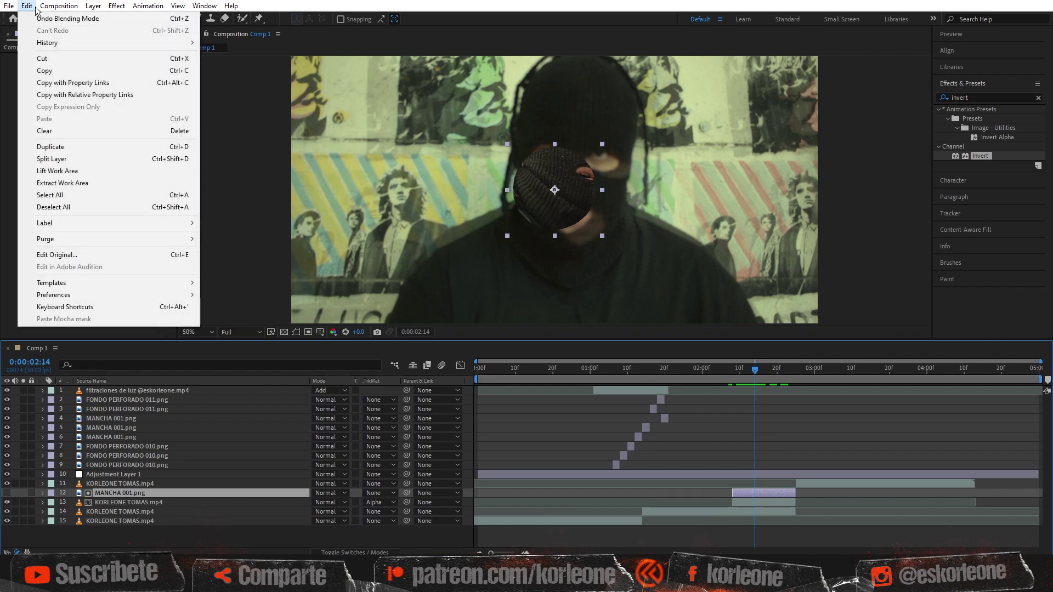
{"action": "left_click", "coordinate": [72, 145]}
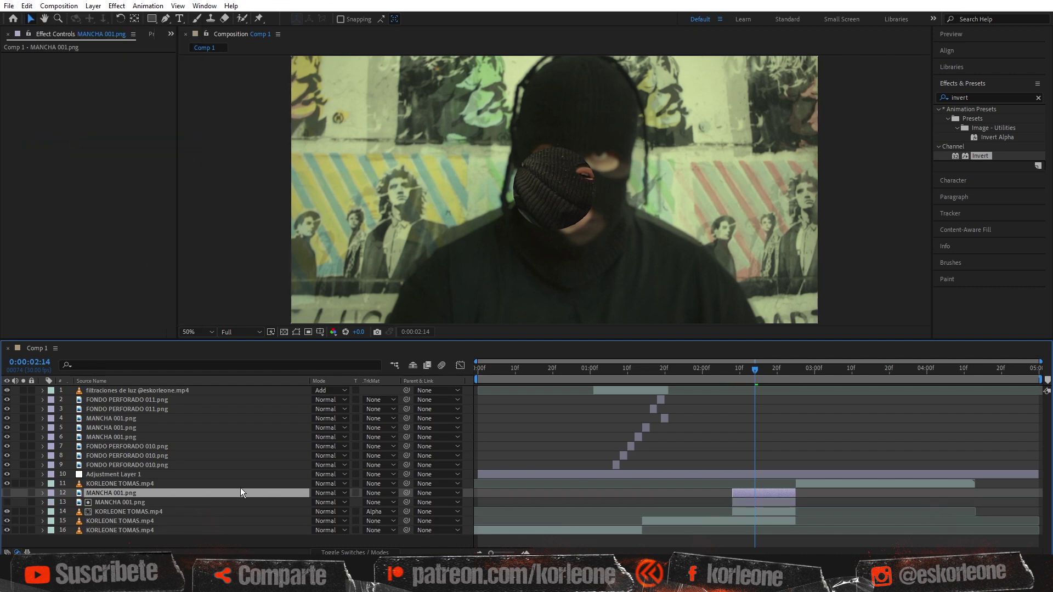
Make the duplicated MANCHA 001.png layer visible and set its blending mode to Add
{"action": "left_click", "coordinate": [7, 493]}
{"action": "key", "text": "slash"}
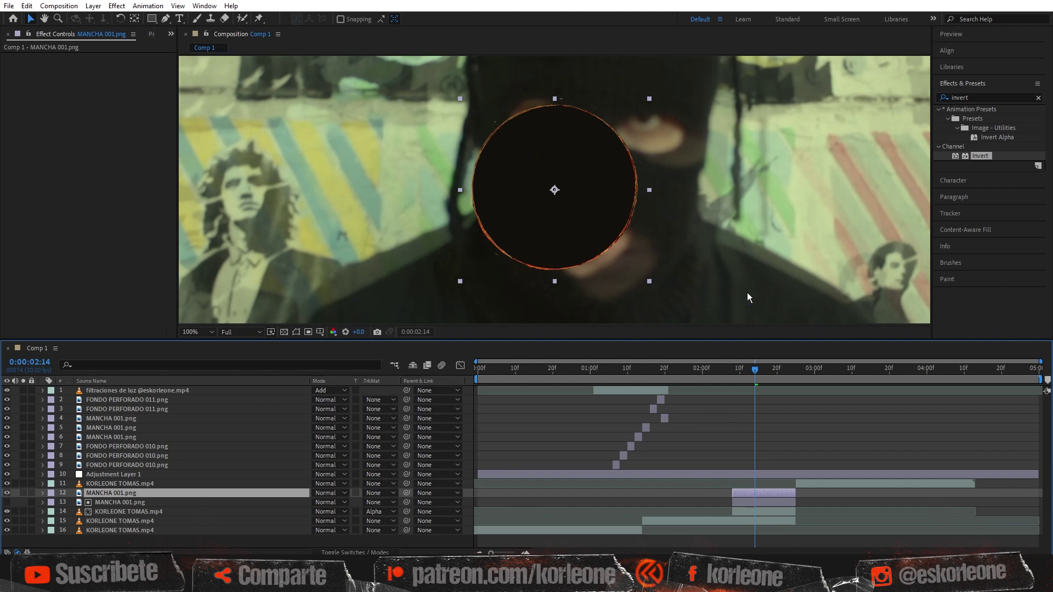
{"action": "left_click", "coordinate": [333, 492]}
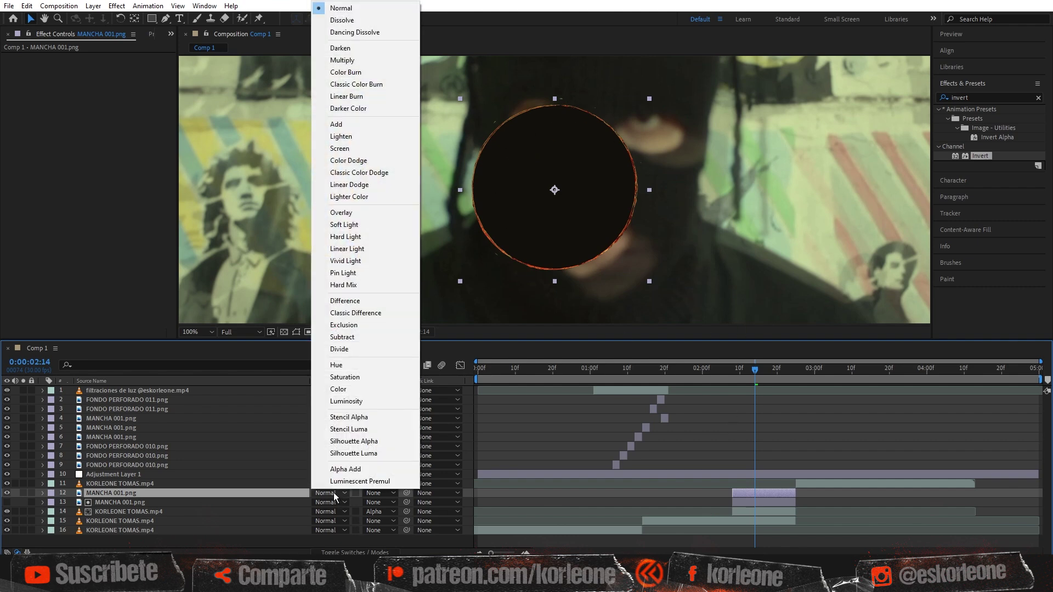
{"action": "left_click", "coordinate": [365, 129]}
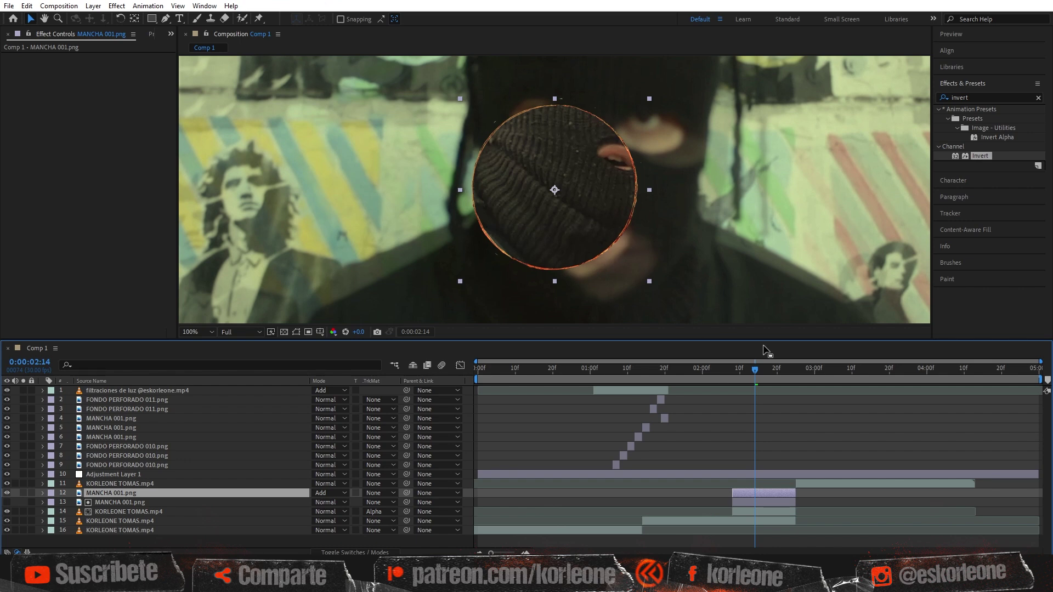
Split both MANCHA 001.png layers and their matted KORLEONE TOMAS.mp4 segment at 0:00:02:16
{"action": "left_click_drag", "start_coordinate": [757, 372], "coordinate": [762, 374]}
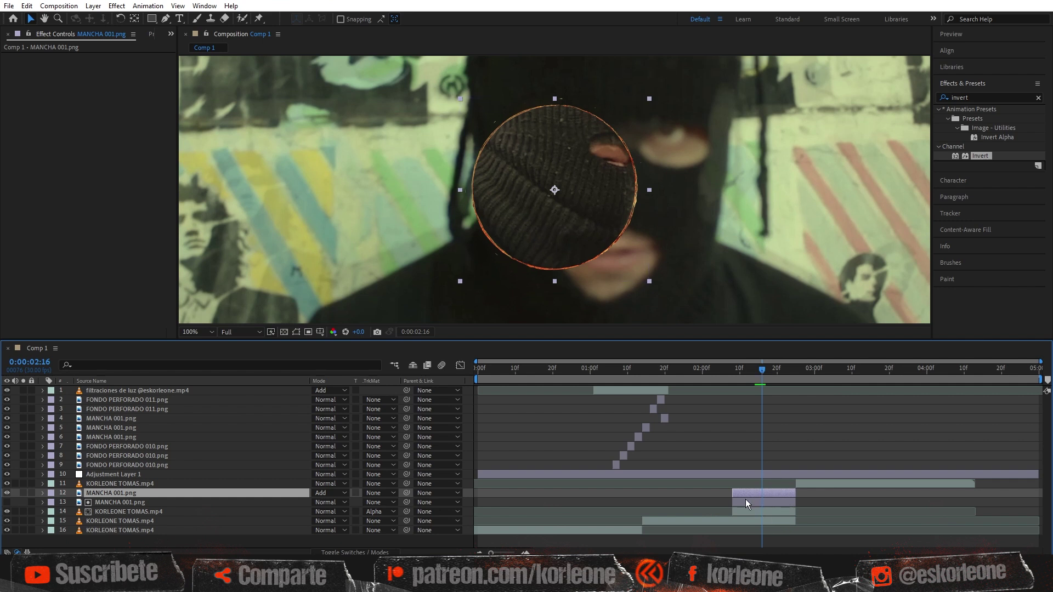
{"action": "left_click", "coordinate": [778, 513], "text": "shift"}
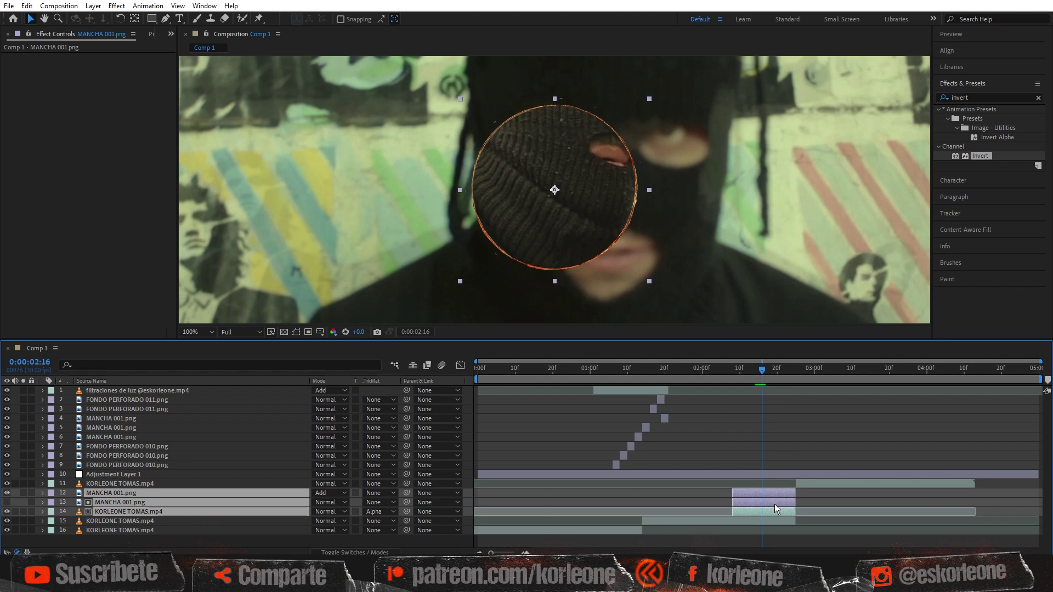
{"action": "key", "text": "ctrl+shift+d"}
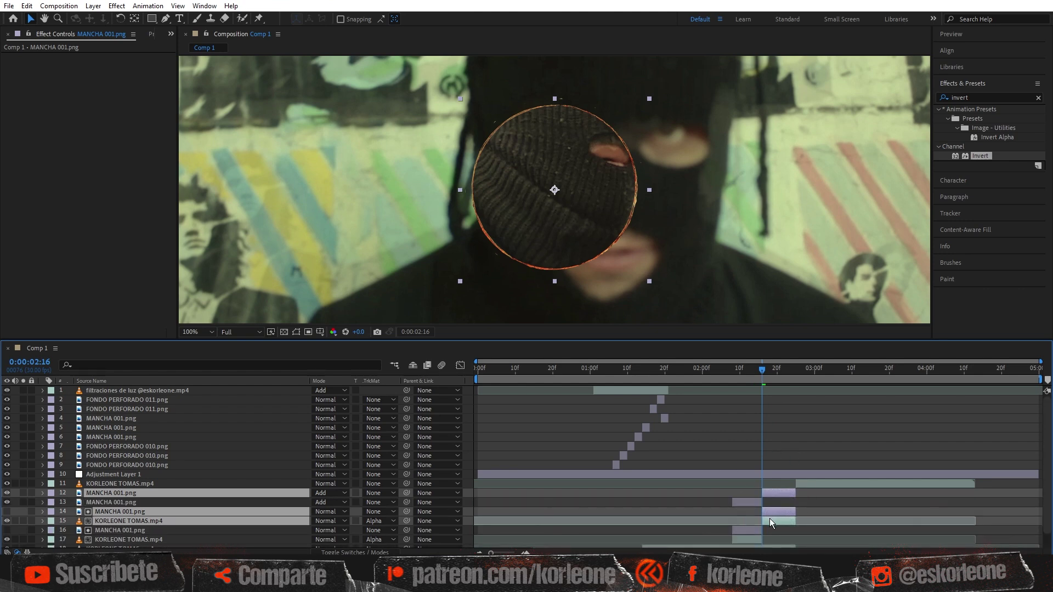
Set the current time to 0:00:02:19 and stack the three later split segments together above the earlier MANCHA 001.png segment
{"action": "key", "text": "Page_Down"}
{"action": "key", "text": "Page_Down"}
{"action": "key", "text": "Page_Down"}
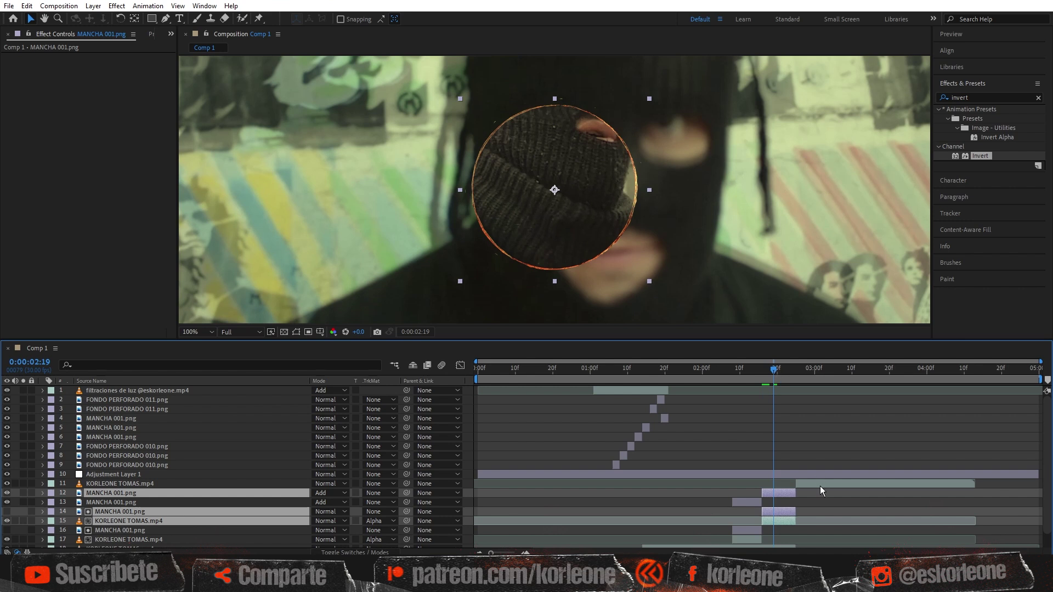
{"action": "left_click", "coordinate": [811, 502]}
{"action": "left_click", "coordinate": [782, 518]}
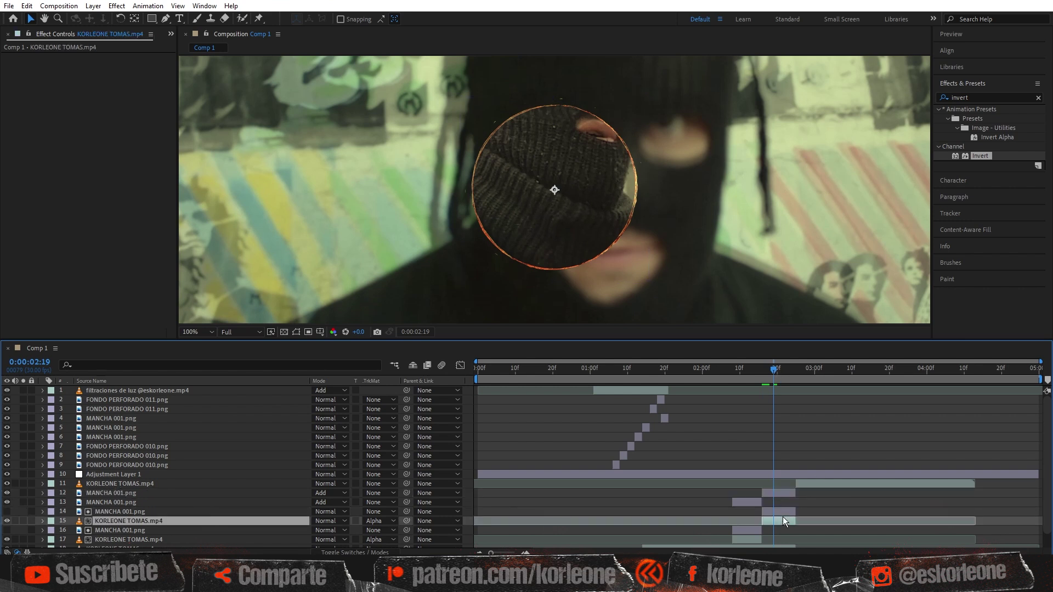
{"action": "left_click", "coordinate": [783, 510], "text": "ctrl"}
{"action": "left_click", "coordinate": [783, 494], "text": "ctrl"}
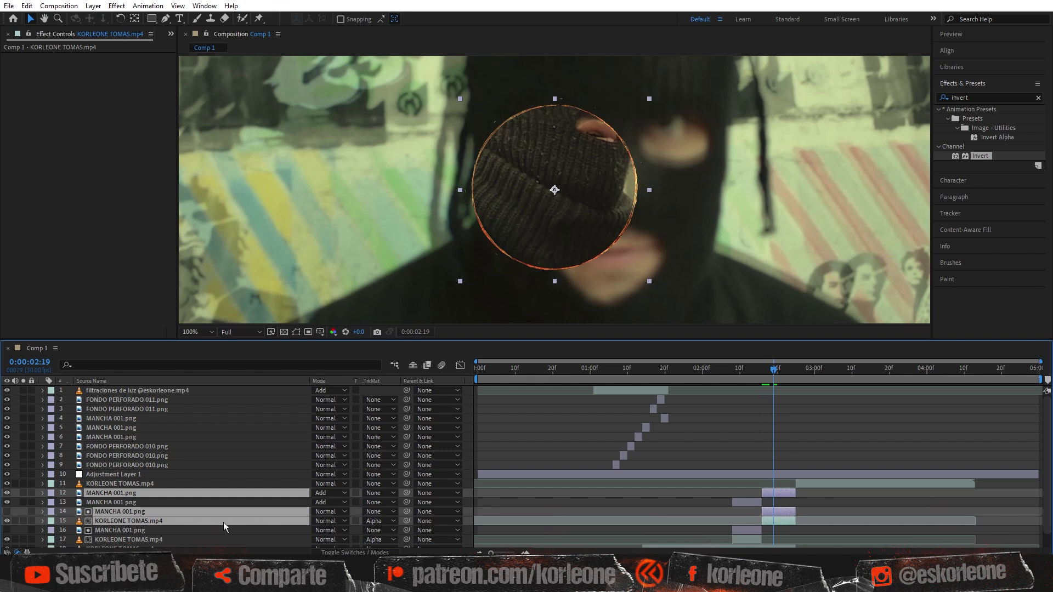
{"action": "mouse_move", "coordinate": [223, 522]}
{"action": "left_mouse_down"}
{"action": "mouse_move", "coordinate": [226, 493]}
{"action": "mouse_move", "coordinate": [228, 502]}
{"action": "left_mouse_up"}
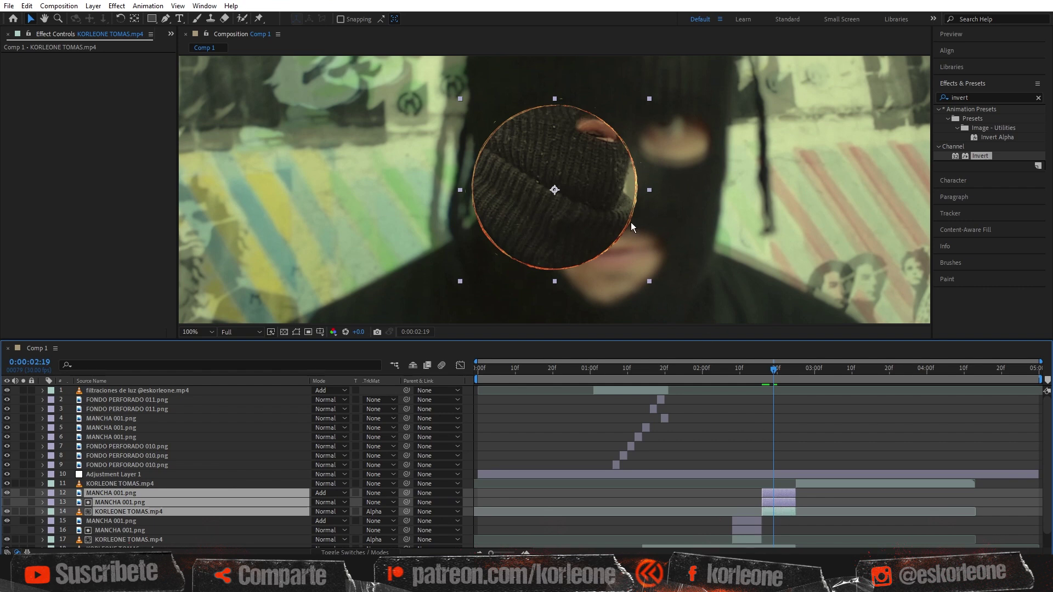
Enlarge both later MANCHA 001.png segments together so the circle spans nearly the full frame height, and preview the size change
{"action": "key", "text": "comma"}
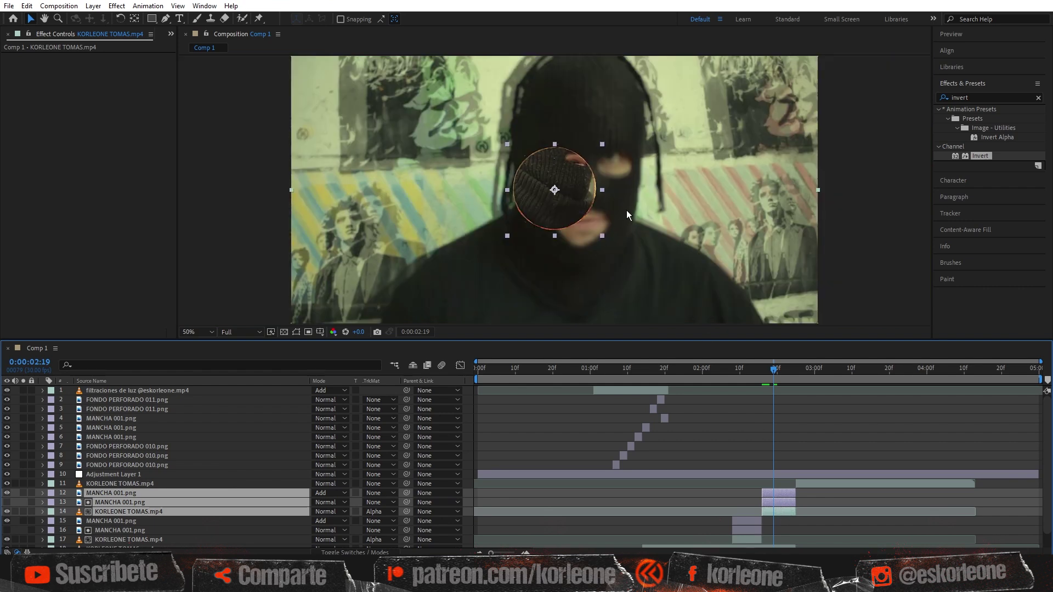
{"action": "left_click_drag", "start_coordinate": [626, 209], "coordinate": [618, 205]}
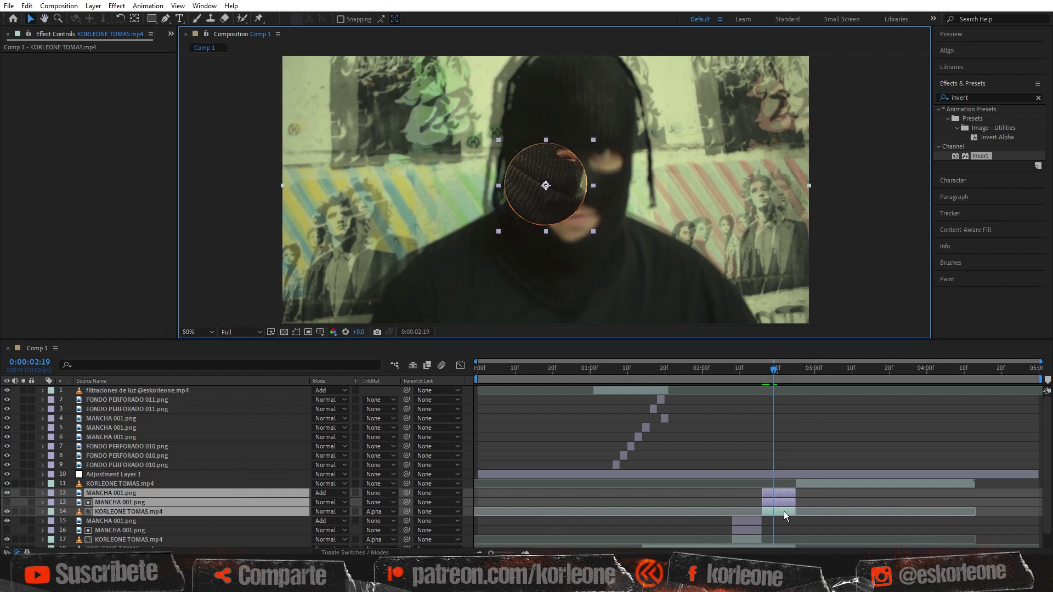
{"action": "left_click", "coordinate": [784, 511], "text": "ctrl"}
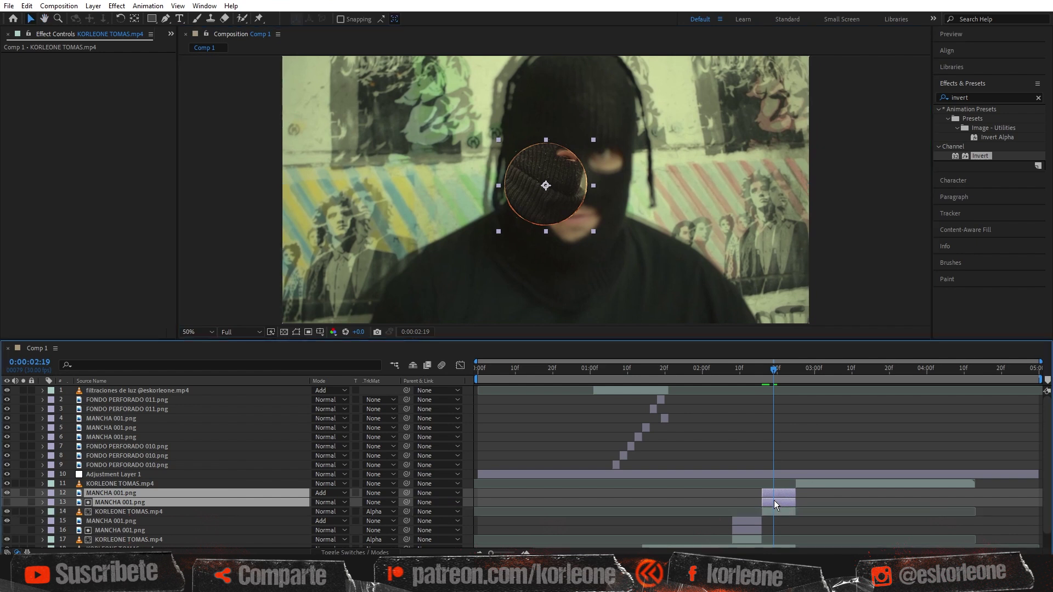
{"action": "left_click_drag", "start_coordinate": [594, 231], "coordinate": [686, 330]}
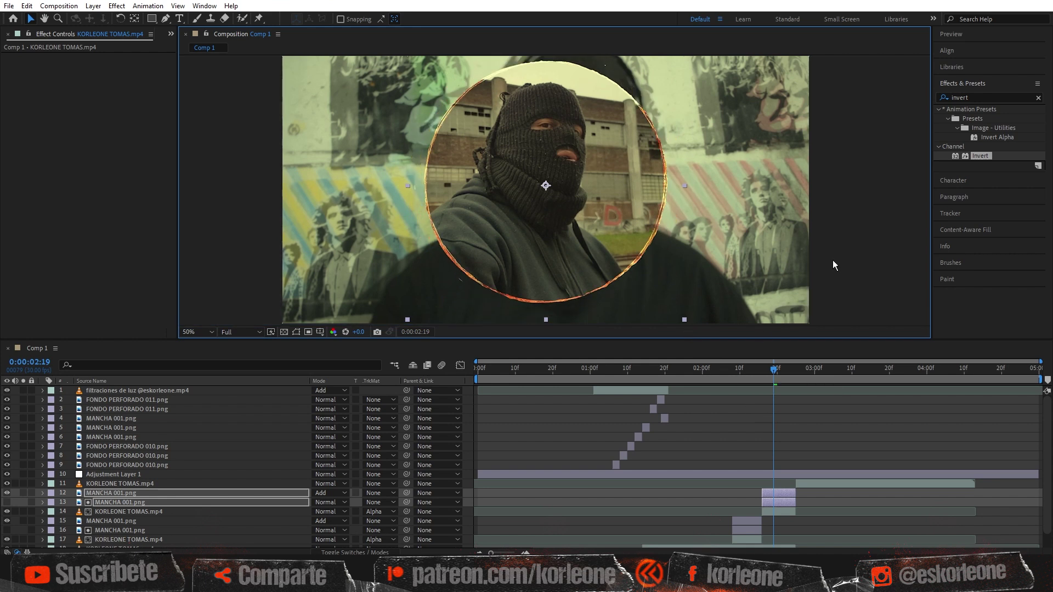
{"action": "left_click_drag", "start_coordinate": [720, 369], "coordinate": [774, 383]}
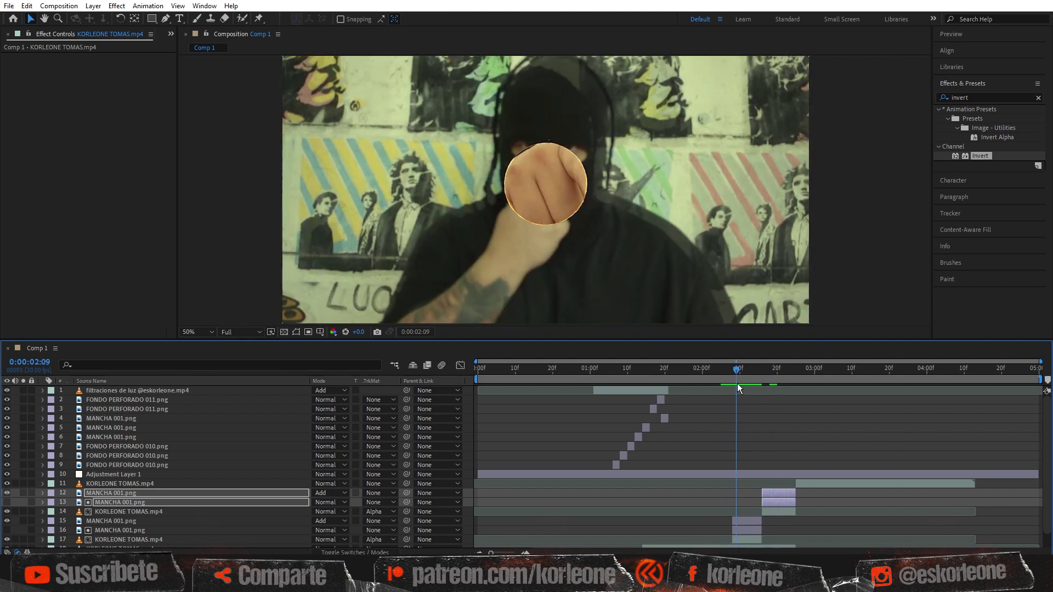
Duplicate the earlier Add-mode MANCHA 001.png segment and move the copy so it ends where the original begins
{"action": "scroll", "coordinate": [744, 521], "scroll_direction": "down", "scroll_amount": 1}
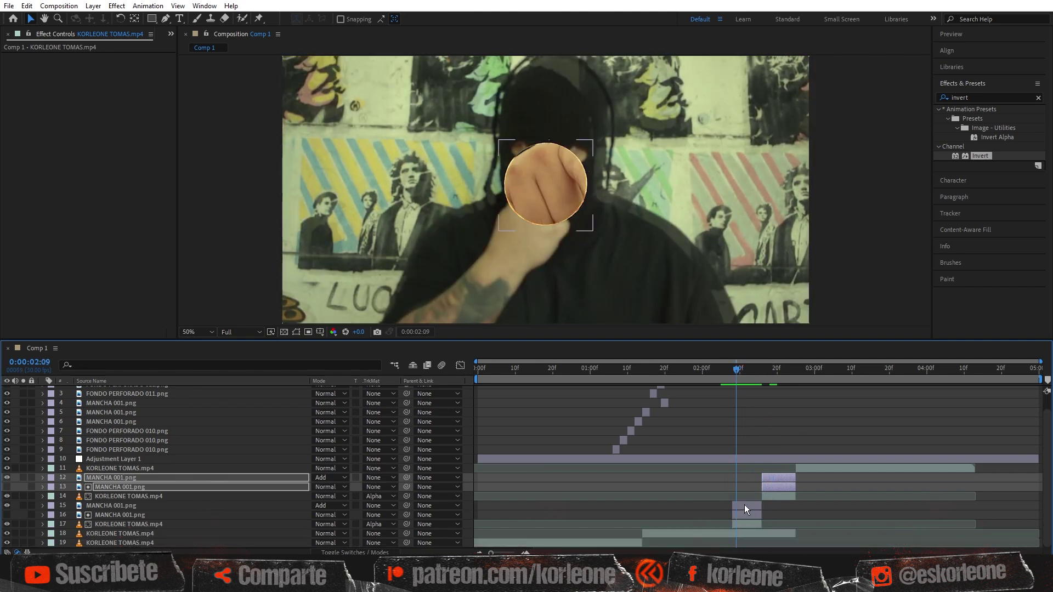
{"action": "left_click", "coordinate": [751, 505]}
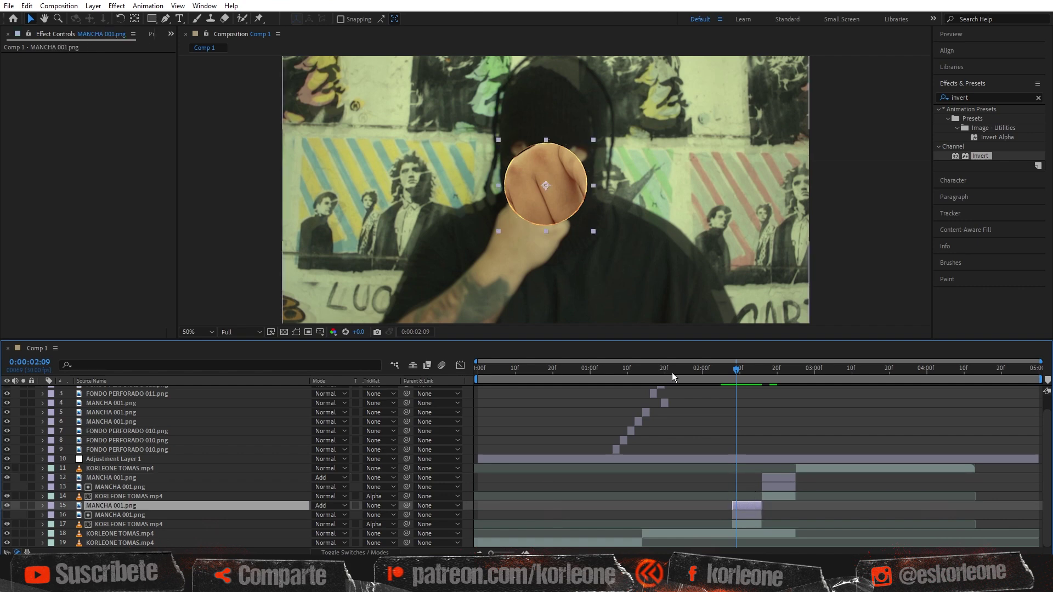
{"action": "left_click", "coordinate": [26, 6]}
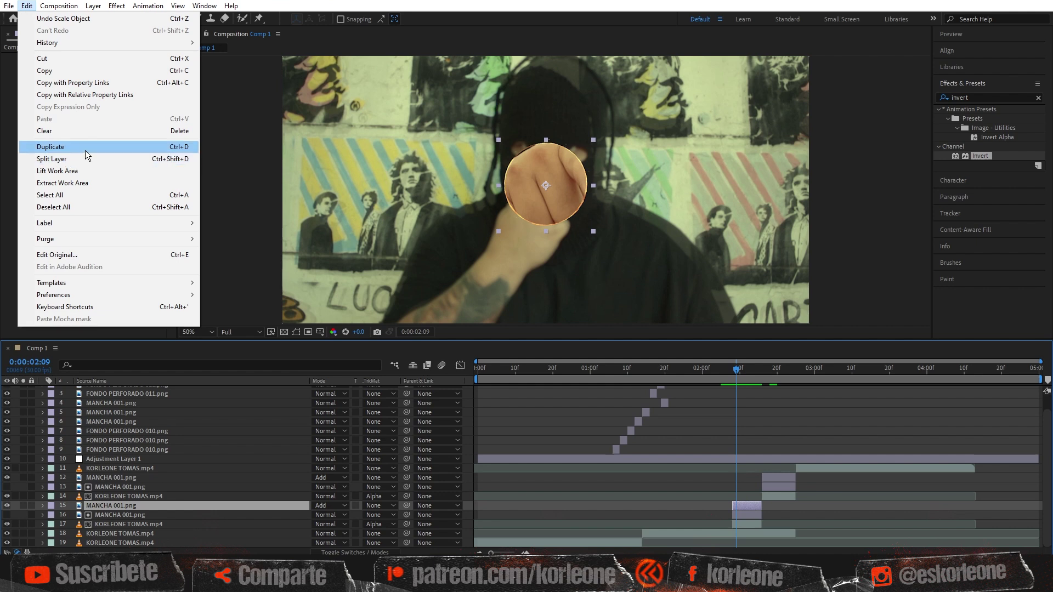
{"action": "left_click", "coordinate": [60, 147]}
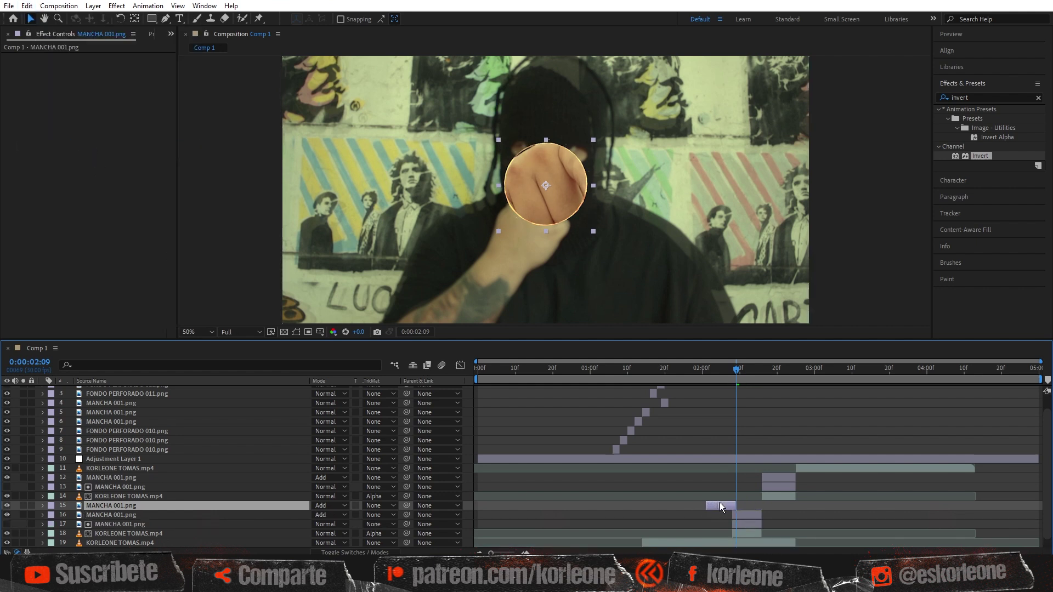
{"action": "left_click_drag", "start_coordinate": [720, 506], "coordinate": [714, 505]}
At 0:00:02:05, set the copied MANCHA 001.png segment's blending mode to Normal and shrink it to about half size
{"action": "left_click", "coordinate": [740, 373]}
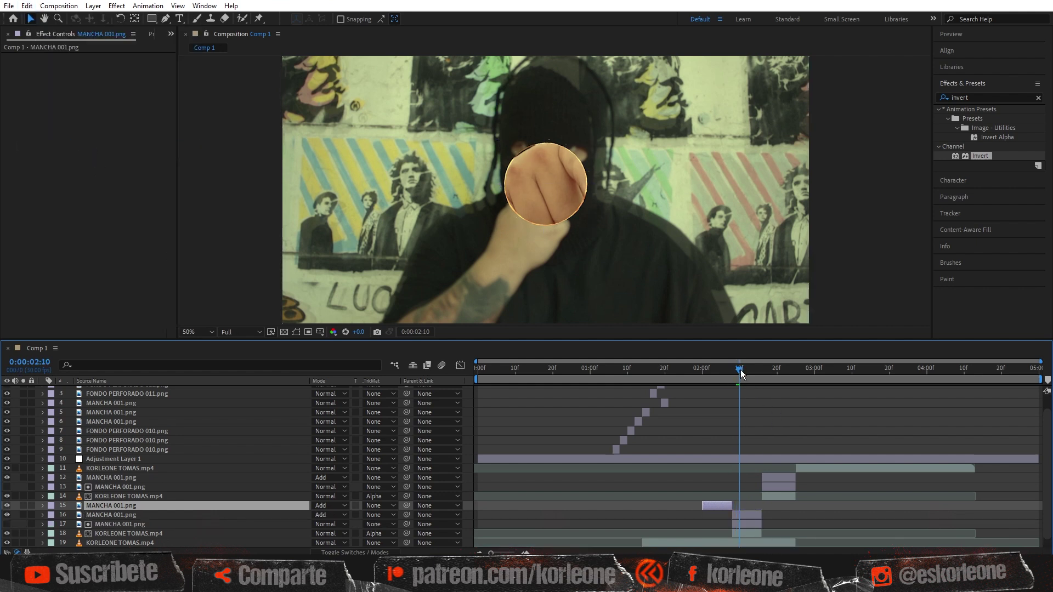
{"action": "left_click_drag", "start_coordinate": [740, 373], "coordinate": [721, 373]}
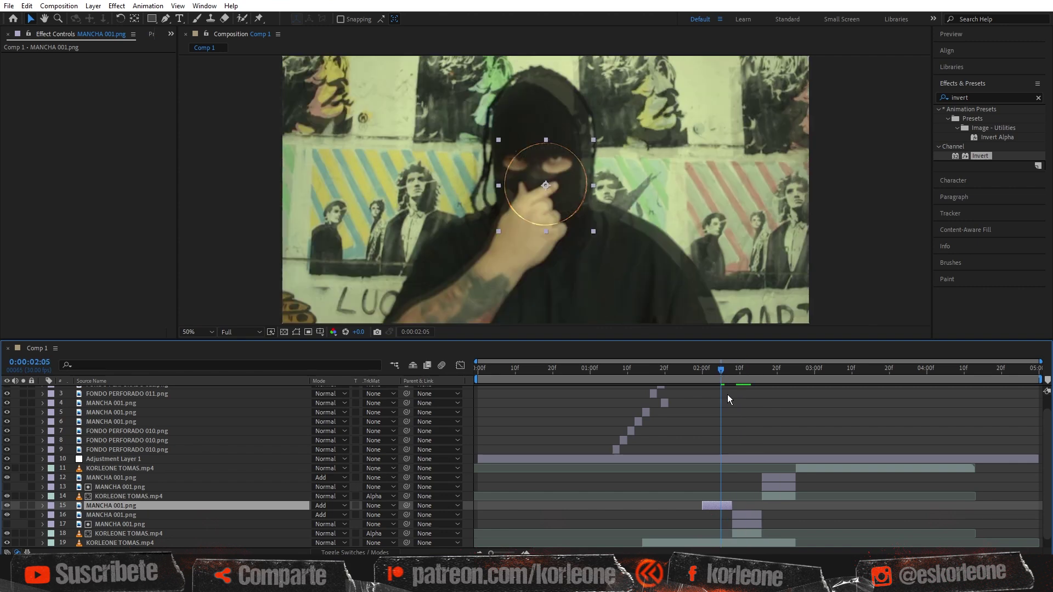
{"action": "left_click", "coordinate": [335, 505]}
{"action": "left_click", "coordinate": [337, 20]}
{"action": "left_click_drag", "start_coordinate": [593, 142], "coordinate": [570, 155]}
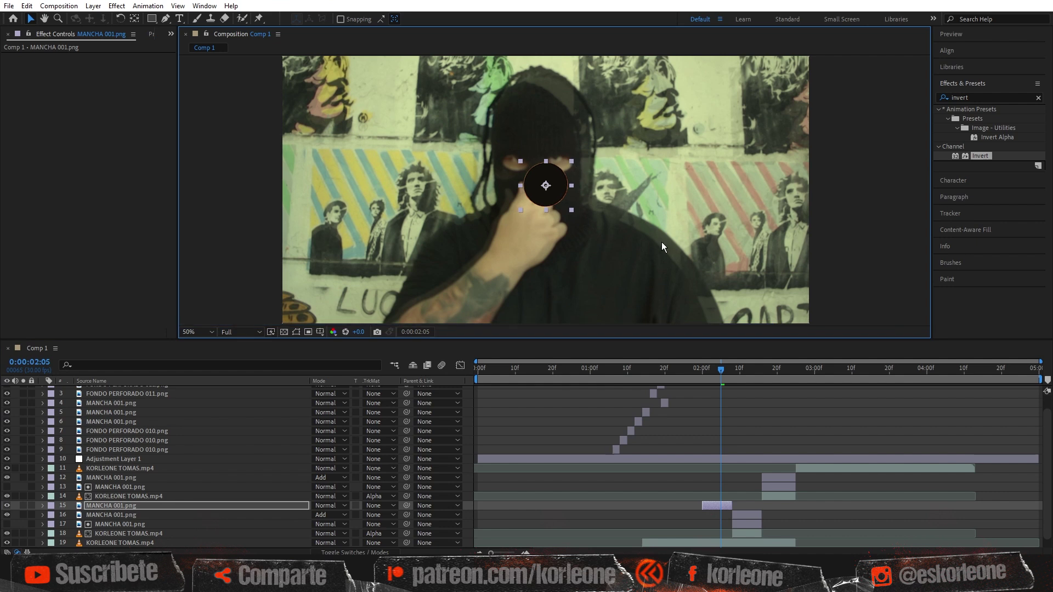
Trim the start of the Normal-mode MANCHA 001.png copy to half its length, keeping it against the matted segment
{"action": "left_click", "coordinate": [718, 508]}
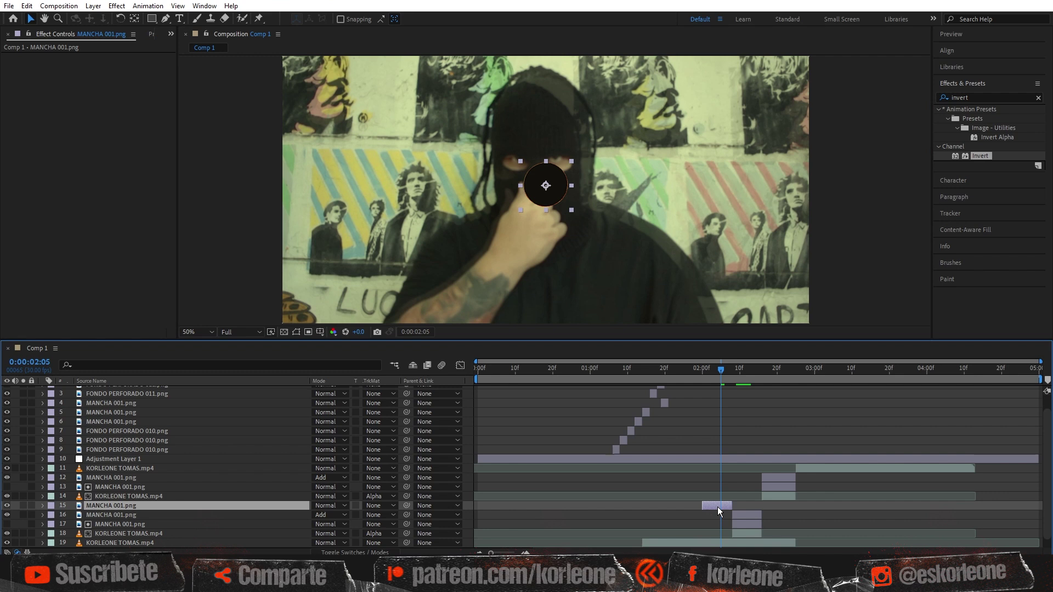
{"action": "left_click_drag", "start_coordinate": [701, 506], "coordinate": [711, 505]}
{"action": "left_click_drag", "start_coordinate": [721, 506], "coordinate": [718, 505]}
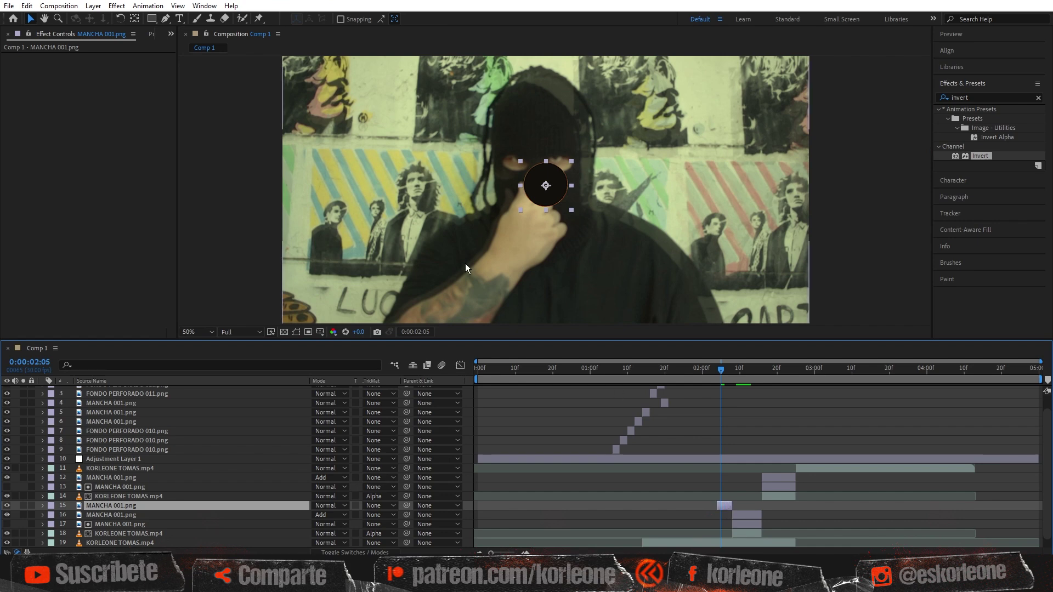
Duplicate the shortened MANCHA 001.png spot, place the copy directly before it, and shrink it to about half size
{"action": "left_click", "coordinate": [27, 6]}
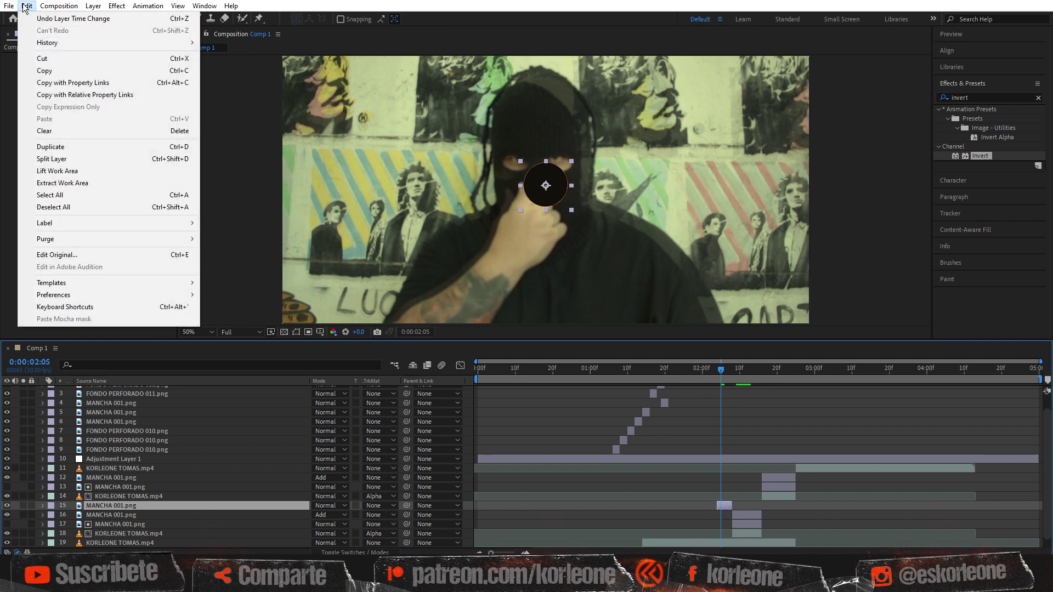
{"action": "left_click", "coordinate": [133, 147]}
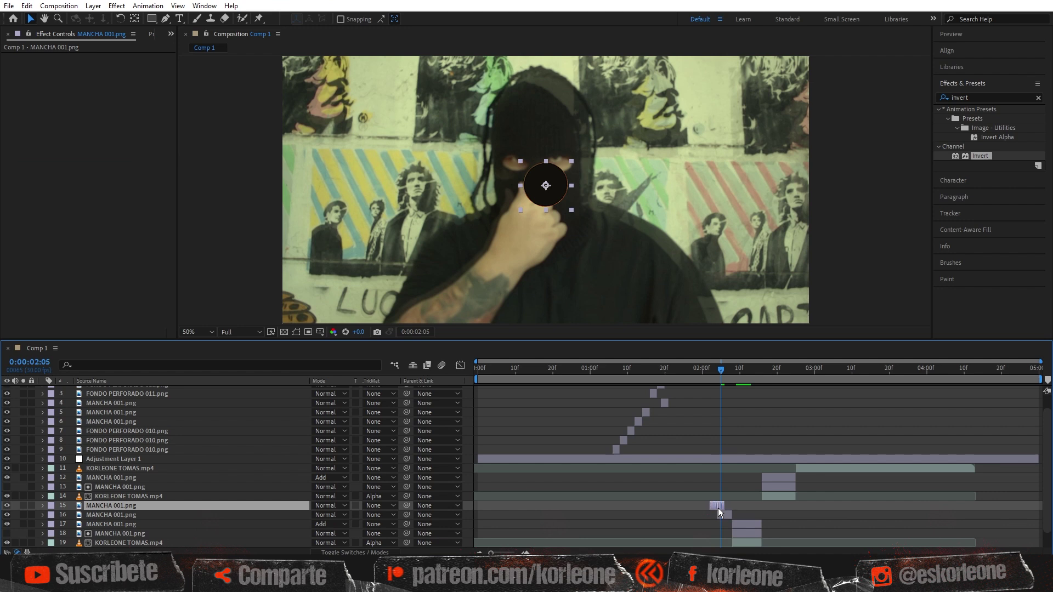
{"action": "left_click_drag", "start_coordinate": [718, 508], "coordinate": [711, 509]}
{"action": "left_click", "coordinate": [709, 373]}
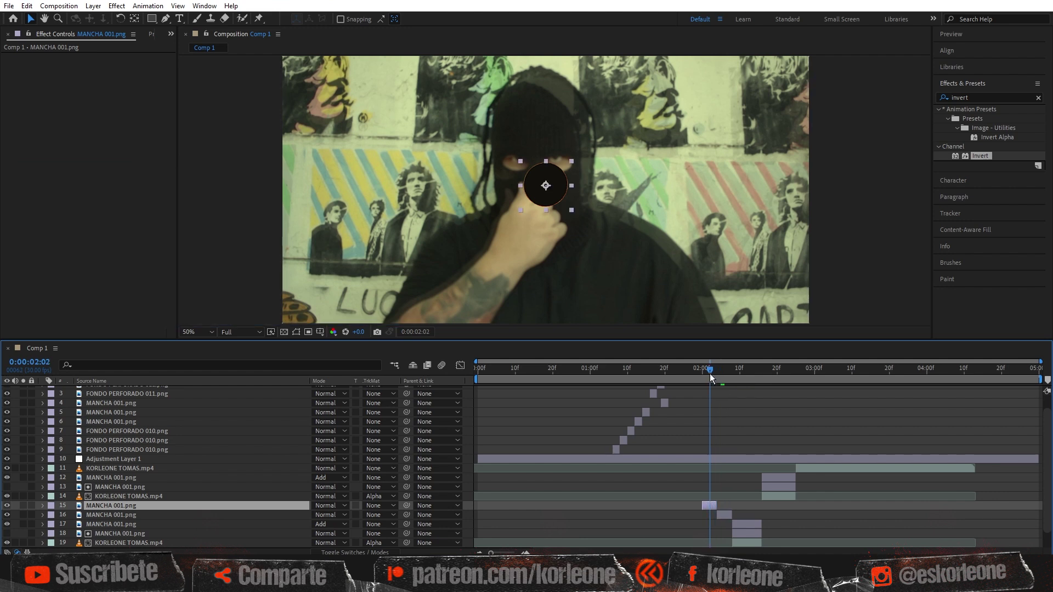
{"action": "left_click_drag", "start_coordinate": [571, 210], "coordinate": [558, 204]}
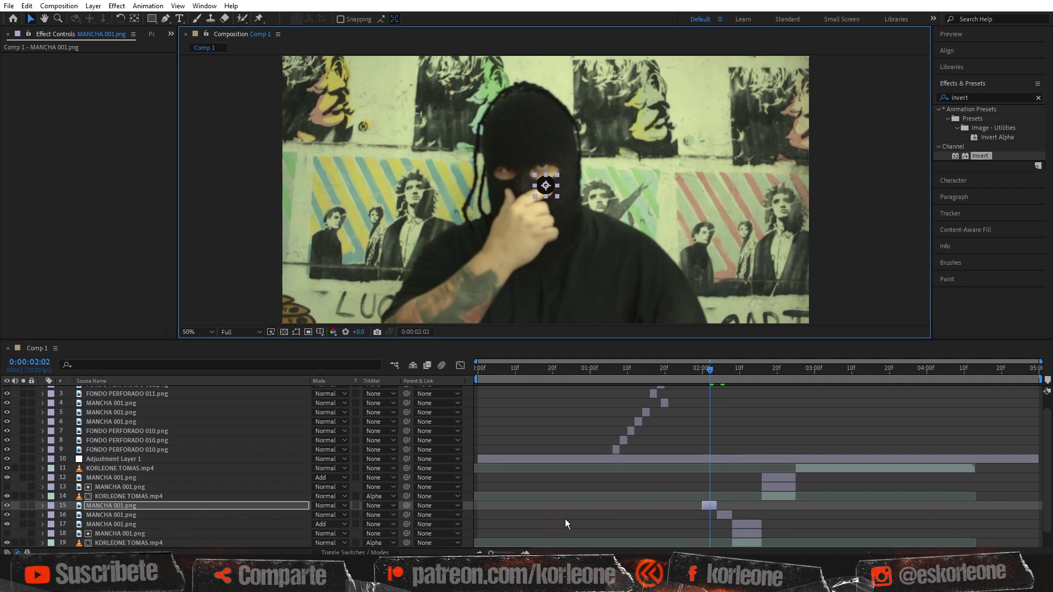
Reduce the timeline's height to show the full composition frame, and purge all files from the disk cache
{"action": "left_click", "coordinate": [480, 553]}
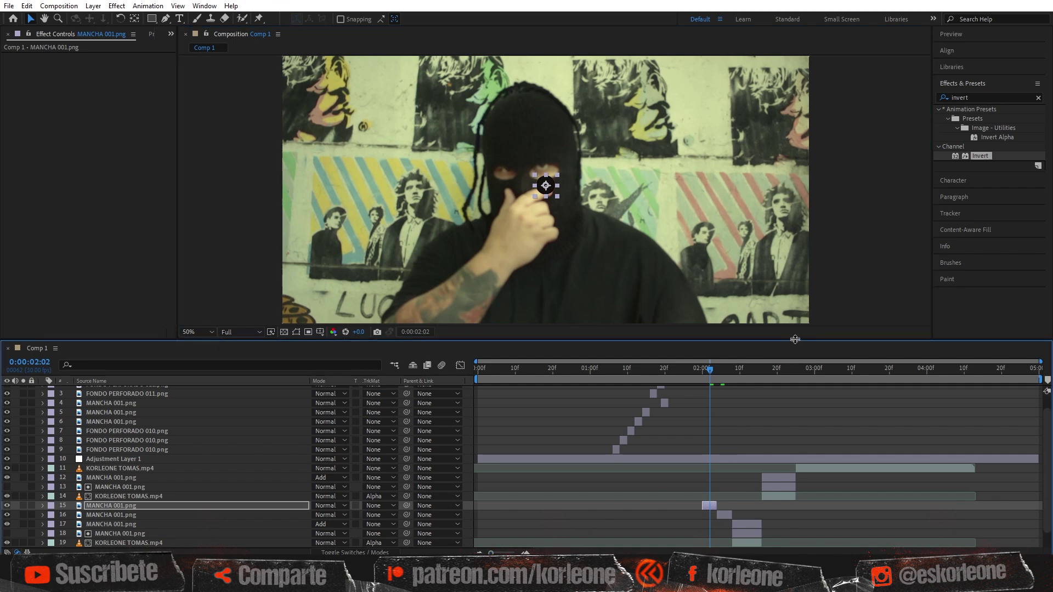
{"action": "left_click_drag", "start_coordinate": [788, 351], "coordinate": [791, 423]}
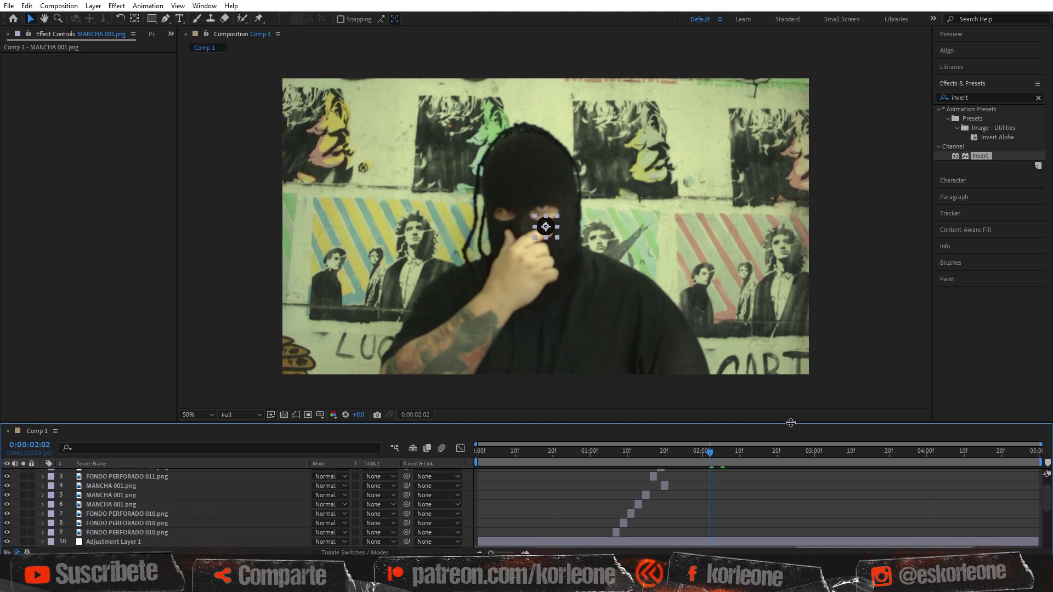
{"action": "left_click", "coordinate": [26, 6]}
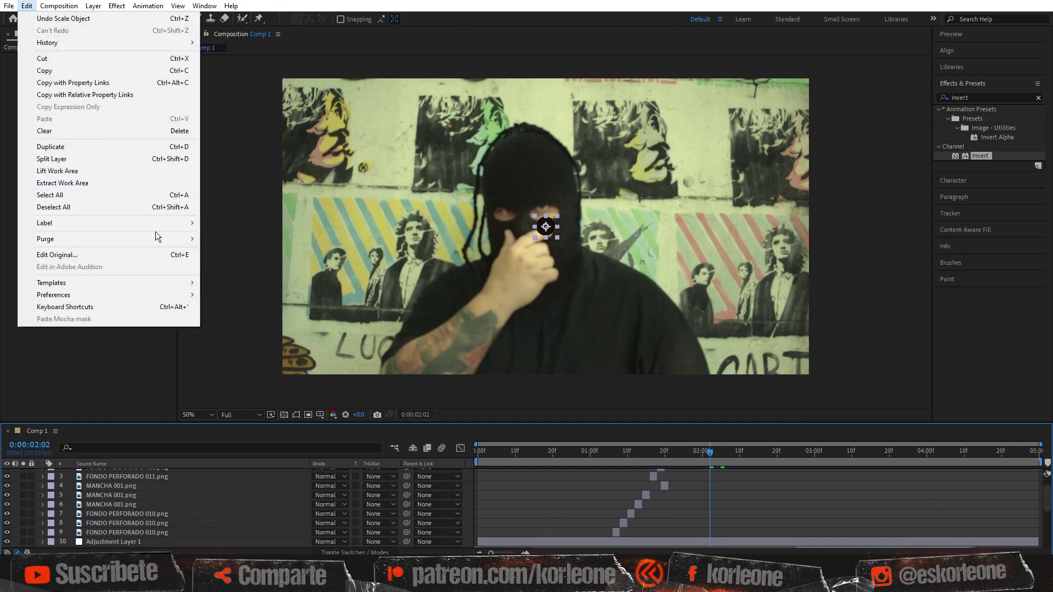
{"action": "mouse_move", "coordinate": [159, 237]}
{"action": "left_click", "coordinate": [212, 235]}
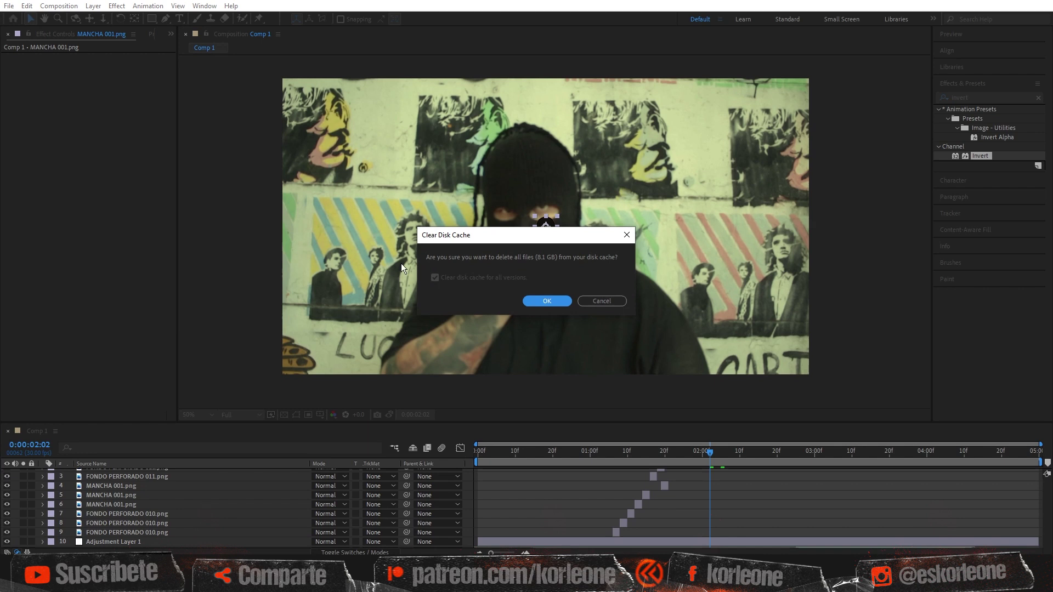
{"action": "left_click", "coordinate": [548, 302]}
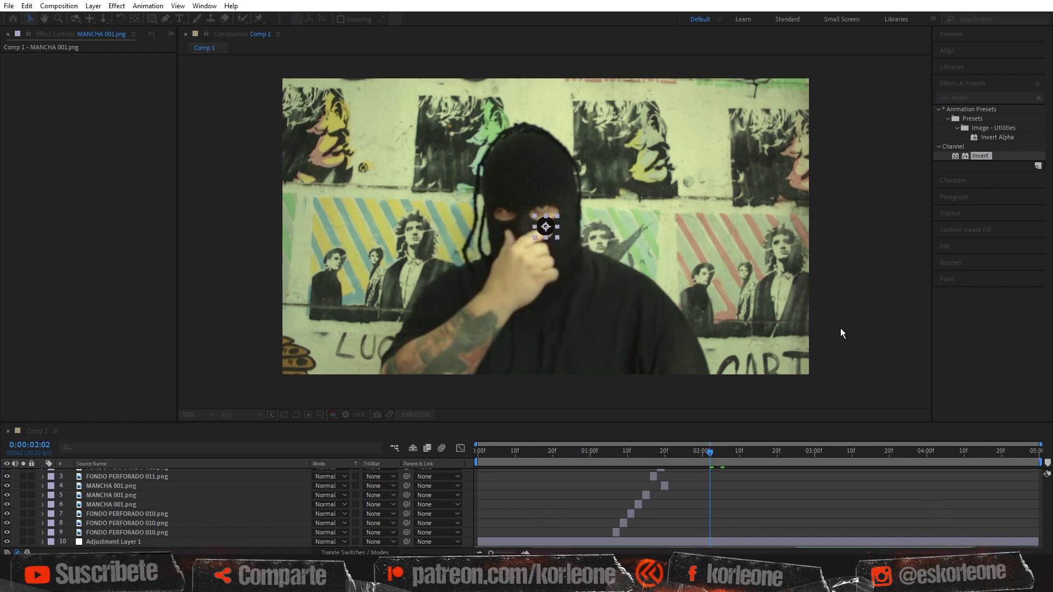
Play back the composition from the first frame to check the transitions
{"action": "left_click", "coordinate": [957, 35]}
{"action": "left_click", "coordinate": [962, 49]}
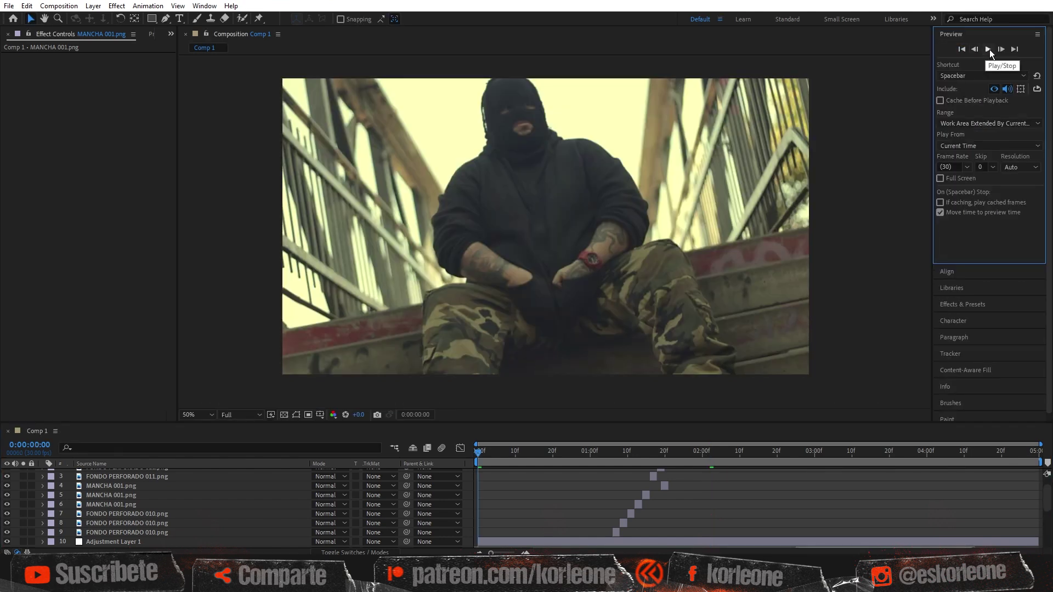
{"action": "left_click", "coordinate": [989, 49]}
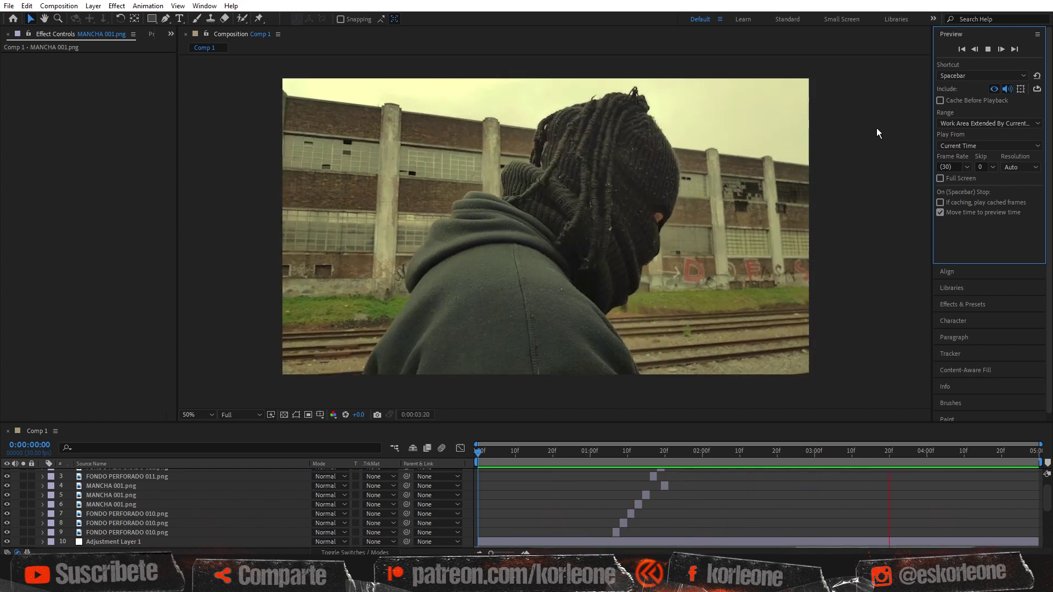
Find the last frame of the final KORLEONE TOMAS.mp4 clip and set the work area end at about 0:00:04:12
{"action": "left_click", "coordinate": [867, 453]}
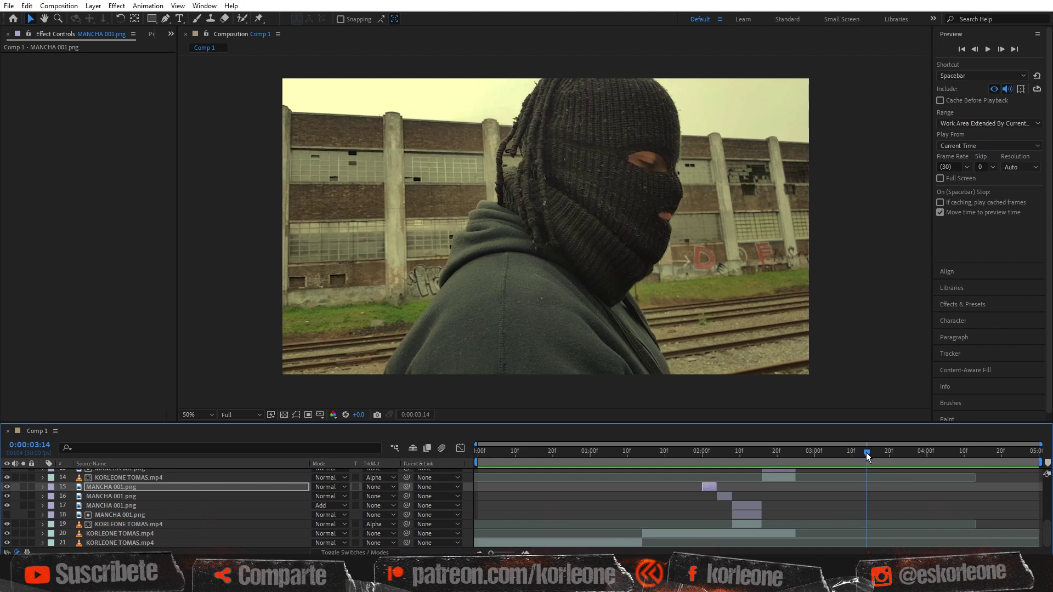
{"action": "left_click", "coordinate": [904, 452]}
{"action": "left_click", "coordinate": [963, 459]}
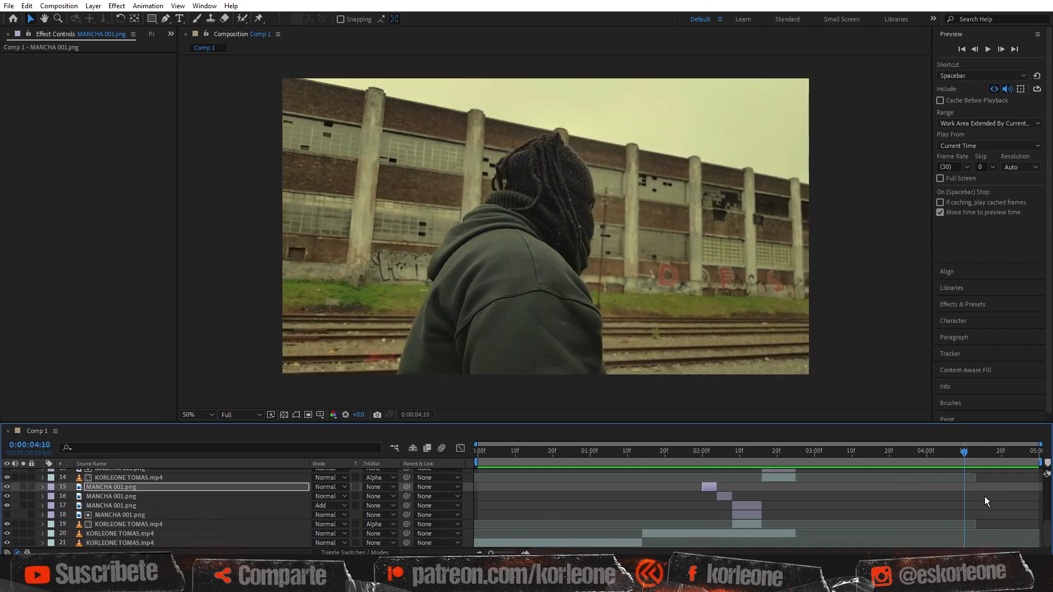
{"action": "scroll", "coordinate": [974, 529], "scroll_direction": "up", "scroll_amount": 5}
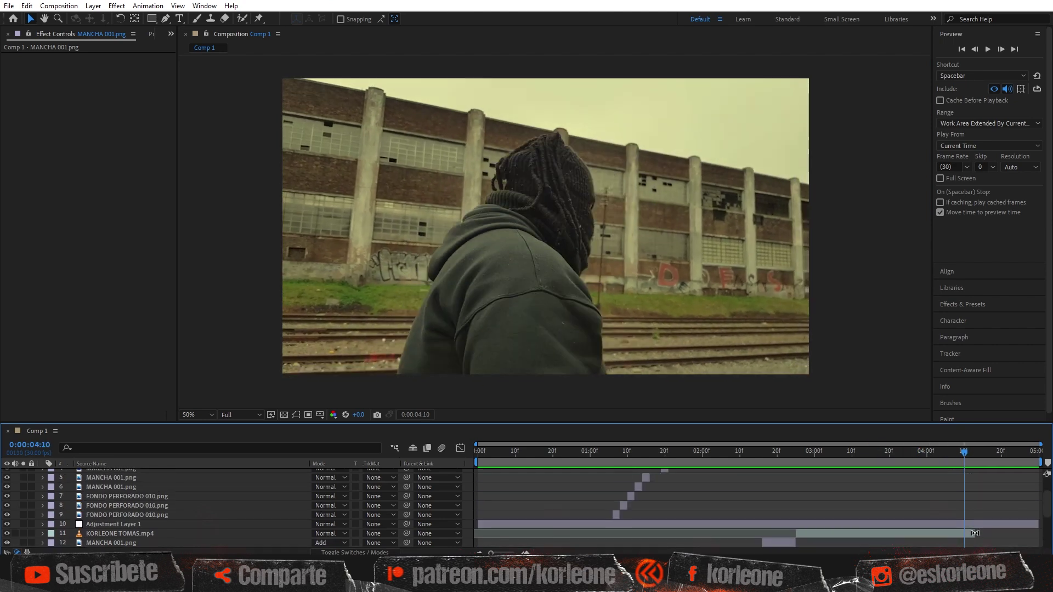
{"action": "scroll", "coordinate": [974, 529], "scroll_direction": "down", "scroll_amount": 2}
{"action": "left_click", "coordinate": [972, 450]}
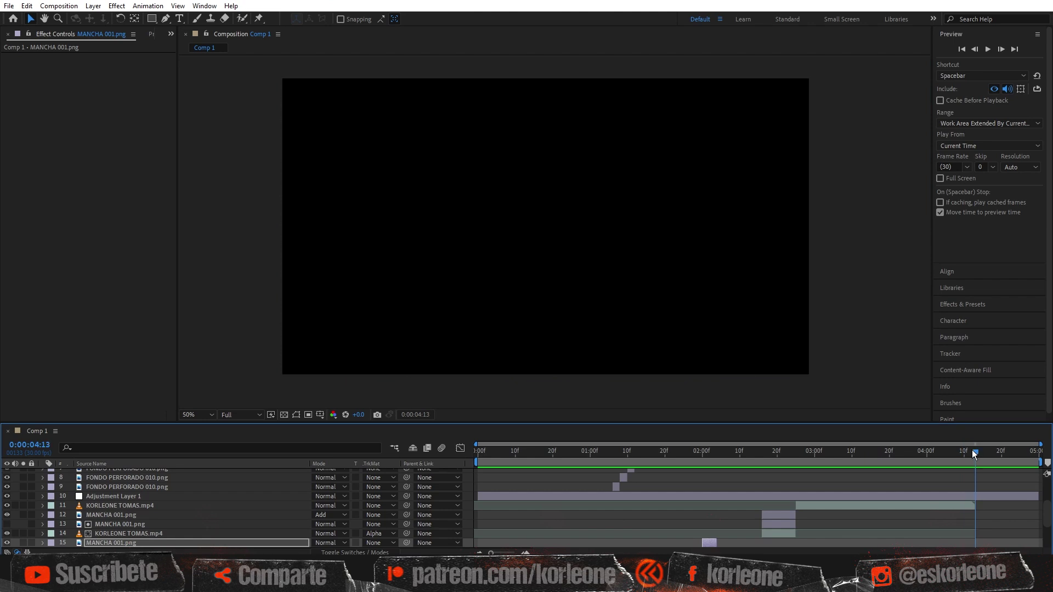
{"action": "left_click", "coordinate": [981, 452]}
{"action": "left_click", "coordinate": [1041, 453]}
{"action": "left_click_drag", "start_coordinate": [1040, 454], "coordinate": [971, 454]}
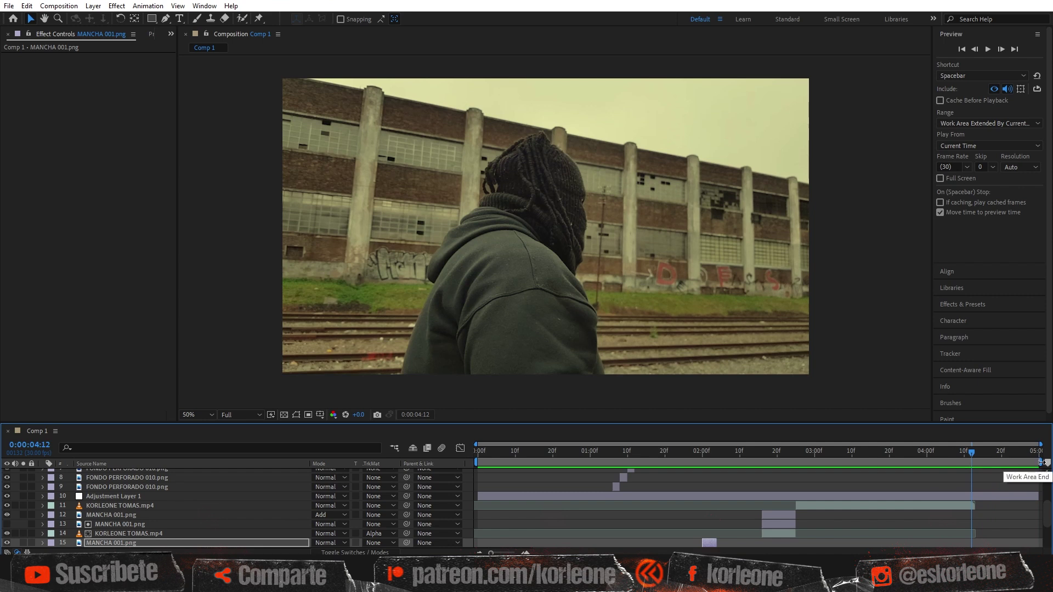
{"action": "mouse_move", "coordinate": [1040, 463]}
{"action": "left_mouse_down"}
{"action": "mouse_move", "coordinate": [975, 469]}
{"action": "mouse_move", "coordinate": [953, 450]}
{"action": "left_mouse_up"}
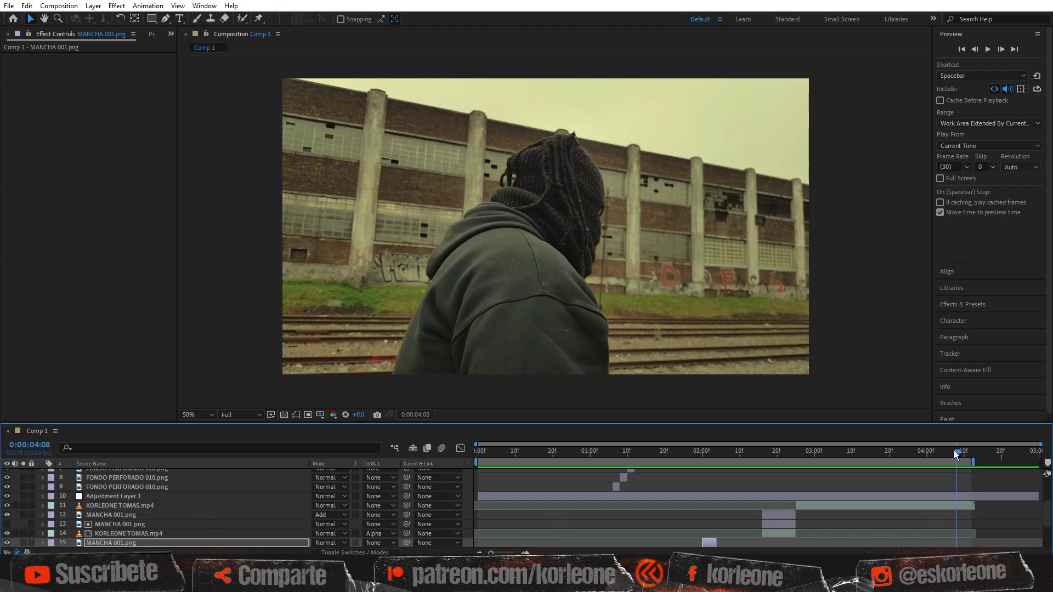
Preview the shortened work area and check the large circle transition at 0:00:02:19
{"action": "left_click", "coordinate": [988, 51]}
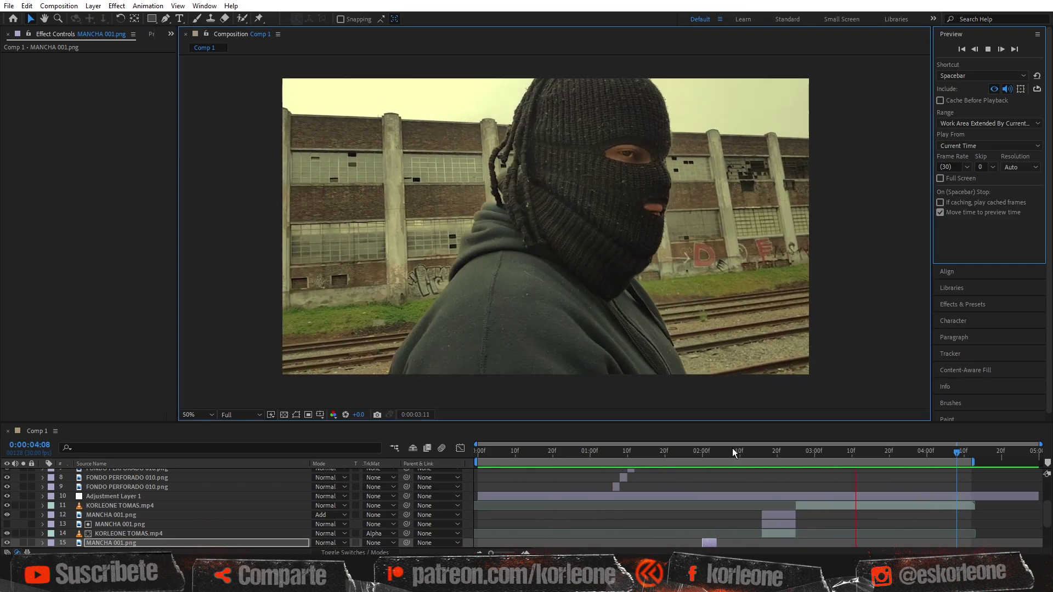
{"action": "key", "text": "space"}
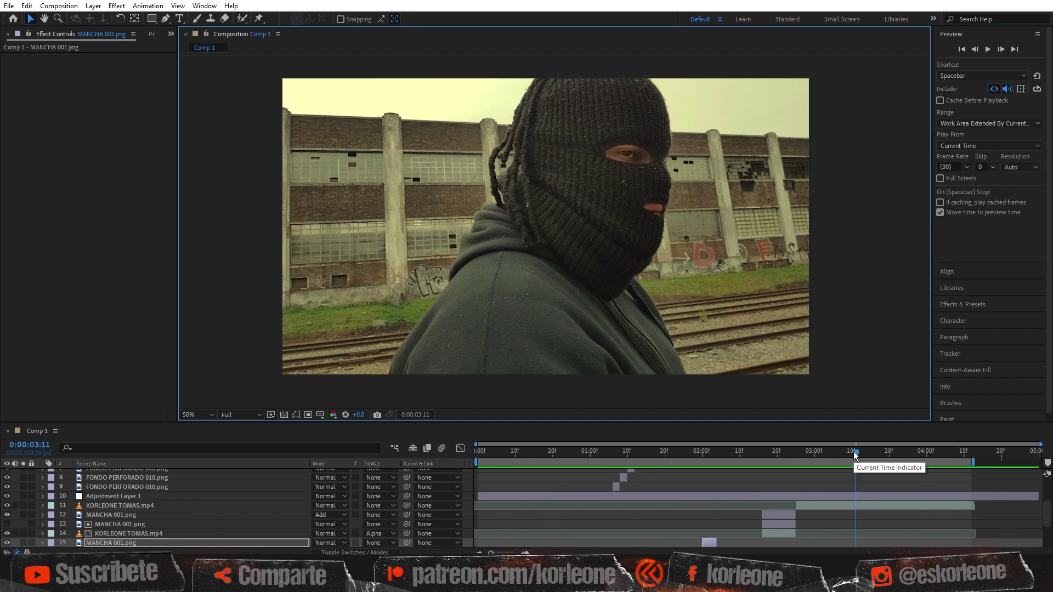
{"action": "left_click_drag", "start_coordinate": [854, 456], "coordinate": [772, 457]}
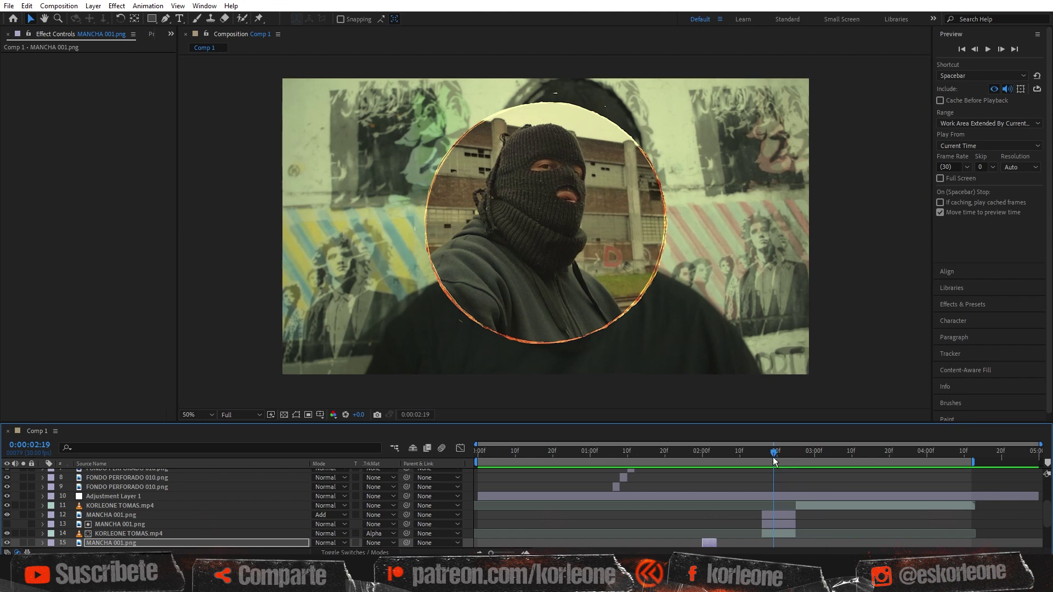
Split the earlier matted KORLEONE TOMAS.mp4 segment and its two MANCHA 001.png layers at 0:00:02:12
{"action": "scroll", "coordinate": [785, 492], "scroll_direction": "down", "scroll_amount": 1}
{"action": "left_click_drag", "start_coordinate": [702, 457], "coordinate": [746, 463]}
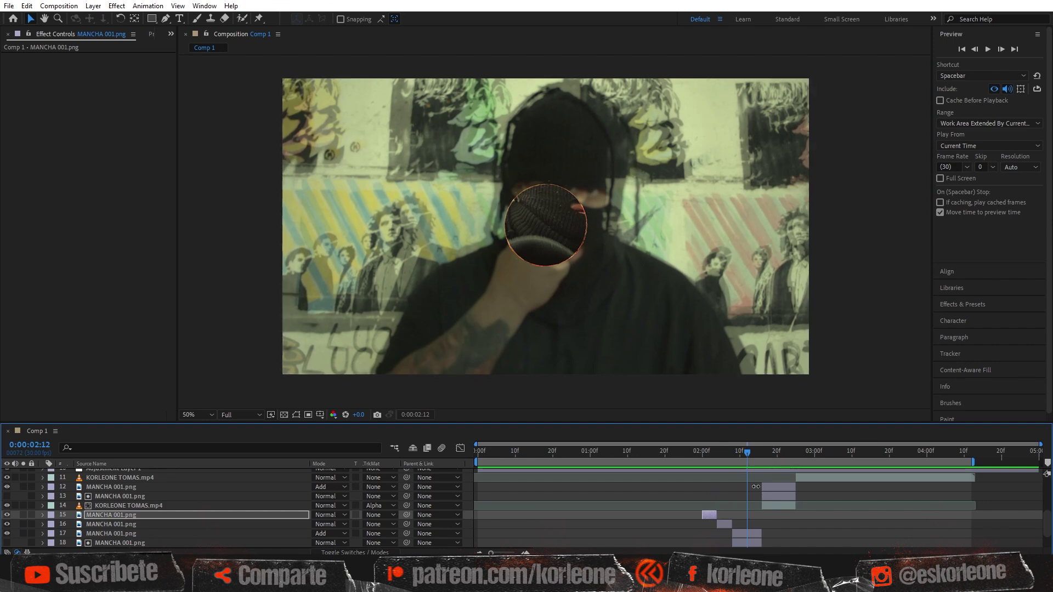
{"action": "scroll", "coordinate": [785, 522], "scroll_direction": "down", "scroll_amount": 1}
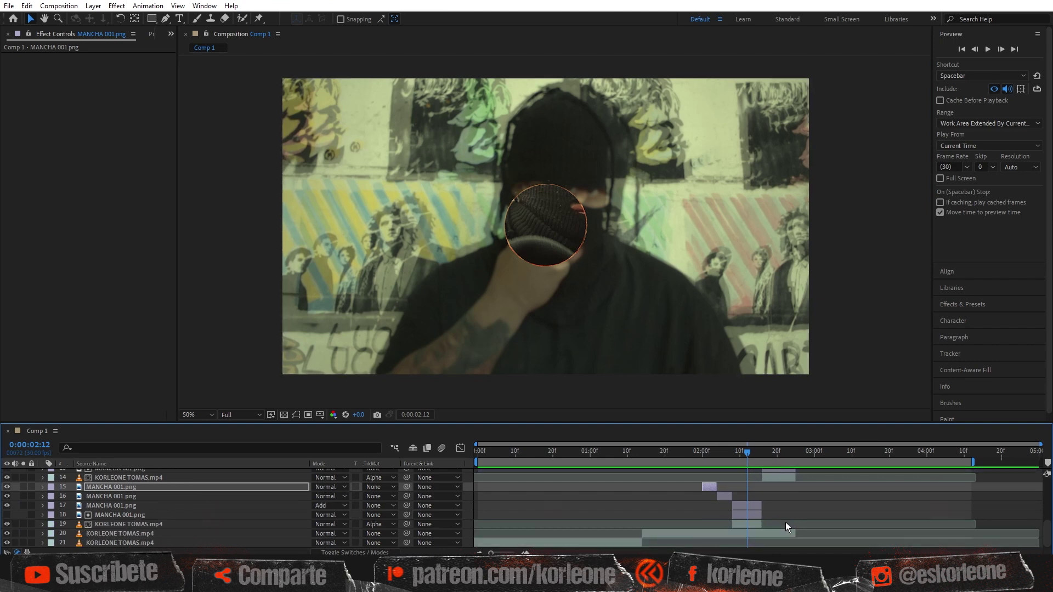
{"action": "mouse_move", "coordinate": [745, 452]}
{"action": "left_mouse_down"}
{"action": "mouse_move", "coordinate": [772, 452]}
{"action": "mouse_move", "coordinate": [745, 451]}
{"action": "left_mouse_up"}
{"action": "left_click", "coordinate": [752, 505]}
{"action": "left_click", "coordinate": [752, 525], "text": "shift"}
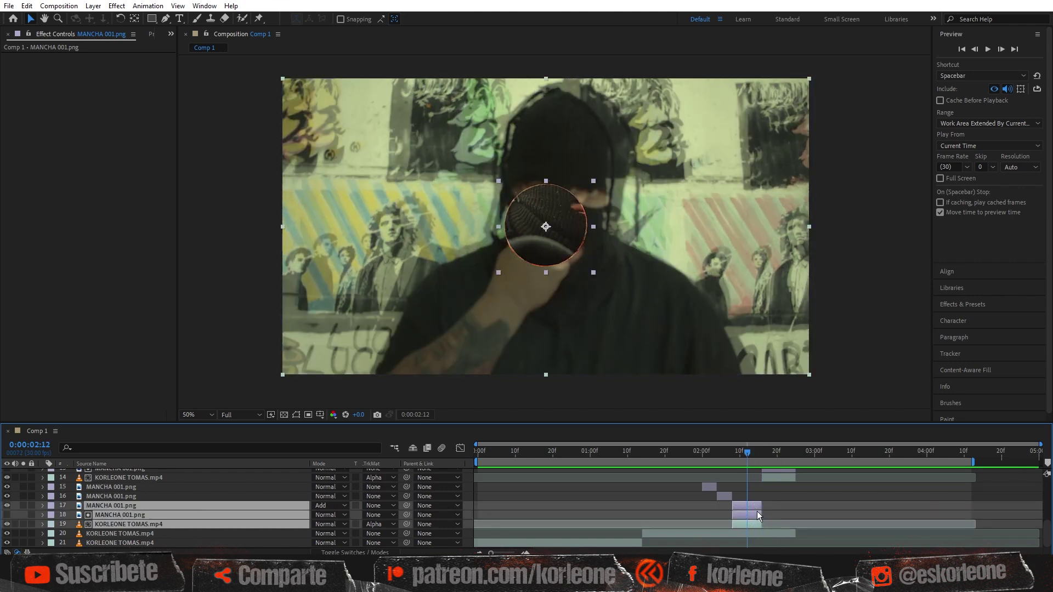
{"action": "key", "text": "ctrl+shift+d"}
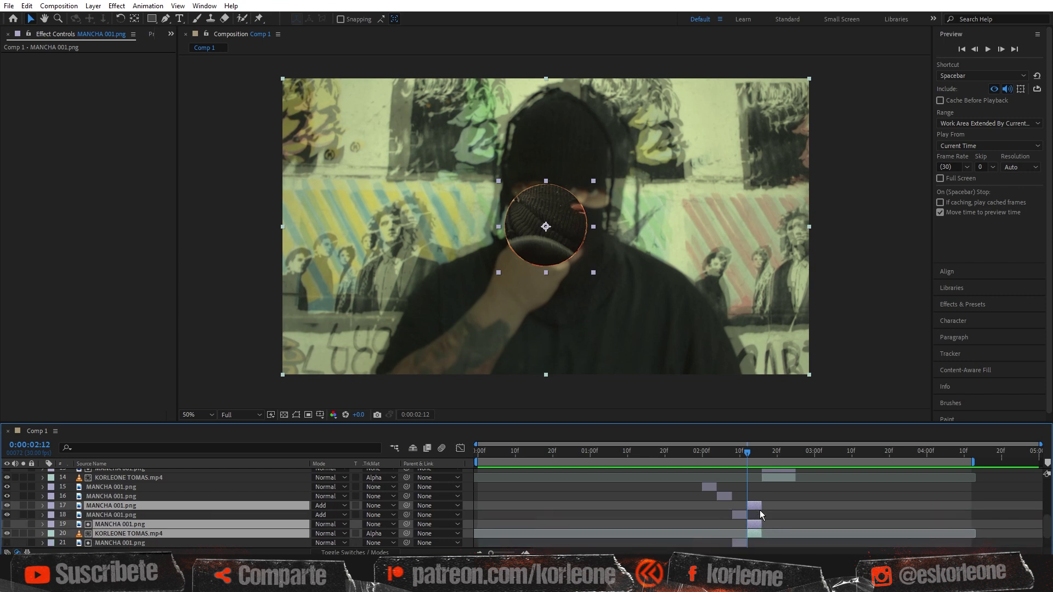
{"action": "left_click", "coordinate": [778, 525]}
{"action": "left_click", "coordinate": [758, 531]}
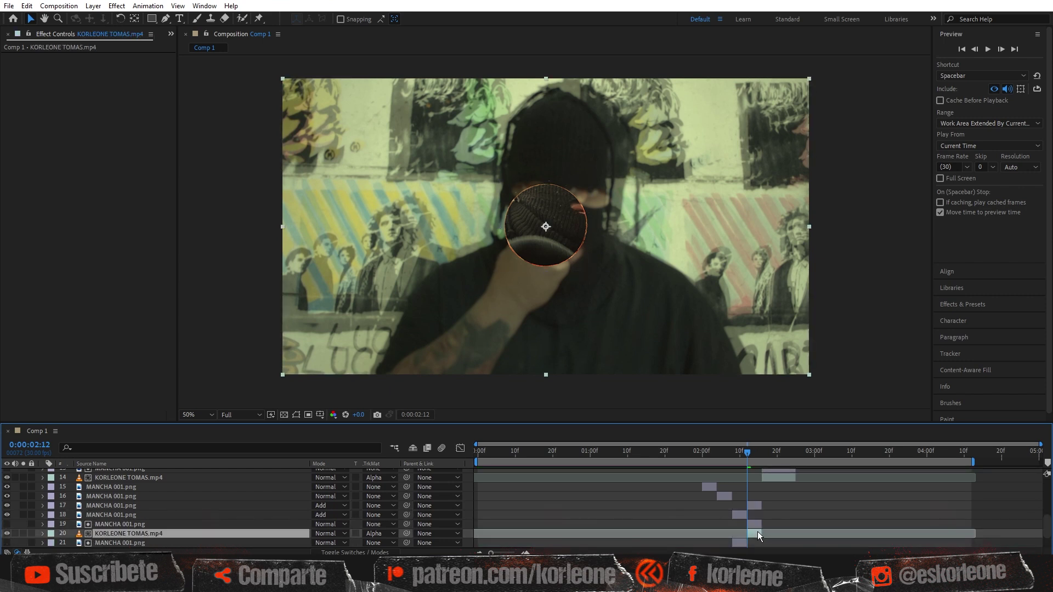
{"action": "left_click", "coordinate": [758, 525], "text": "ctrl"}
{"action": "left_click", "coordinate": [757, 505], "text": "ctrl"}
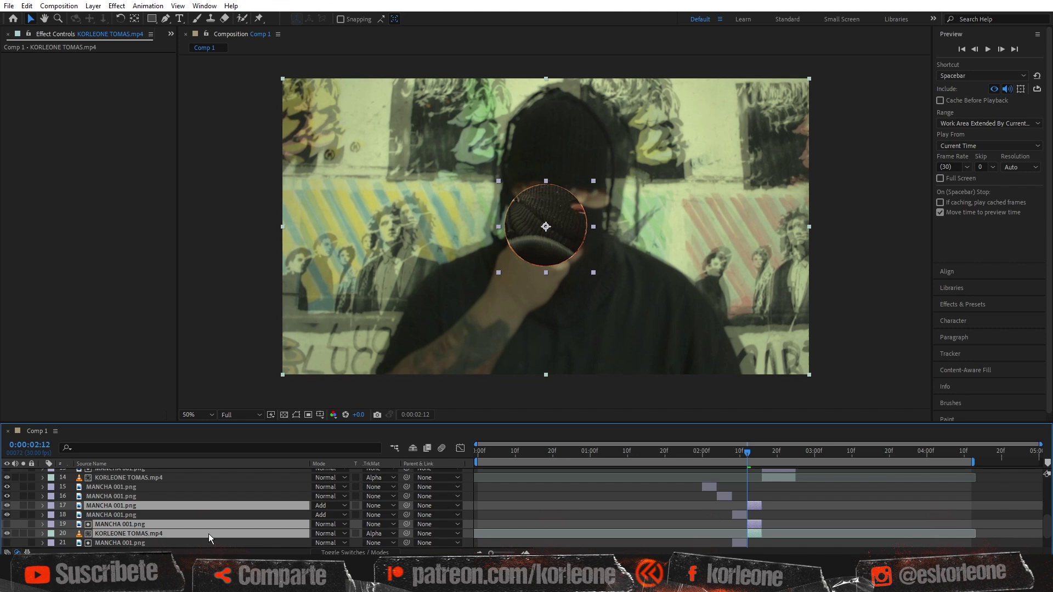
{"action": "left_click_drag", "start_coordinate": [209, 534], "coordinate": [212, 512]}
{"action": "scroll", "coordinate": [797, 513], "scroll_direction": "down", "scroll_amount": 2}
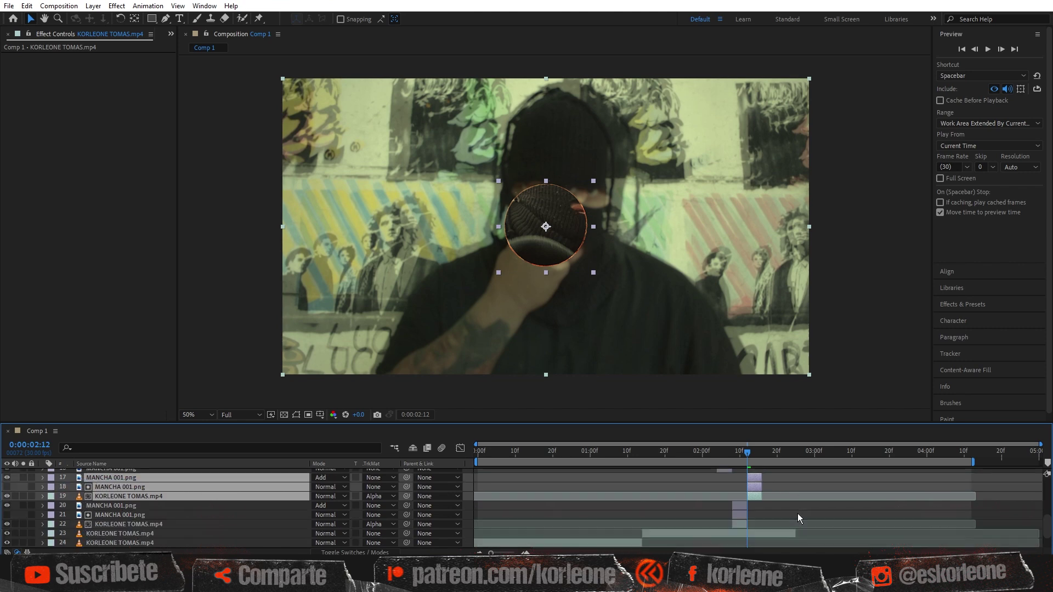
Scale up both MANCHA 001.png layers of the segment at 0:00:02:13 to a medium circle around the masked face
{"action": "left_click_drag", "start_coordinate": [741, 452], "coordinate": [752, 453]}
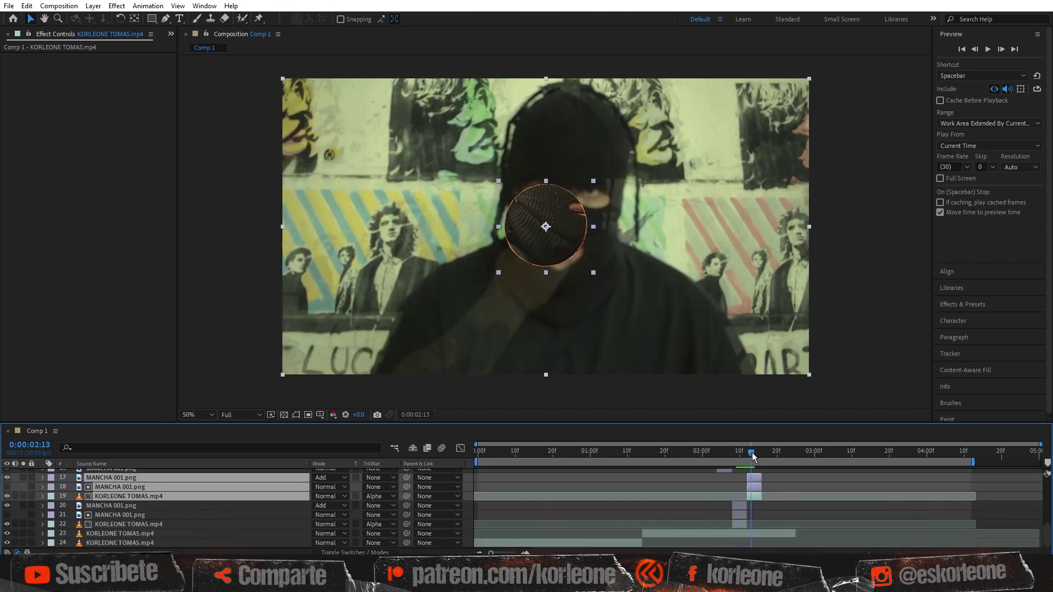
{"action": "left_click", "coordinate": [758, 498], "text": "ctrl"}
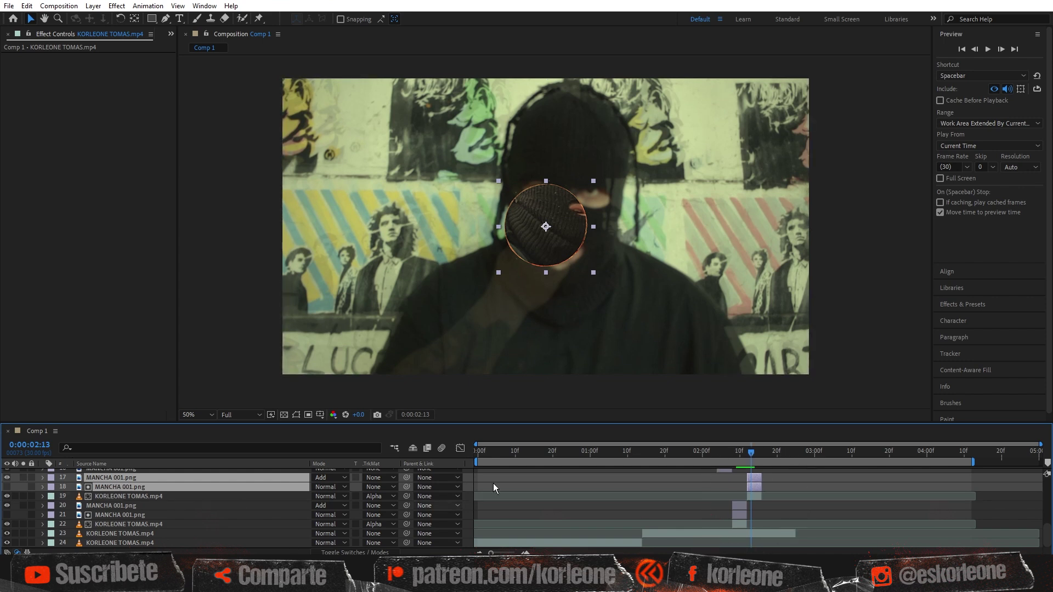
{"action": "left_click", "coordinate": [757, 497]}
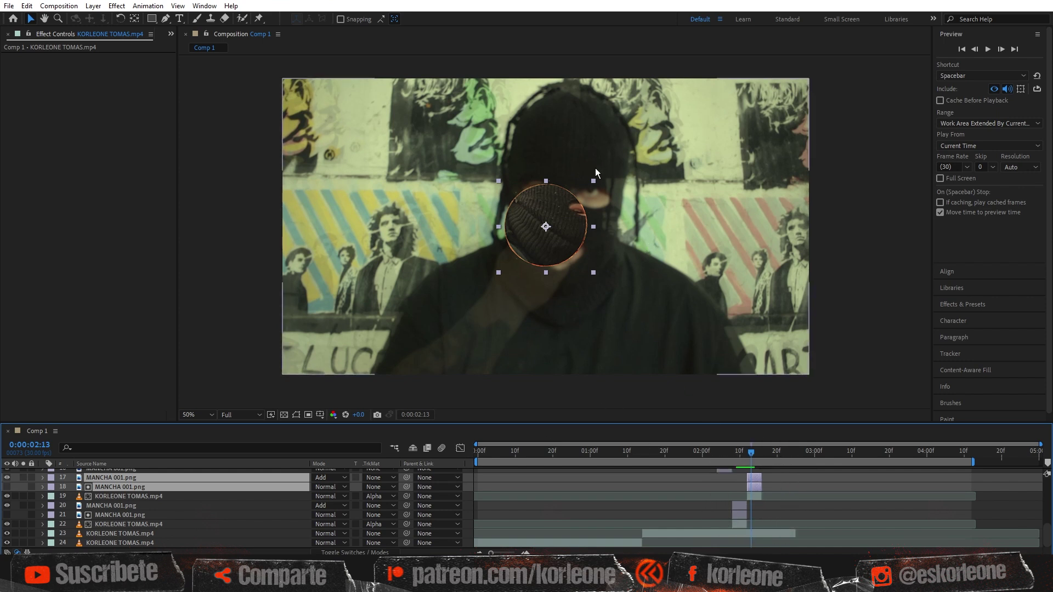
{"action": "left_click_drag", "start_coordinate": [594, 180], "coordinate": [631, 148]}
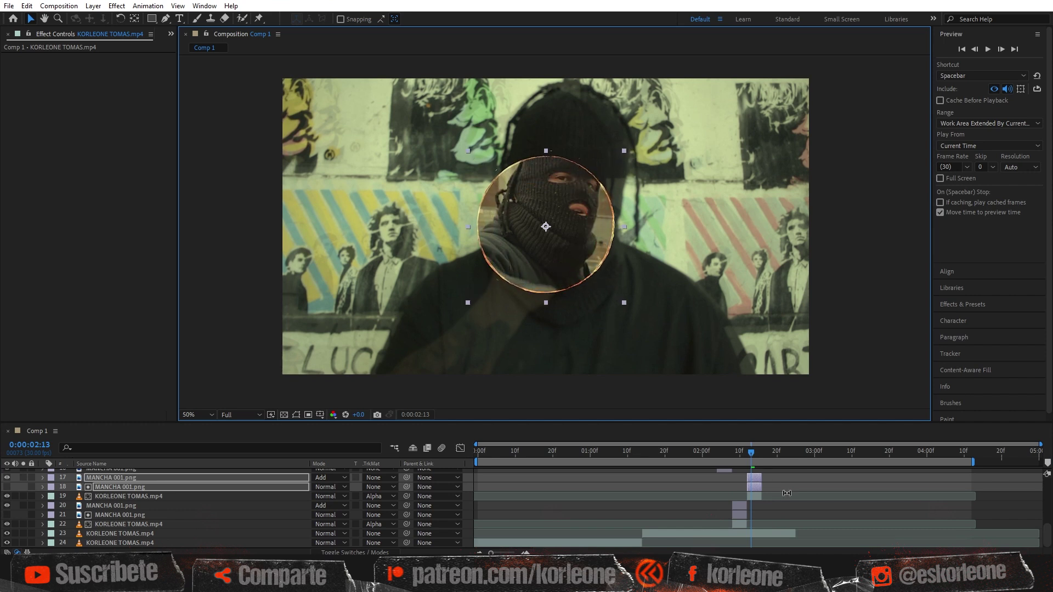
{"action": "scroll", "coordinate": [787, 493], "scroll_direction": "up", "scroll_amount": 1}
{"action": "scroll", "coordinate": [787, 493], "scroll_direction": "up", "scroll_amount": 1}
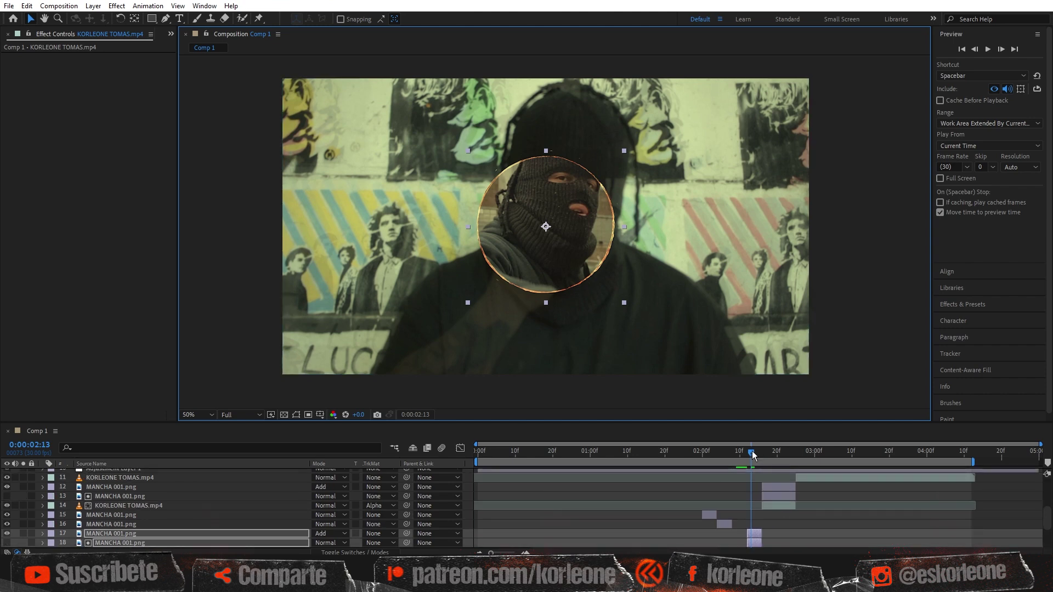
Split the large circle's KORLEONE TOMAS.mp4 and two MANCHA 001.png layers at 0:00:02:20 and regroup the new halves together above the originals
{"action": "left_click_drag", "start_coordinate": [751, 452], "coordinate": [778, 453]}
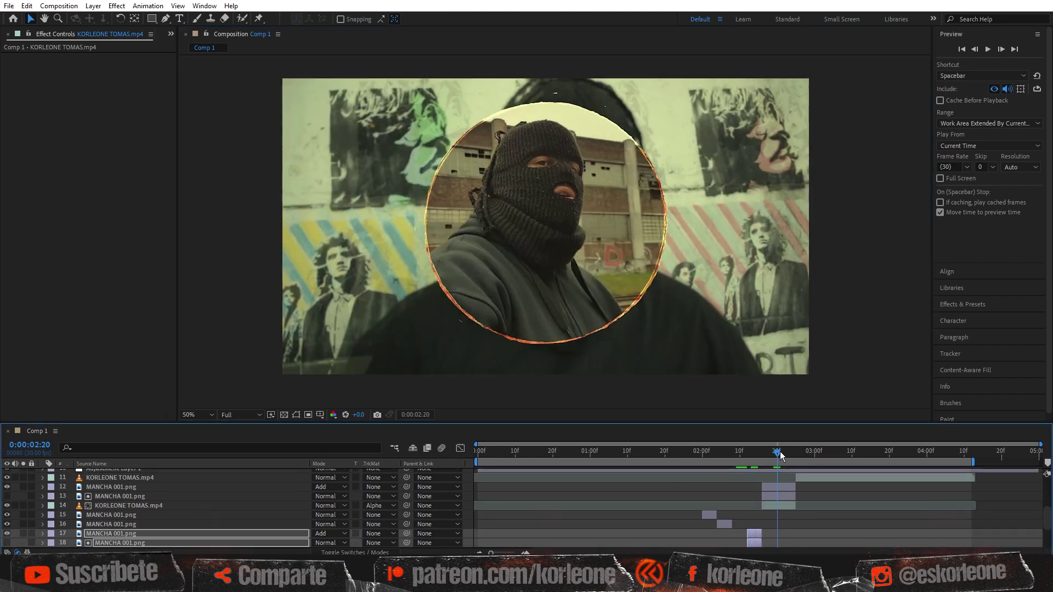
{"action": "left_click_drag", "start_coordinate": [781, 456], "coordinate": [779, 456]}
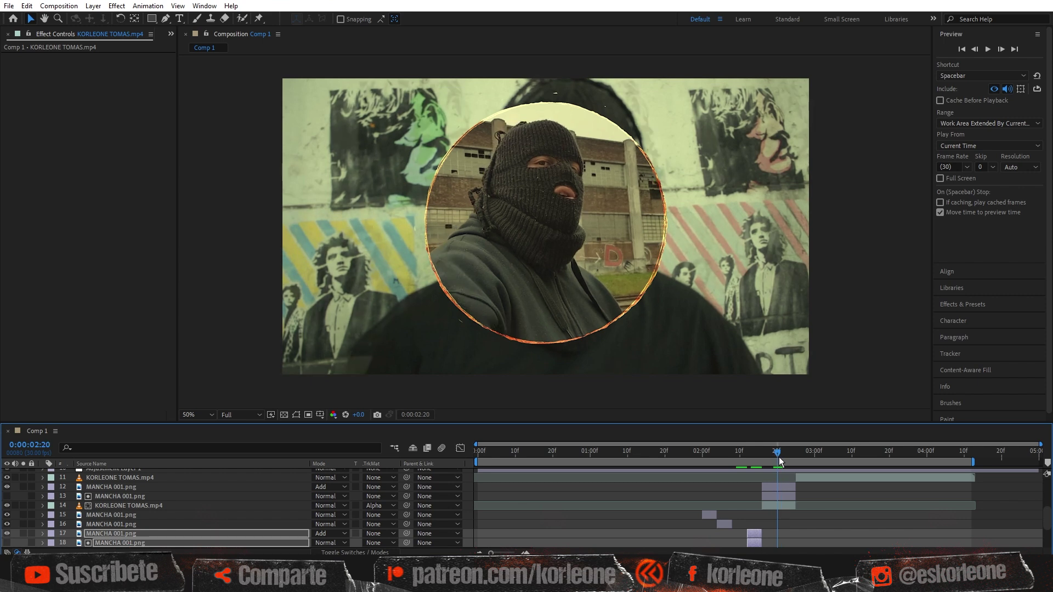
{"action": "left_click", "coordinate": [784, 503]}
{"action": "left_click", "coordinate": [786, 488], "text": "shift"}
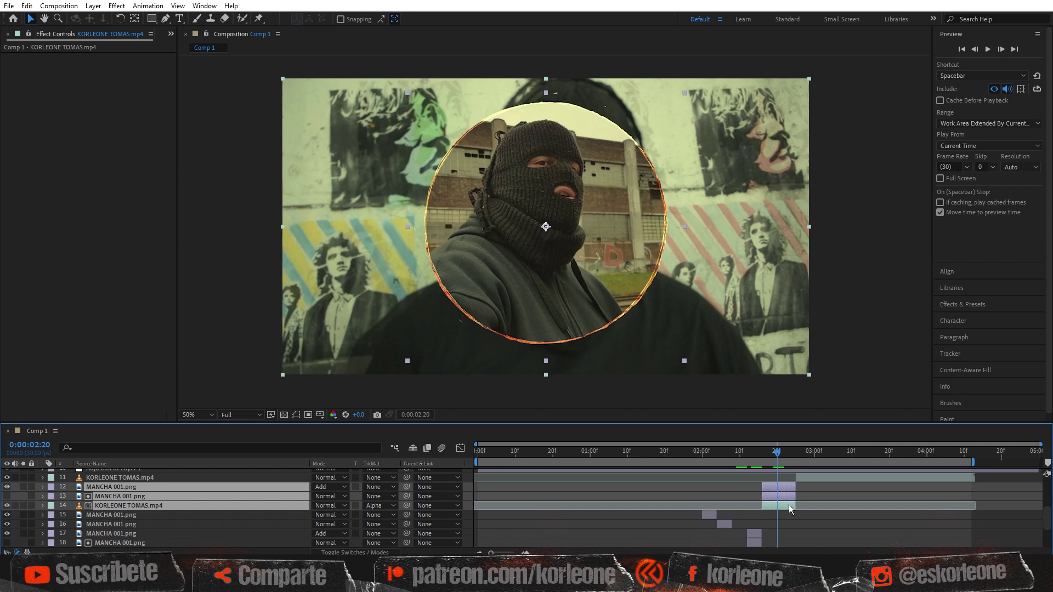
{"action": "key", "text": "ctrl+shift+d"}
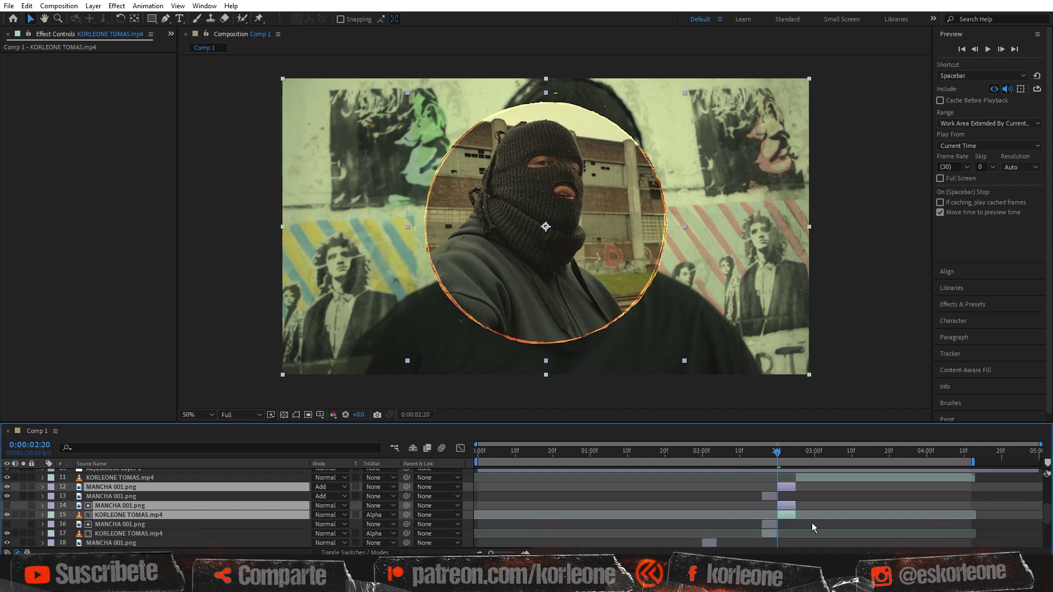
{"action": "left_click_drag", "start_coordinate": [155, 518], "coordinate": [216, 499]}
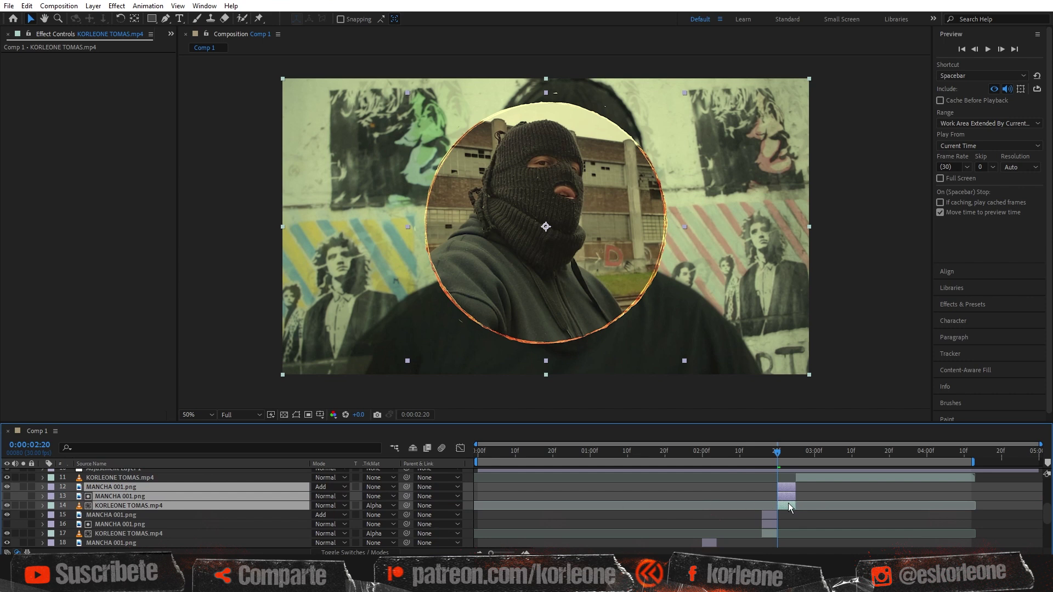
{"action": "left_click_drag", "start_coordinate": [778, 454], "coordinate": [785, 454]}
{"action": "left_click", "coordinate": [809, 496]}
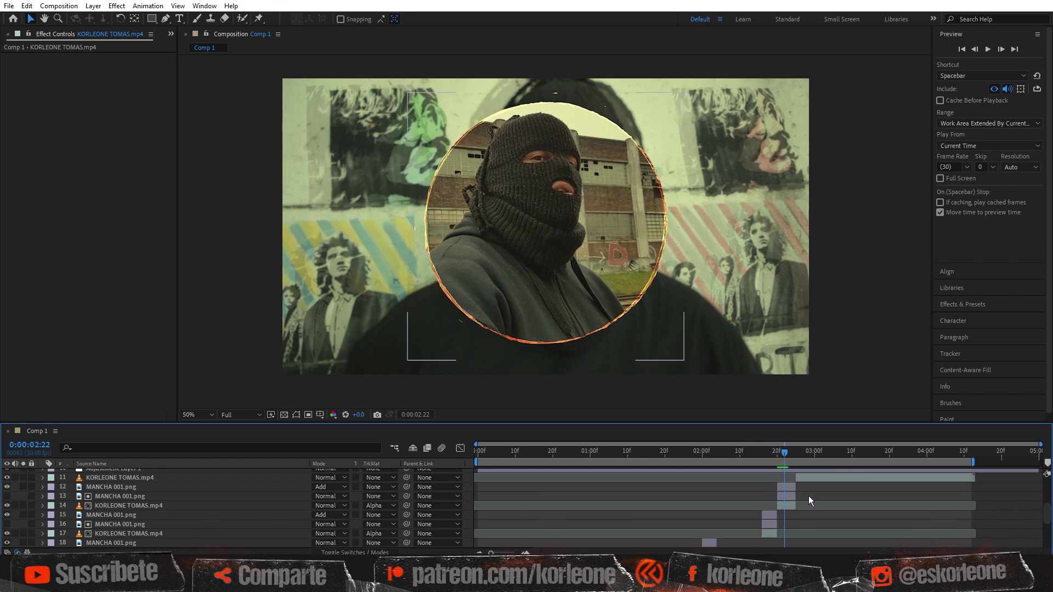
{"action": "left_click", "coordinate": [788, 486]}
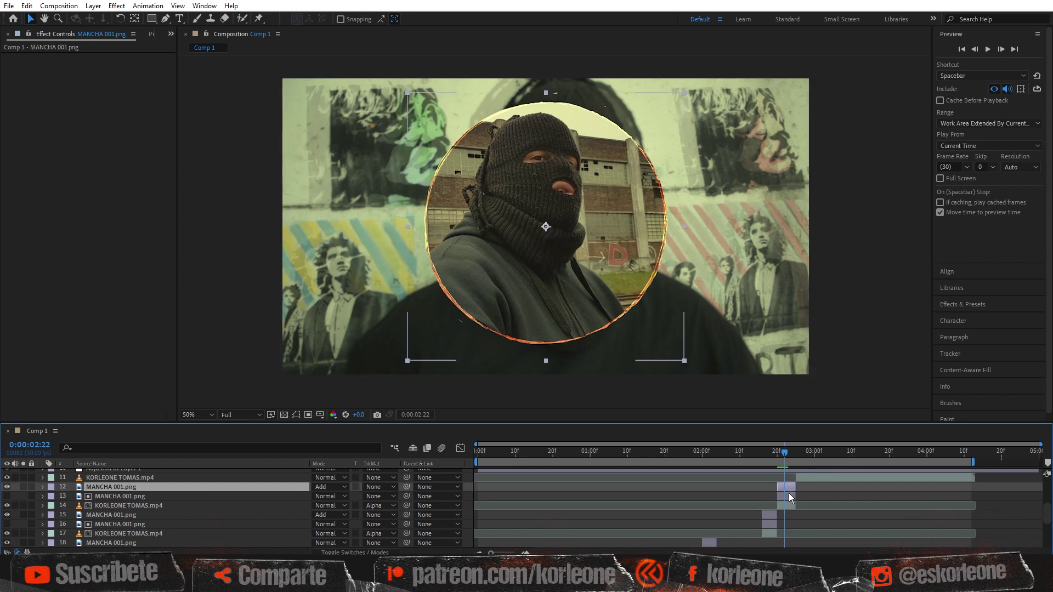
{"action": "left_click", "coordinate": [789, 494], "text": "shift"}
{"action": "left_click_drag", "start_coordinate": [685, 359], "coordinate": [663, 345]}
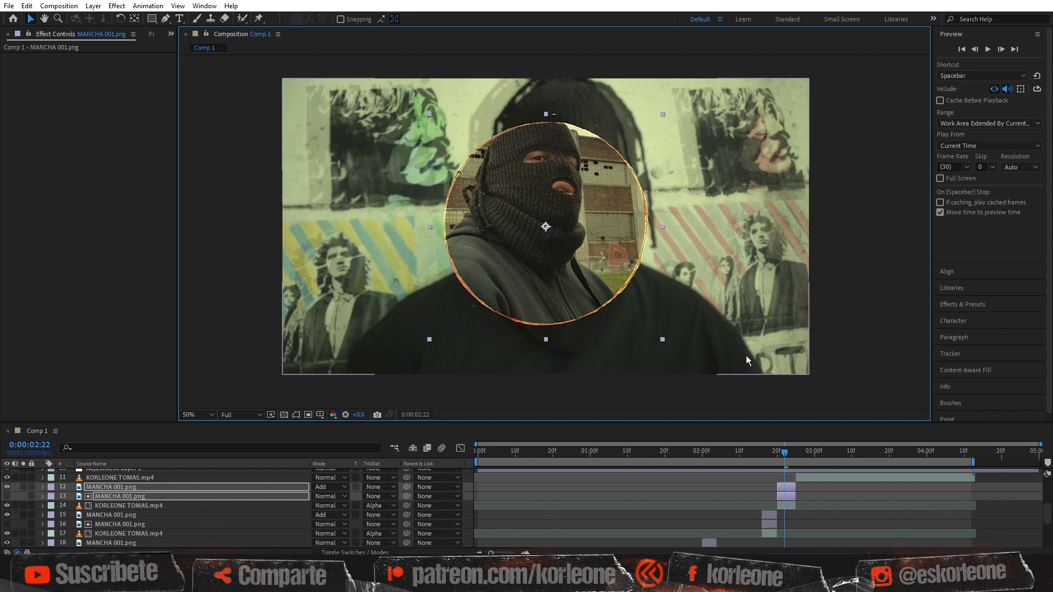
{"action": "key", "text": "ctrl+z"}
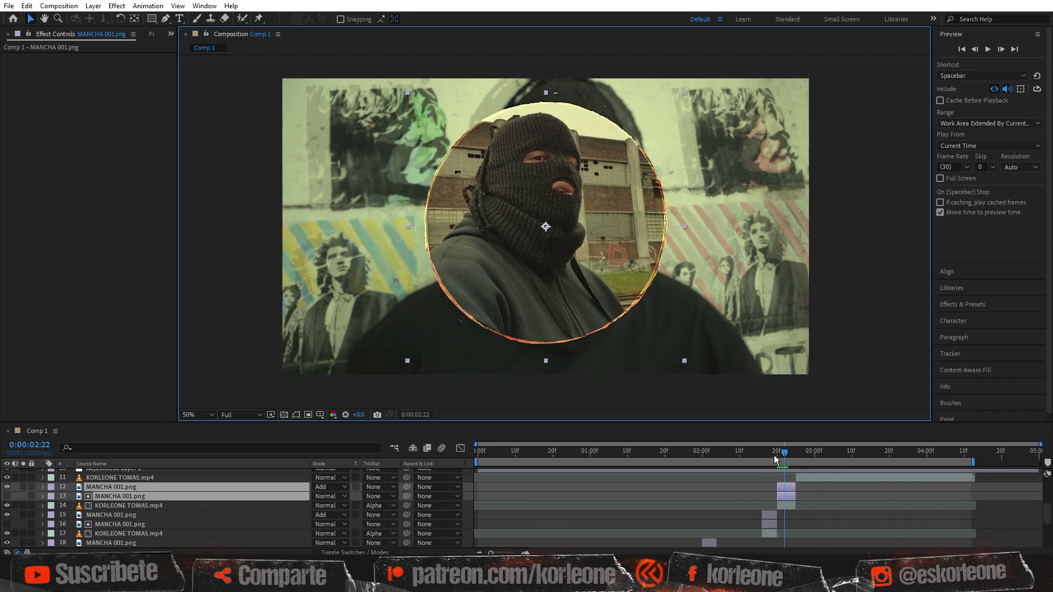
Scale down both MANCHA 001.png layers of the segment at 0:00:02:18 to a circle slightly larger than the preceding one
{"action": "left_click", "coordinate": [770, 453]}
{"action": "scroll", "coordinate": [782, 498], "scroll_direction": "down", "scroll_amount": 3}
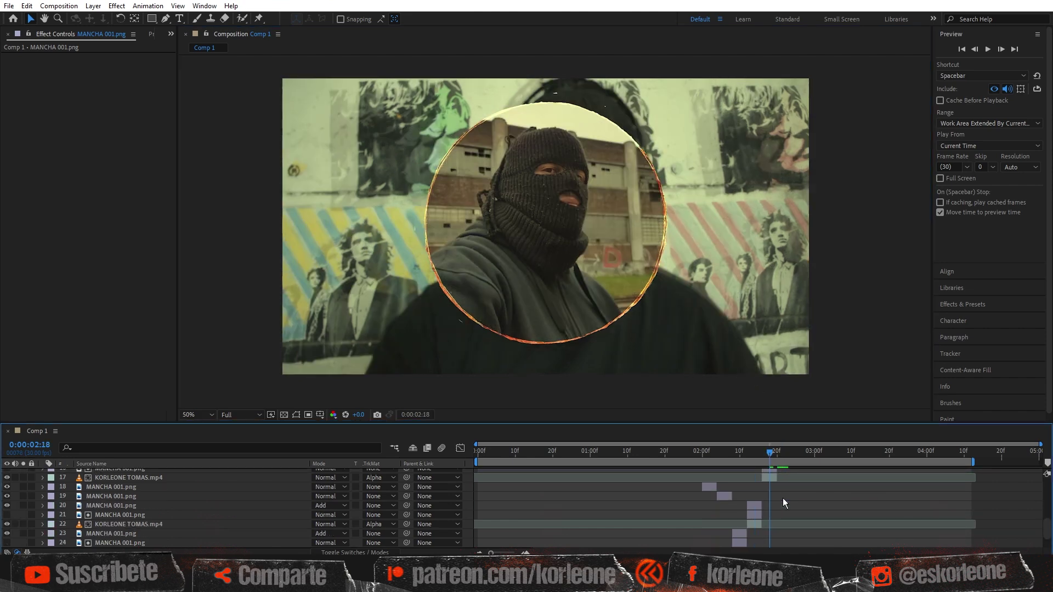
{"action": "left_click", "coordinate": [754, 452]}
{"action": "left_click", "coordinate": [769, 451]}
{"action": "scroll", "coordinate": [775, 501], "scroll_direction": "up", "scroll_amount": 2}
{"action": "left_click", "coordinate": [771, 495]}
{"action": "left_click", "coordinate": [771, 486], "text": "shift"}
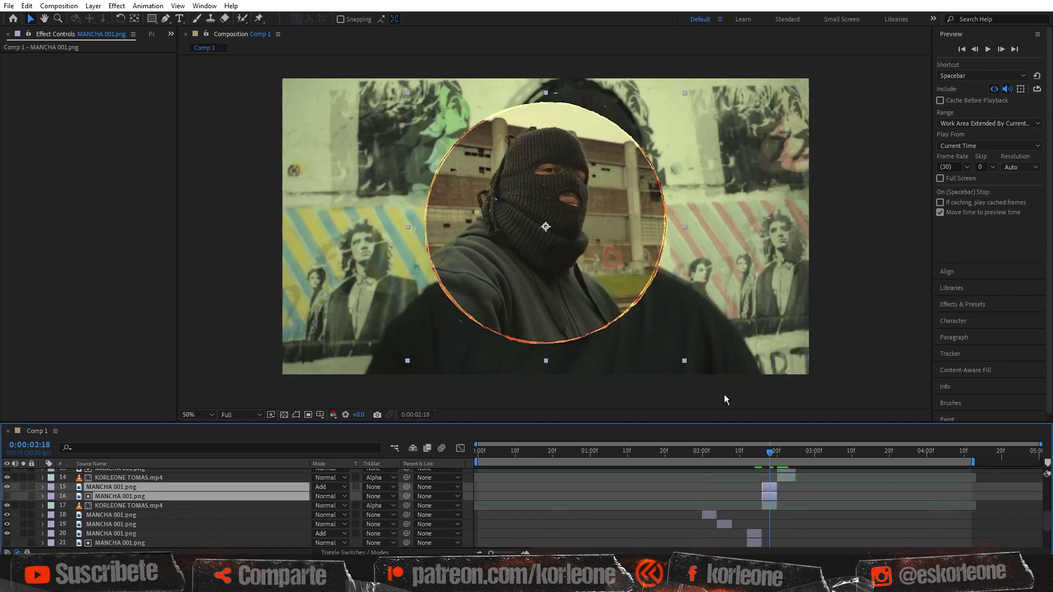
{"action": "left_click_drag", "start_coordinate": [684, 361], "coordinate": [648, 331]}
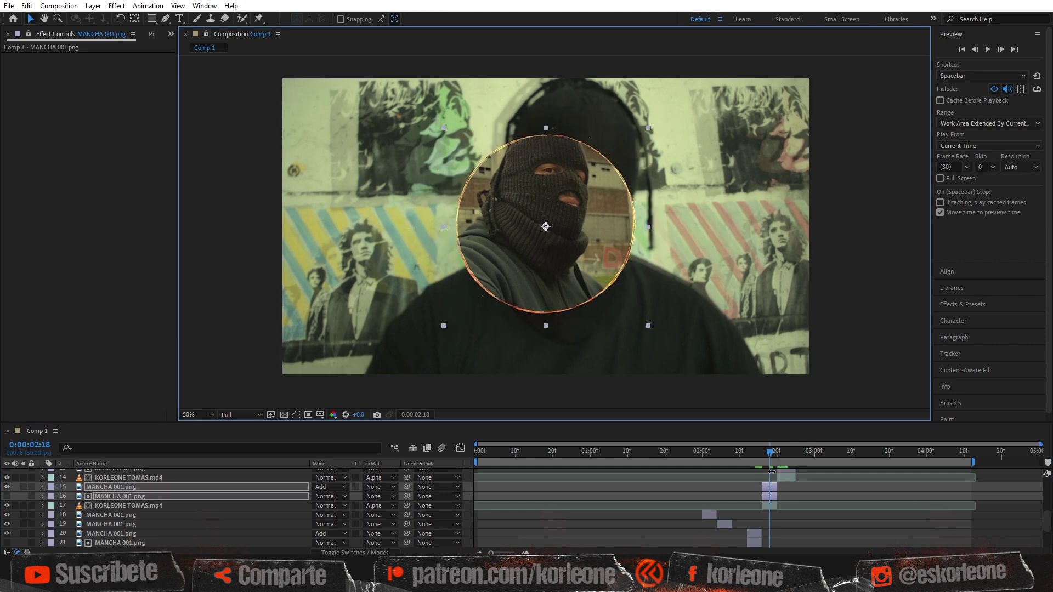
Compare the neighbouring circle segments and play the composition from the first frame to check how the circle grows
{"action": "left_click_drag", "start_coordinate": [771, 451], "coordinate": [784, 451]}
{"action": "left_click_drag", "start_coordinate": [785, 451], "coordinate": [755, 448]}
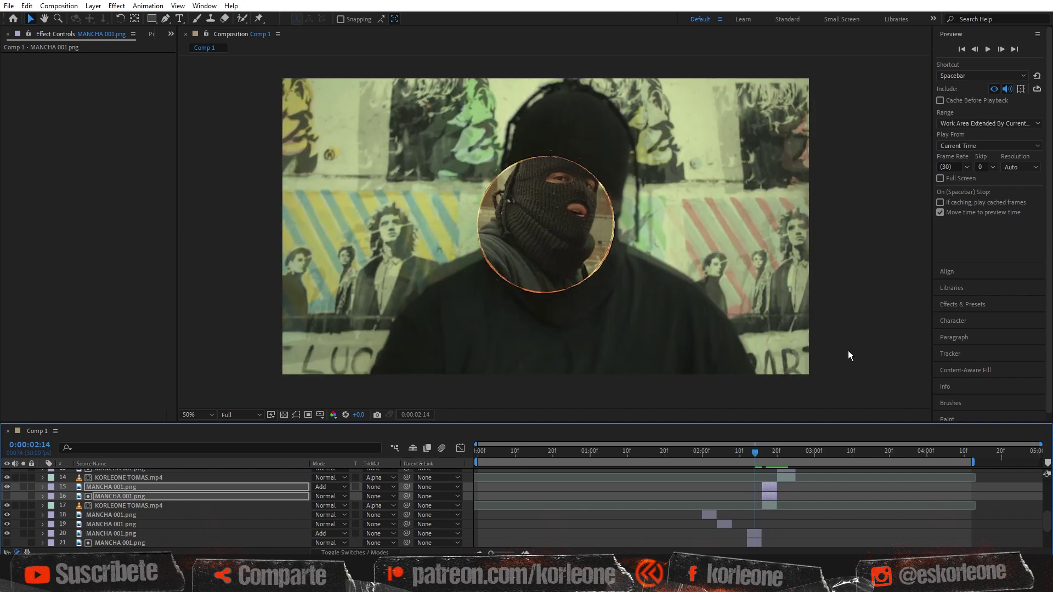
{"action": "left_click", "coordinate": [961, 48]}
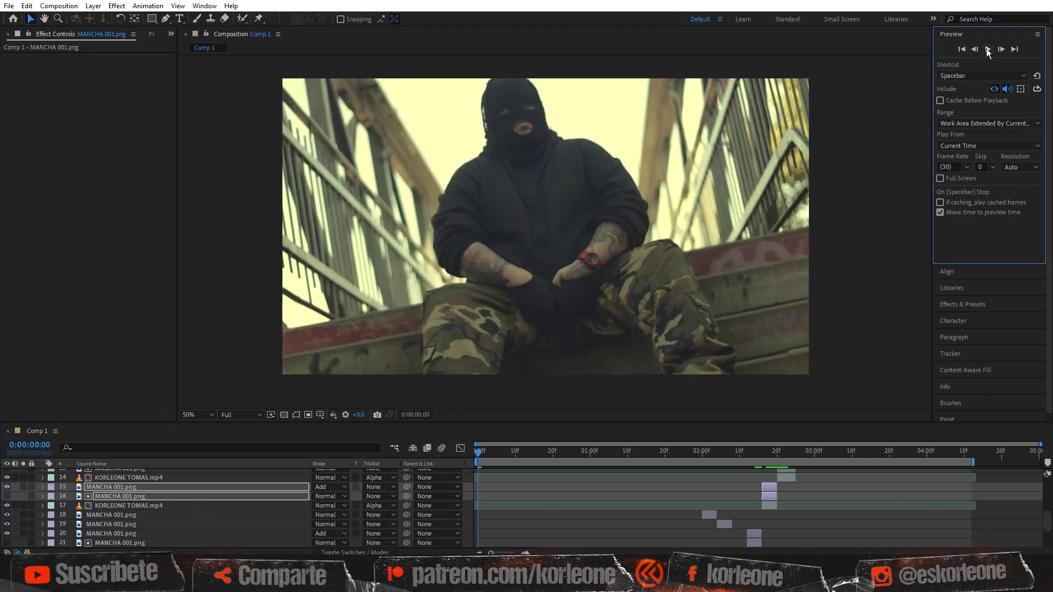
{"action": "left_click", "coordinate": [988, 49]}
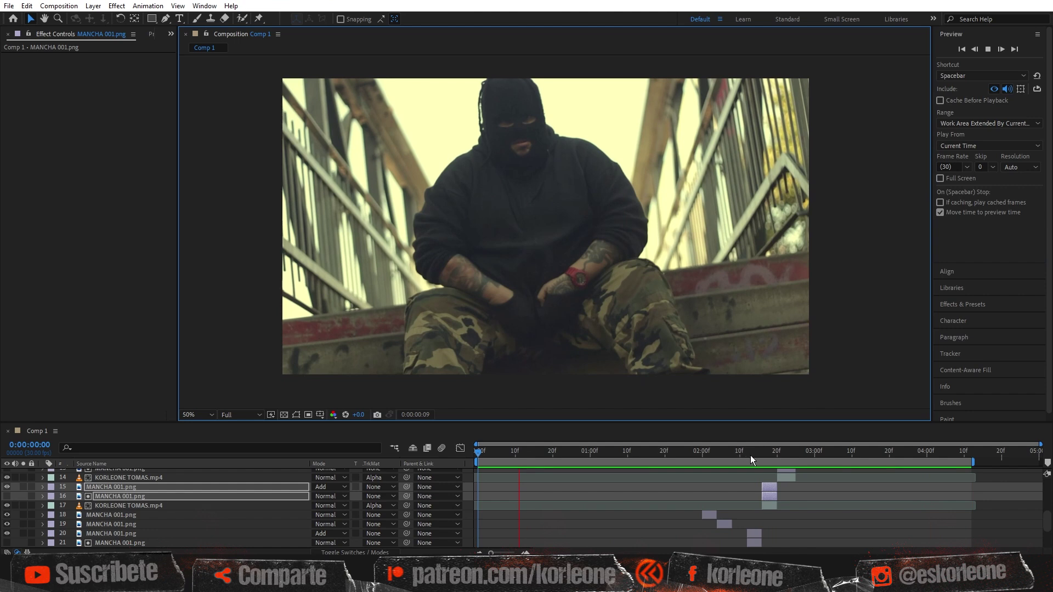
Enlarge both MANCHA 001.png layers of the segment at 0:00:02:13 until their bounding box spans the full frame height
{"action": "left_click", "coordinate": [750, 456]}
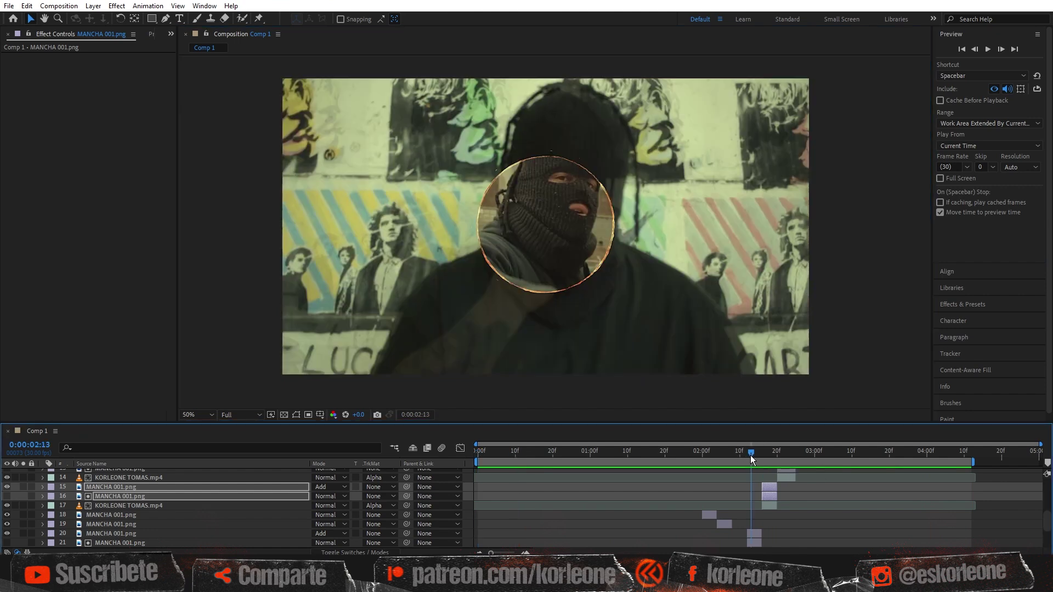
{"action": "mouse_move", "coordinate": [750, 455]}
{"action": "left_mouse_down"}
{"action": "mouse_move", "coordinate": [783, 456]}
{"action": "mouse_move", "coordinate": [720, 456]}
{"action": "mouse_move", "coordinate": [798, 461]}
{"action": "mouse_move", "coordinate": [726, 463]}
{"action": "mouse_move", "coordinate": [751, 466]}
{"action": "left_mouse_up"}
{"action": "scroll", "coordinate": [786, 538], "scroll_direction": "down", "scroll_amount": 2}
{"action": "left_click", "coordinate": [756, 505]}
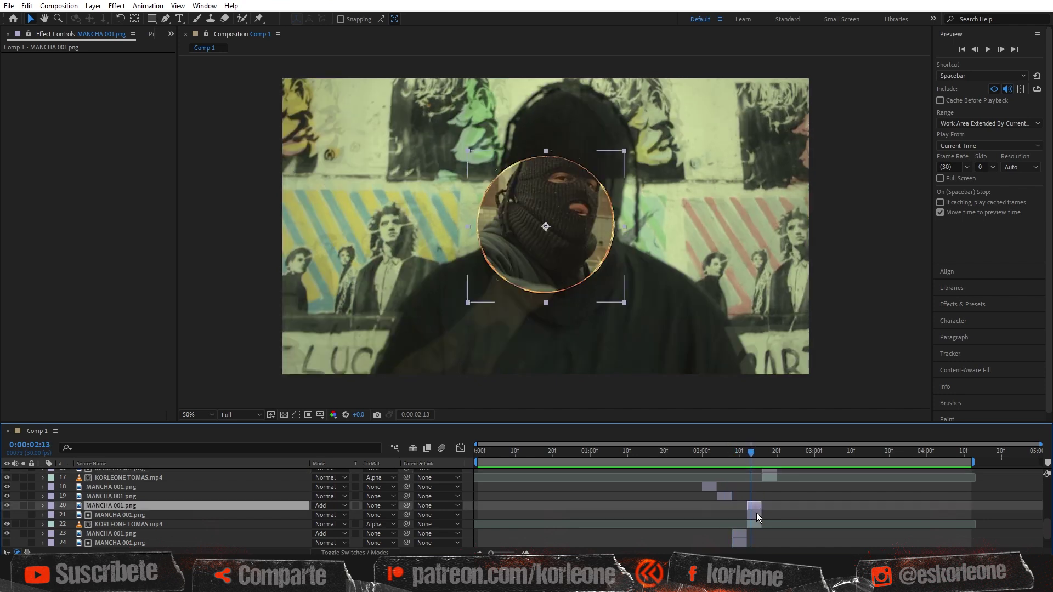
{"action": "left_click", "coordinate": [756, 515], "text": "shift"}
{"action": "left_click_drag", "start_coordinate": [624, 302], "coordinate": [698, 374]}
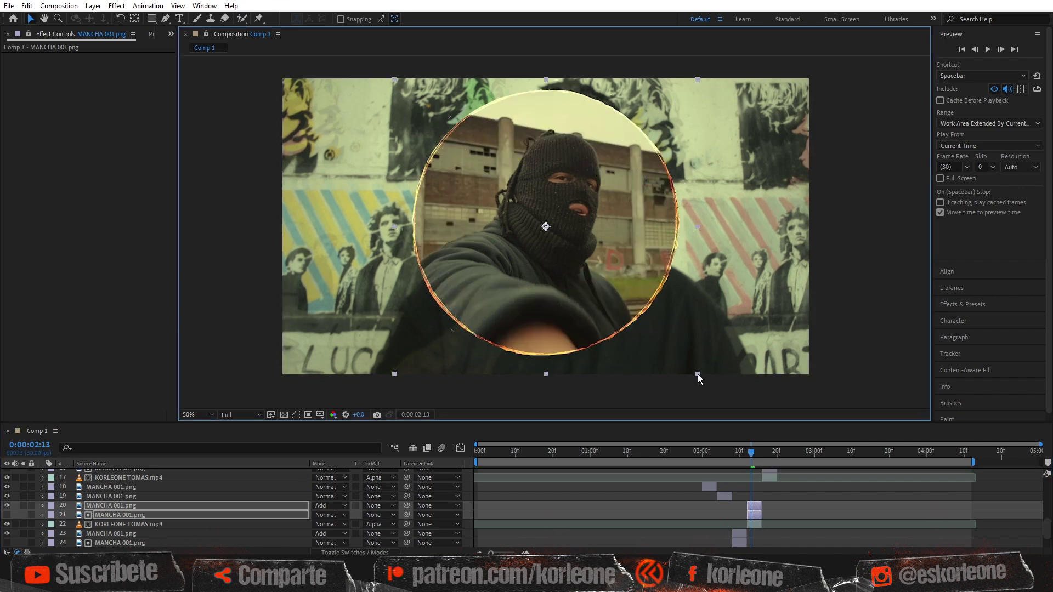
Enlarge both MANCHA 001.png layers of the segment at 0:00:02:18 until the circle extends slightly past the frame's upper and lower edges
{"action": "scroll", "coordinate": [801, 505], "scroll_direction": "up", "scroll_amount": 2}
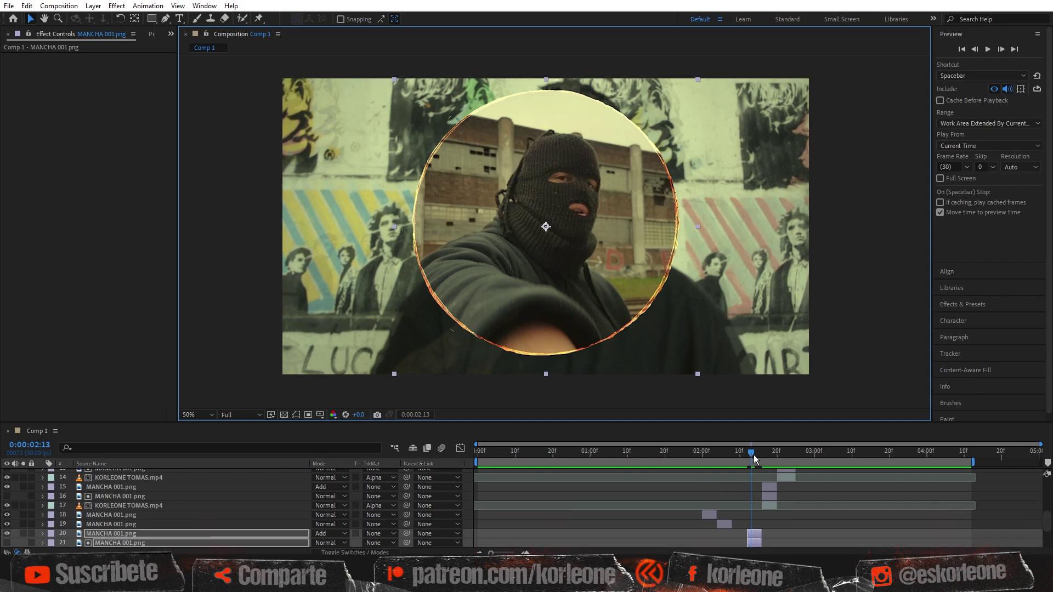
{"action": "left_click_drag", "start_coordinate": [753, 455], "coordinate": [769, 455]}
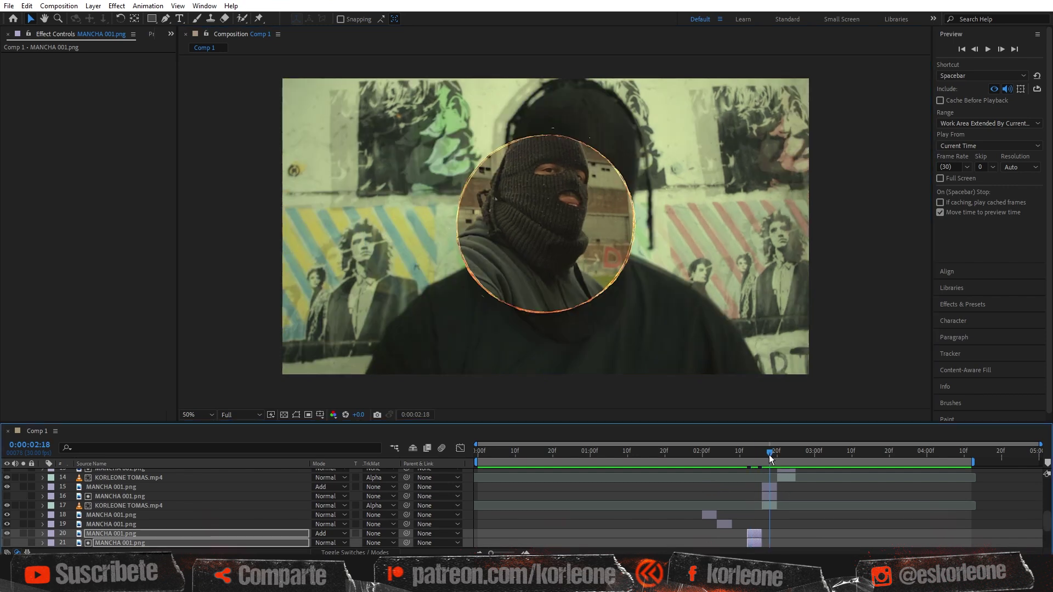
{"action": "left_click", "coordinate": [769, 489]}
{"action": "left_click", "coordinate": [771, 495], "text": "shift"}
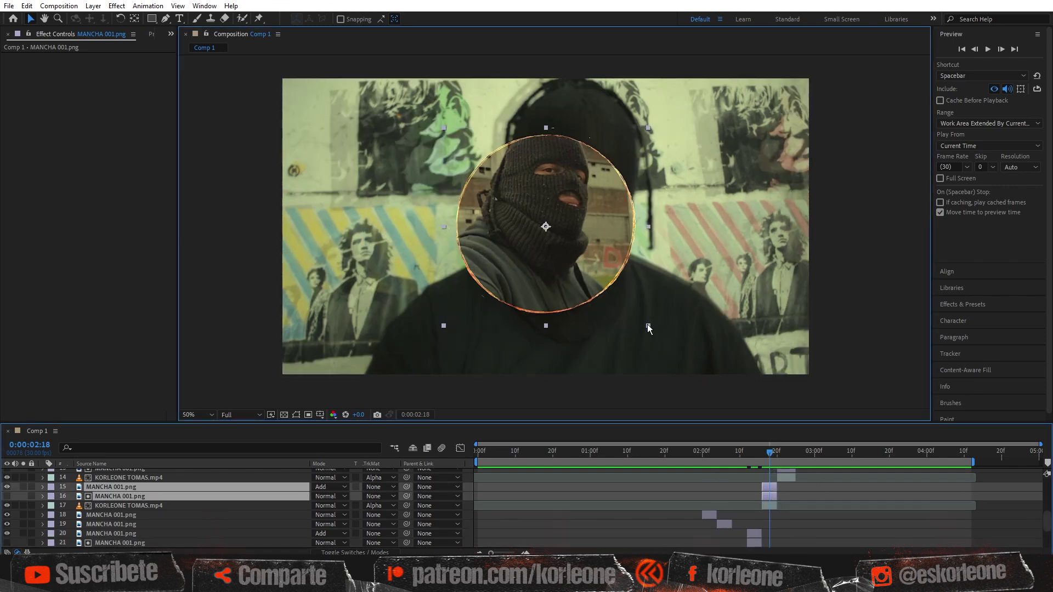
{"action": "left_click_drag", "start_coordinate": [647, 325], "coordinate": [752, 416]}
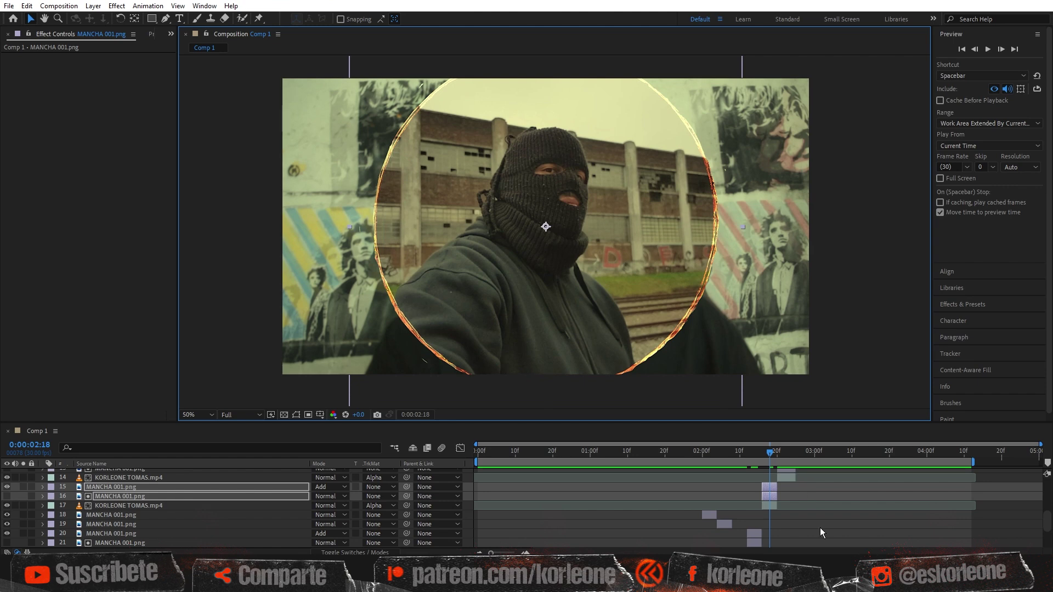
Enlarge both MANCHA 001.png layers of the segment at 0:00:02:21 until the circle covers most of the frame's width
{"action": "scroll", "coordinate": [820, 527], "scroll_direction": "up", "scroll_amount": 1}
{"action": "left_click", "coordinate": [780, 452]}
{"action": "left_click", "coordinate": [789, 486]}
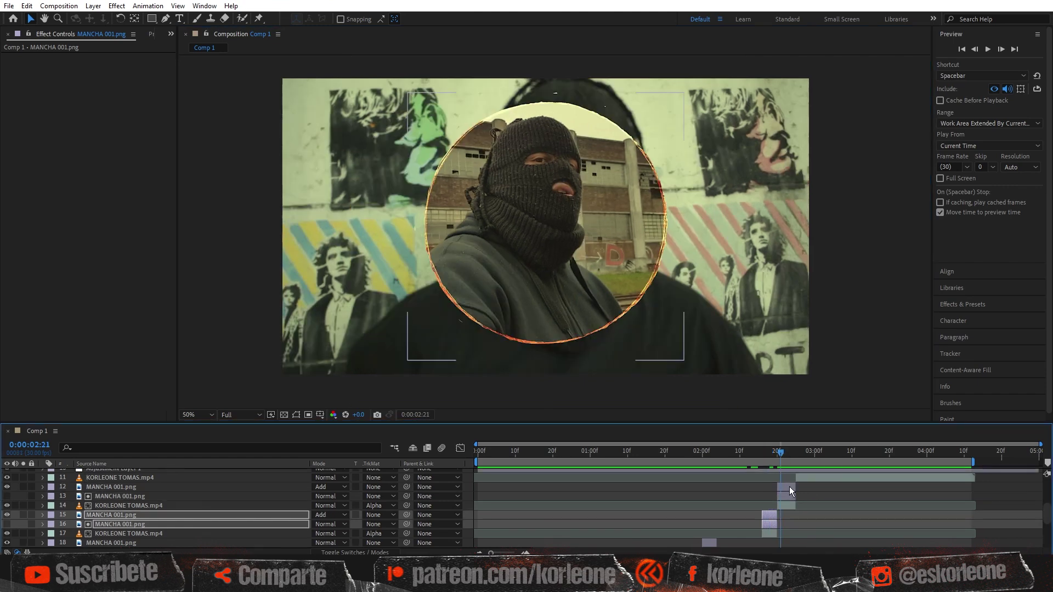
{"action": "left_click", "coordinate": [789, 496], "text": "shift"}
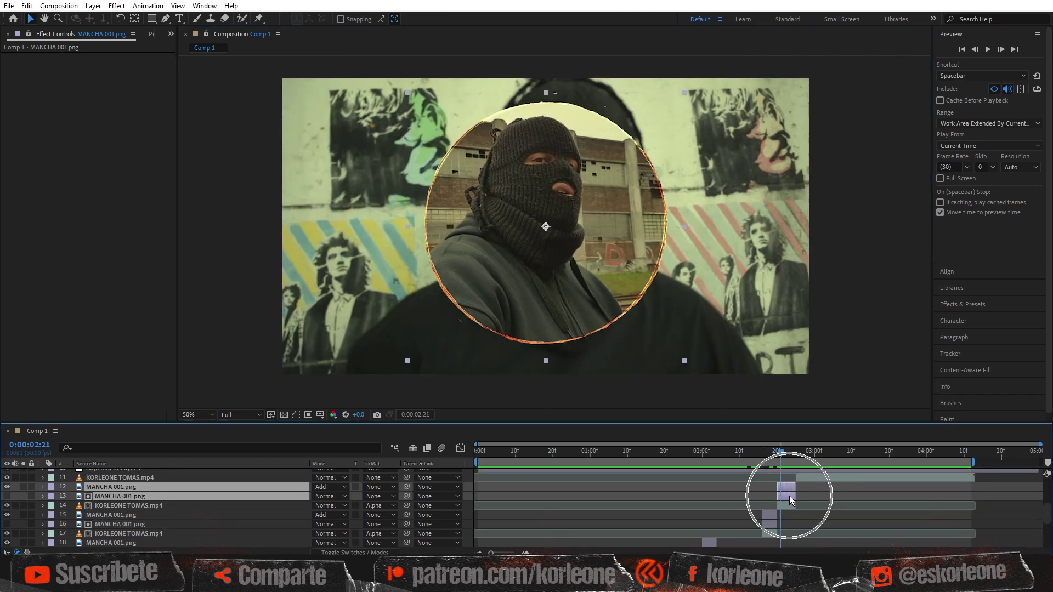
{"action": "left_click", "coordinate": [685, 361]}
{"action": "left_click_drag", "start_coordinate": [694, 367], "coordinate": [847, 475]}
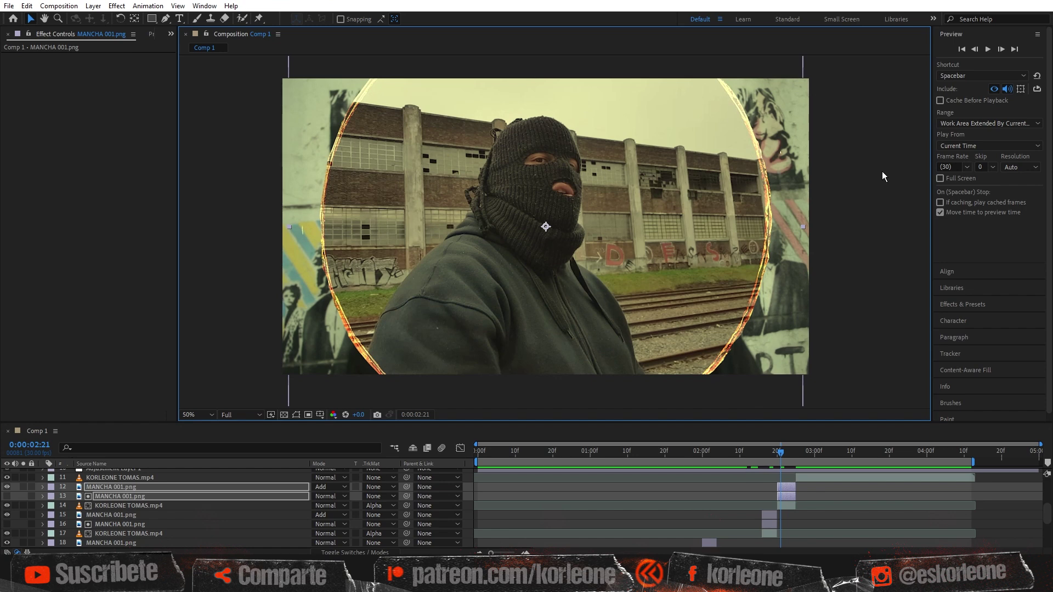
Play the composition from the first frame to review the enlarged circle transition
{"action": "left_click", "coordinate": [961, 50]}
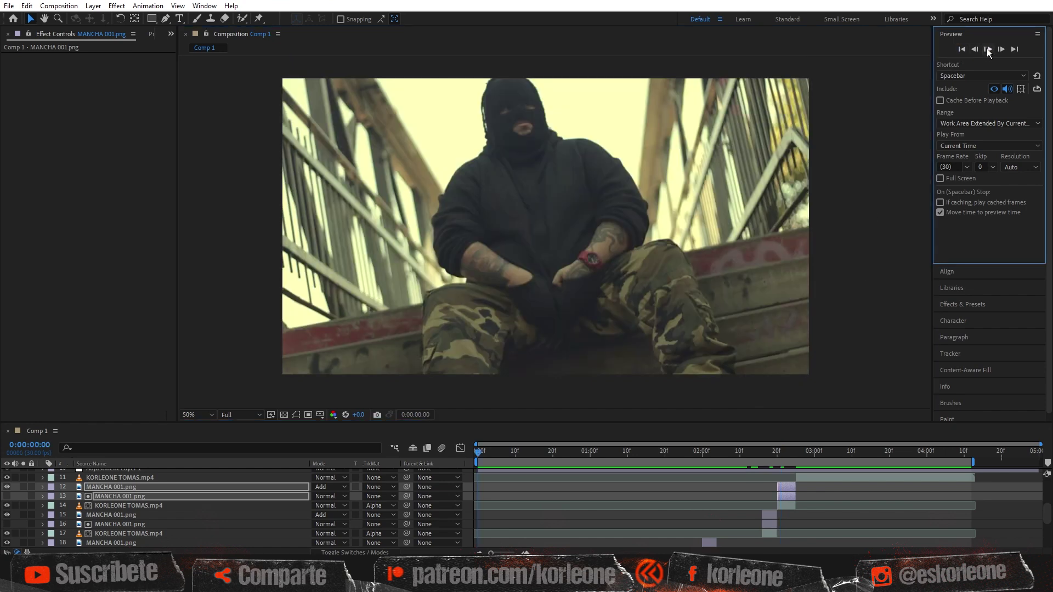
{"action": "left_click", "coordinate": [988, 50]}
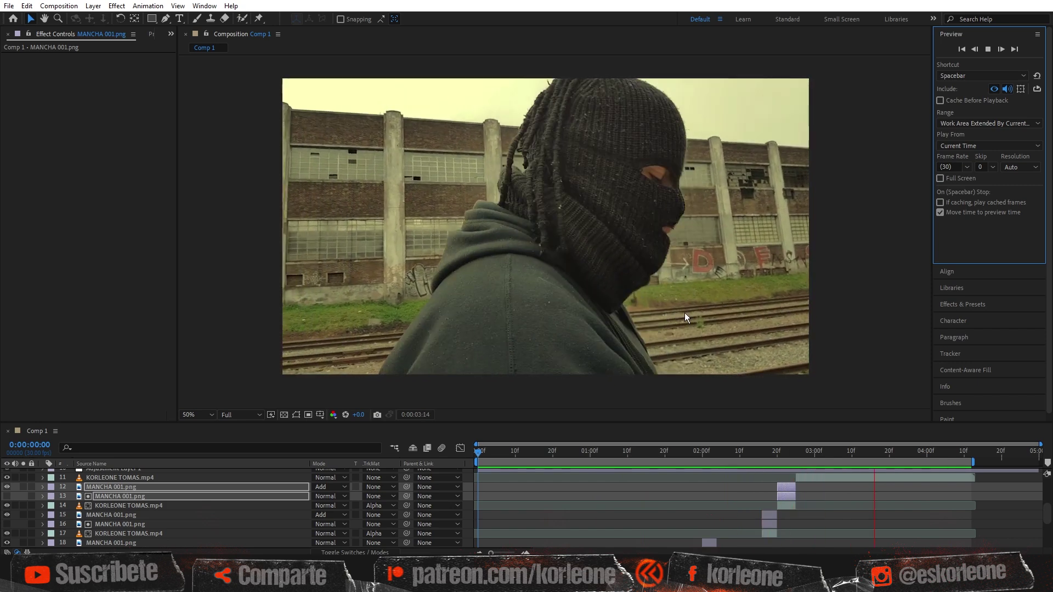
Duplicate the FONDO PERFORADO 011.png layer located at 0:00:01:16
{"action": "left_click", "coordinate": [751, 456]}
{"action": "left_click_drag", "start_coordinate": [752, 457], "coordinate": [762, 457]}
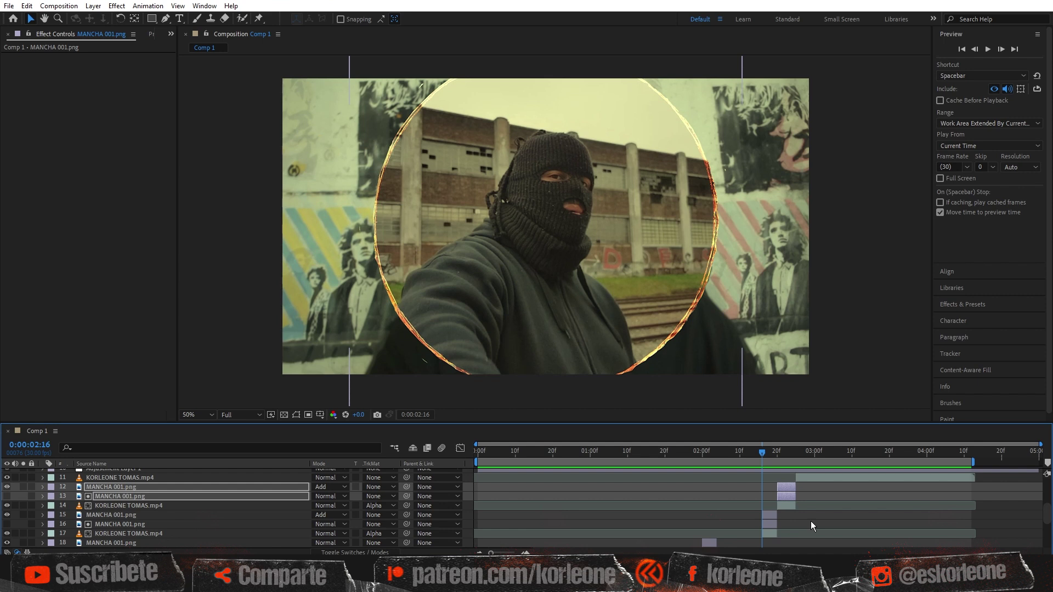
{"action": "scroll", "coordinate": [810, 521], "scroll_direction": "down", "scroll_amount": 3}
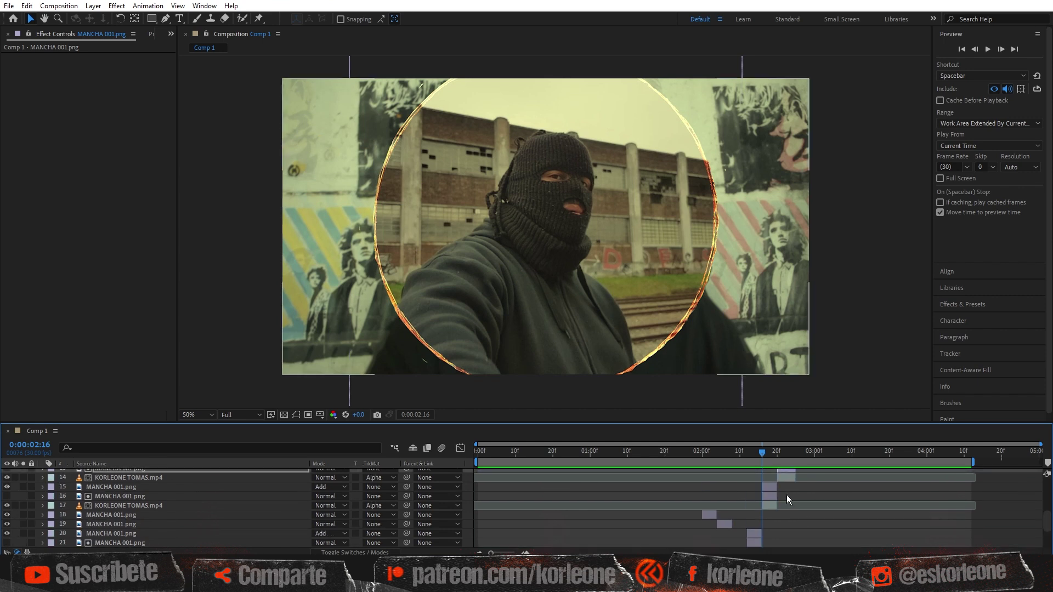
{"action": "scroll", "coordinate": [779, 512], "scroll_direction": "up", "scroll_amount": 5}
{"action": "left_click", "coordinate": [778, 515], "text": "shift"}
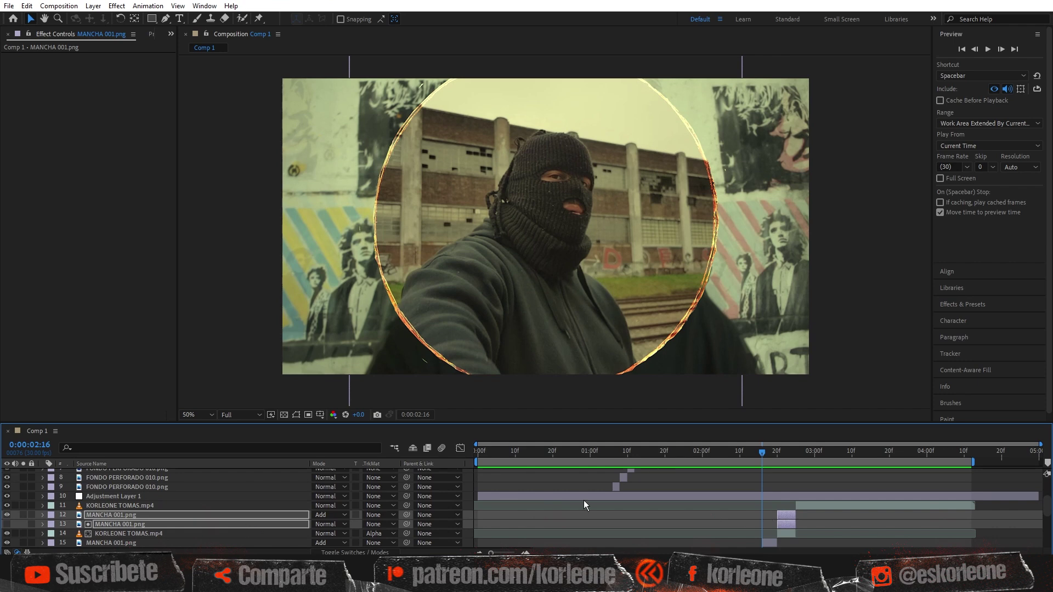
{"action": "scroll", "coordinate": [658, 510], "scroll_direction": "up", "scroll_amount": 4}
{"action": "left_click_drag", "start_coordinate": [617, 450], "coordinate": [651, 456]}
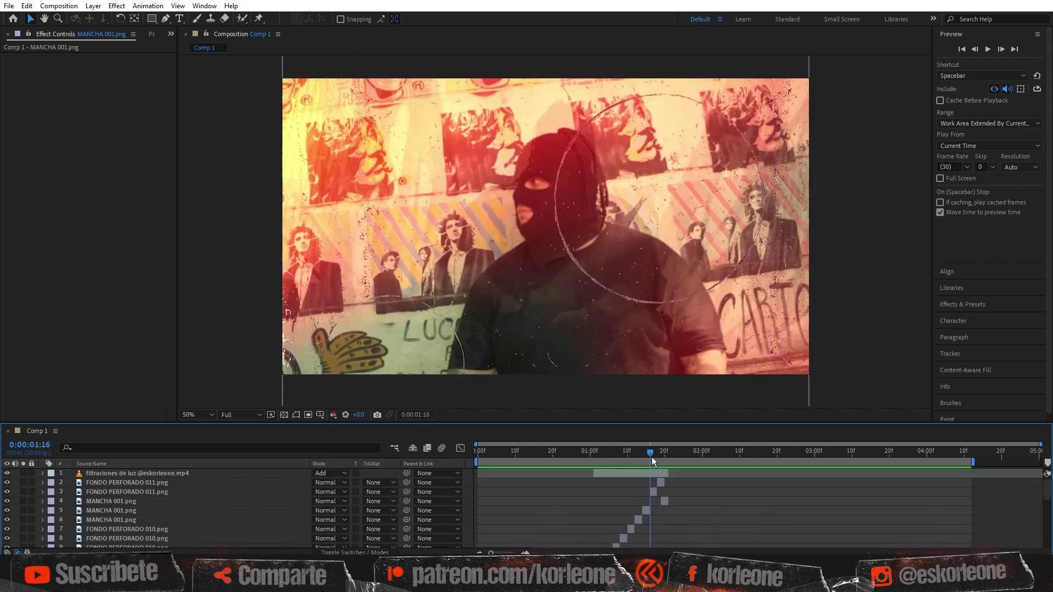
{"action": "left_click", "coordinate": [127, 491]}
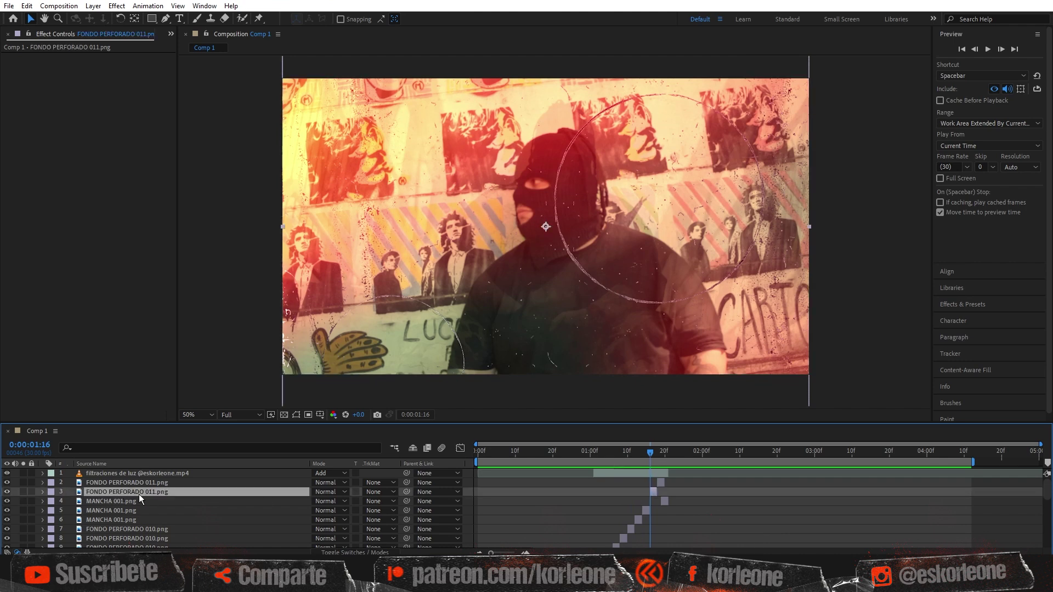
{"action": "left_click", "coordinate": [26, 5]}
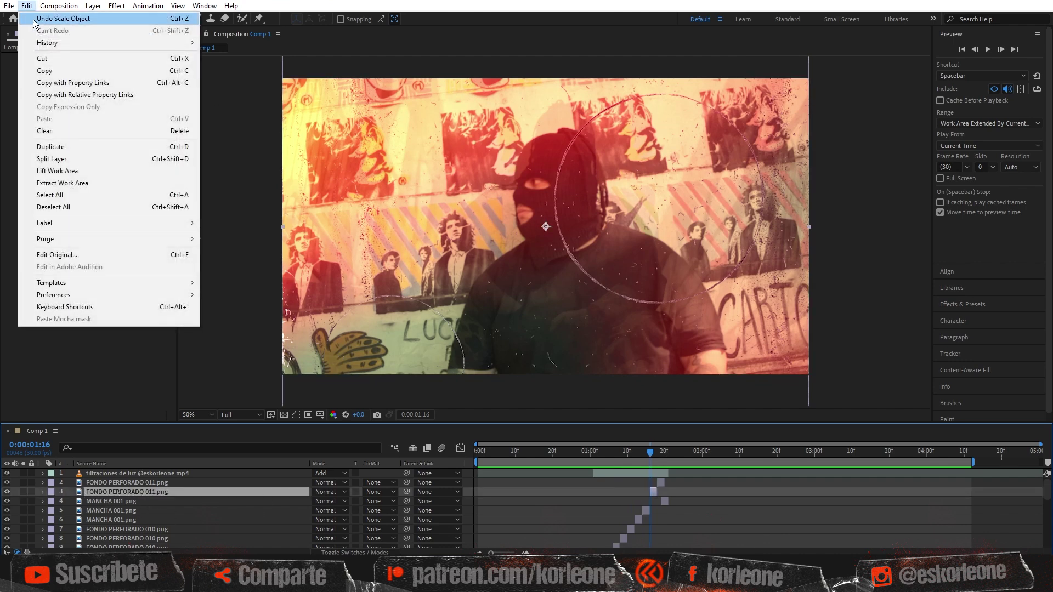
{"action": "left_click", "coordinate": [125, 149]}
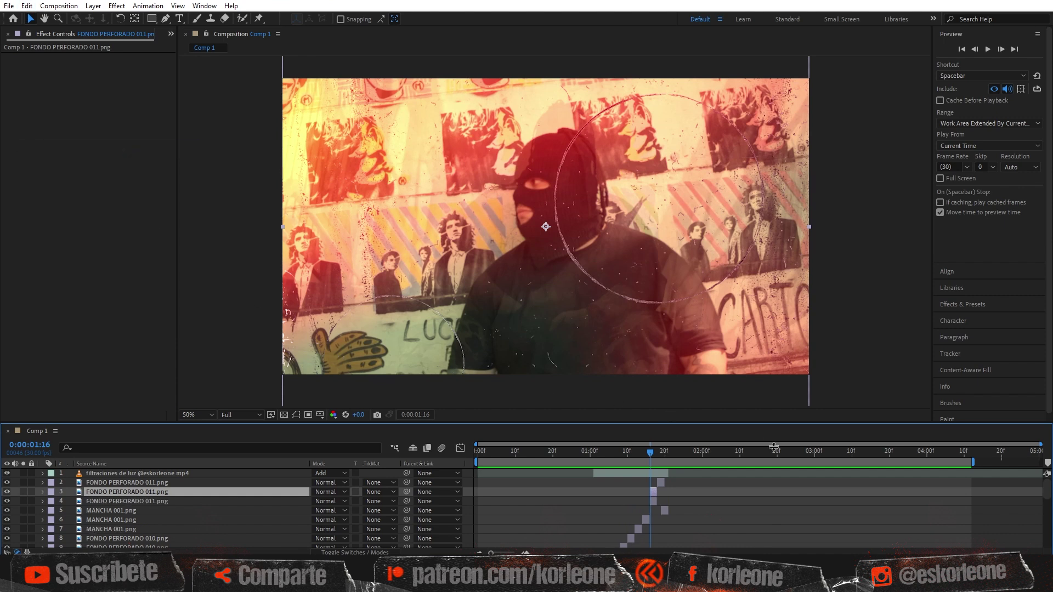
Move the duplicated FONDO PERFORADO 011.png layer in time so that it starts at 0:00:02:10, over the small circle shot
{"action": "left_click", "coordinate": [527, 553]}
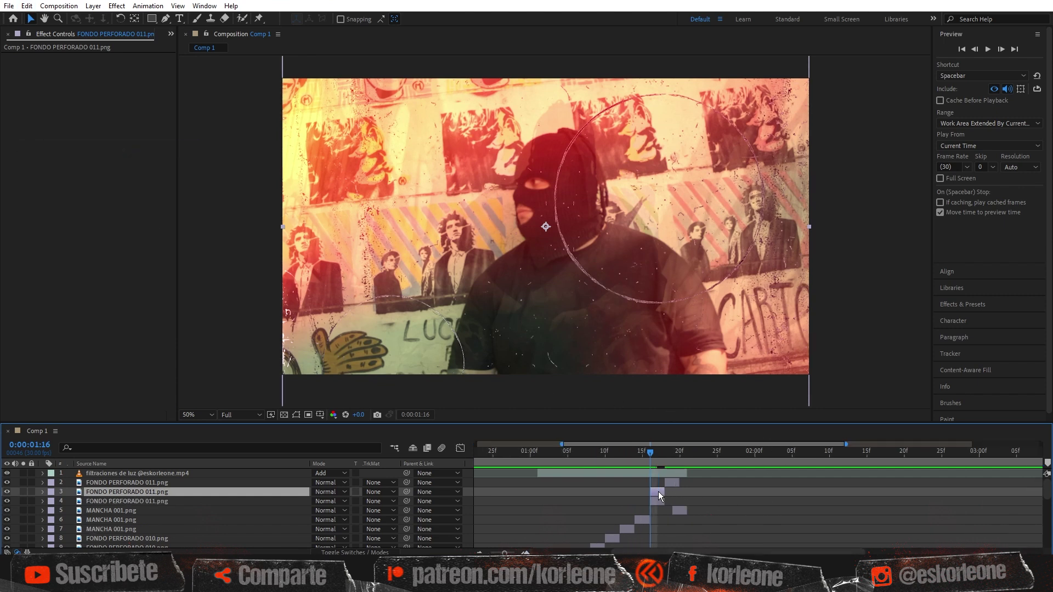
{"action": "left_click_drag", "start_coordinate": [659, 496], "coordinate": [757, 495]}
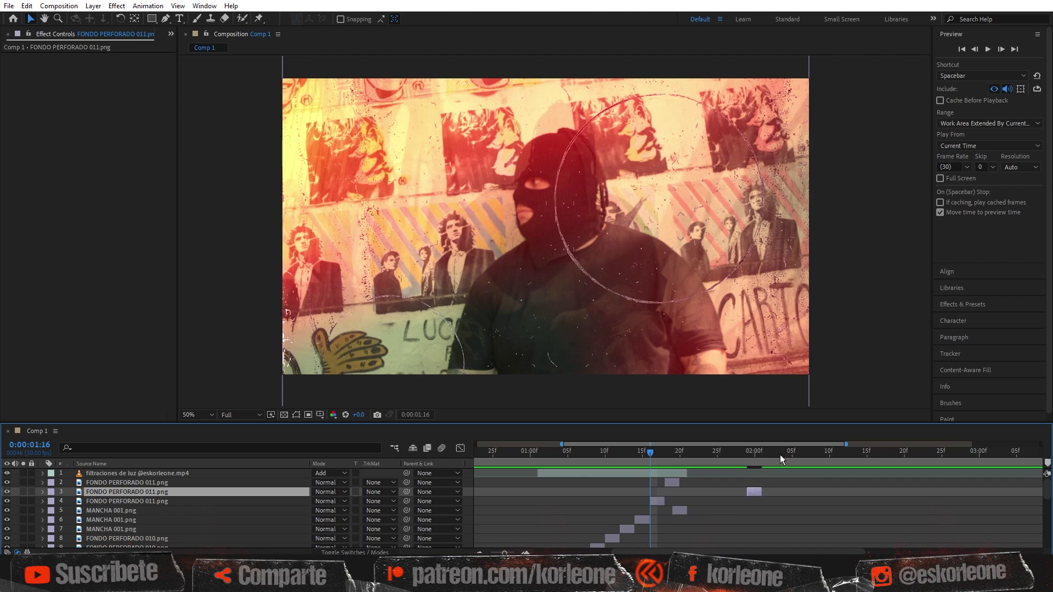
{"action": "left_click_drag", "start_coordinate": [780, 456], "coordinate": [837, 466]}
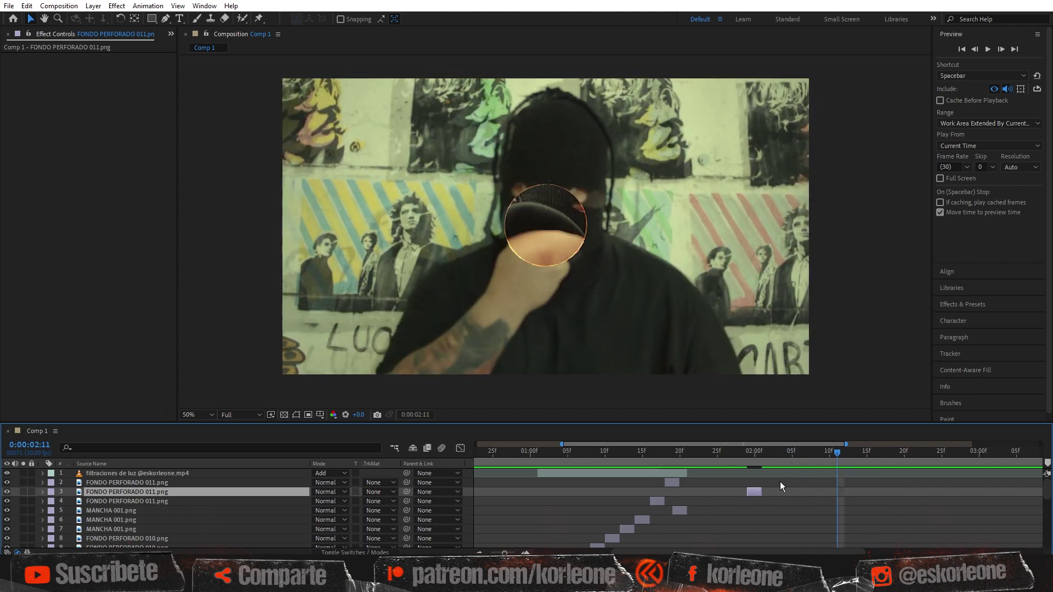
{"action": "left_click_drag", "start_coordinate": [755, 495], "coordinate": [838, 494]}
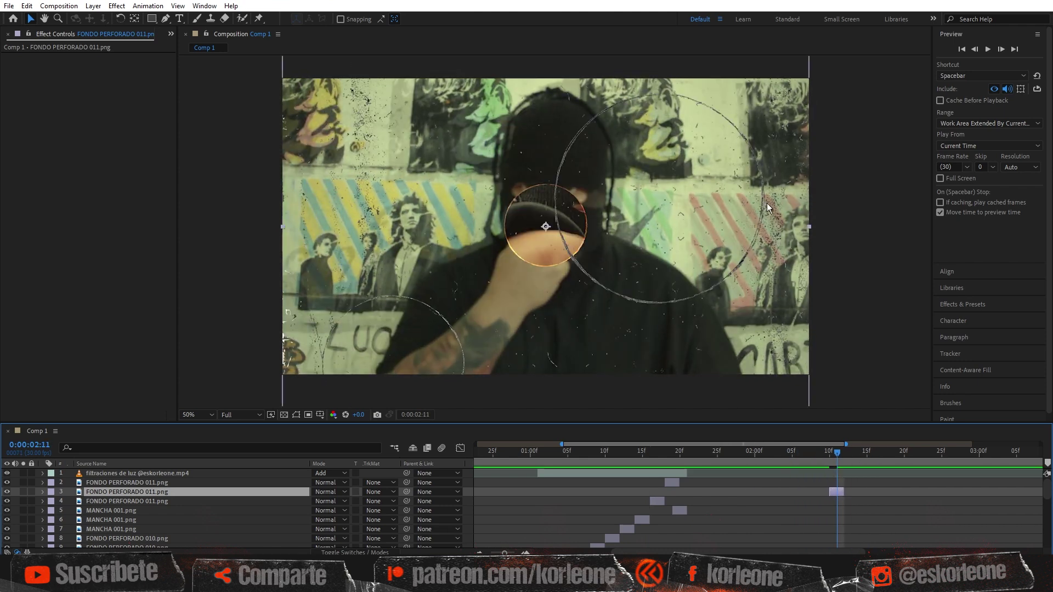
{"action": "key", "text": "semicolon"}
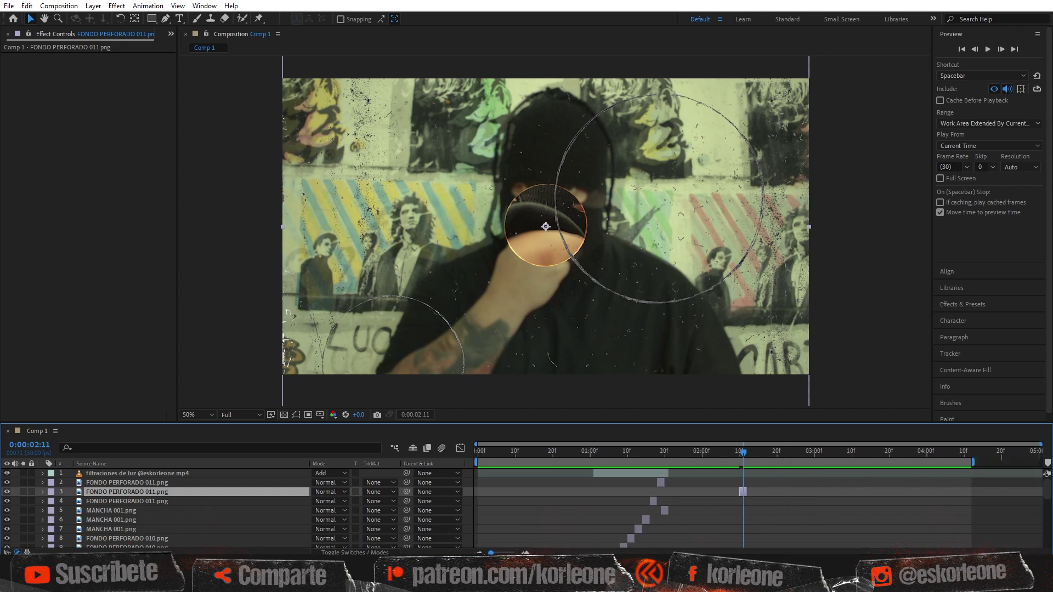
Duplicate the FONDO PERFORADO 011.png layer at 0:00:02:10 and place the copy directly after it, starting at 0:00:02:12
{"action": "left_click", "coordinate": [27, 6]}
{"action": "left_click", "coordinate": [70, 144]}
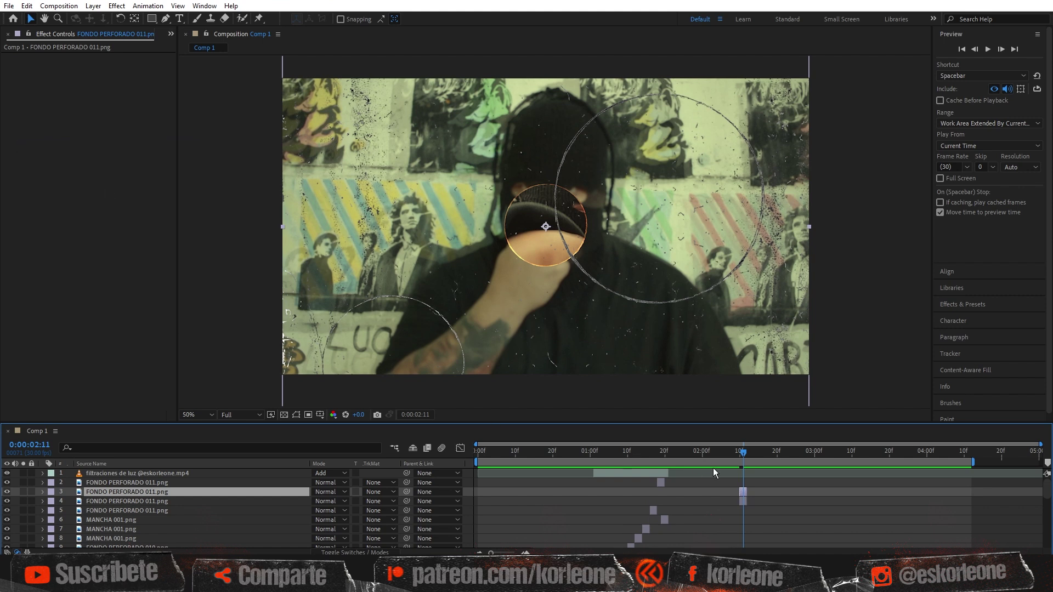
{"action": "key", "text": "semicolon"}
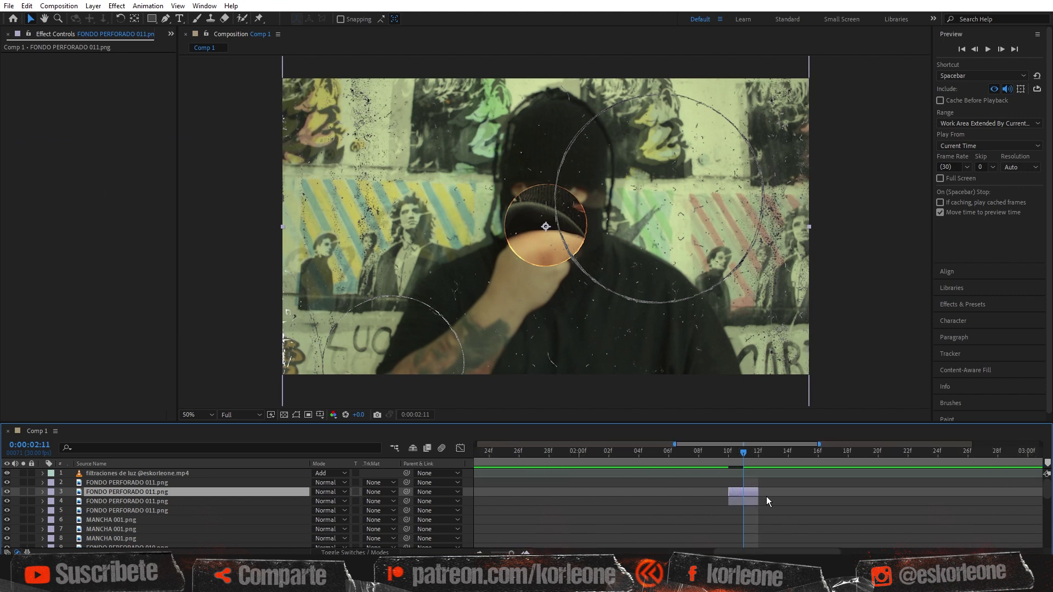
{"action": "left_click_drag", "start_coordinate": [749, 490], "coordinate": [778, 493]}
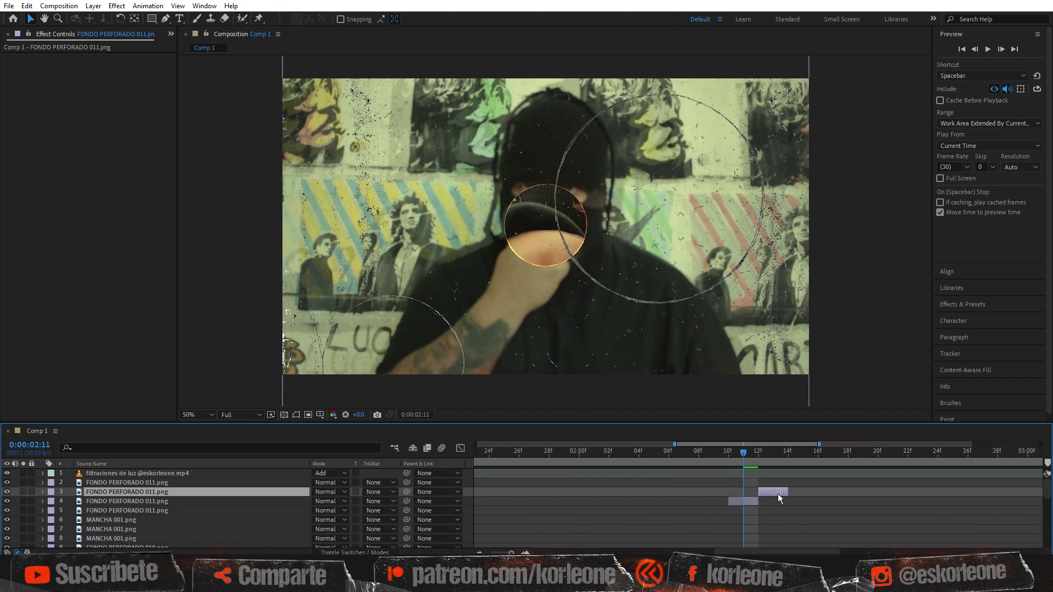
At 0:00:02:13, shift the FONDO PERFORADO 011.png copy upward until its lower edge nearly meets the frame's lower edge
{"action": "left_click", "coordinate": [772, 451]}
{"action": "key", "text": "comma"}
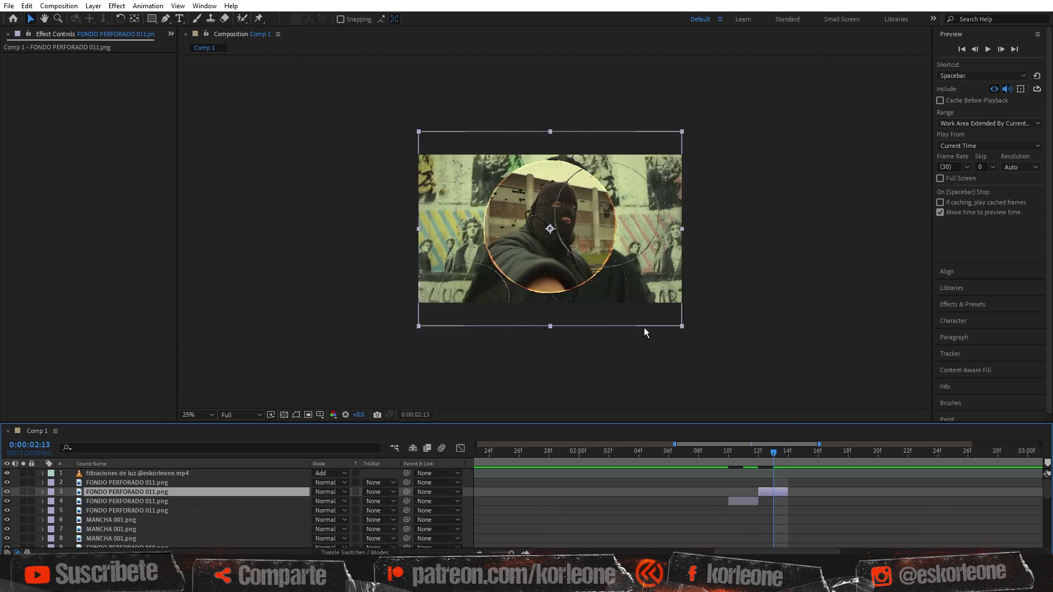
{"action": "left_click_drag", "start_coordinate": [644, 329], "coordinate": [637, 300]}
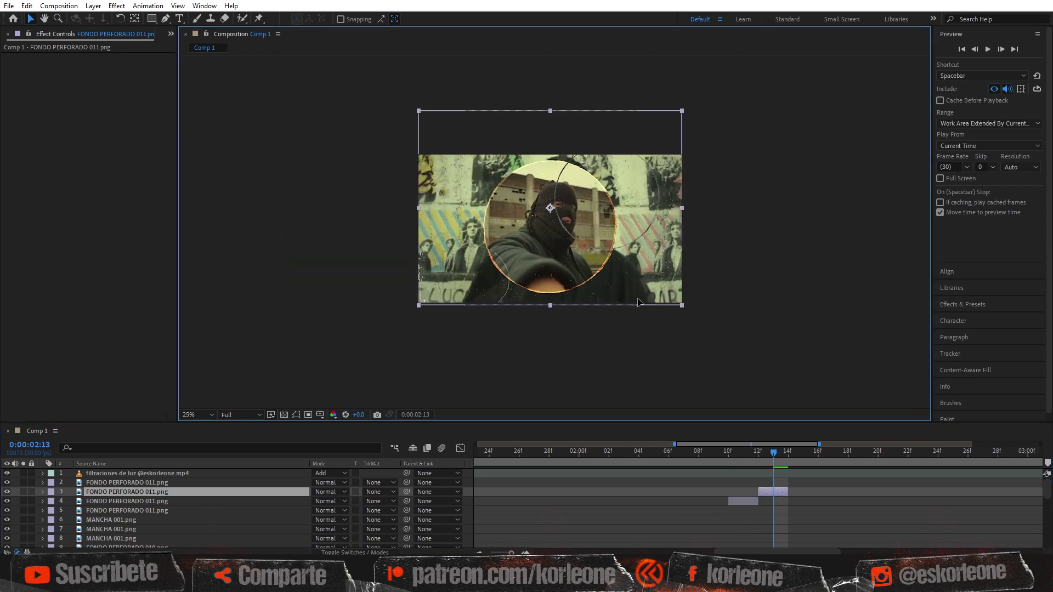
{"action": "key", "text": "period"}
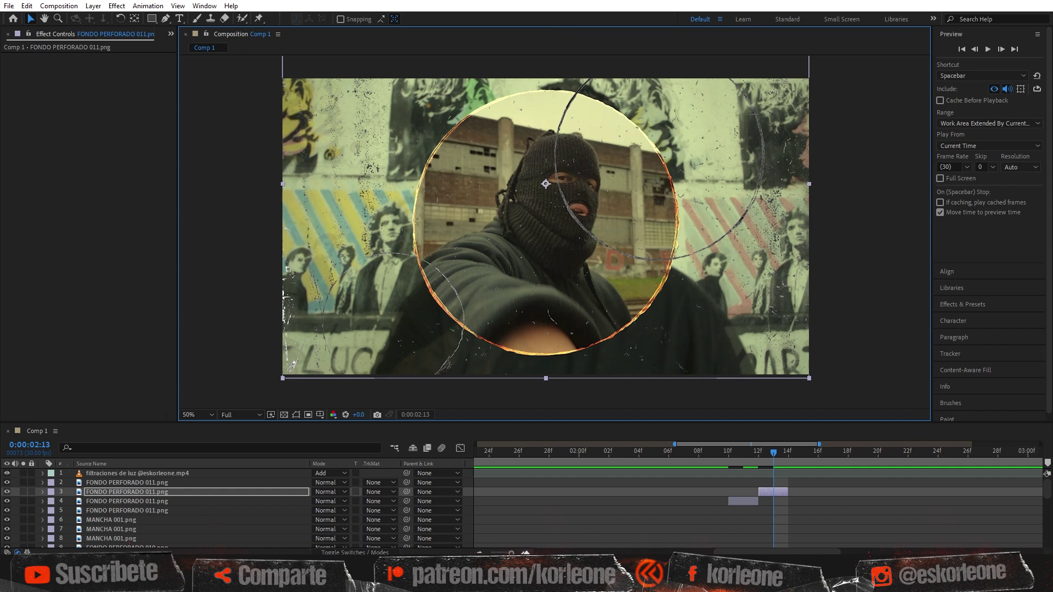
Play the composition from the first frame to review the added FONDO PERFORADO 011.png flashes
{"action": "key", "text": "semicolon"}
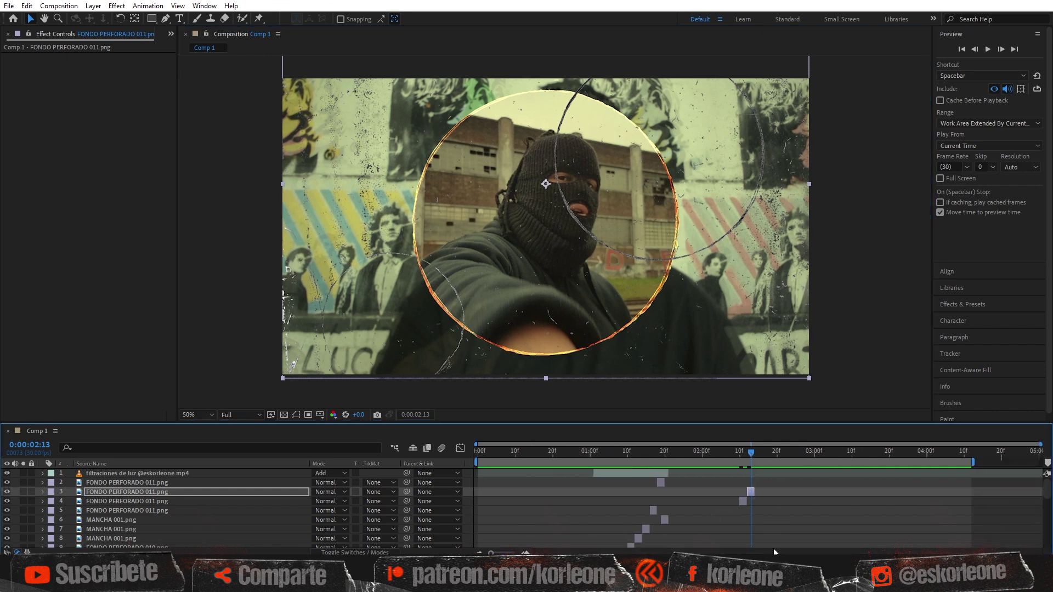
{"action": "left_click", "coordinate": [963, 49]}
{"action": "left_click", "coordinate": [982, 49]}
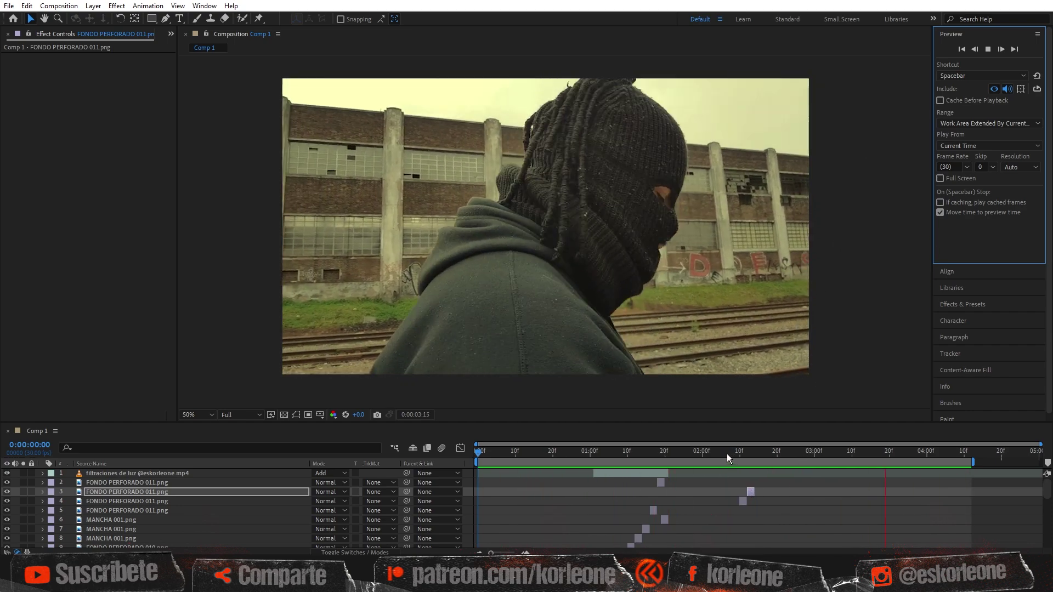
With the current time at 0:00:02:25, add FONDO PERFORADO 007.png to the composition and place it directly below Adjustment Layer 1
{"action": "left_click", "coordinate": [752, 458]}
{"action": "left_click_drag", "start_coordinate": [752, 459], "coordinate": [796, 471]}
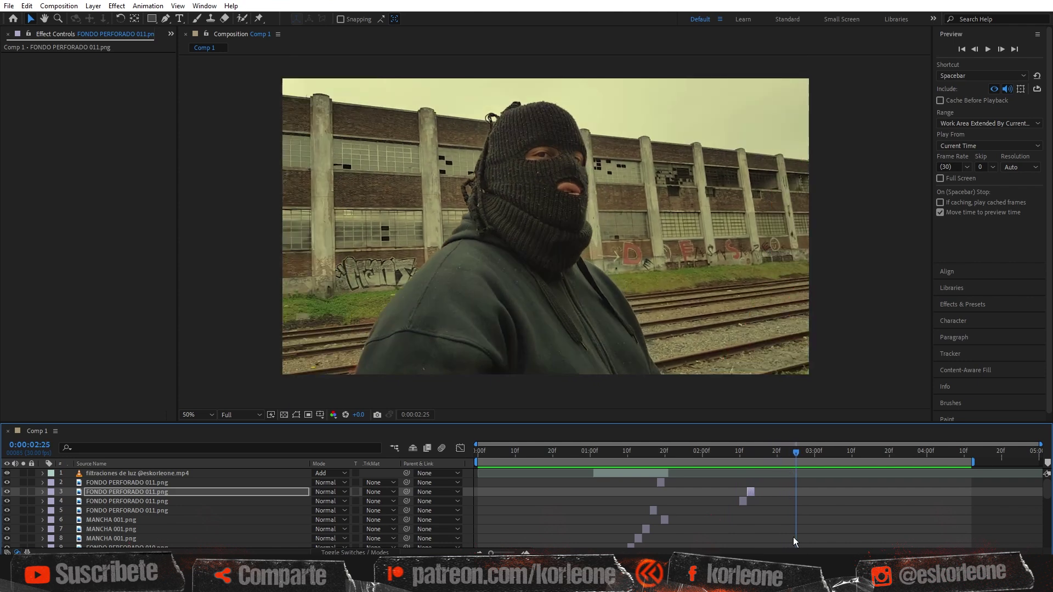
{"action": "scroll", "coordinate": [802, 497], "scroll_direction": "down", "scroll_amount": 2}
{"action": "scroll", "coordinate": [806, 499], "scroll_direction": "down", "scroll_amount": 2}
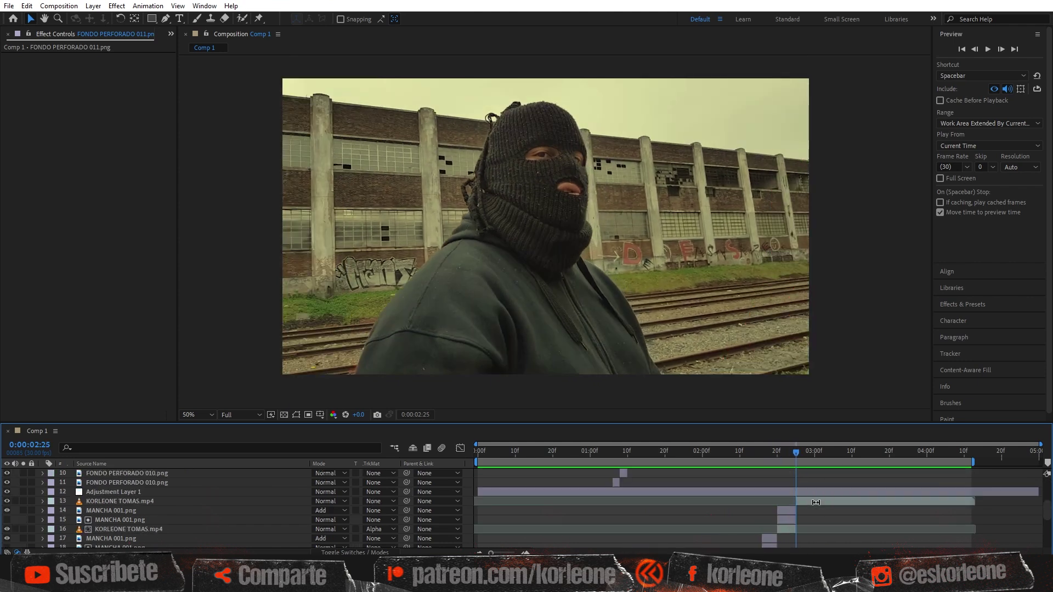
{"action": "left_click", "coordinate": [809, 501]}
{"action": "left_click_drag", "start_coordinate": [378, 551], "coordinate": [565, 288]}
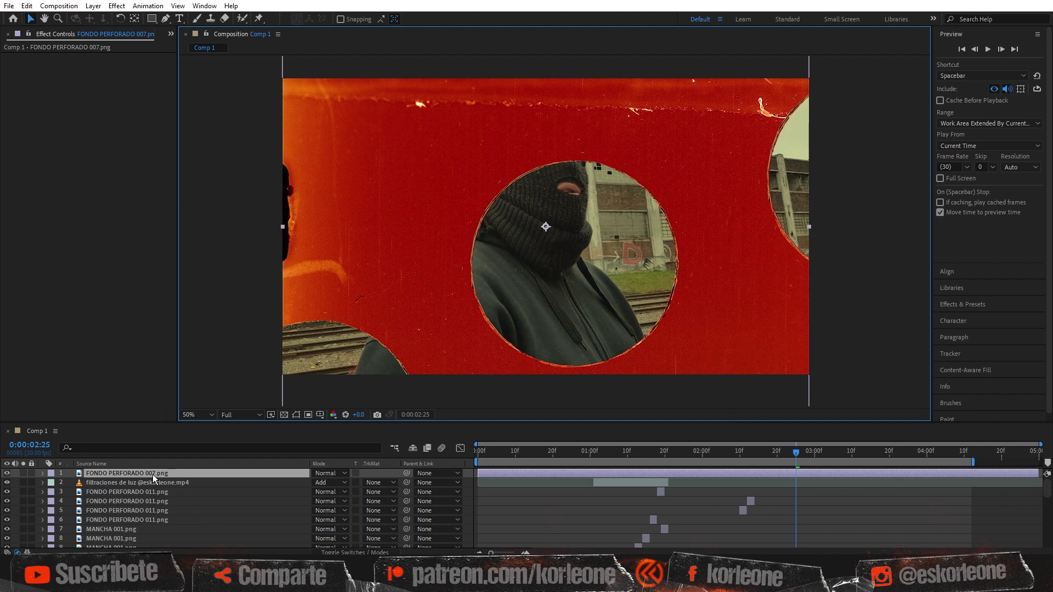
{"action": "left_click_drag", "start_coordinate": [153, 475], "coordinate": [168, 499]}
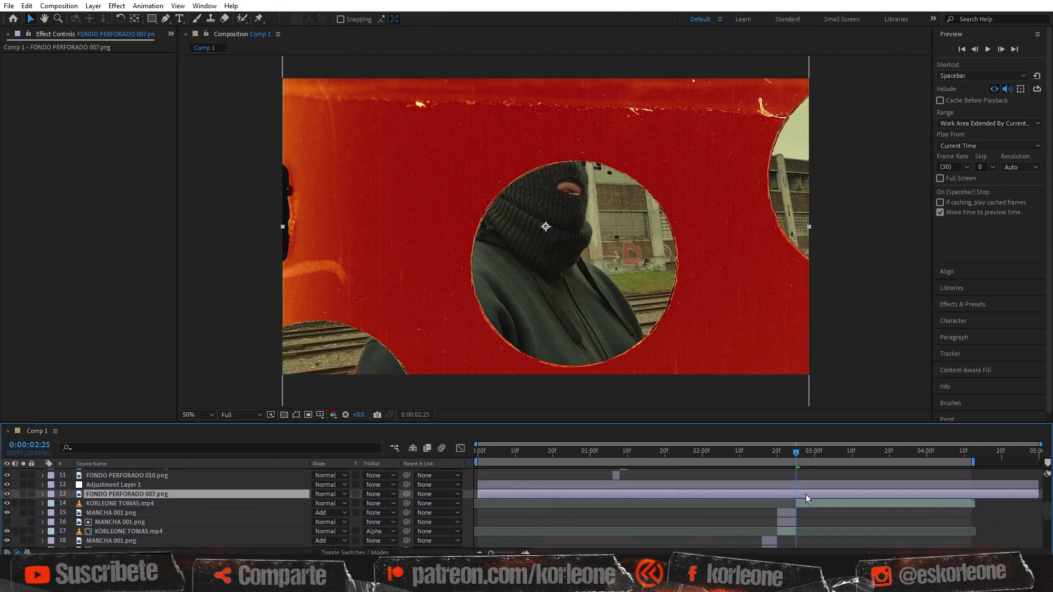
Trim the FONDO PERFORADO 007.png layer to a few frames starting at 0:00:02:25 and raise it so the central hole frames the face
{"action": "left_click_drag", "start_coordinate": [477, 493], "coordinate": [796, 493]}
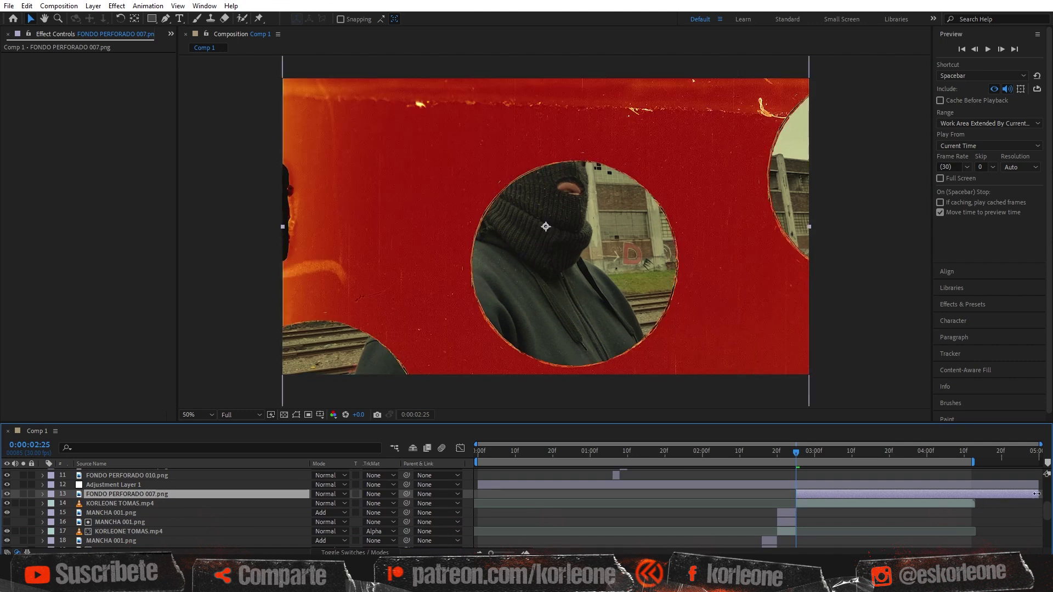
{"action": "left_click_drag", "start_coordinate": [1026, 494], "coordinate": [815, 496]}
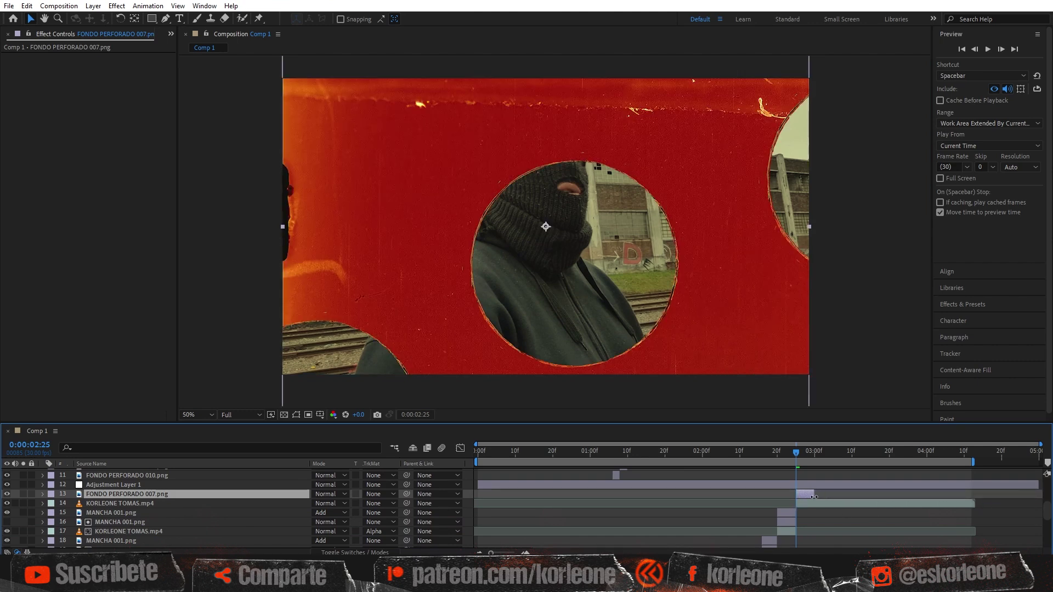
{"action": "left_click_drag", "start_coordinate": [800, 449], "coordinate": [805, 452]}
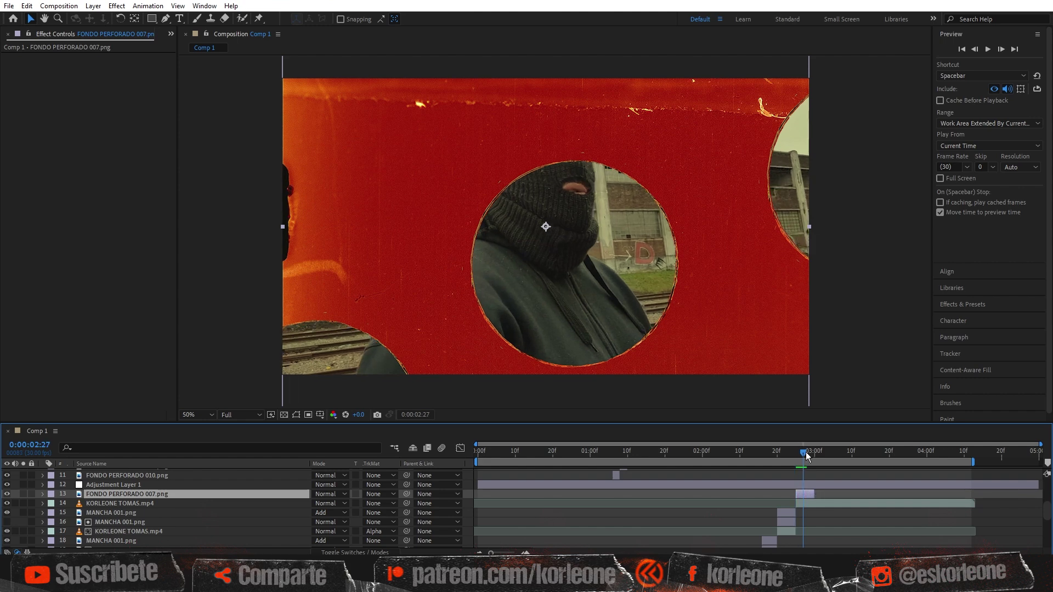
{"action": "left_click_drag", "start_coordinate": [728, 395], "coordinate": [726, 351]}
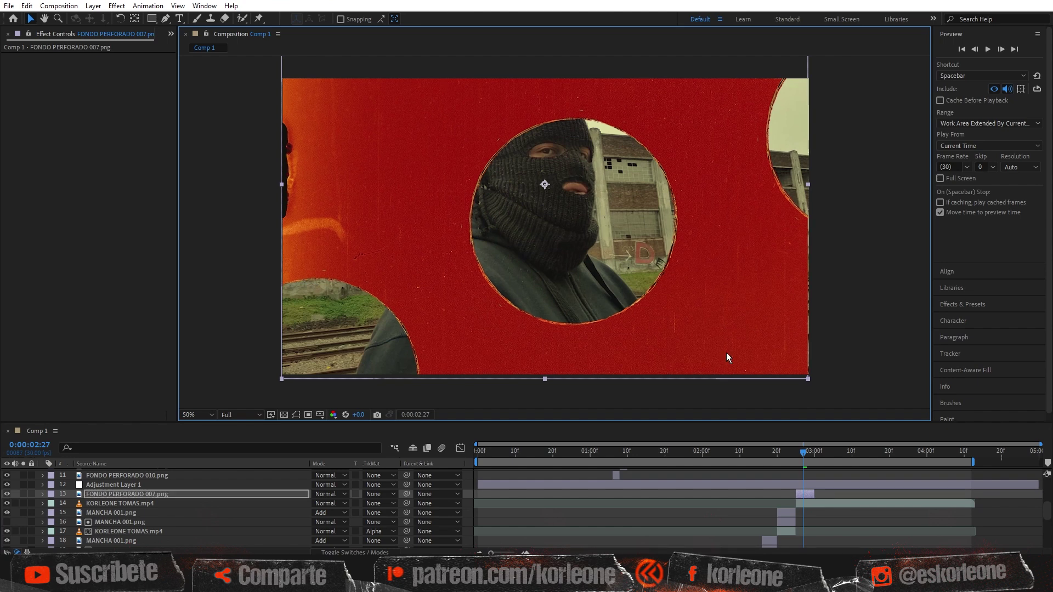
{"action": "left_click", "coordinate": [810, 493]}
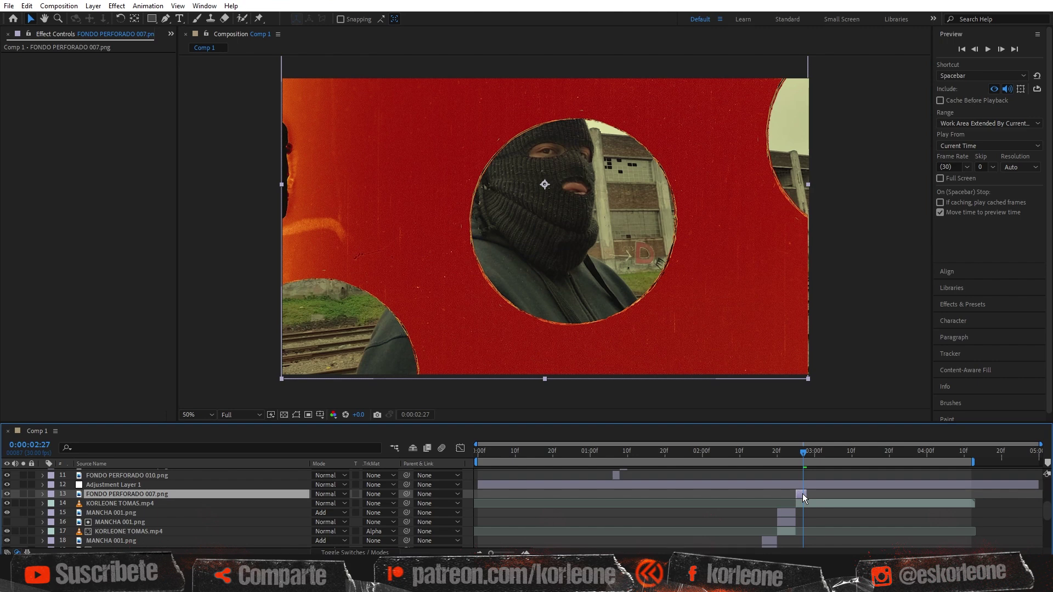
Duplicate the FONDO PERFORADO 007.png layer and place the copy directly after the original in time
{"action": "left_click", "coordinate": [32, 7]}
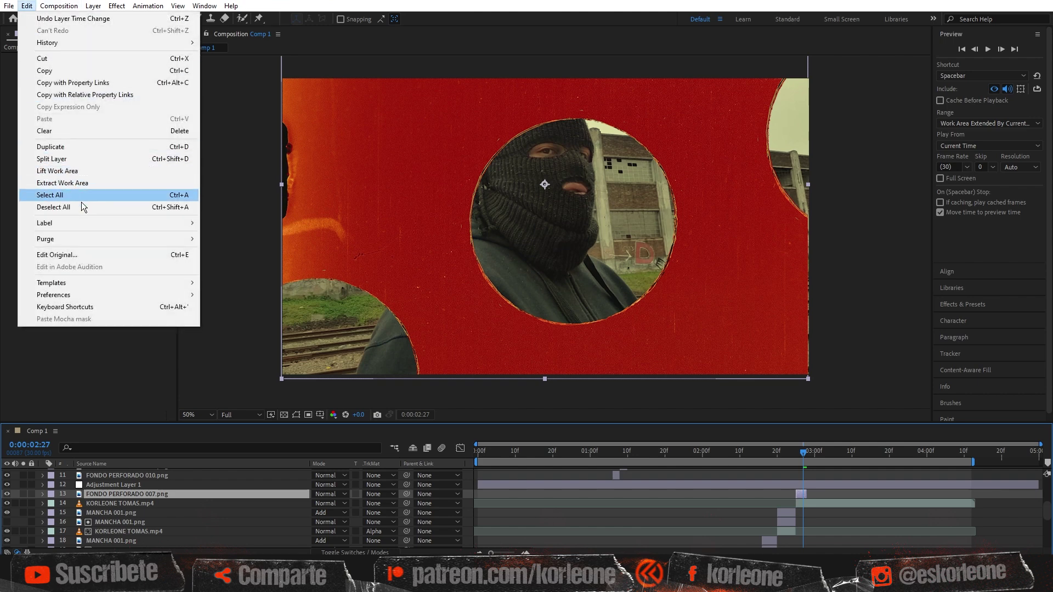
{"action": "left_click", "coordinate": [136, 149]}
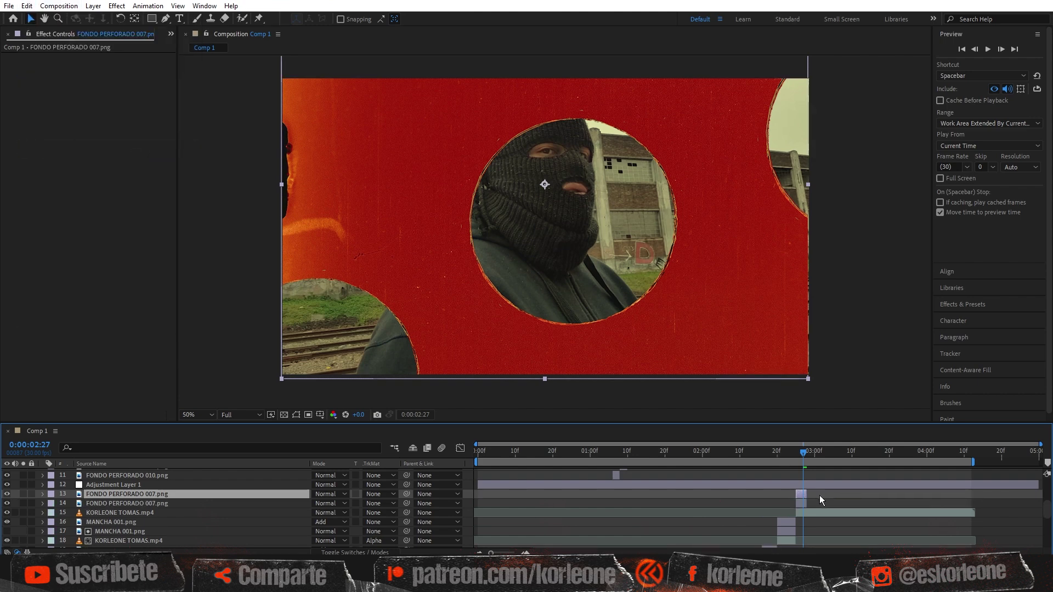
{"action": "left_click_drag", "start_coordinate": [812, 495], "coordinate": [813, 495]}
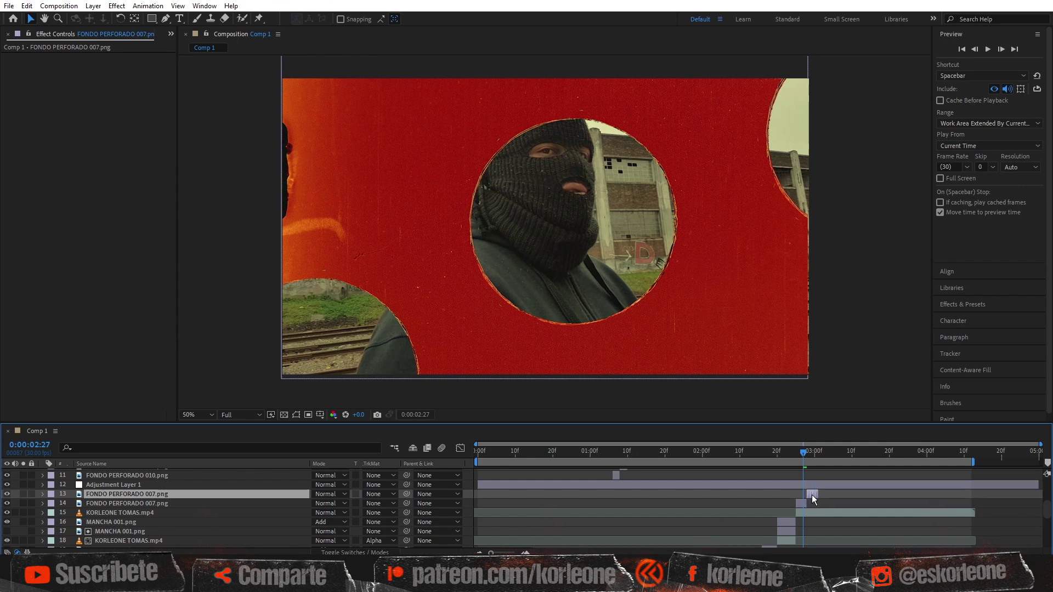
At 0:00:02:29, lower the FONDO PERFORADO 007.png copy so its hole sits over the torso, and set its blending mode to Hard Light
{"action": "left_click_drag", "start_coordinate": [805, 455], "coordinate": [814, 457]}
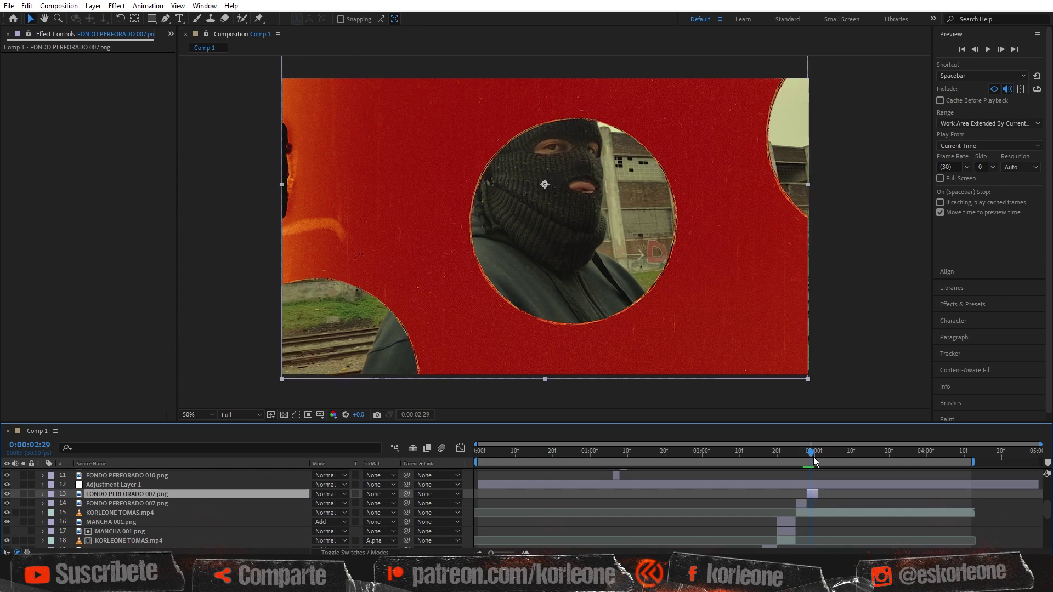
{"action": "left_click_drag", "start_coordinate": [708, 121], "coordinate": [709, 200]}
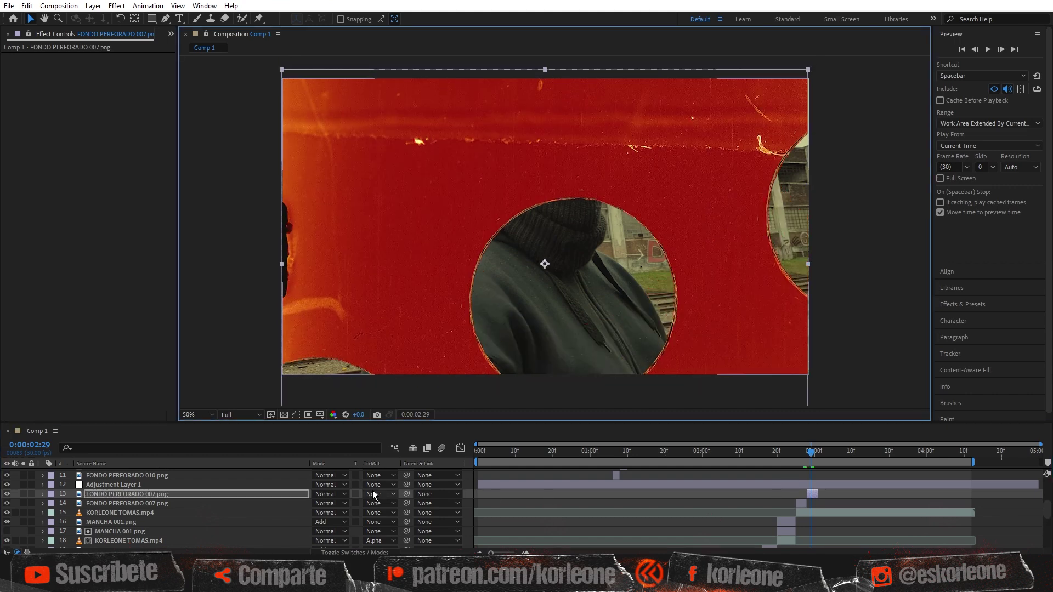
{"action": "left_click", "coordinate": [332, 494]}
{"action": "left_click", "coordinate": [351, 238]}
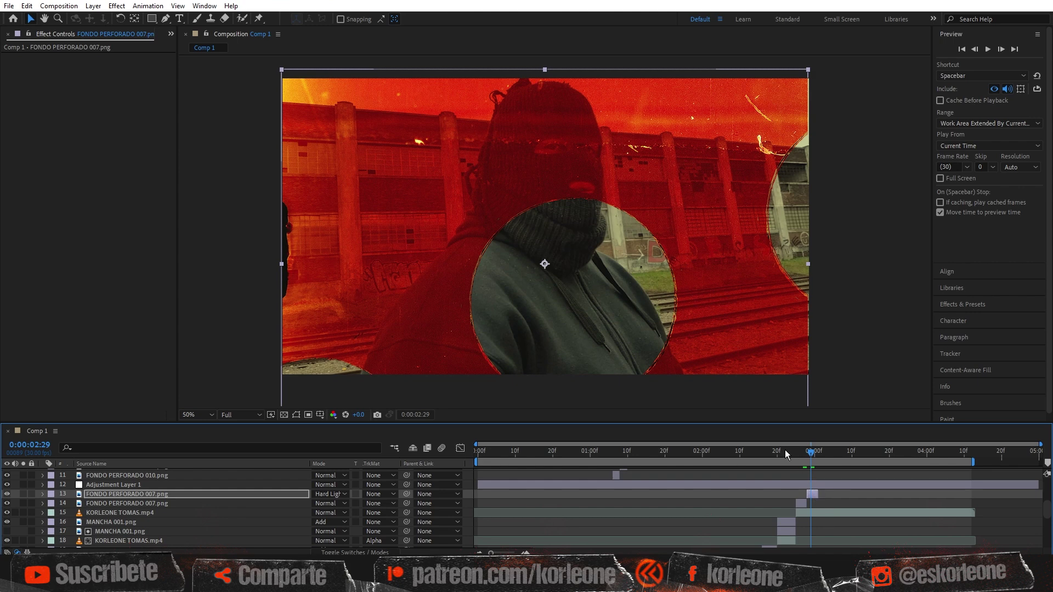
Duplicate the MANCHA 001.png layer found at 0:00:02:02 and place the copy directly below Adjustment Layer 1
{"action": "left_click_drag", "start_coordinate": [785, 449], "coordinate": [816, 459]}
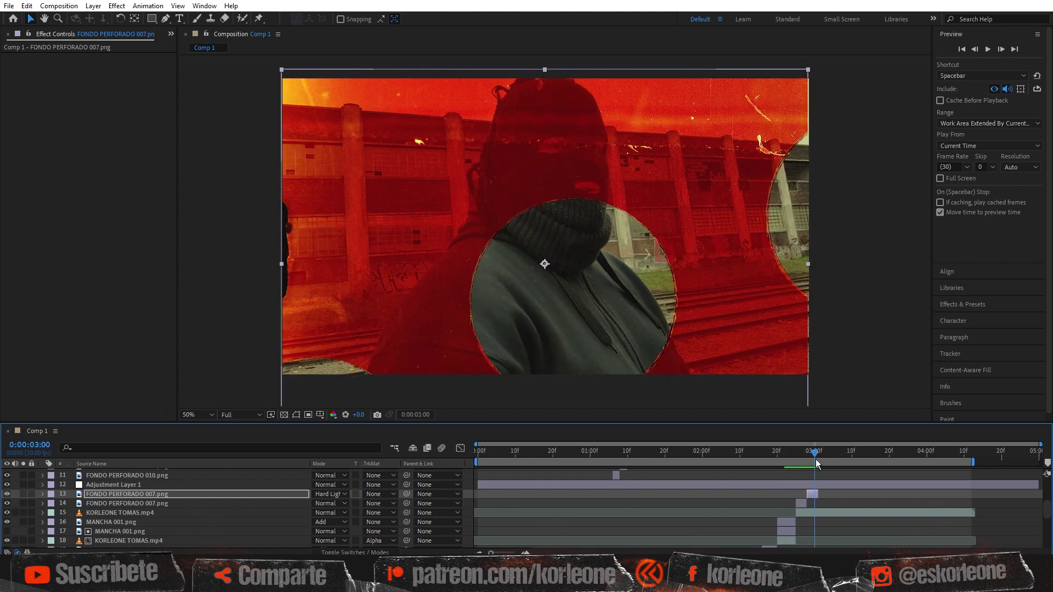
{"action": "scroll", "coordinate": [818, 502], "scroll_direction": "down", "scroll_amount": 3}
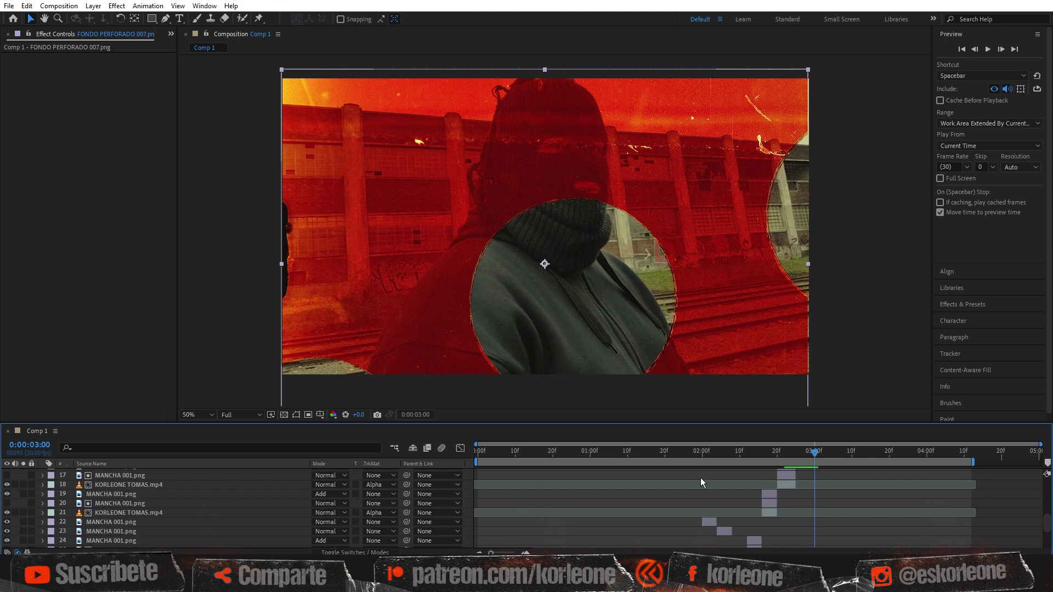
{"action": "left_click_drag", "start_coordinate": [696, 453], "coordinate": [710, 456]}
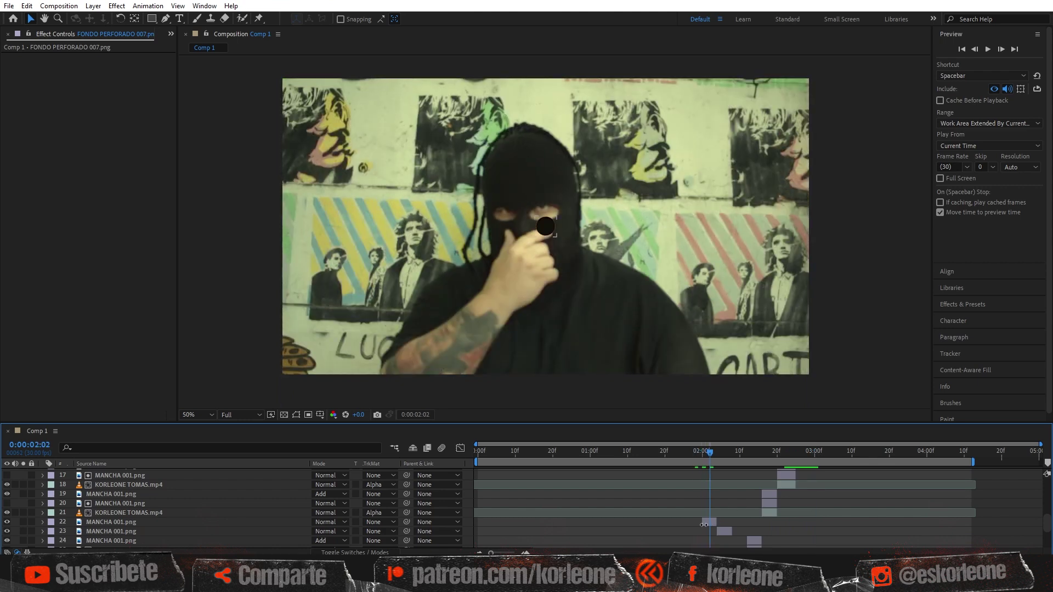
{"action": "left_click", "coordinate": [708, 523]}
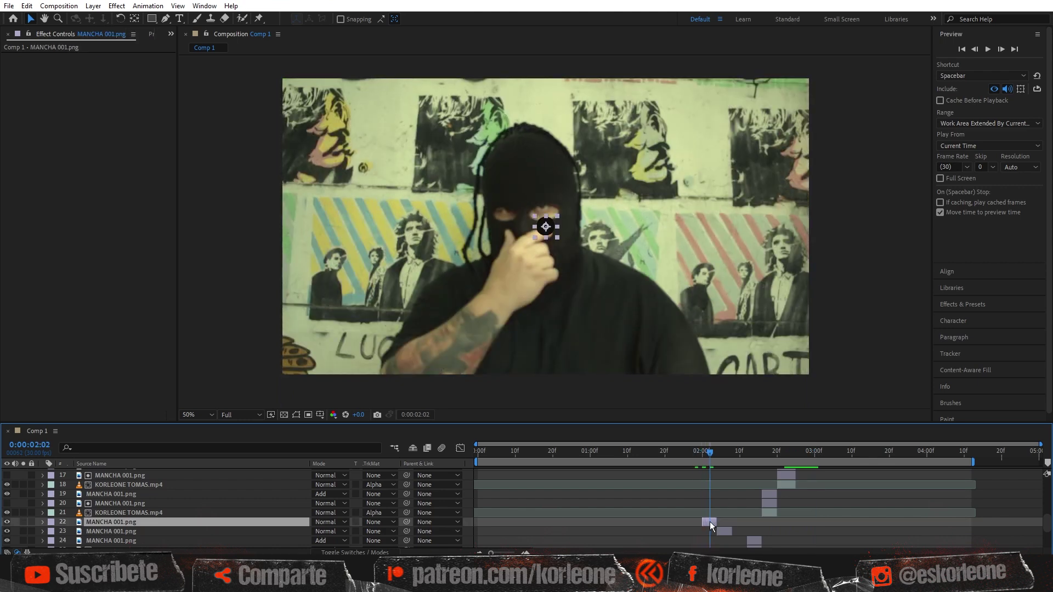
{"action": "left_click", "coordinate": [26, 6]}
{"action": "left_click", "coordinate": [113, 146]}
{"action": "left_click_drag", "start_coordinate": [119, 522], "coordinate": [128, 494]}
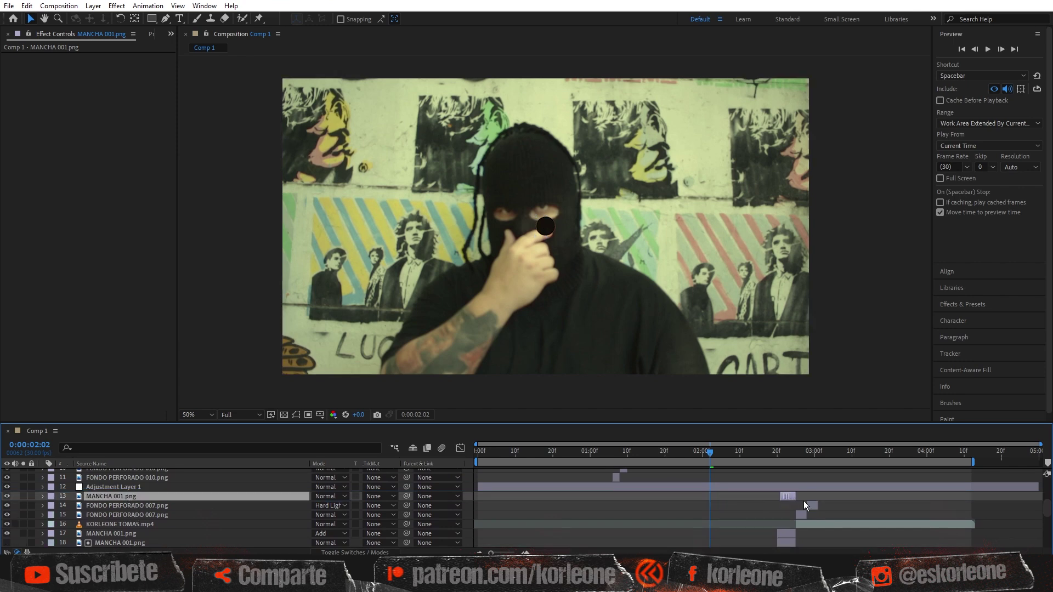
Place the MANCHA 001.png copy in time right after the second FONDO PERFORADO 007.png and, at 0:00:03:02, enlarge its circle to cover the chest and lower face
{"action": "left_click_drag", "start_coordinate": [811, 453], "coordinate": [821, 455]}
{"action": "left_click_drag", "start_coordinate": [558, 216], "coordinate": [640, 140]}
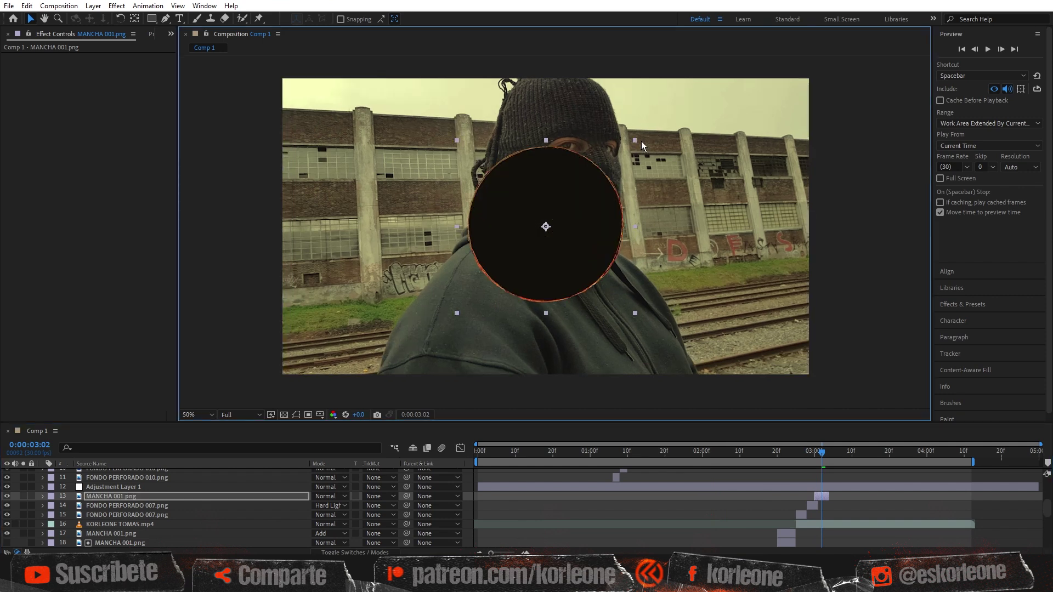
Duplicate the enlarged MANCHA 001.png, start the copy partway through the original, and at 0:00:03:04 move its circle to the image's lower right
{"action": "left_click", "coordinate": [825, 498]}
{"action": "left_click", "coordinate": [26, 5]}
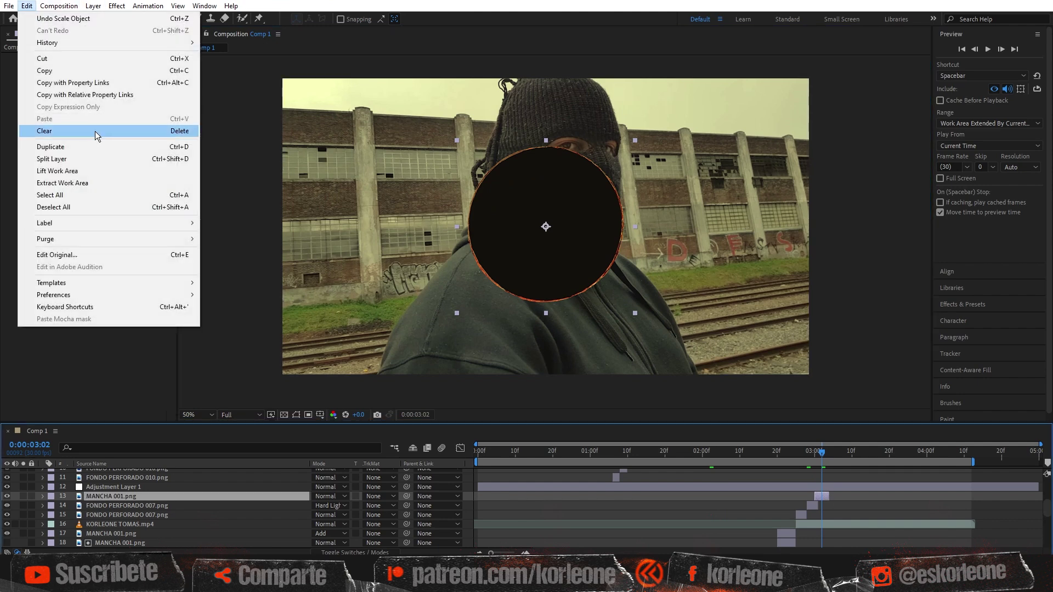
{"action": "left_click", "coordinate": [104, 147]}
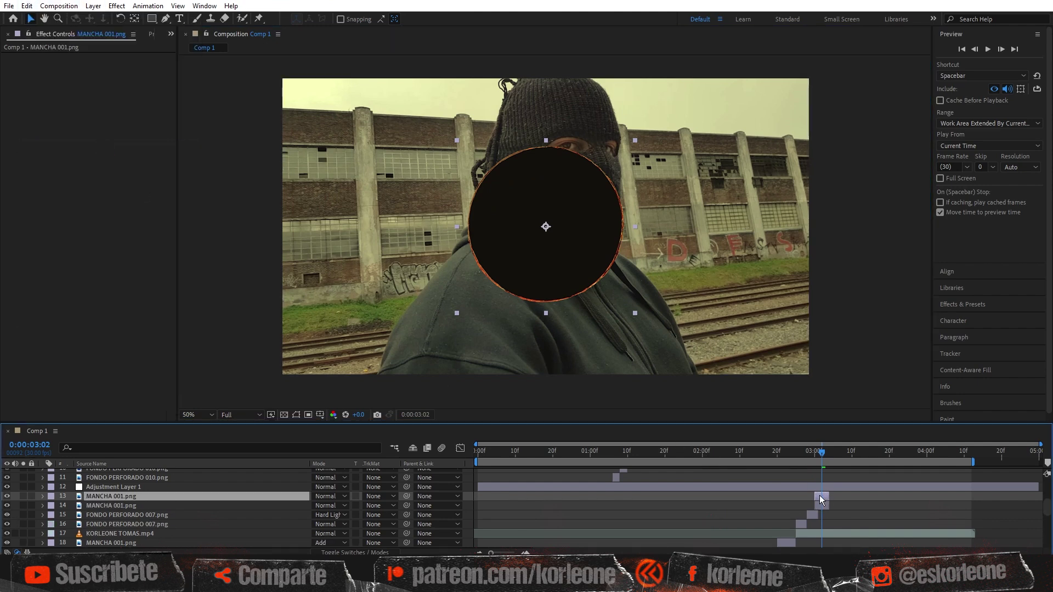
{"action": "left_click", "coordinate": [829, 452]}
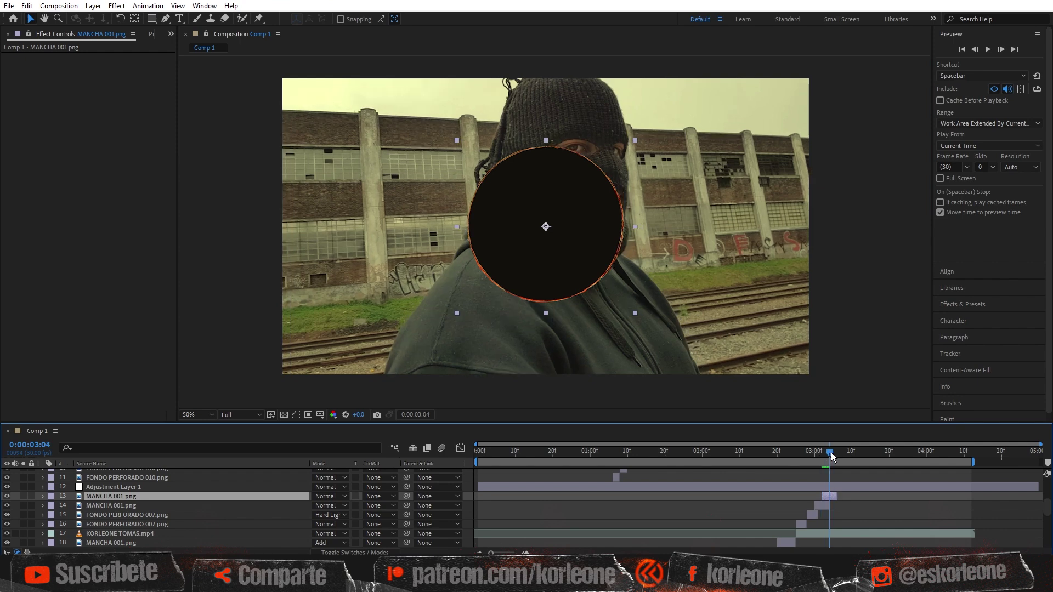
{"action": "left_click_drag", "start_coordinate": [584, 247], "coordinate": [652, 348]}
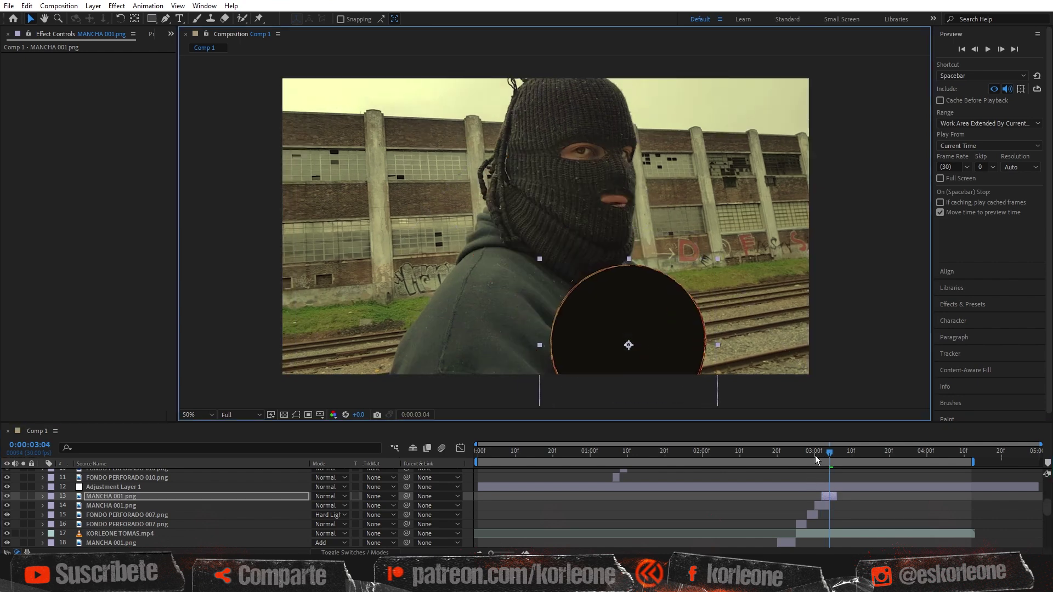
{"action": "left_click_drag", "start_coordinate": [815, 455], "coordinate": [837, 456]}
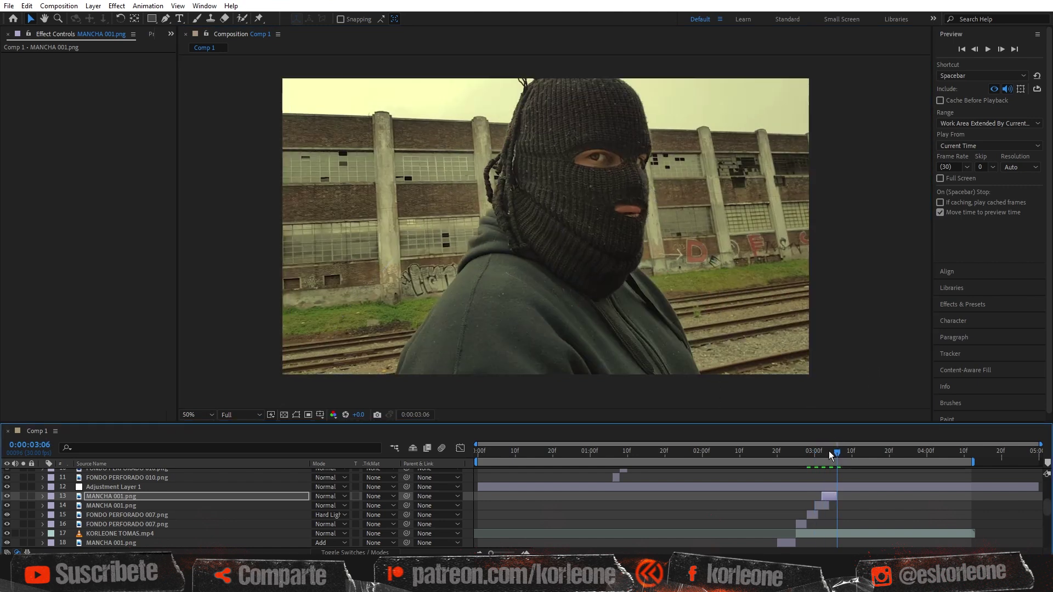
{"action": "left_click_drag", "start_coordinate": [723, 422], "coordinate": [726, 331]}
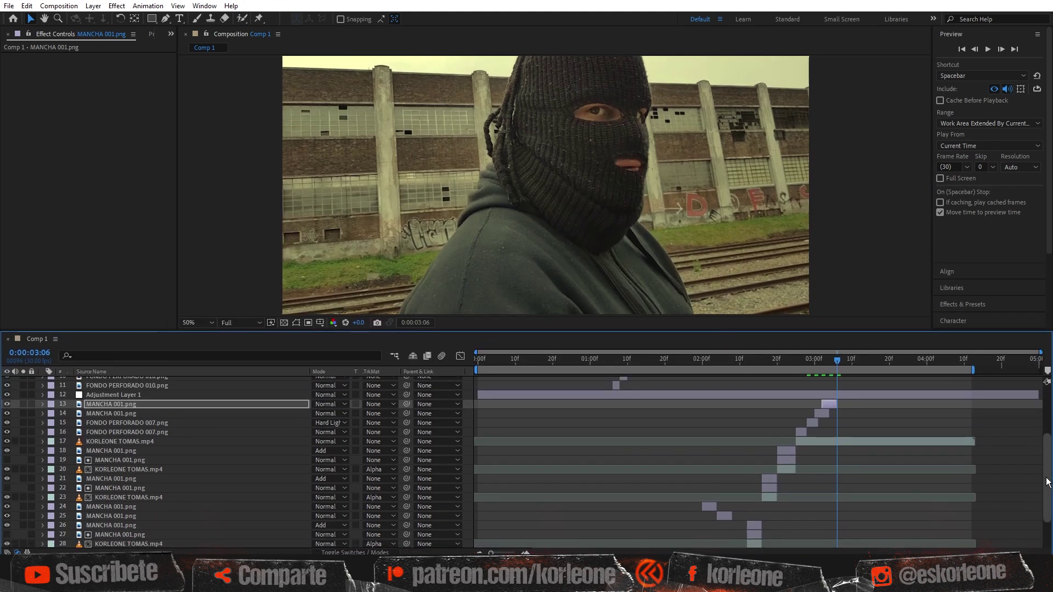
{"action": "left_click_drag", "start_coordinate": [1048, 483], "coordinate": [1048, 436]}
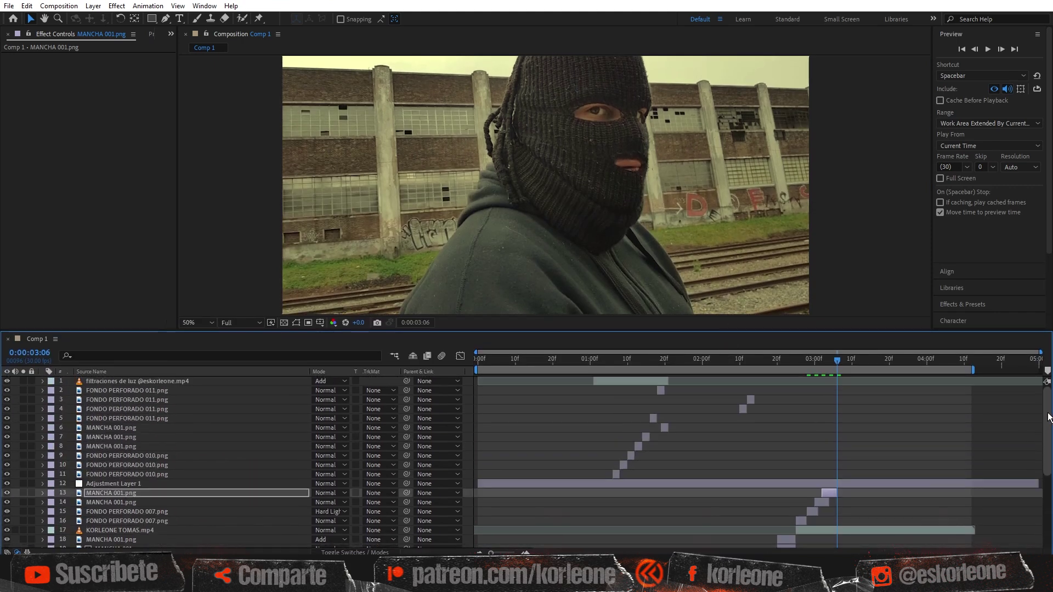
{"action": "left_click", "coordinate": [617, 382]}
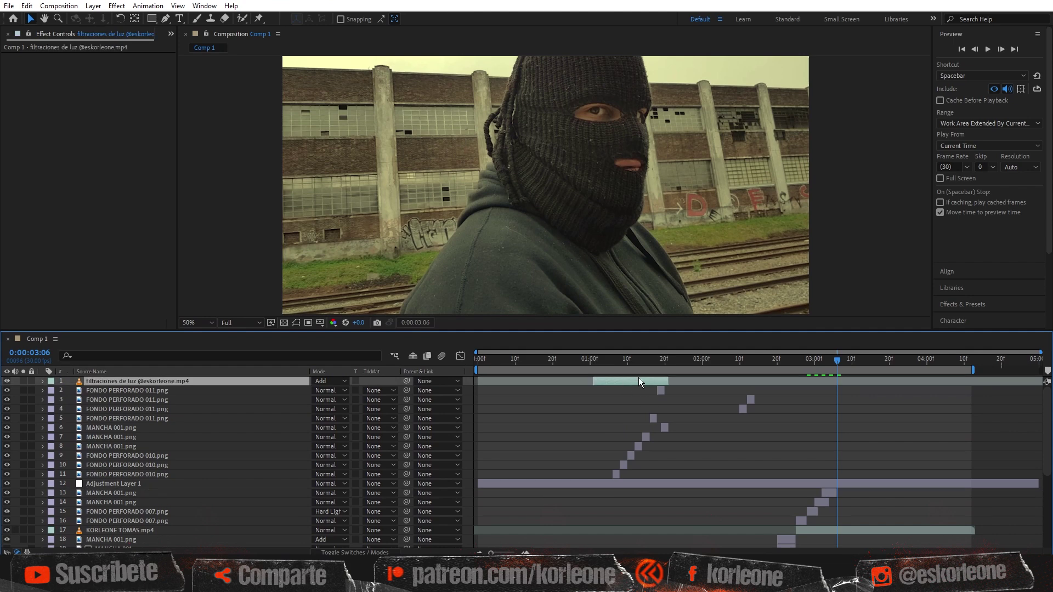
{"action": "left_click", "coordinate": [27, 5]}
{"action": "left_click", "coordinate": [71, 142]}
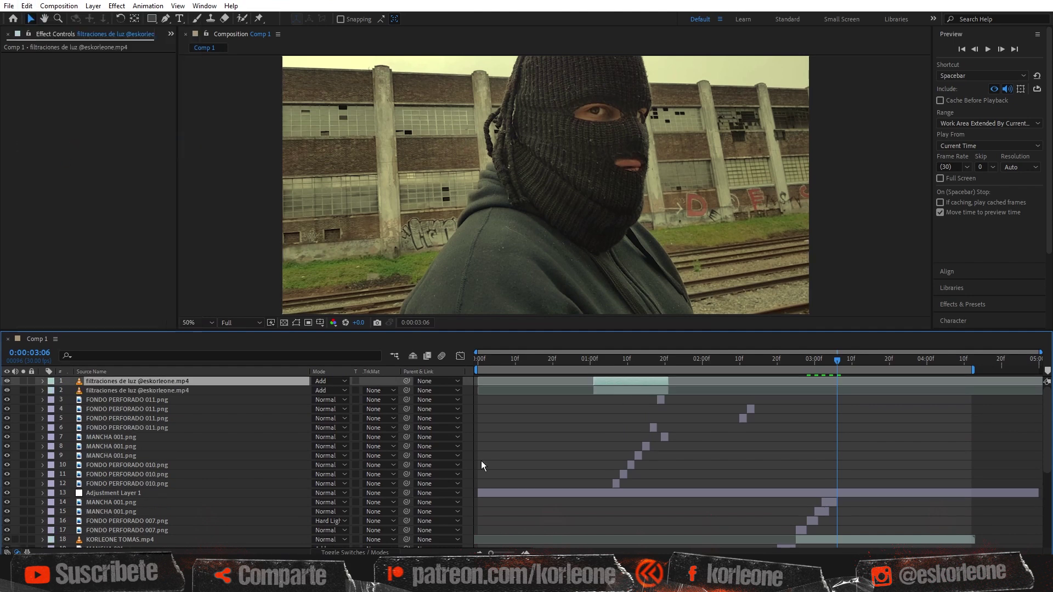
{"action": "left_click_drag", "start_coordinate": [684, 381], "coordinate": [837, 386]}
{"action": "scroll", "coordinate": [847, 462], "scroll_direction": "down", "scroll_amount": 3}
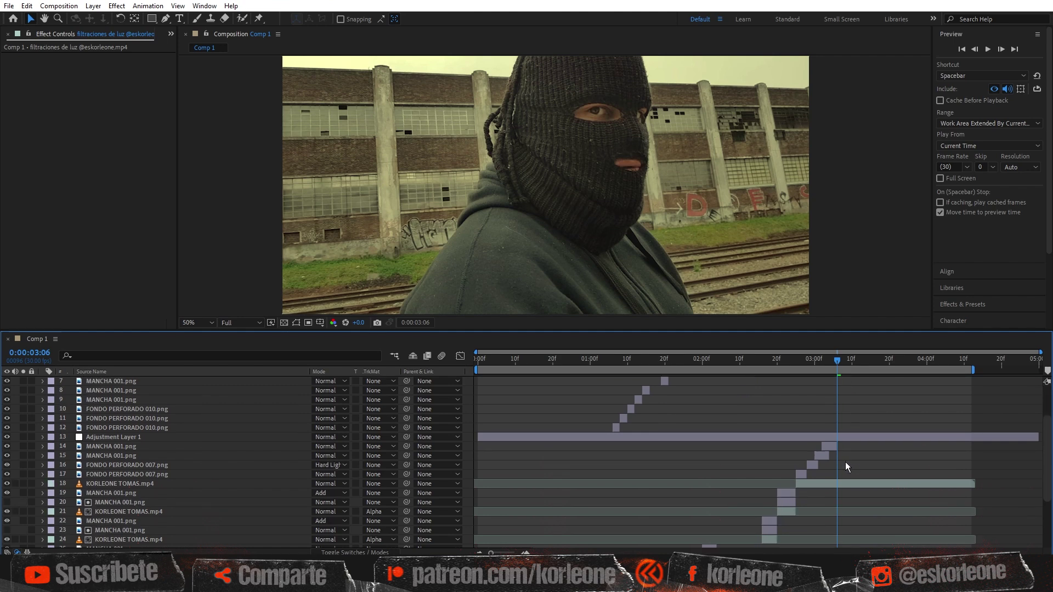
{"action": "scroll", "coordinate": [845, 461], "scroll_direction": "down", "scroll_amount": 1}
{"action": "left_click", "coordinate": [799, 361]}
{"action": "left_click_drag", "start_coordinate": [798, 361], "coordinate": [748, 363]}
{"action": "scroll", "coordinate": [774, 429], "scroll_direction": "up", "scroll_amount": 4}
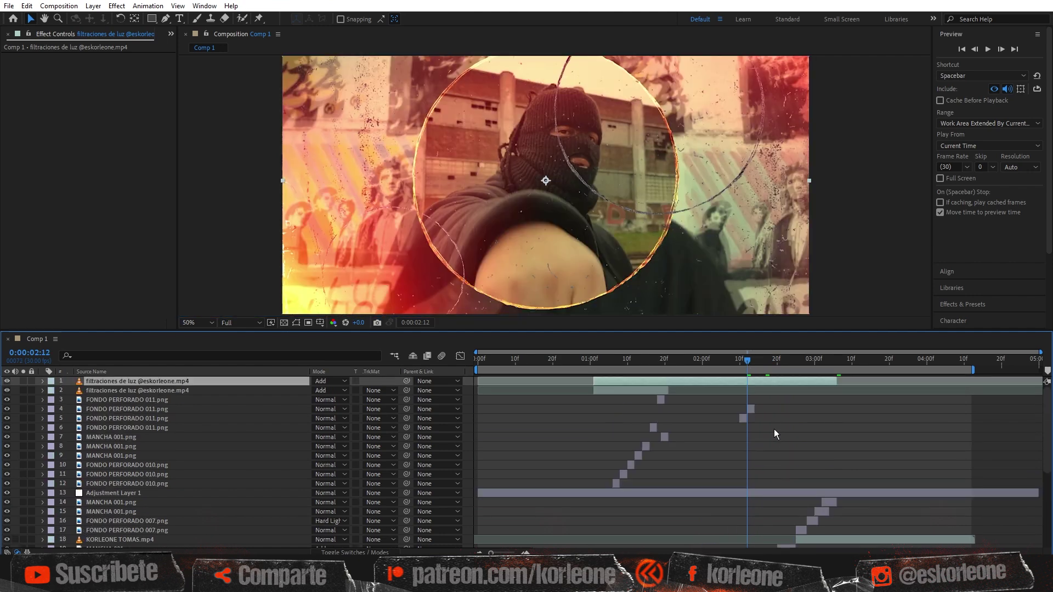
{"action": "left_click_drag", "start_coordinate": [592, 381], "coordinate": [745, 382]}
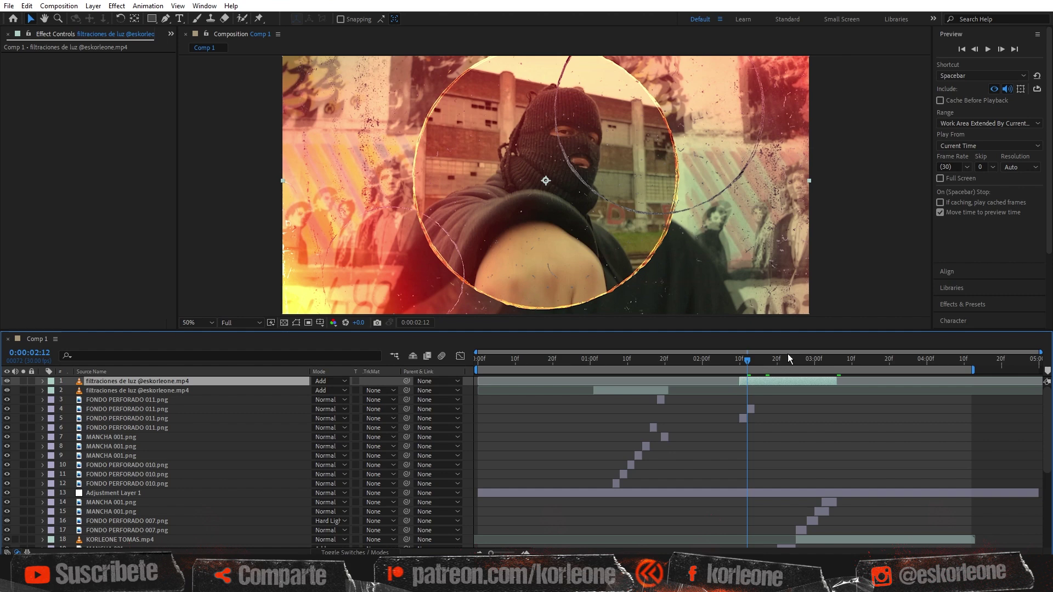
Enlarge the composition view again and play back the edit from the start to check the transitions
{"action": "left_click_drag", "start_coordinate": [790, 331], "coordinate": [795, 418]}
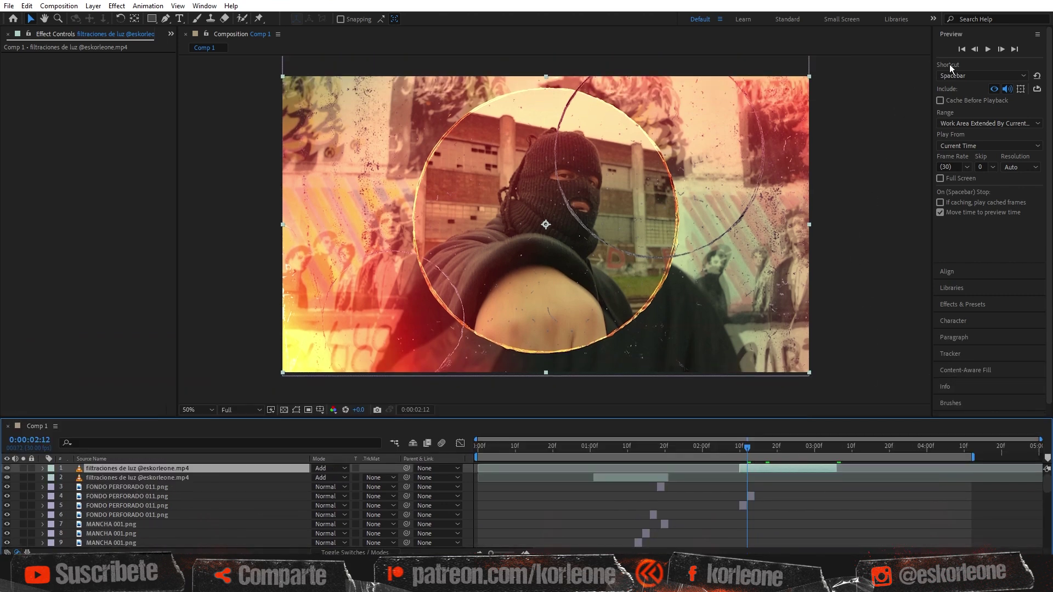
{"action": "left_click", "coordinate": [987, 49]}
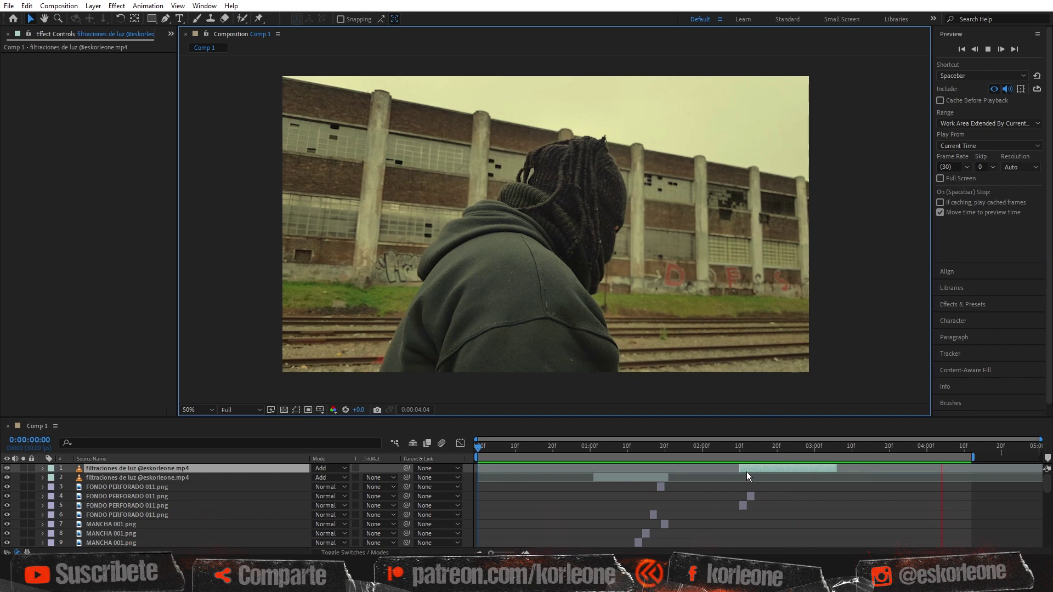
Add GRANO.mp4 to the composition as the top layer and mute its audio
{"action": "left_click_drag", "start_coordinate": [305, 533], "coordinate": [575, 302]}
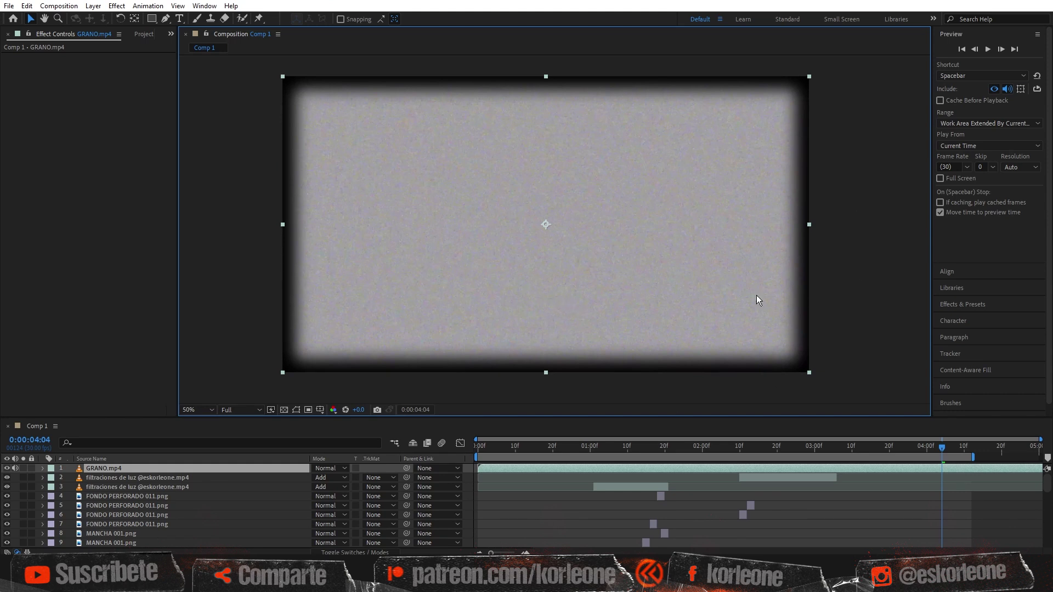
{"action": "left_click", "coordinate": [16, 470]}
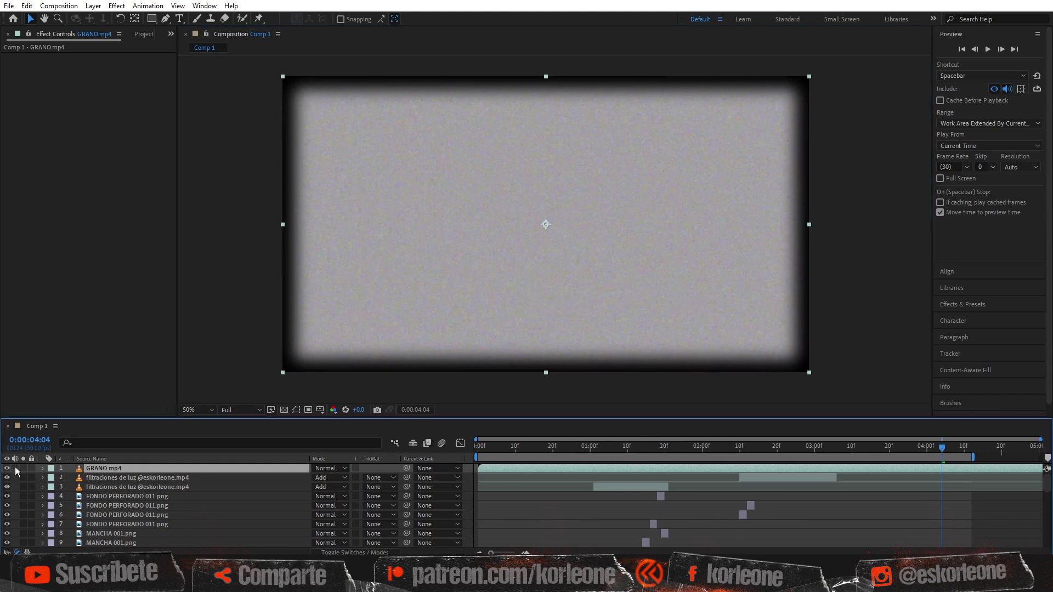
Set the GRANO.mp4 blending mode to Multiply and scale it up until its dark borders fall outside the frame
{"action": "left_click", "coordinate": [343, 469]}
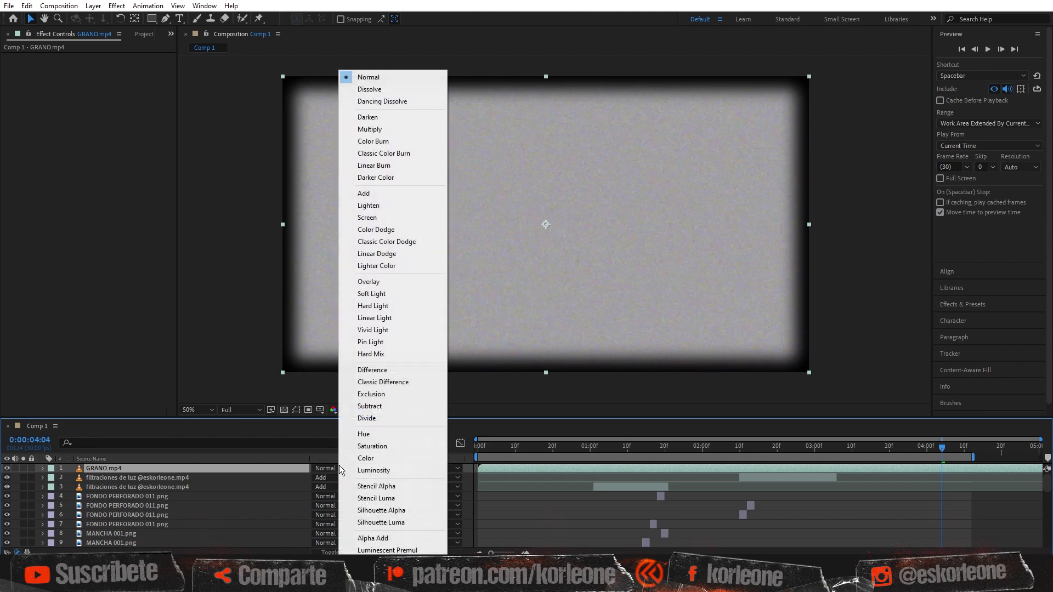
{"action": "left_click", "coordinate": [396, 129]}
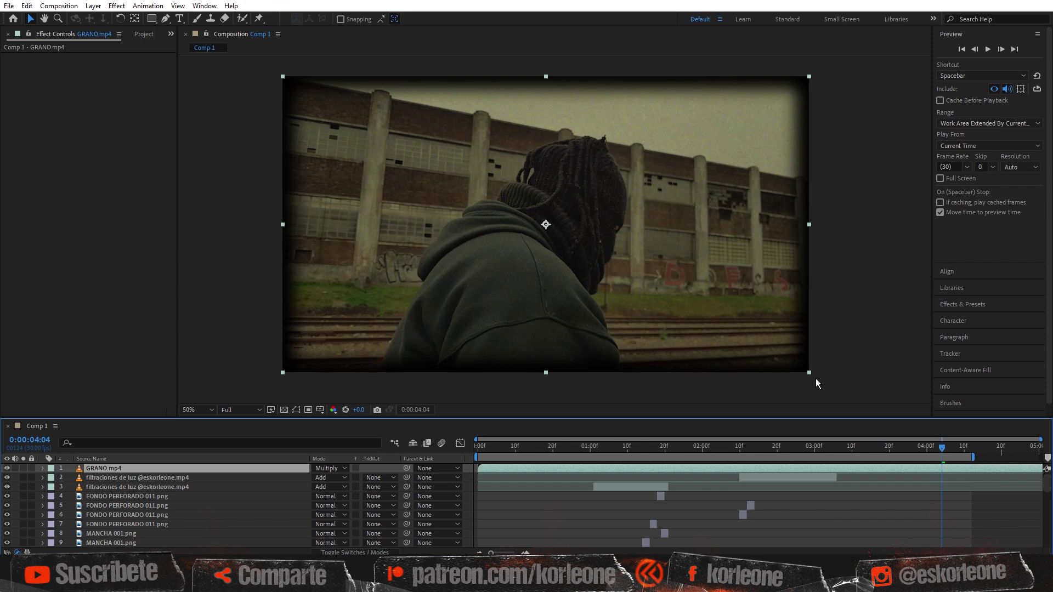
{"action": "left_click_drag", "start_coordinate": [811, 372], "coordinate": [850, 399]}
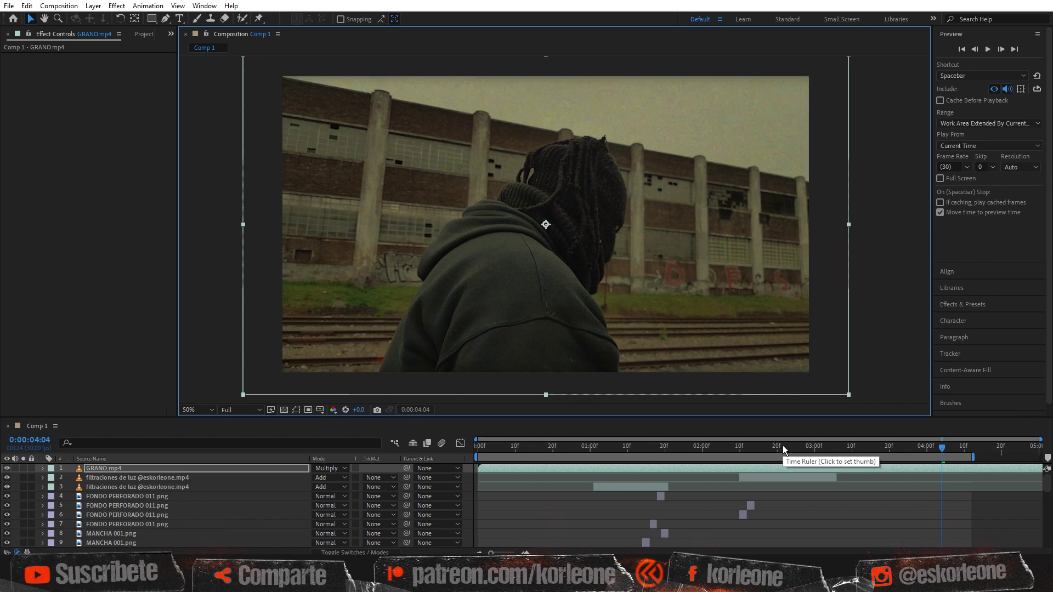
Play back the composition from about the two-second mark to check the grain overlay
{"action": "left_click", "coordinate": [705, 447]}
{"action": "key", "text": "space"}
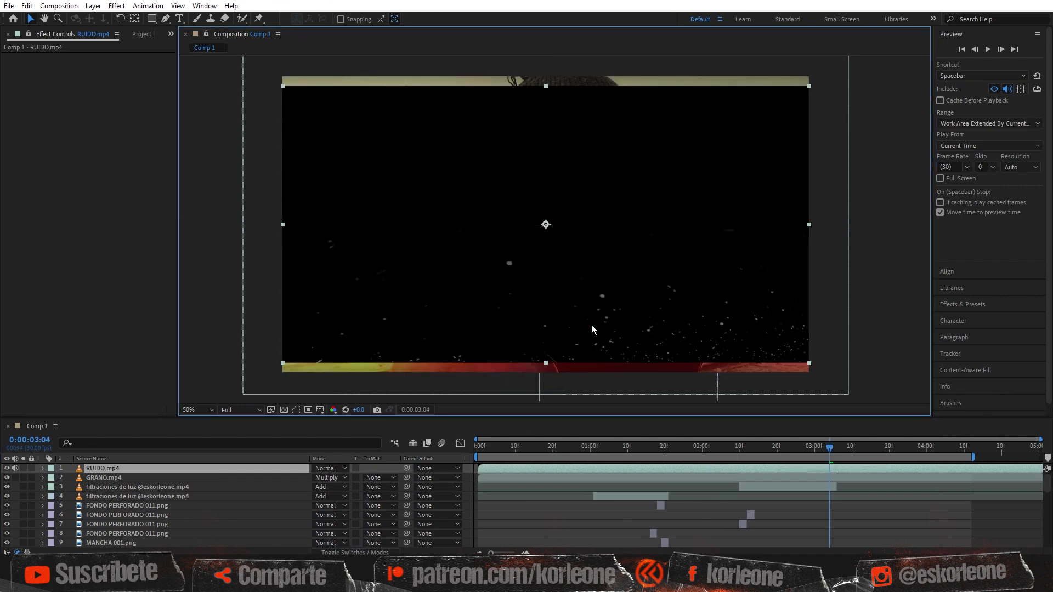
Add RUIDO.mp4 as the top layer, enlarged past the frame edges, muted, and with its blending mode set to Add
{"action": "left_click_drag", "start_coordinate": [809, 363], "coordinate": [844, 378]}
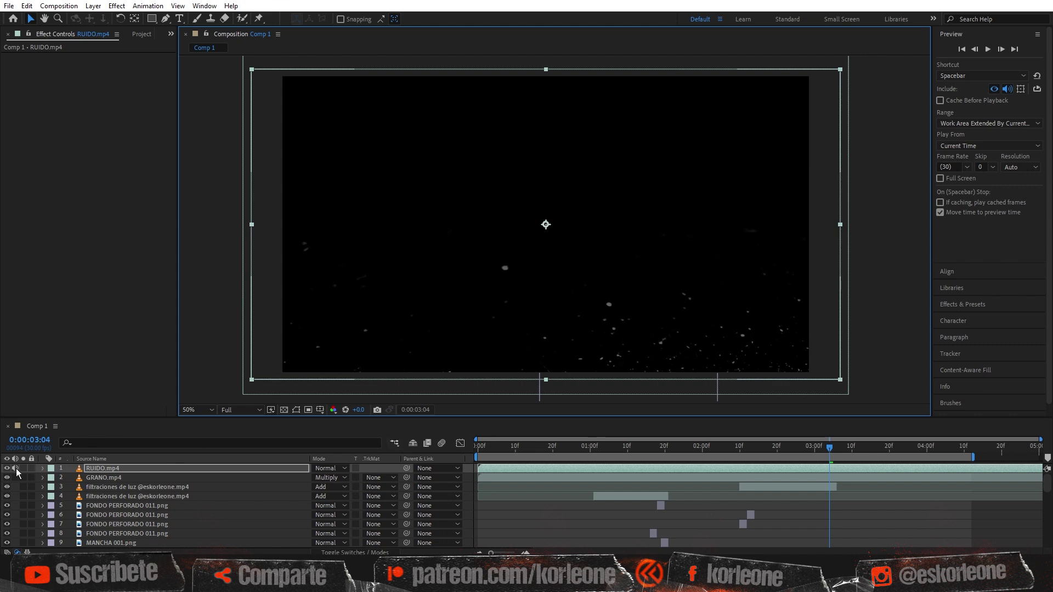
{"action": "left_click", "coordinate": [337, 469]}
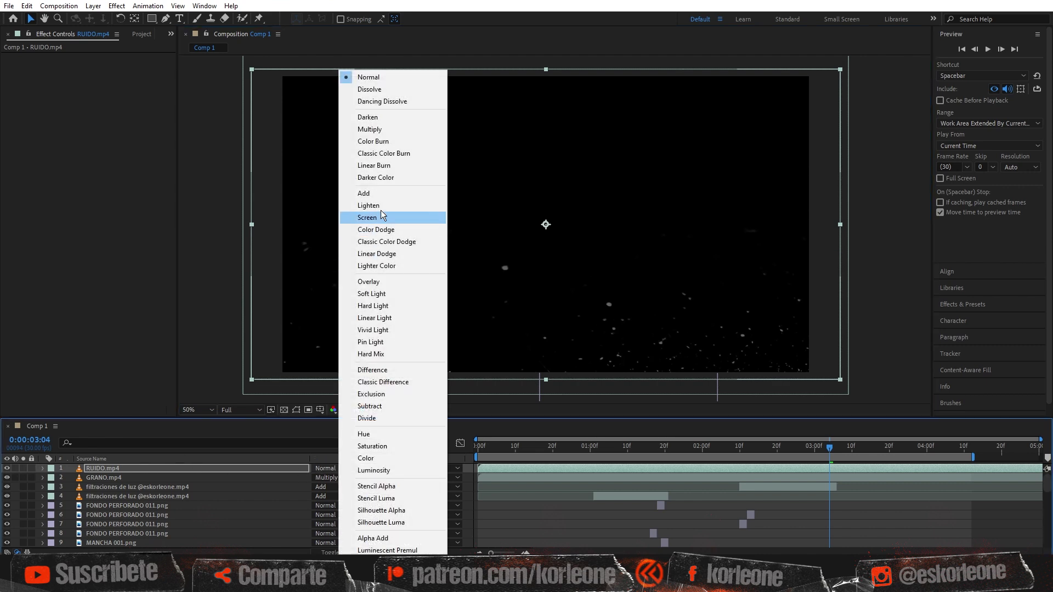
{"action": "left_click", "coordinate": [382, 193]}
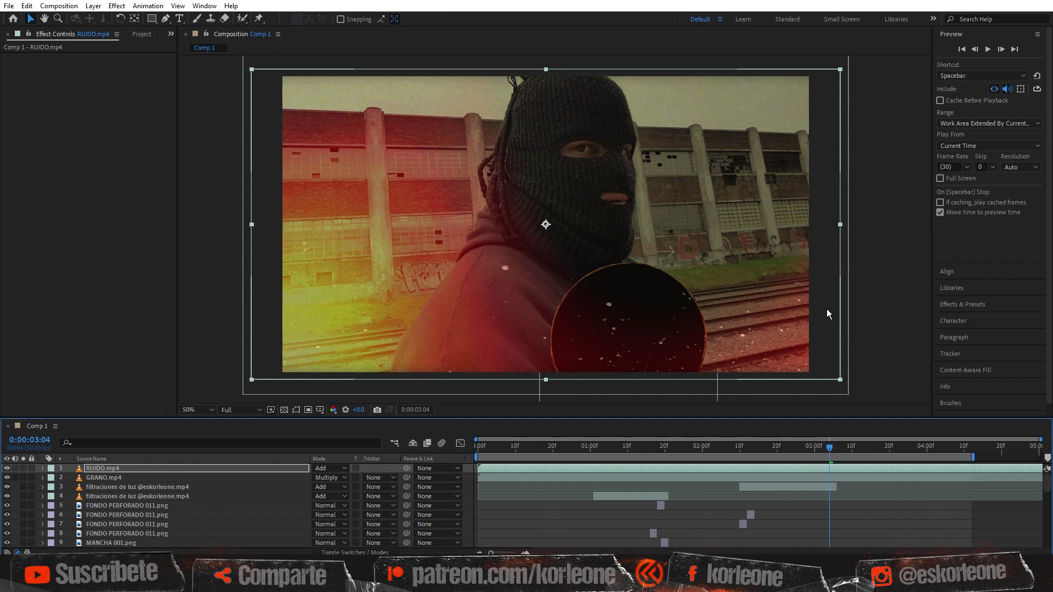
Play back the whole composition from 0:00:00:00 with the grain and noise overlays
{"action": "left_click", "coordinate": [961, 49]}
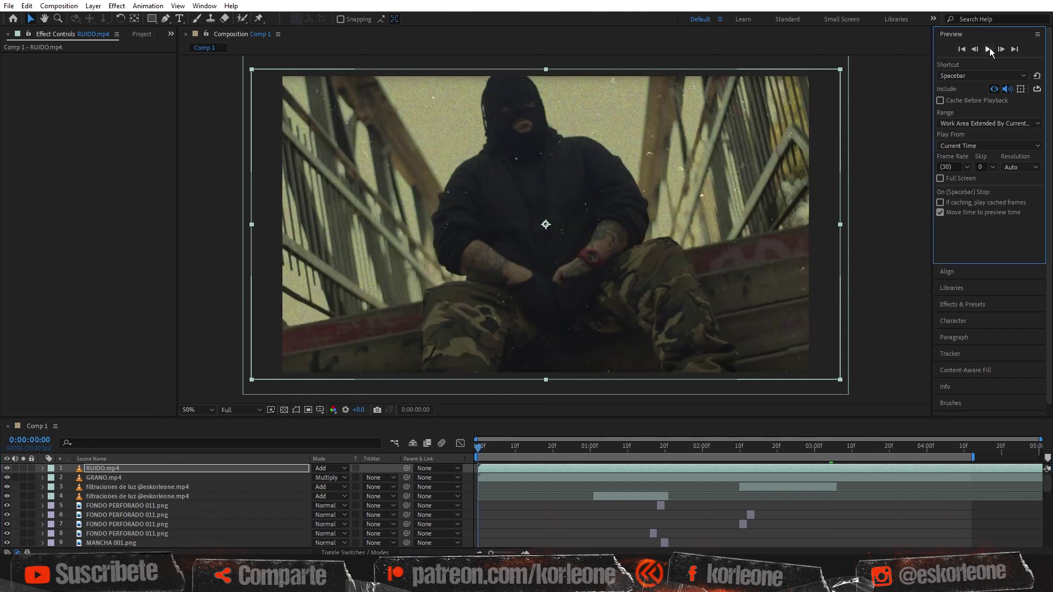
{"action": "left_click", "coordinate": [989, 49]}
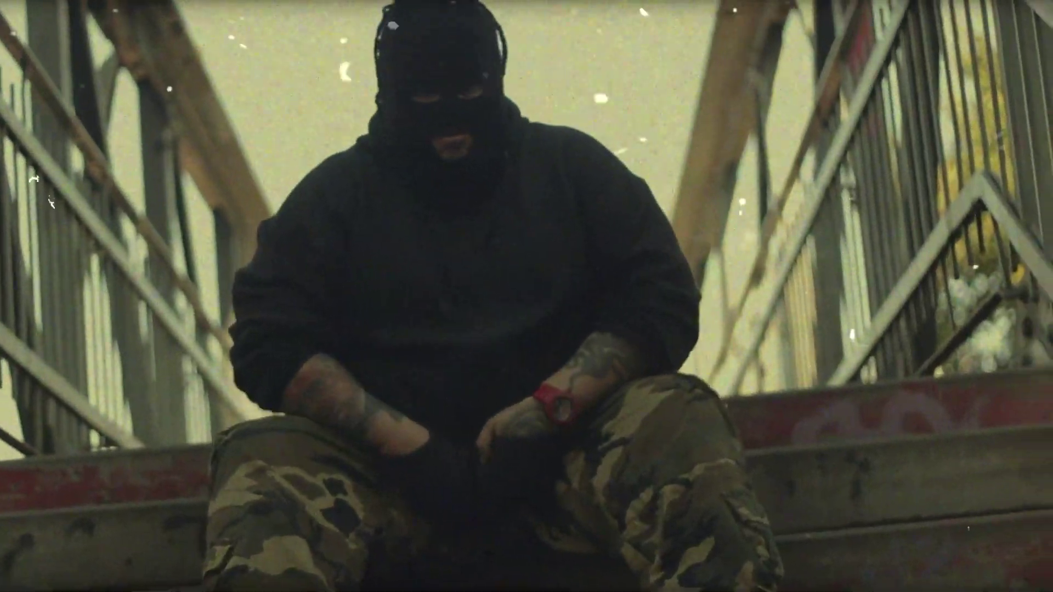